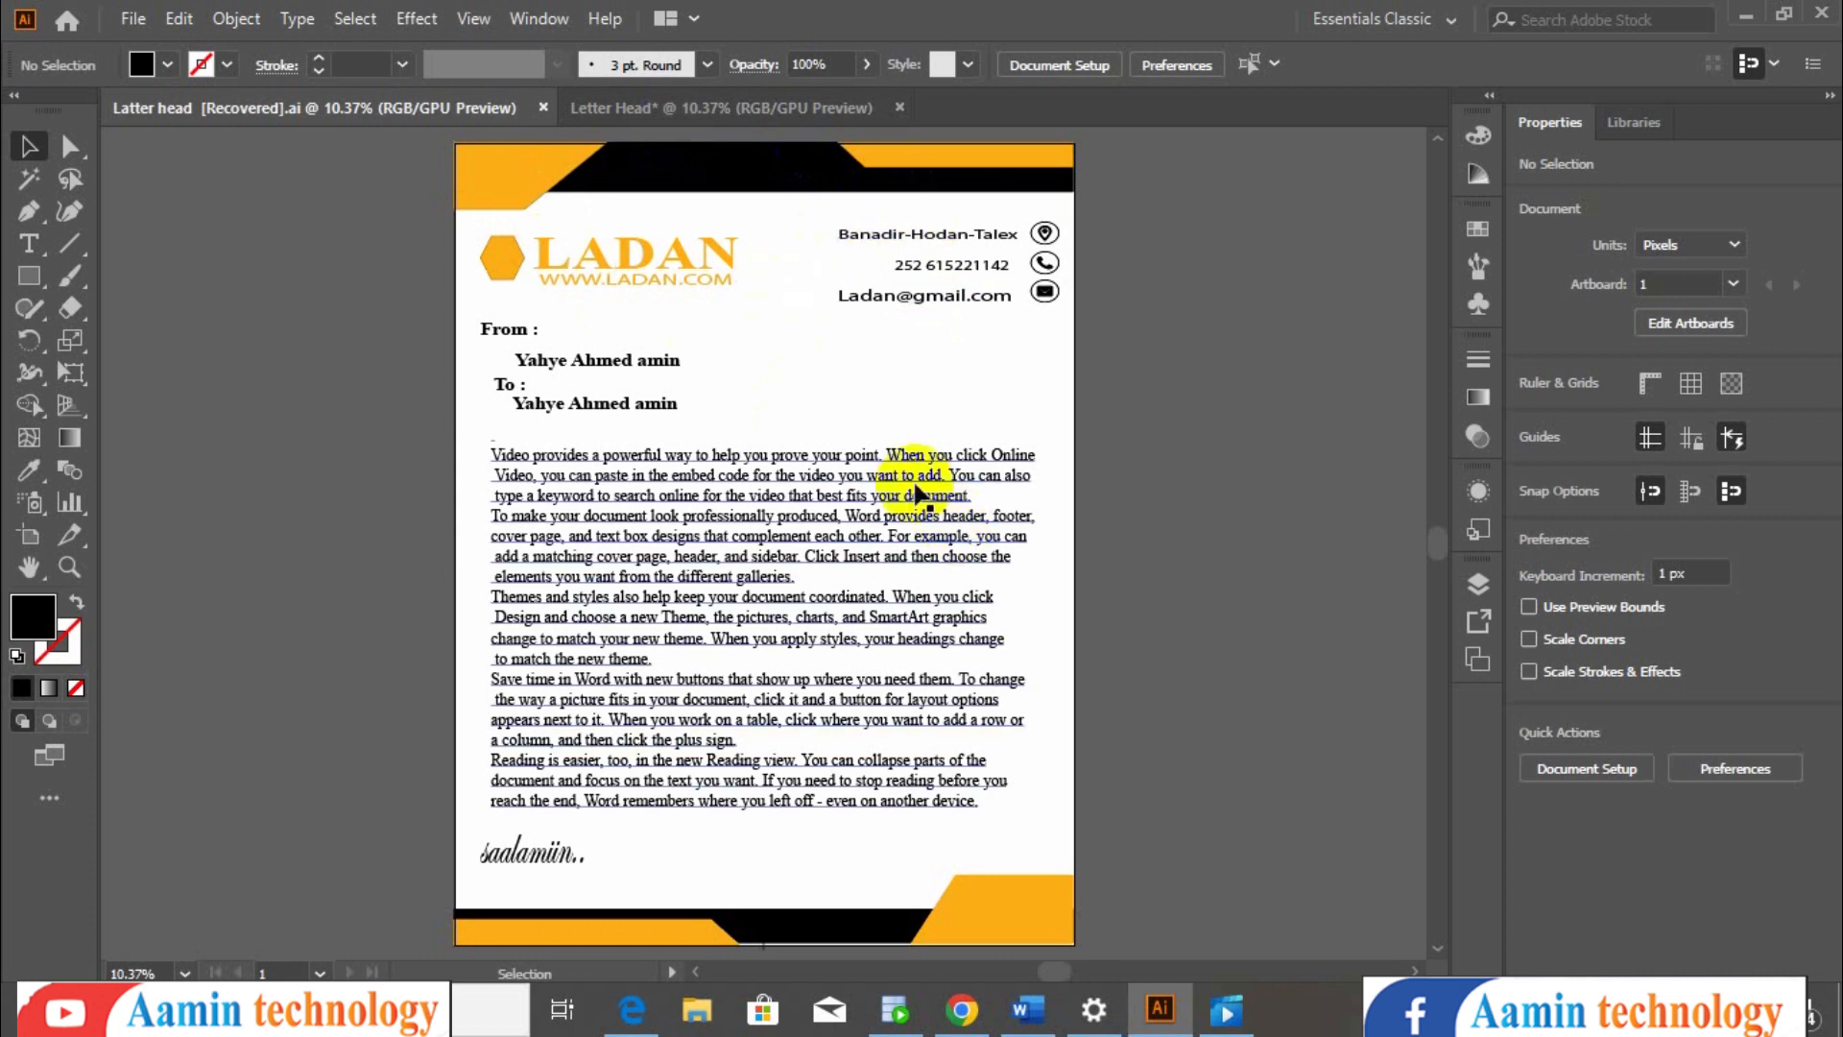
# - Check the blank letterhead document's artboard width and height
pyautogui.click(759, 123)
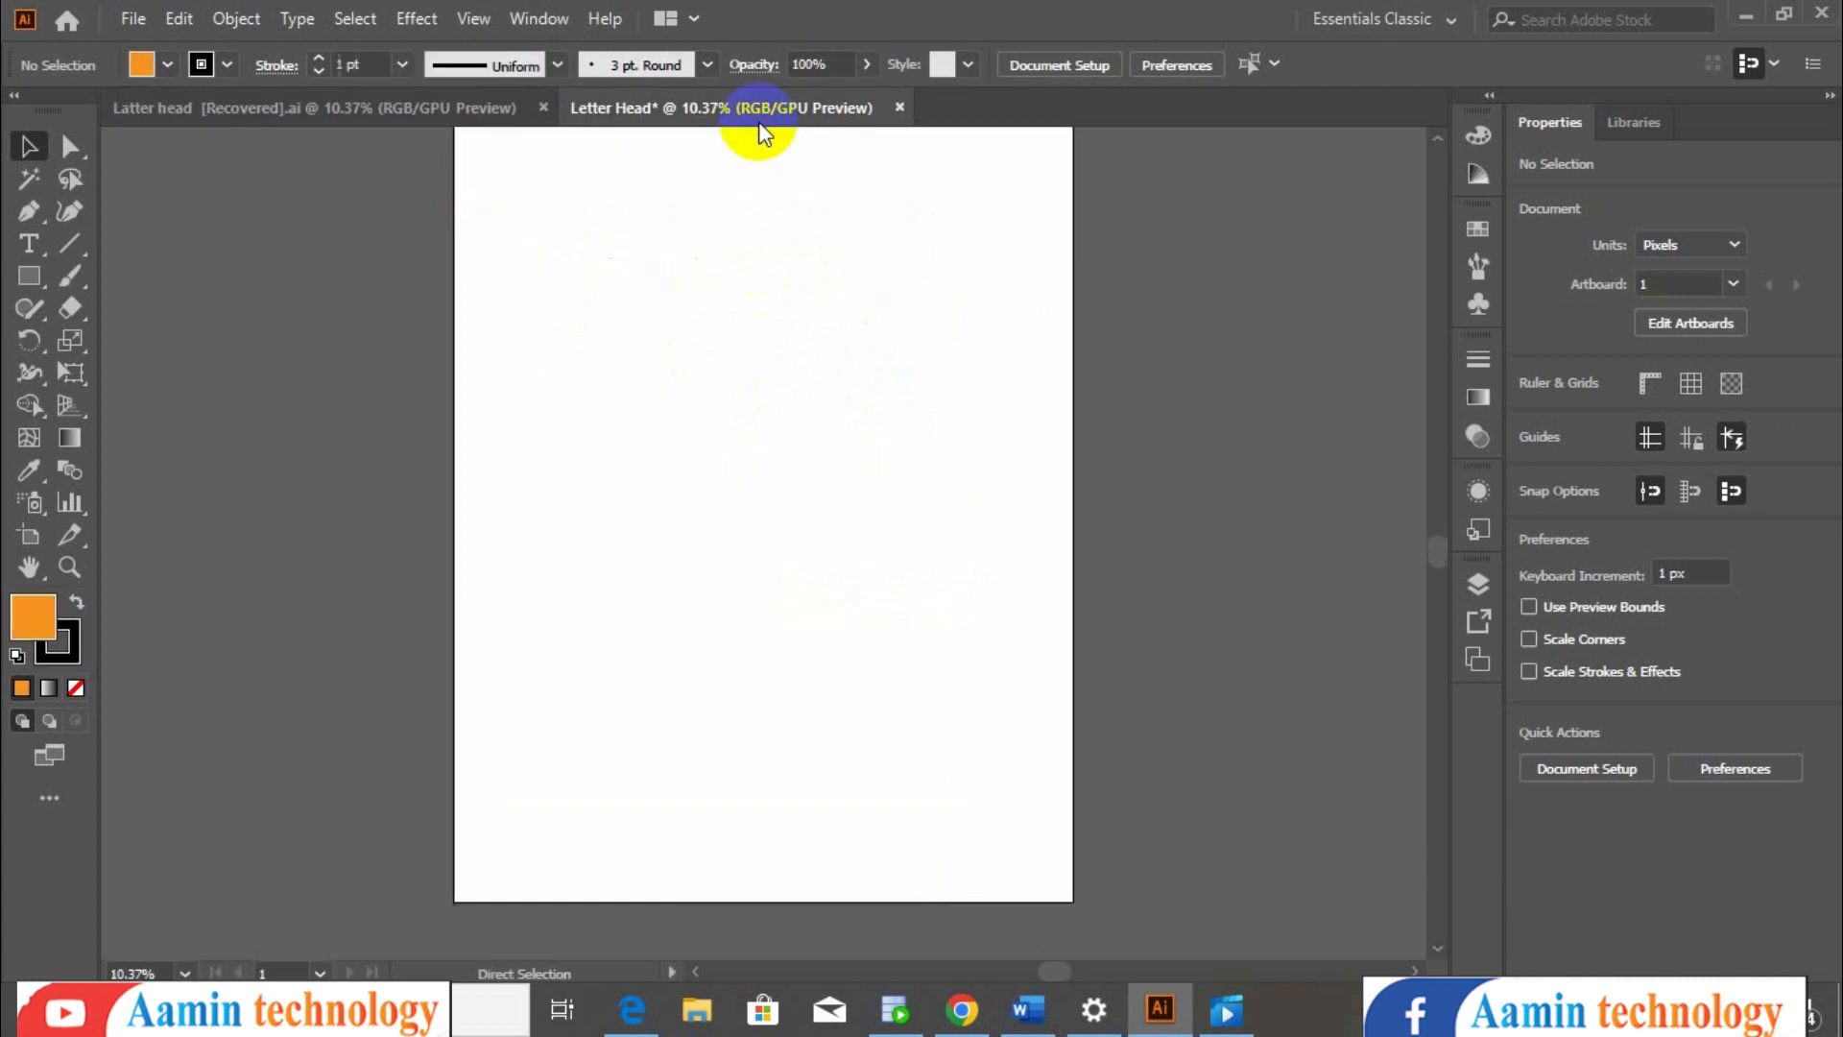
pyautogui.click(29, 535)
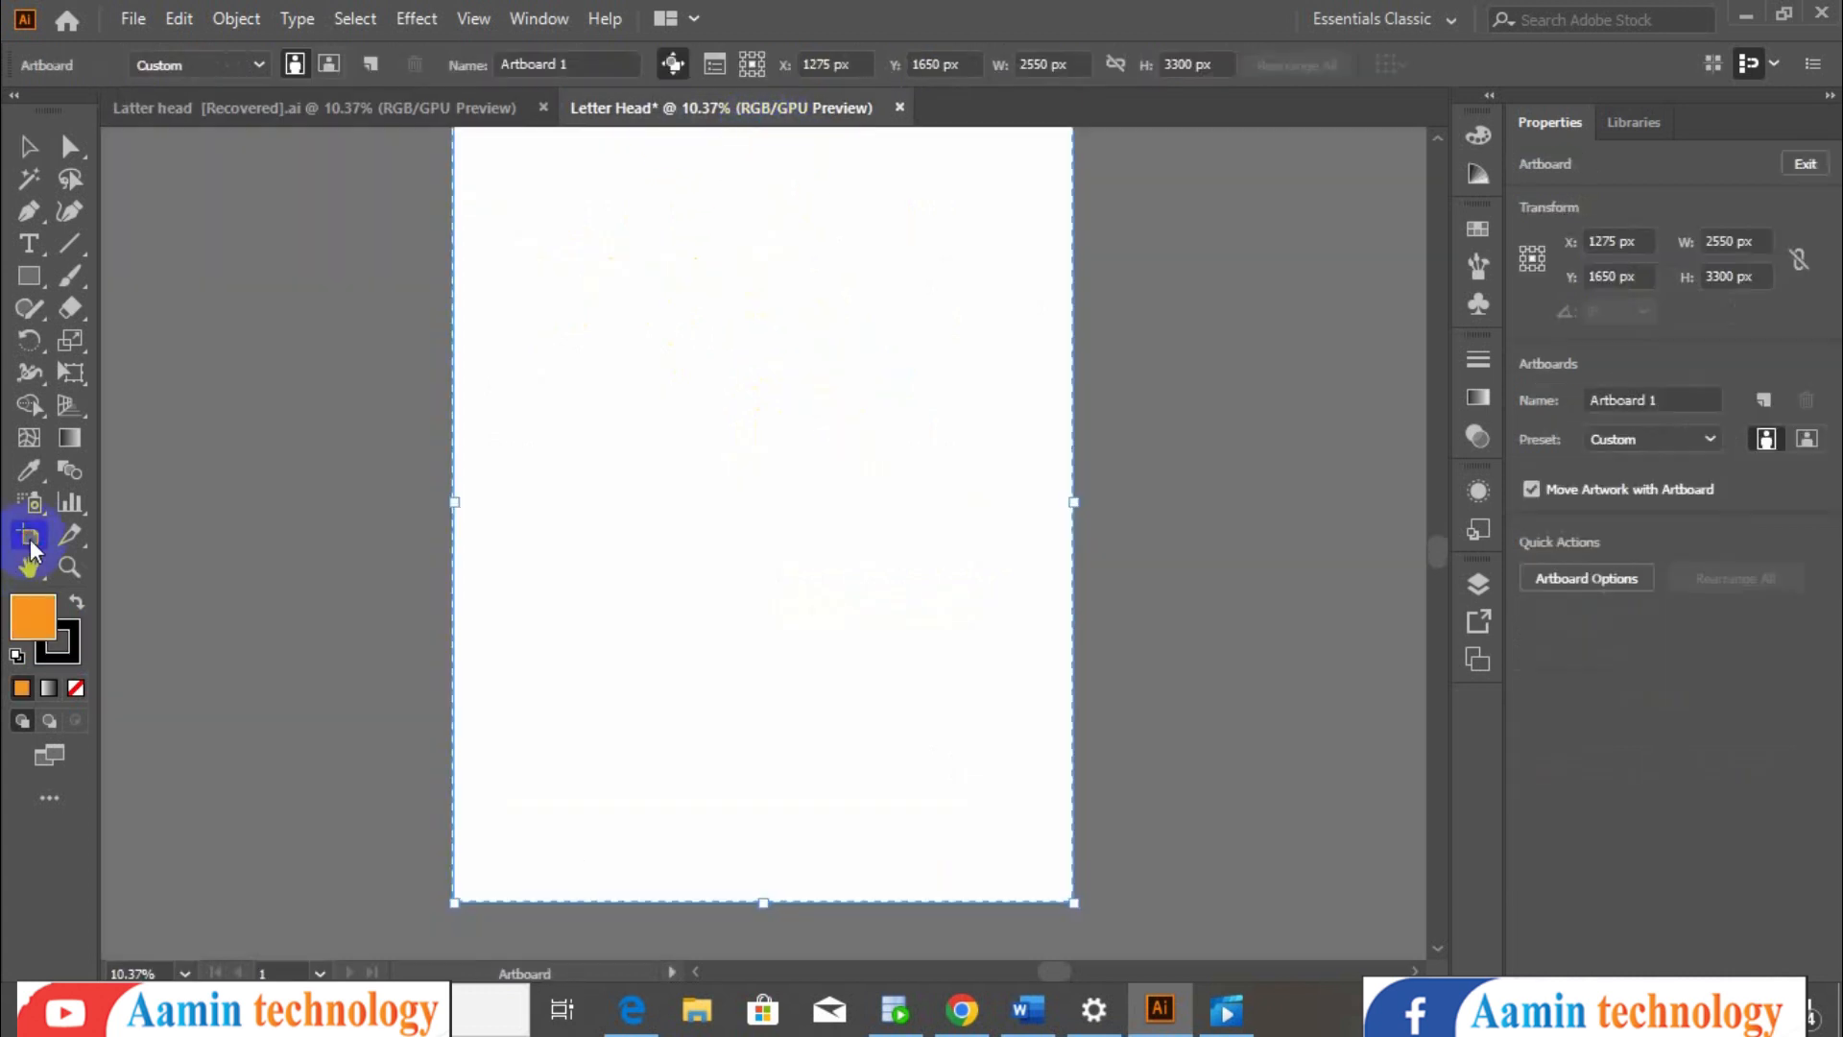
pyautogui.doubleClick(1045, 63)
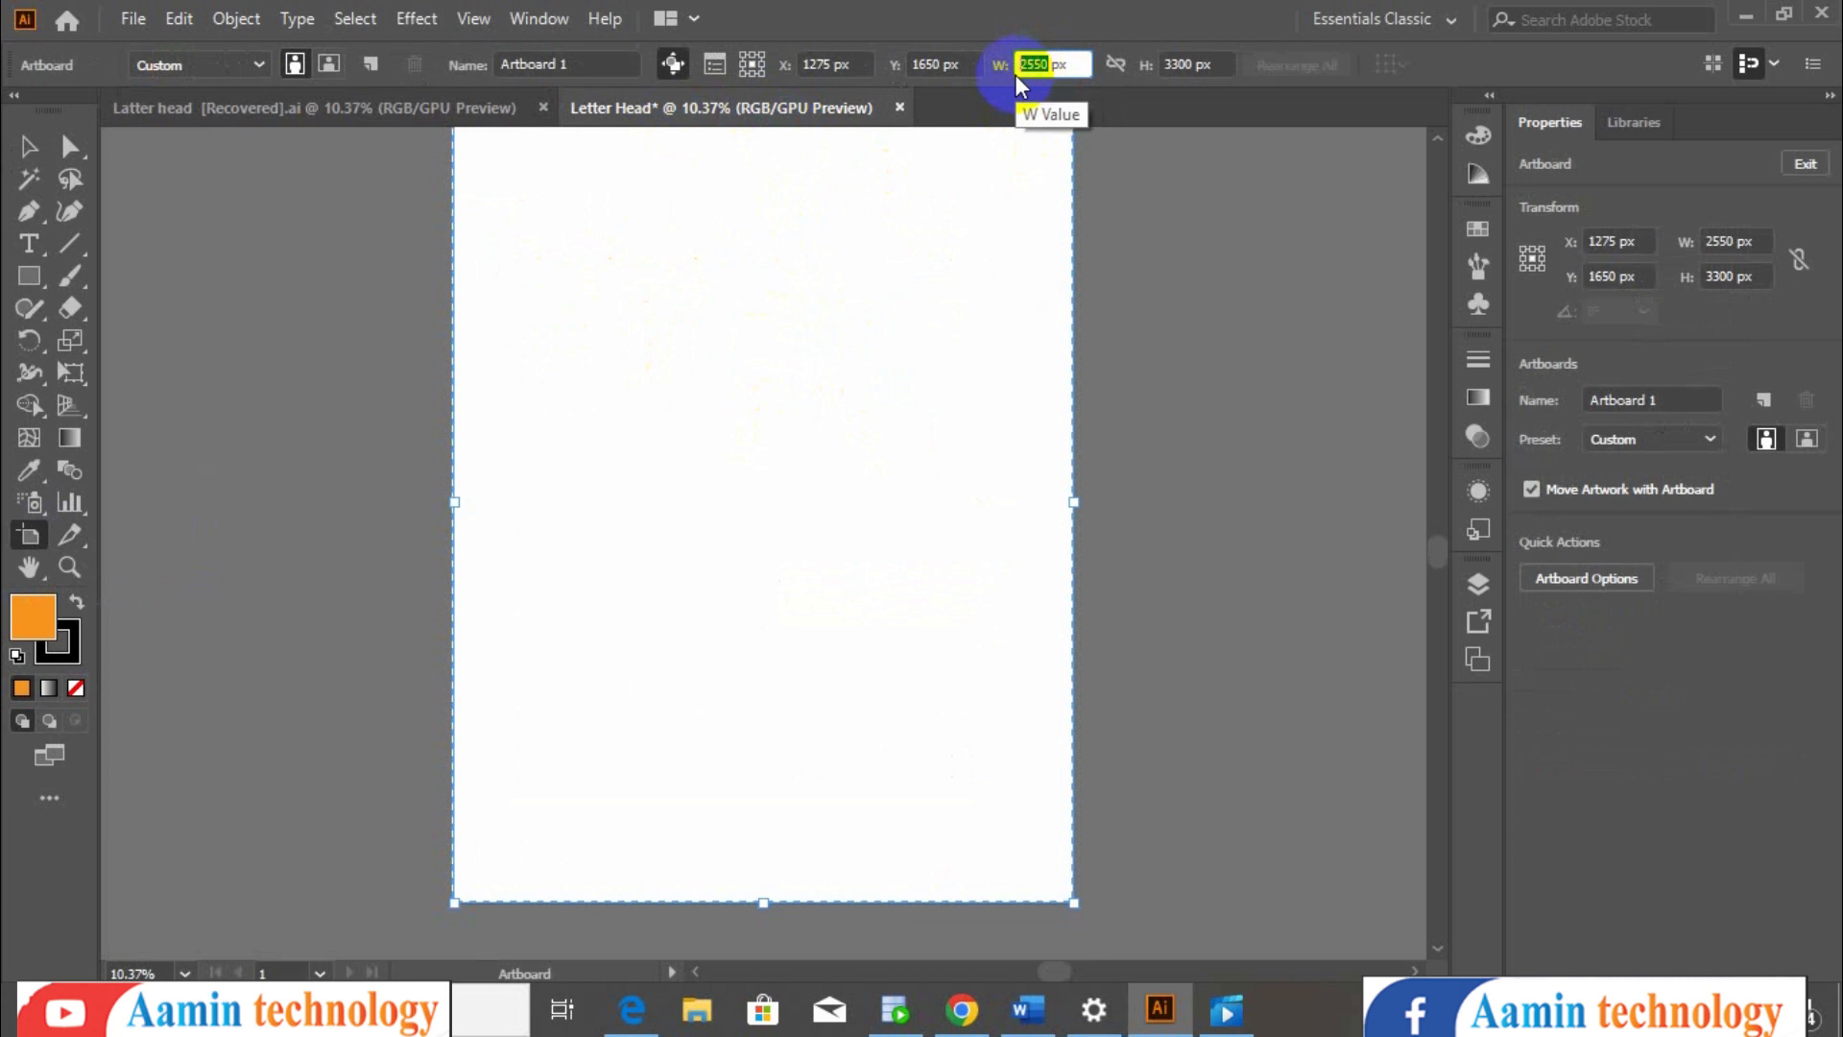
pyautogui.doubleClick(1189, 62)
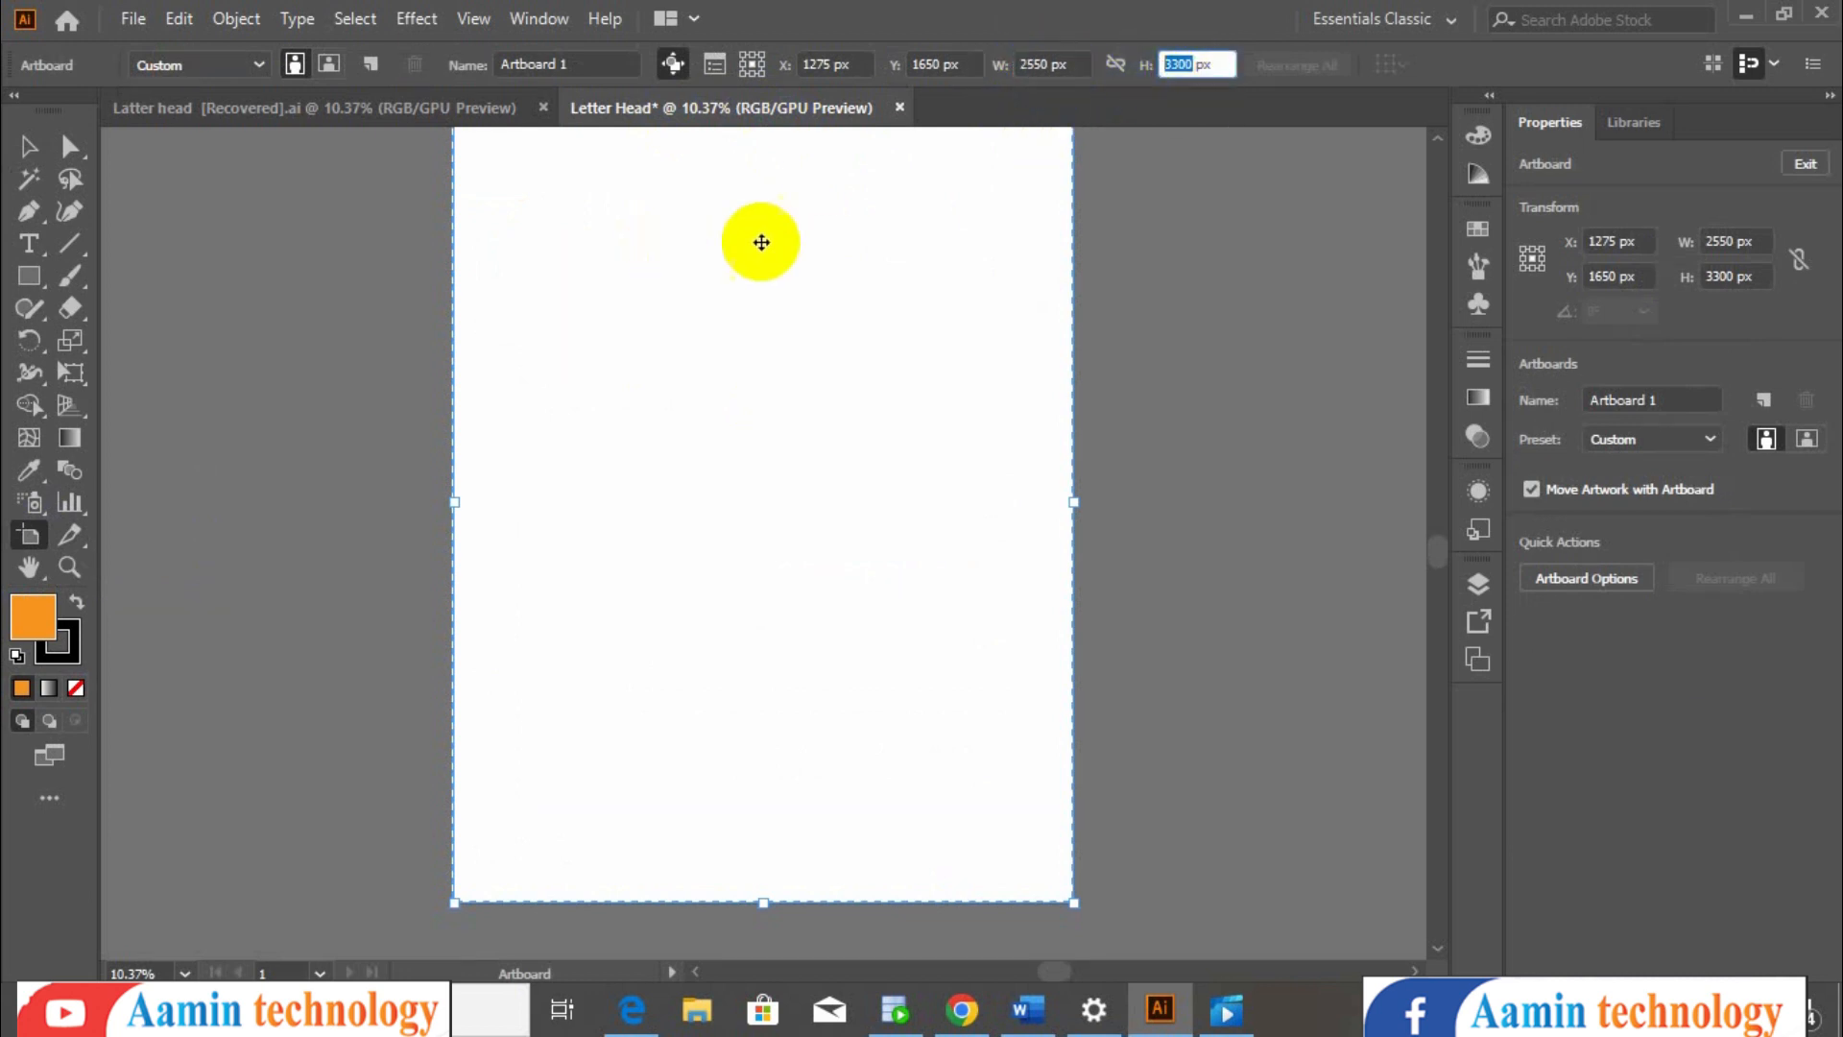
pyautogui.click(27, 148)
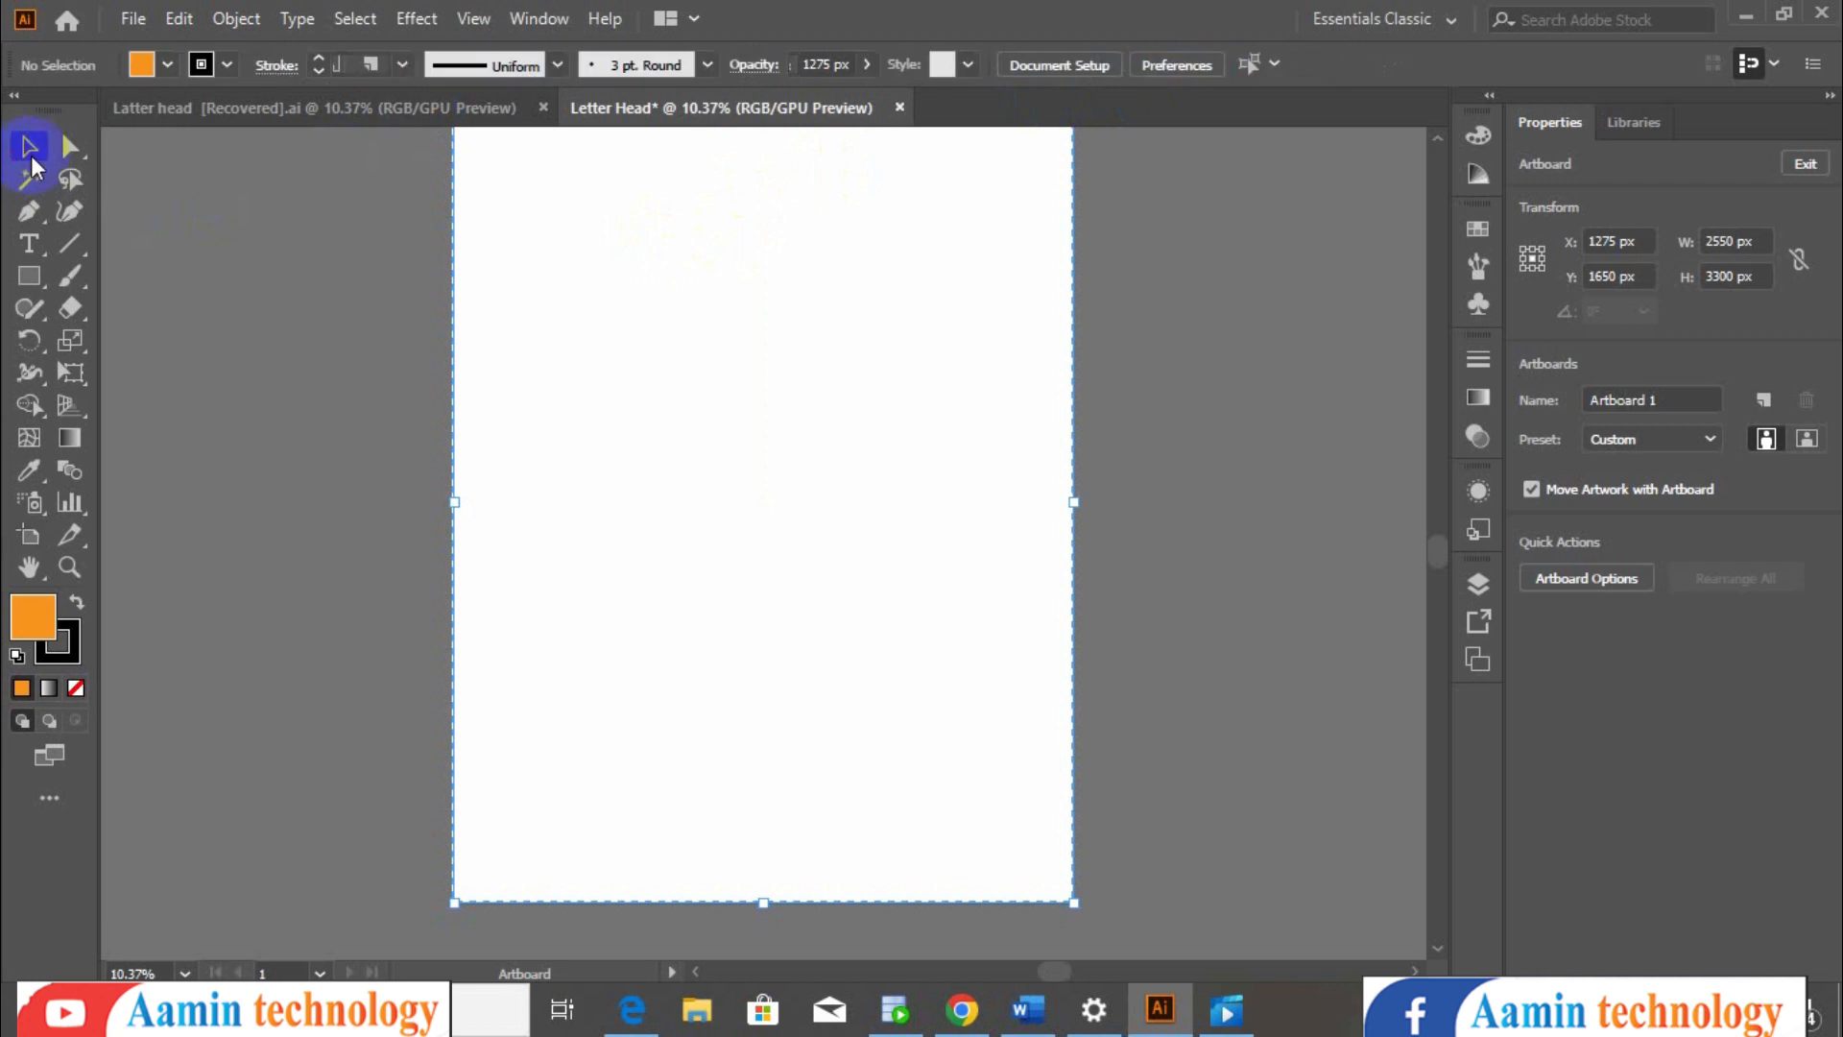
# - Draw a rectangle spanning the full width of the artboard's top edge and fill it black
pyautogui.click(493, 111)
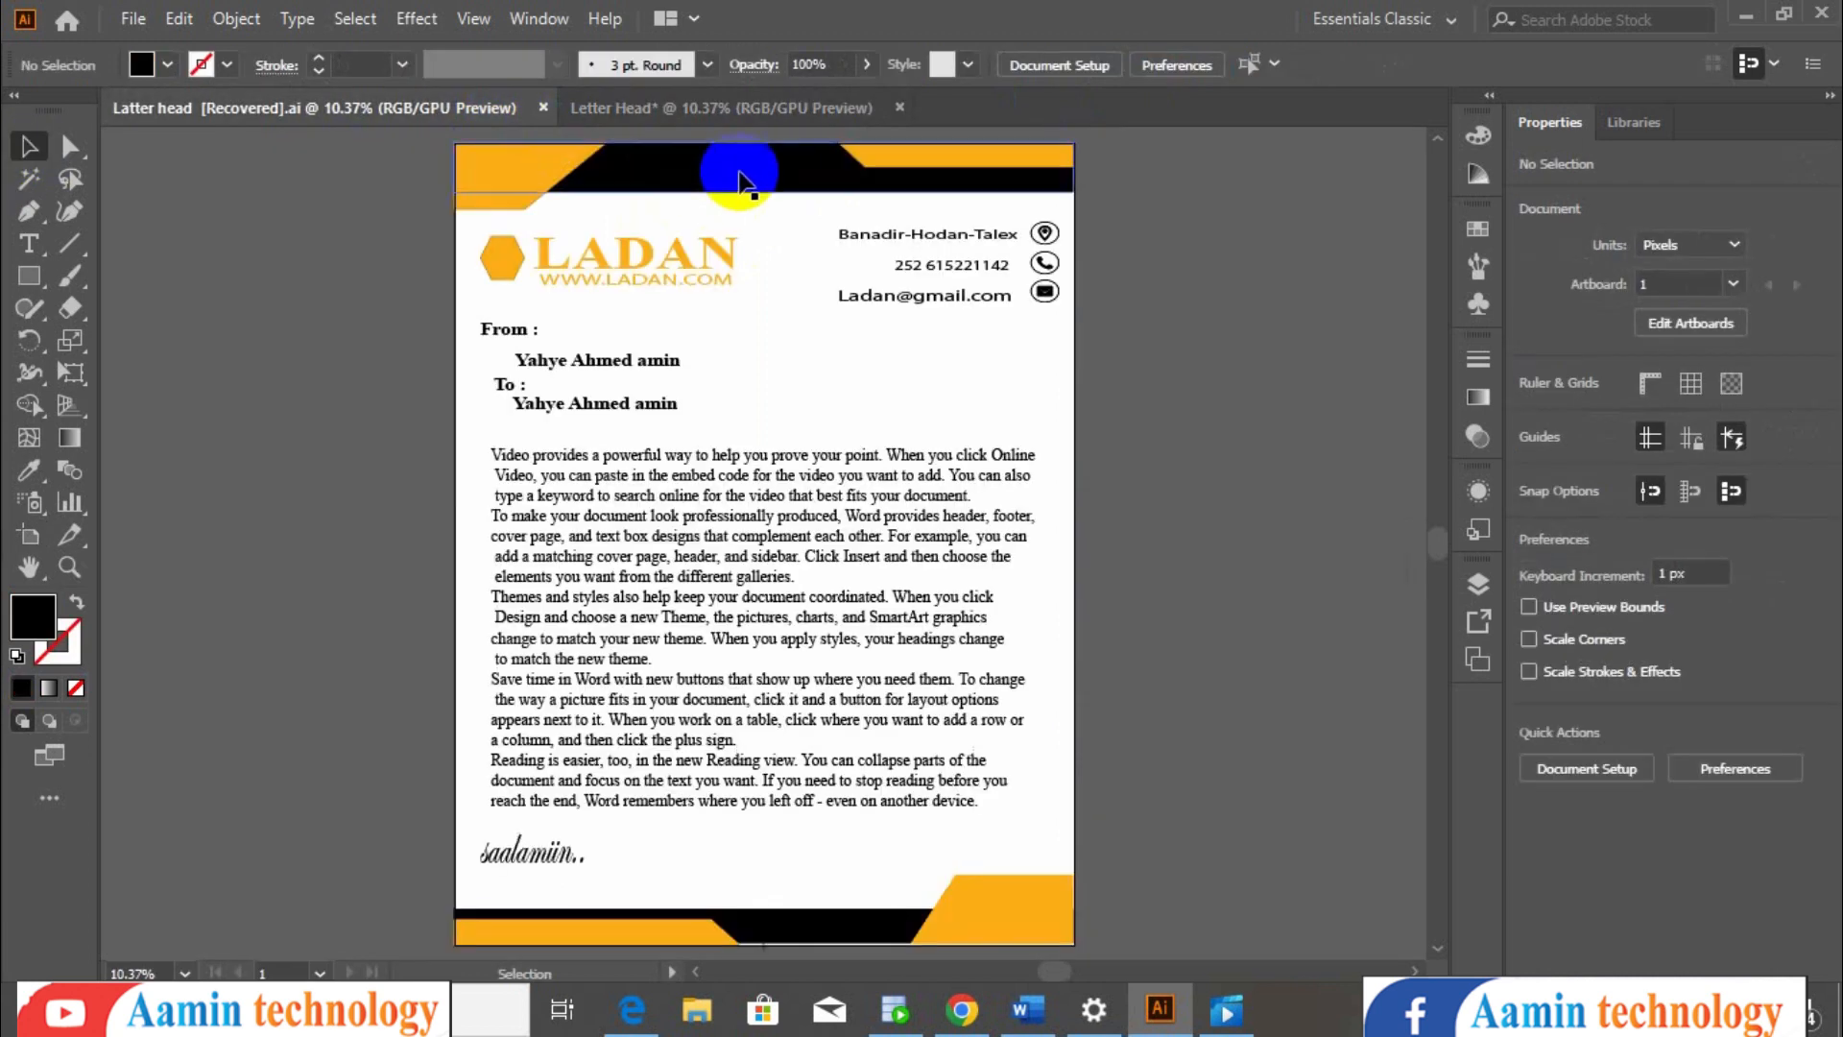
pyautogui.click(779, 104)
pyautogui.click(29, 275)
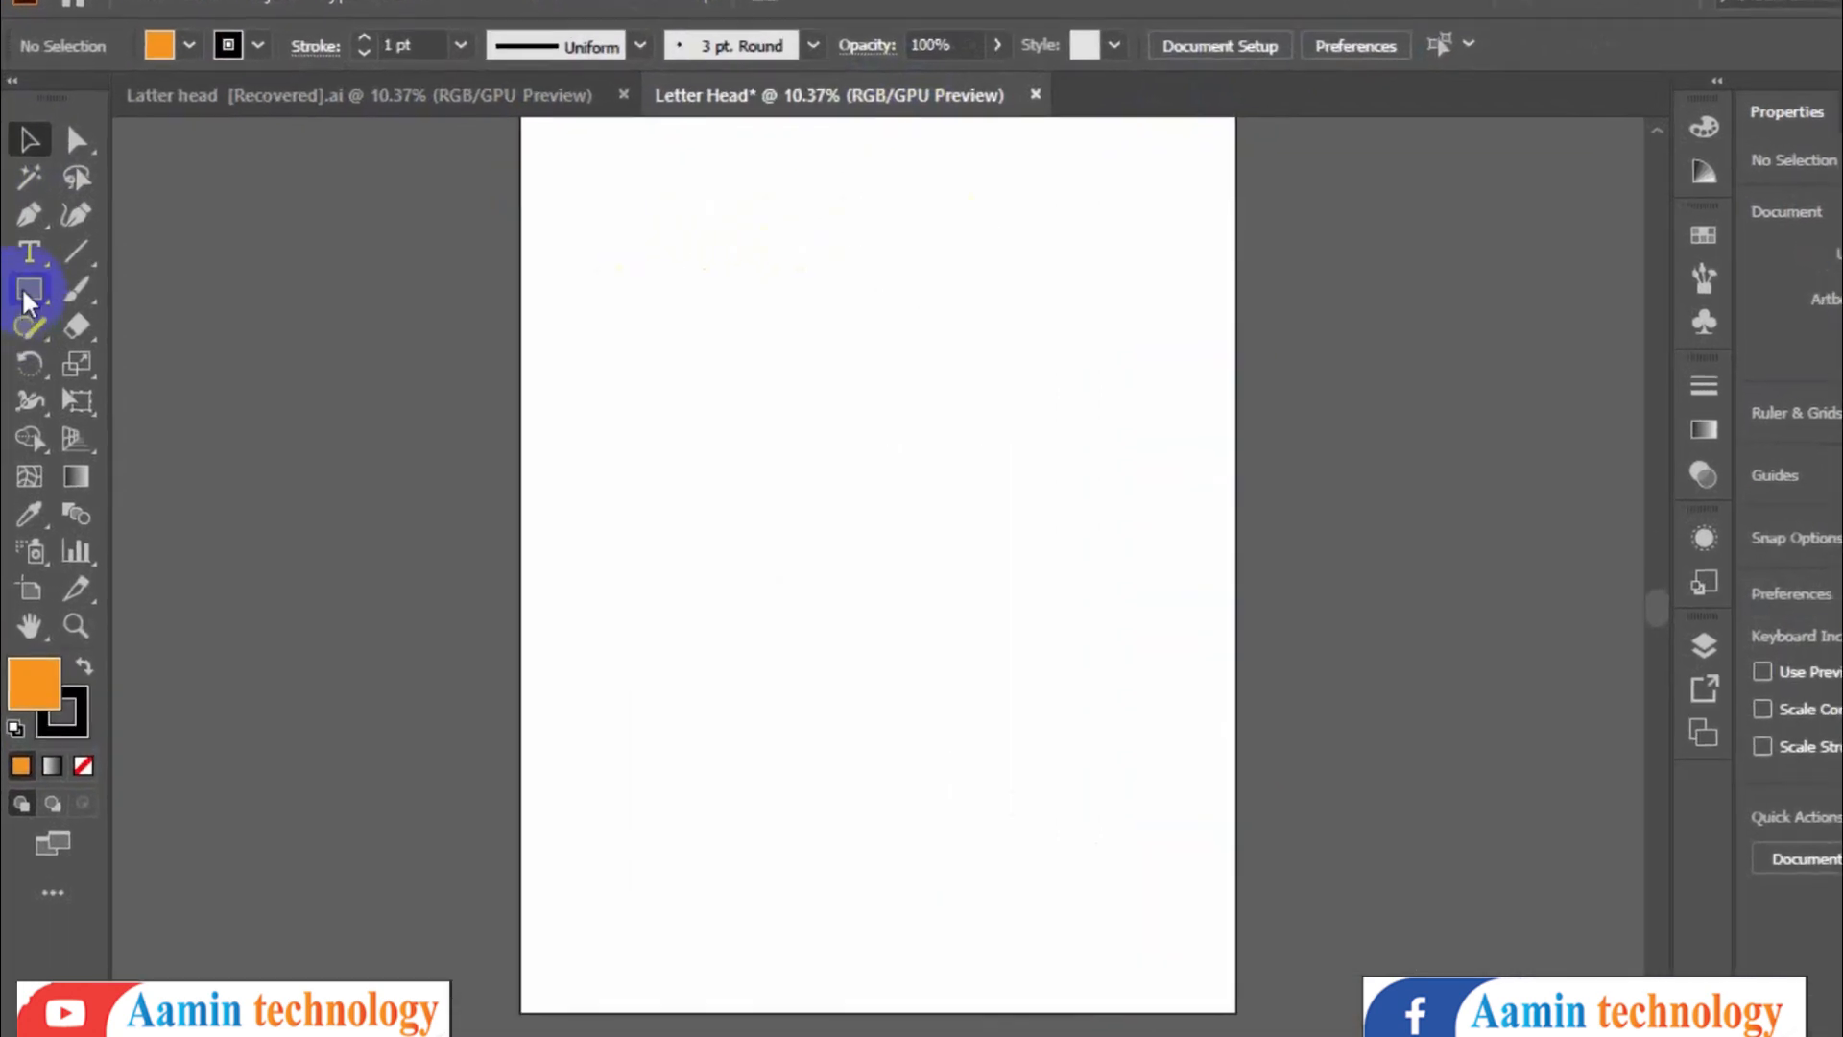
pyautogui.moveTo(23, 295); pyautogui.dragTo(127, 285)
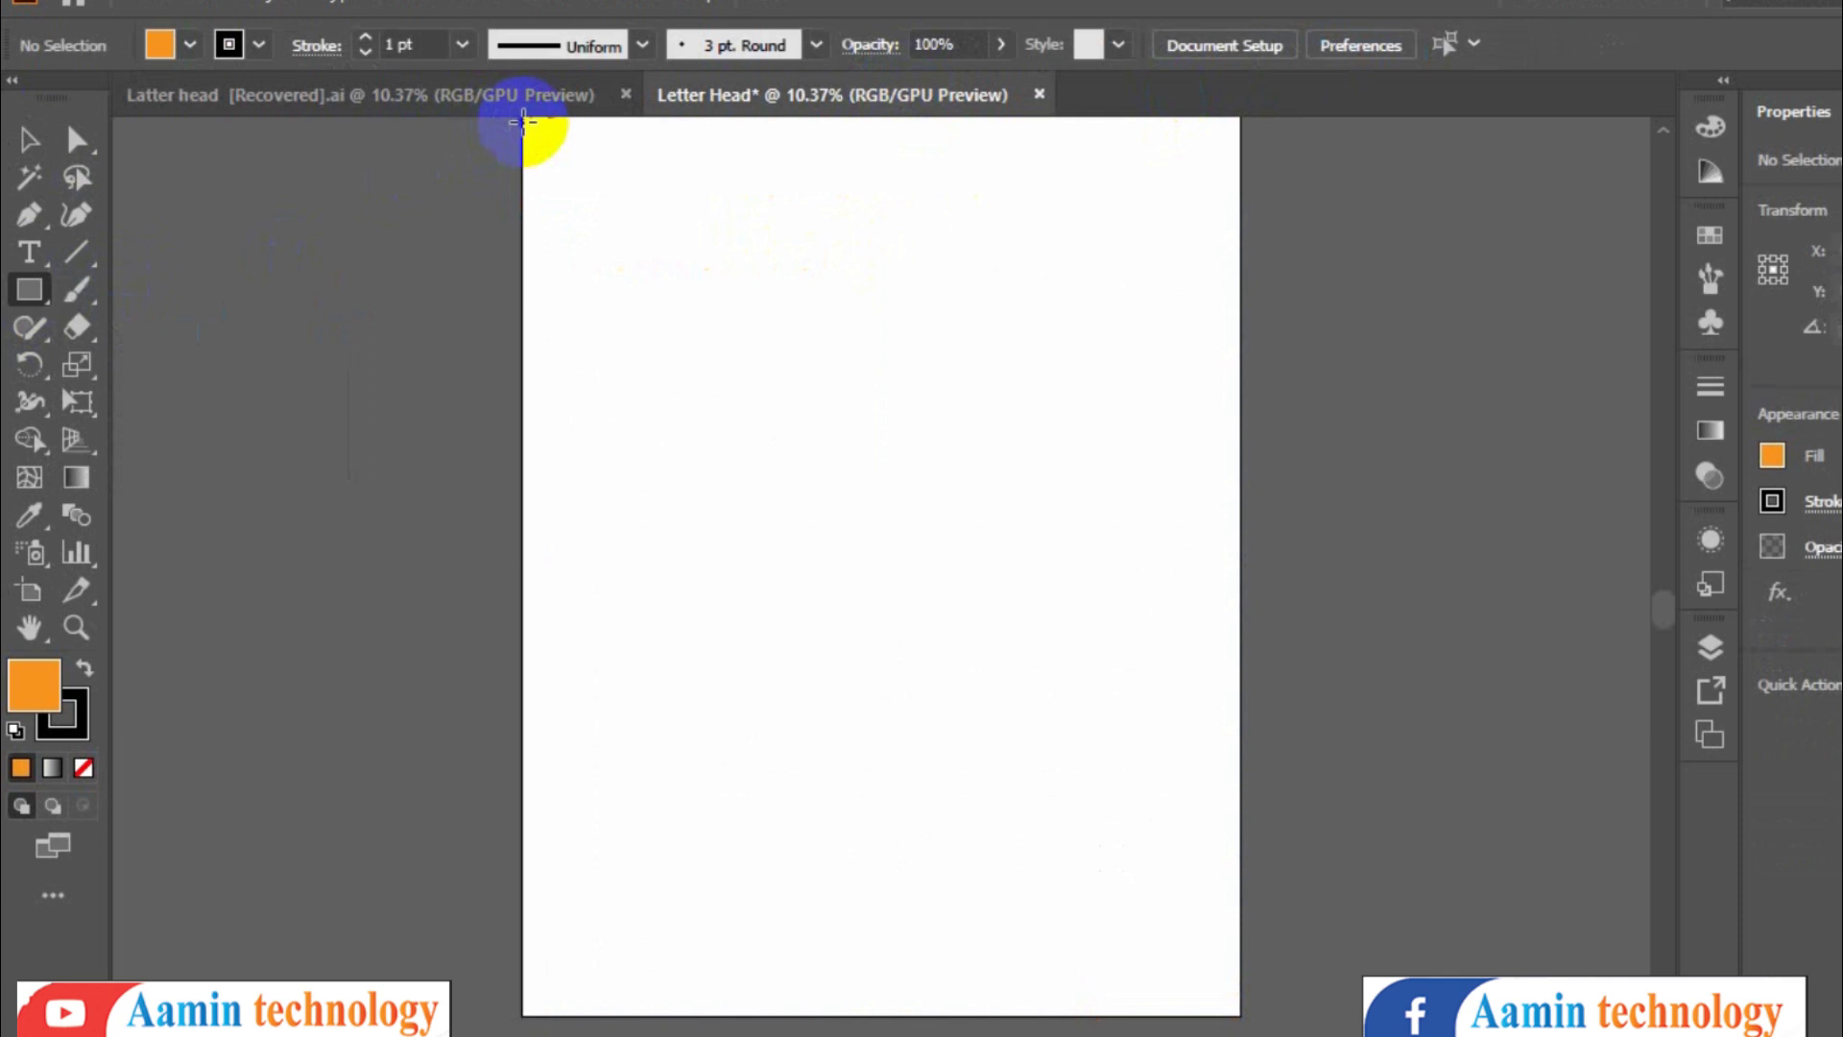
pyautogui.moveTo(524, 122); pyautogui.dragTo(1240, 197)
pyautogui.click(190, 44)
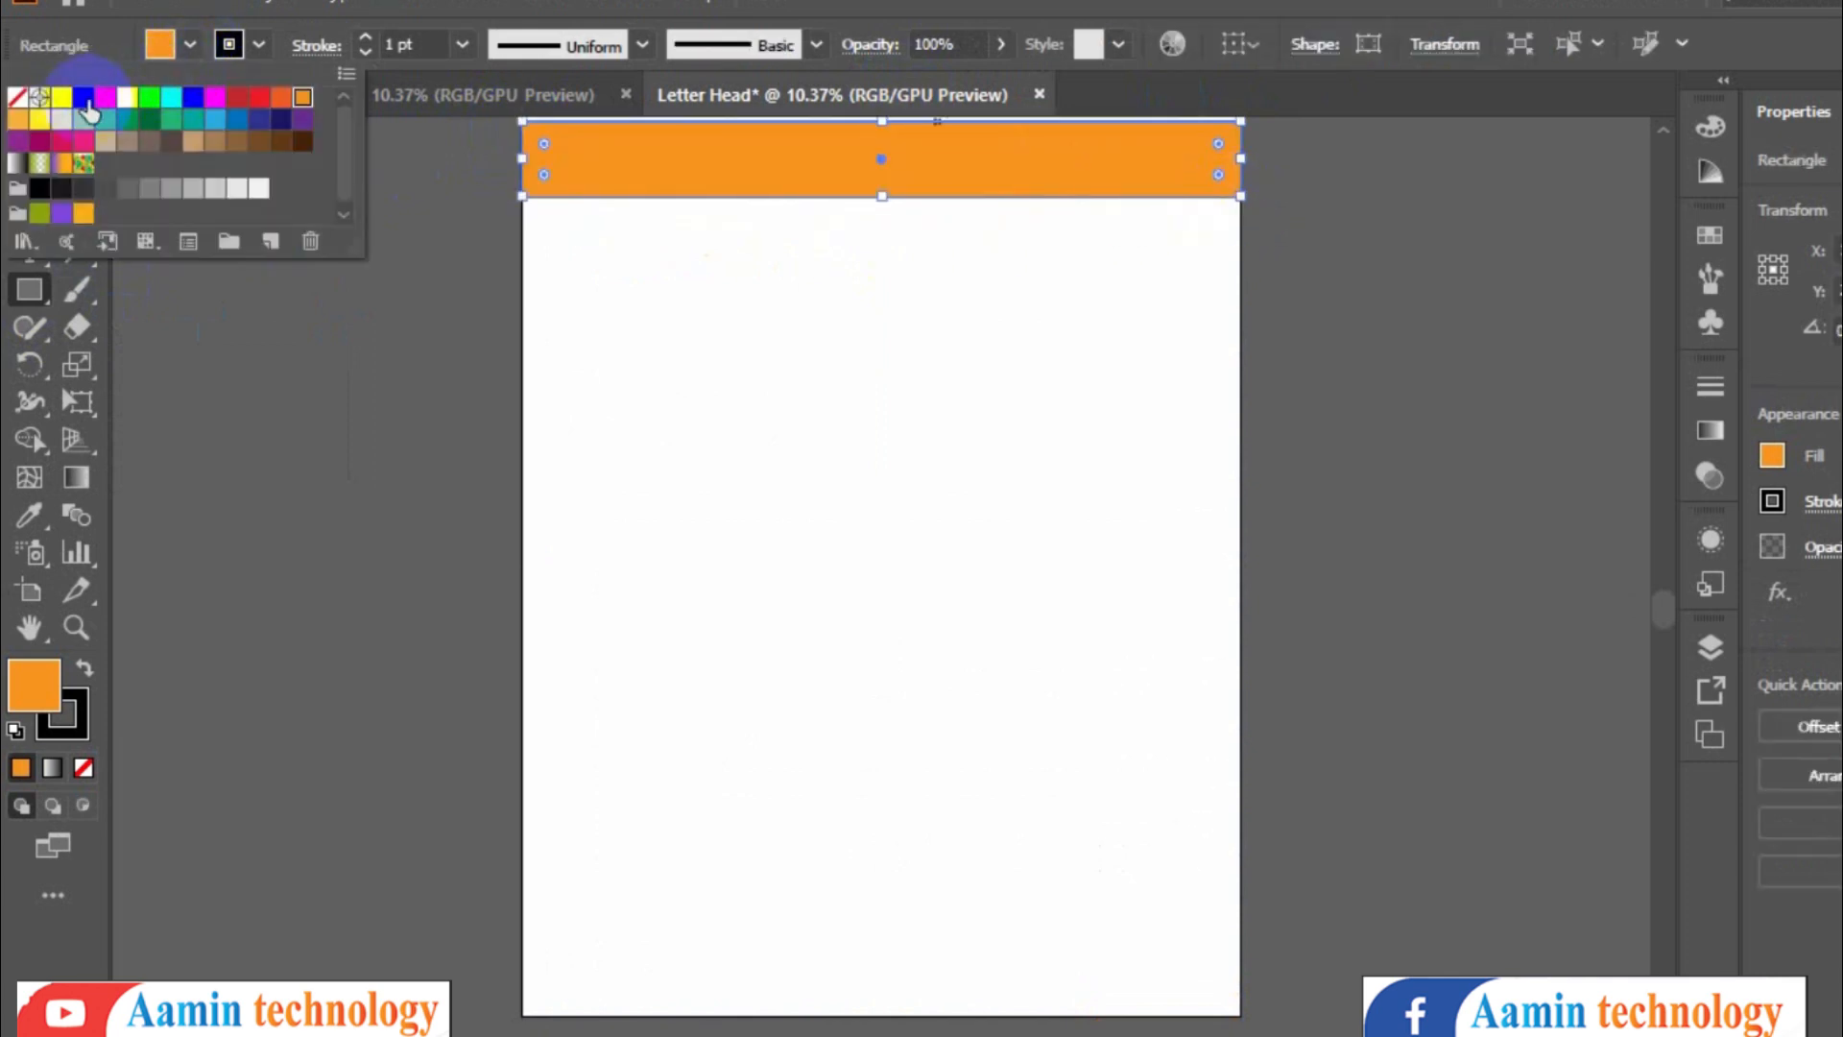
pyautogui.click(86, 102)
pyautogui.click(147, 258)
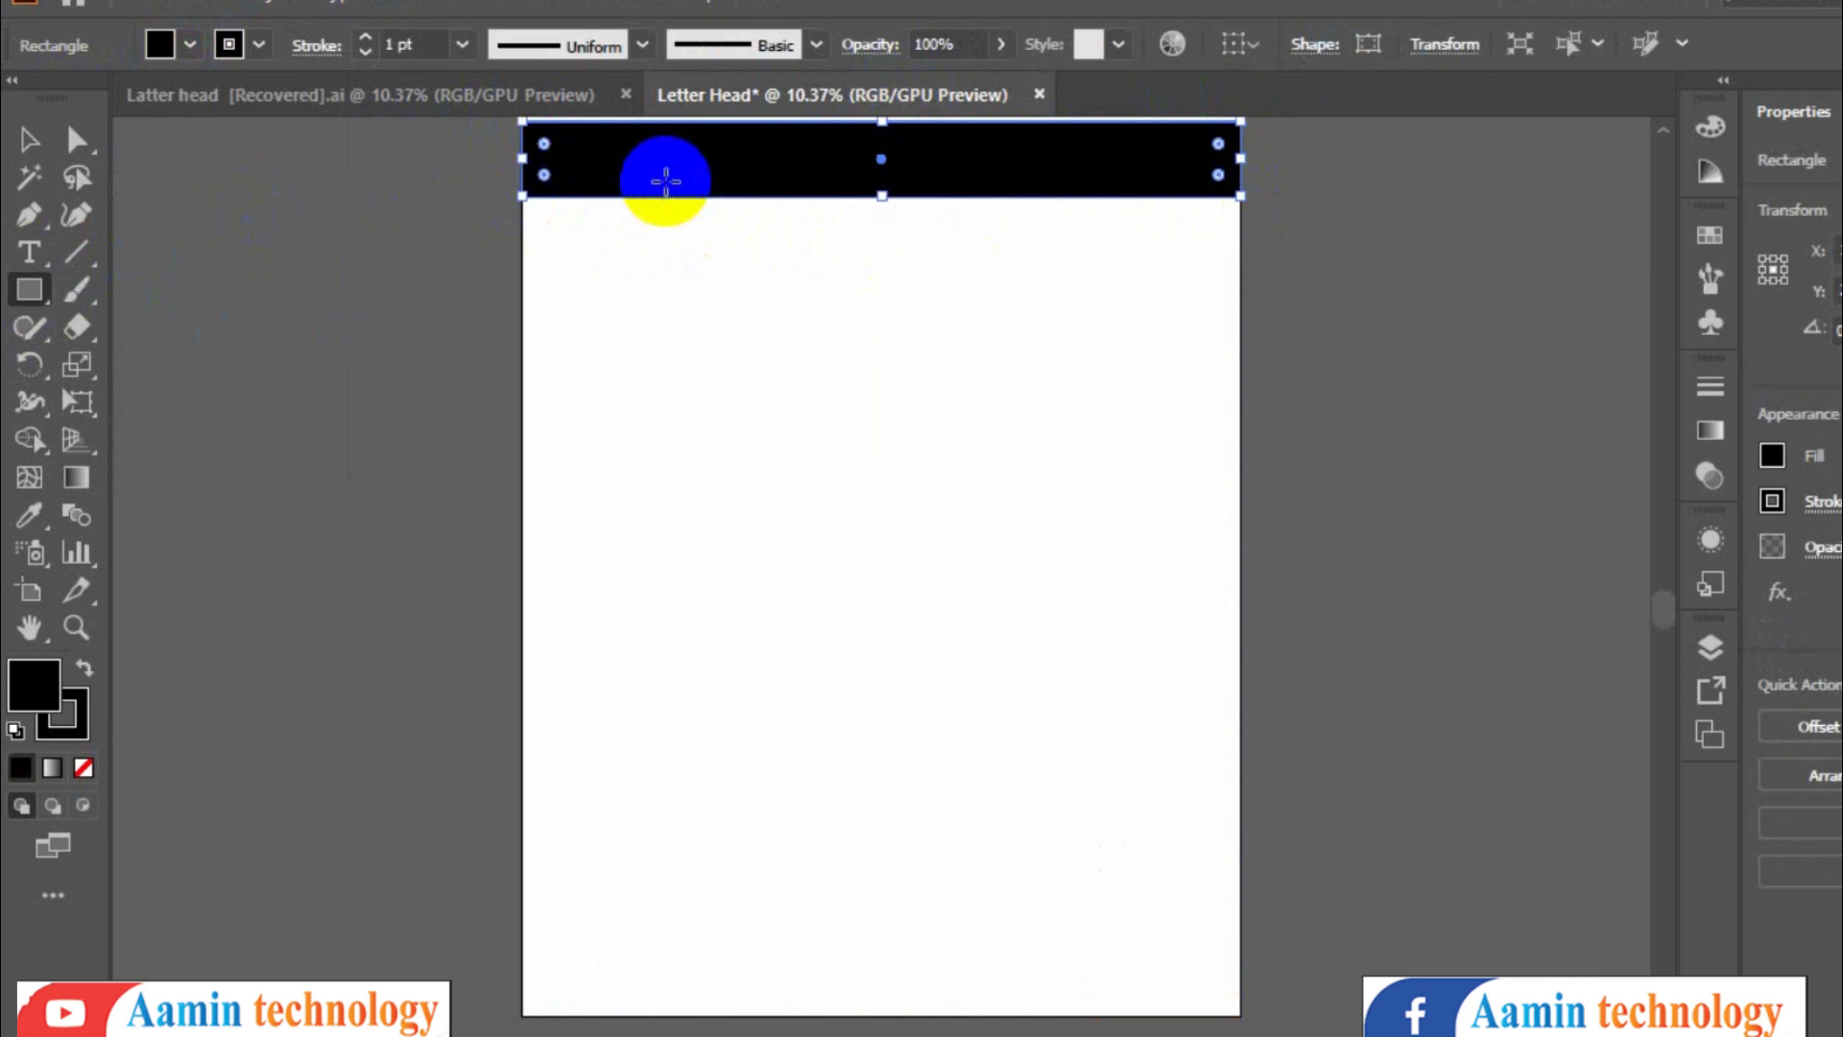
# - Nudge the black bar up so it sits flush with the artboard's top edge
pyautogui.click(30, 140)
pyautogui.click(835, 152)
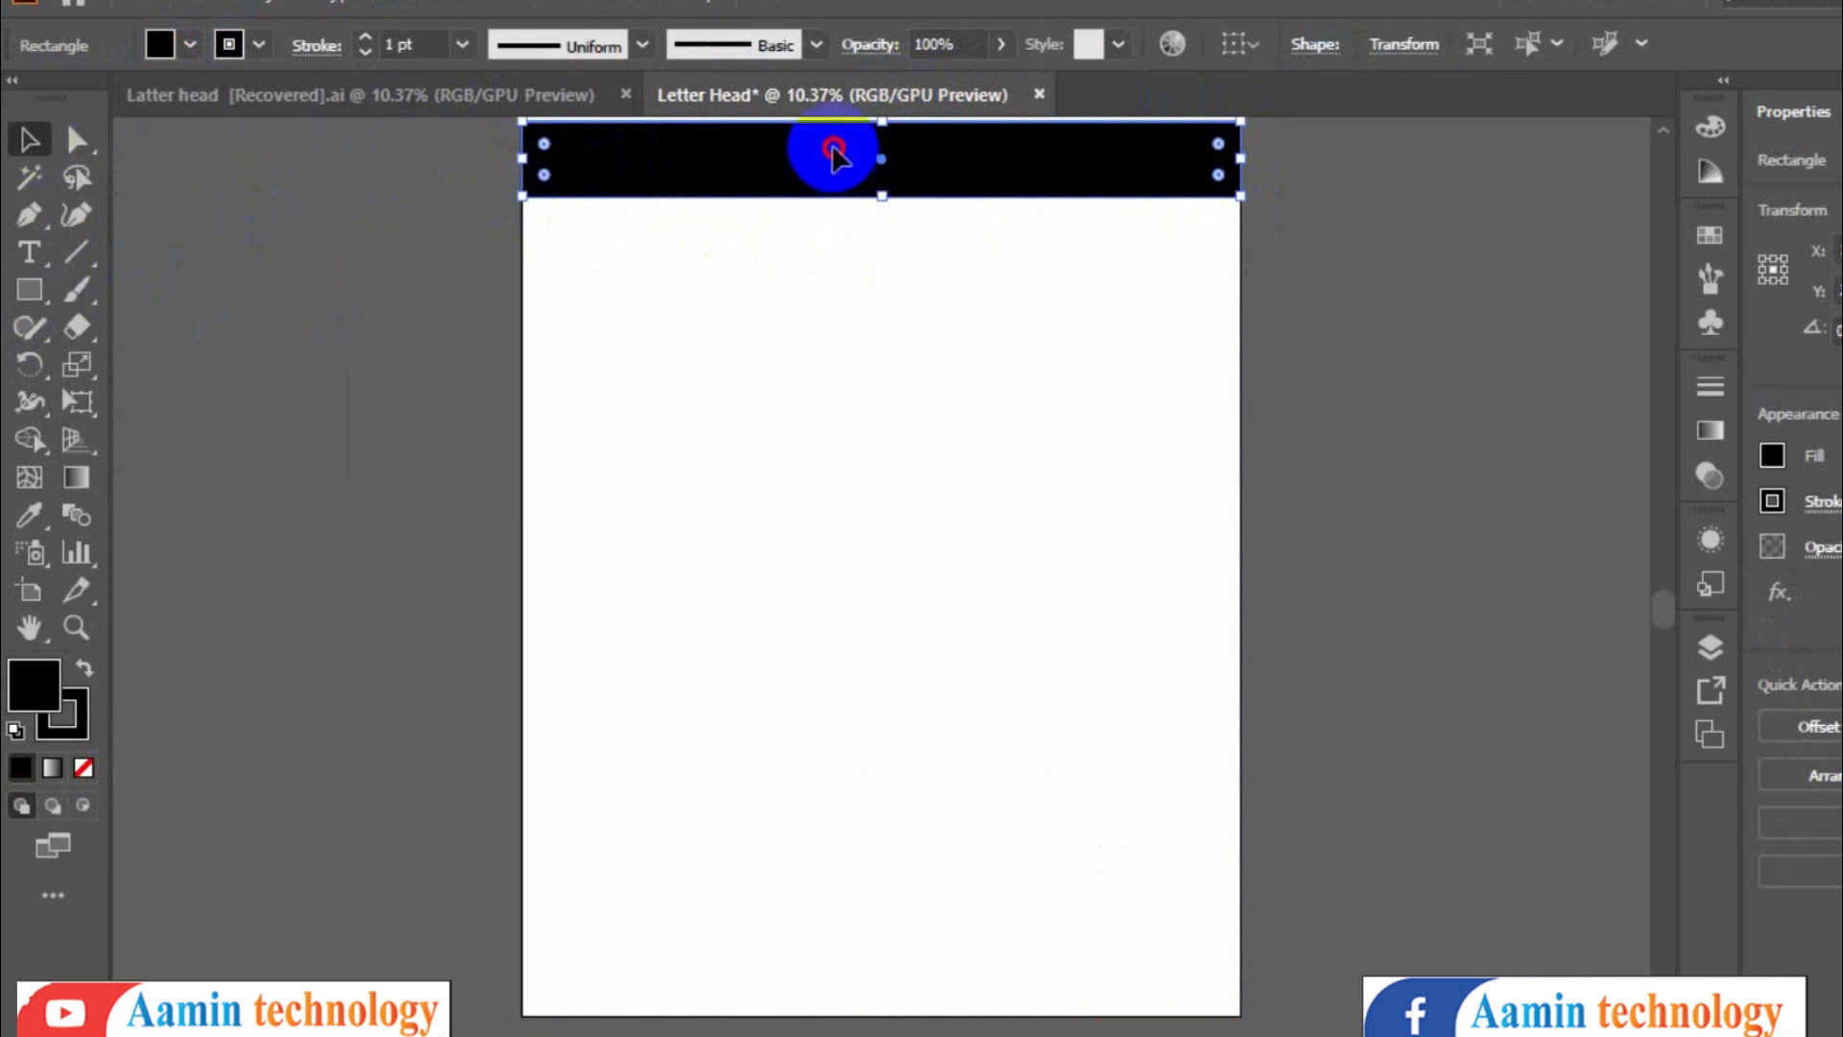
pyautogui.moveTo(834, 151); pyautogui.dragTo(834, 144)
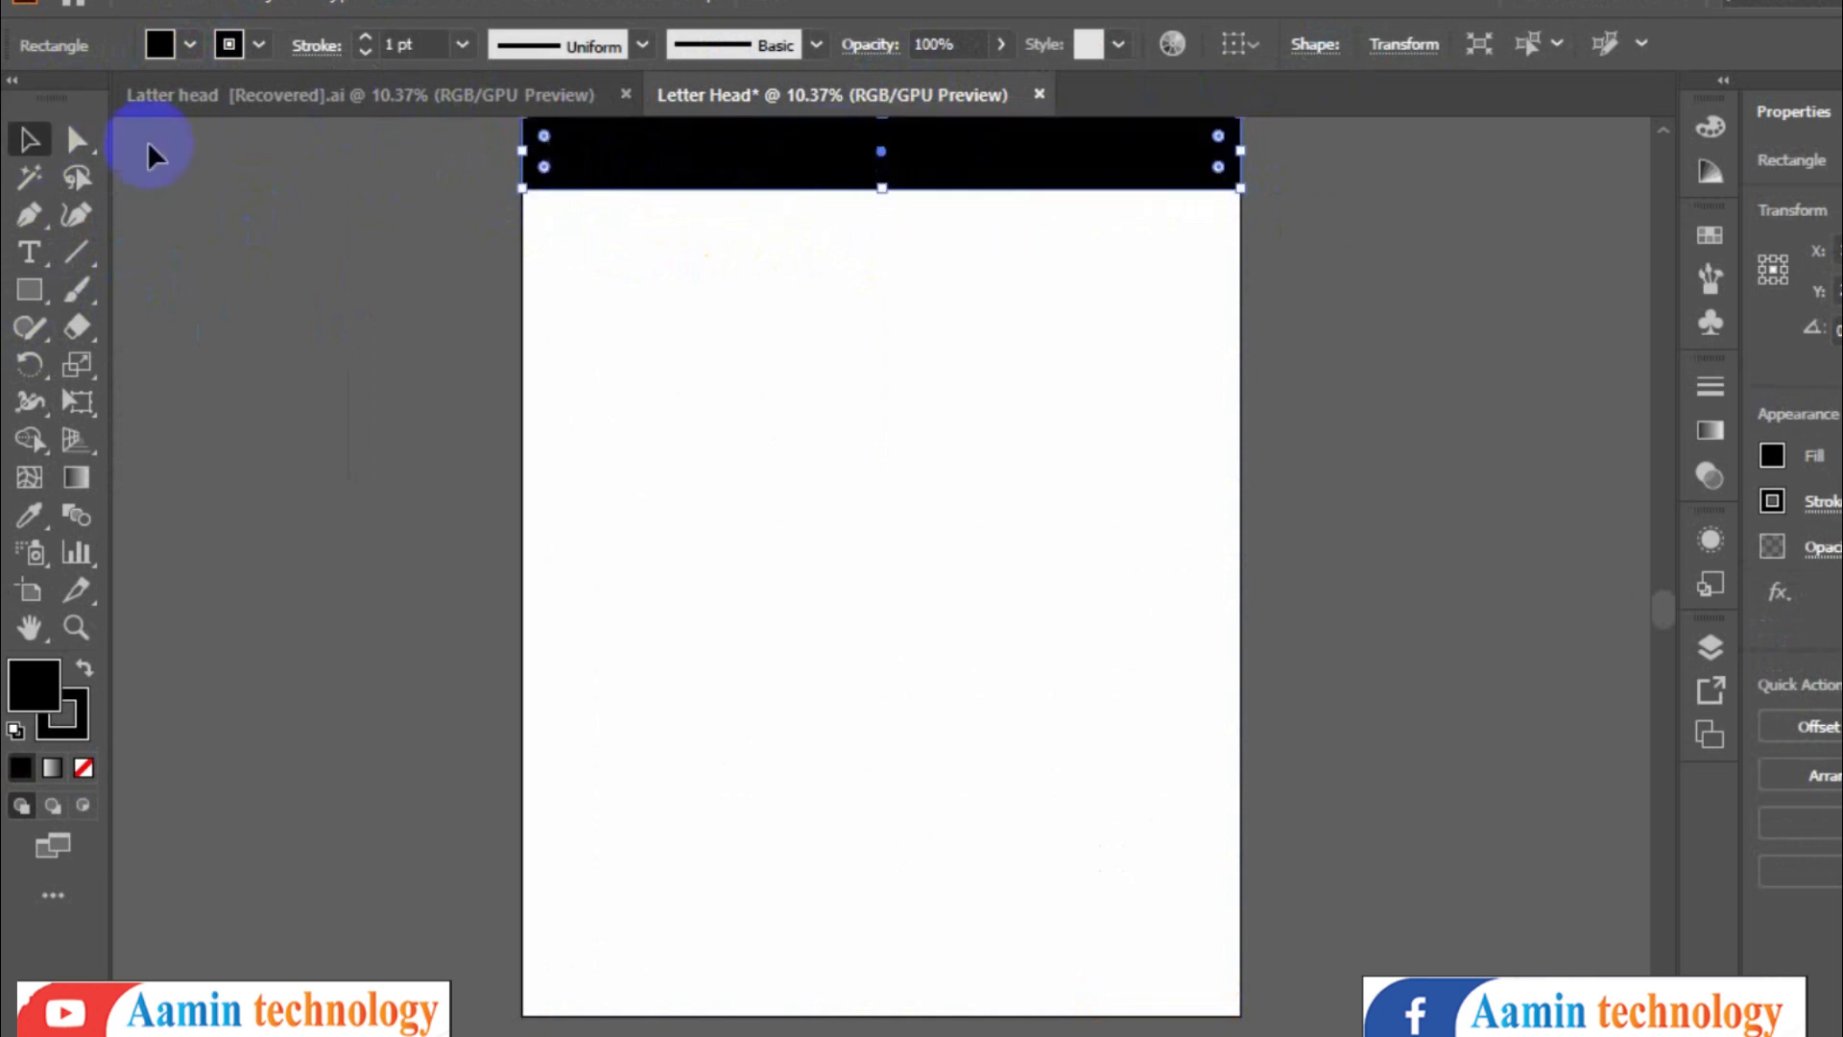
pyautogui.click(288, 92)
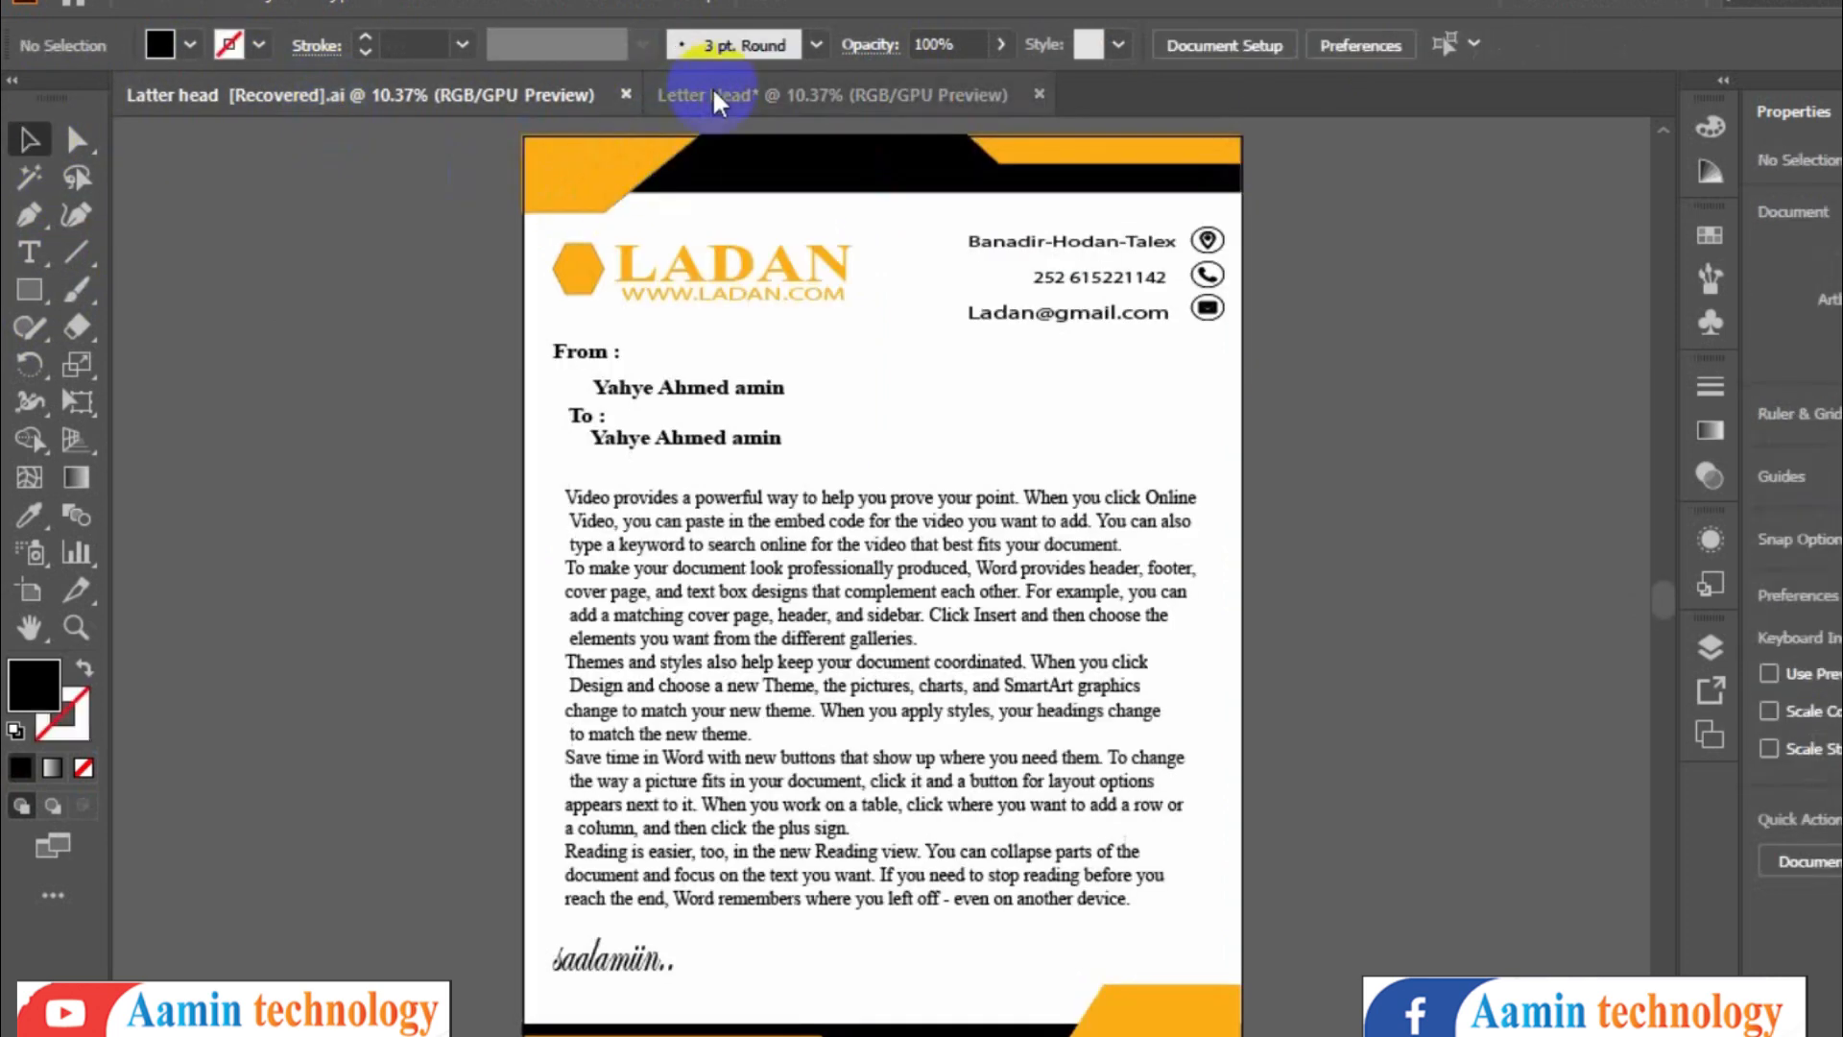
pyautogui.click(712, 96)
# - Draw a small rectangle over the black bar's top-left corner and fill it orange
pyautogui.click(27, 287)
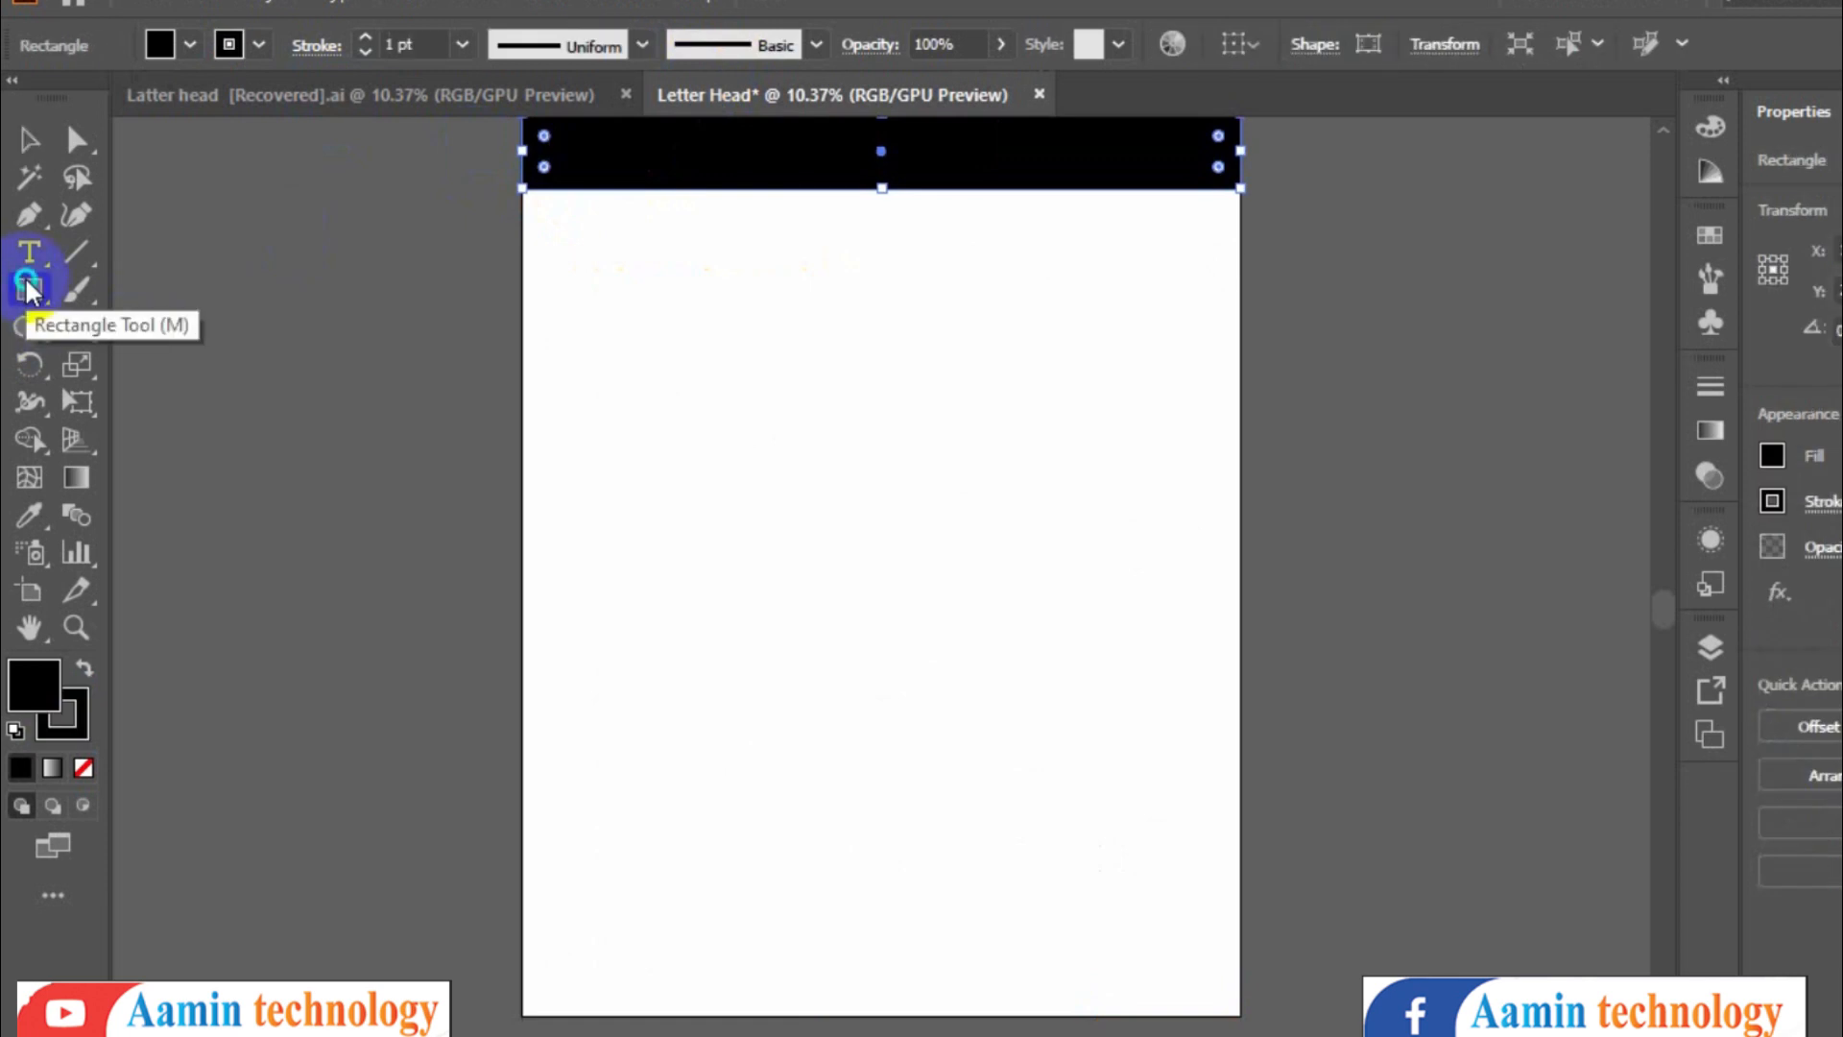
pyautogui.moveTo(27, 287); pyautogui.dragTo(175, 301)
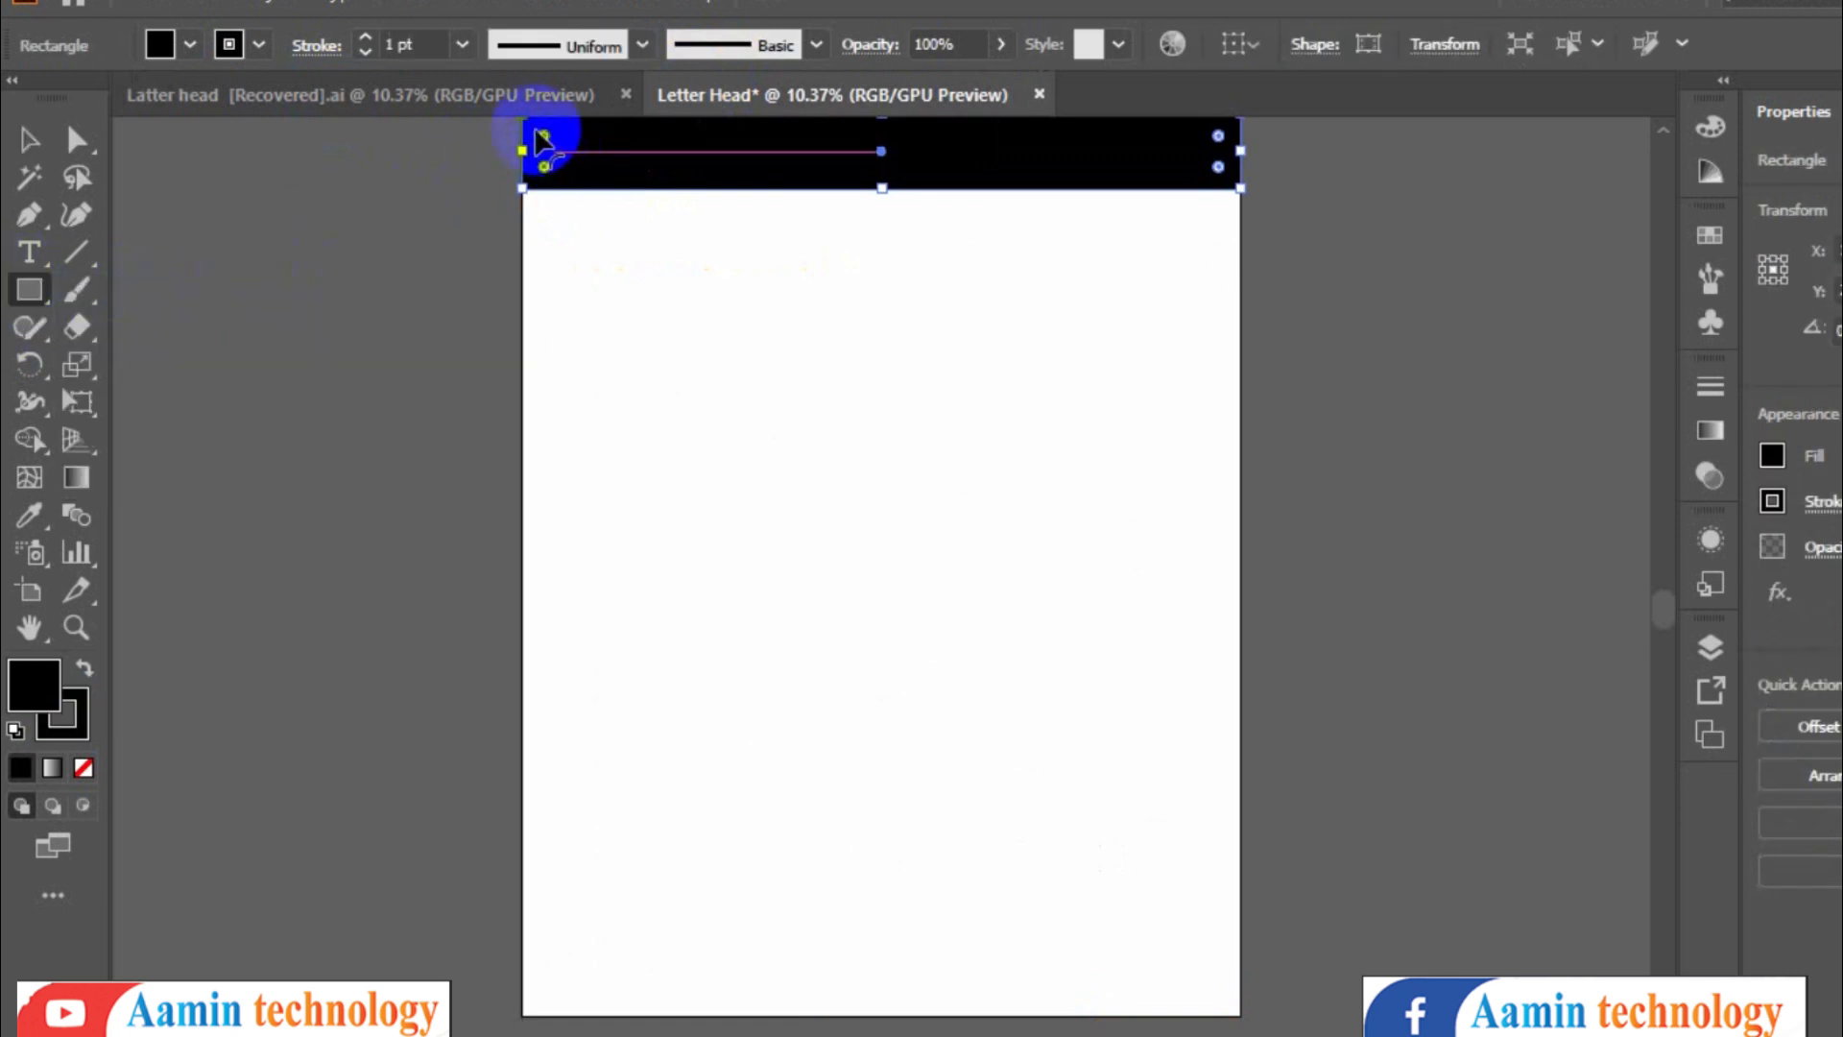
pyautogui.moveTo(530, 119); pyautogui.dragTo(722, 209)
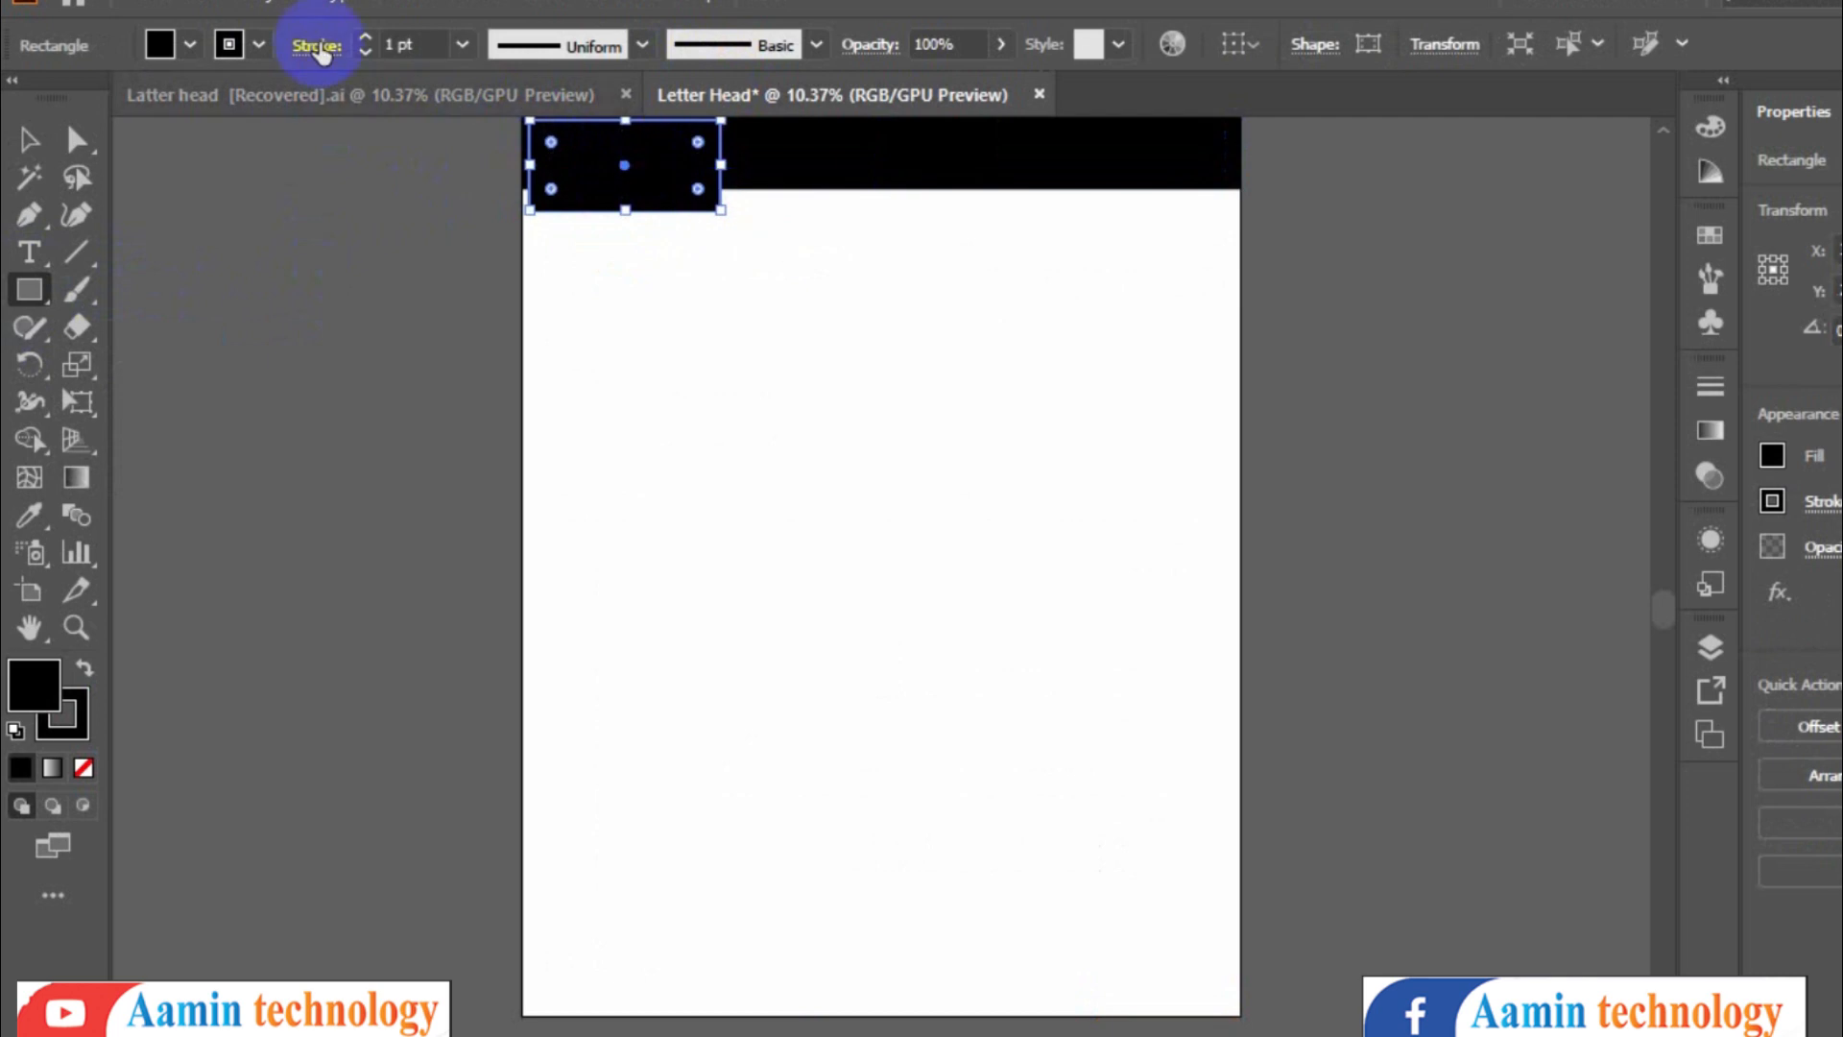
pyautogui.click(190, 44)
pyautogui.click(301, 102)
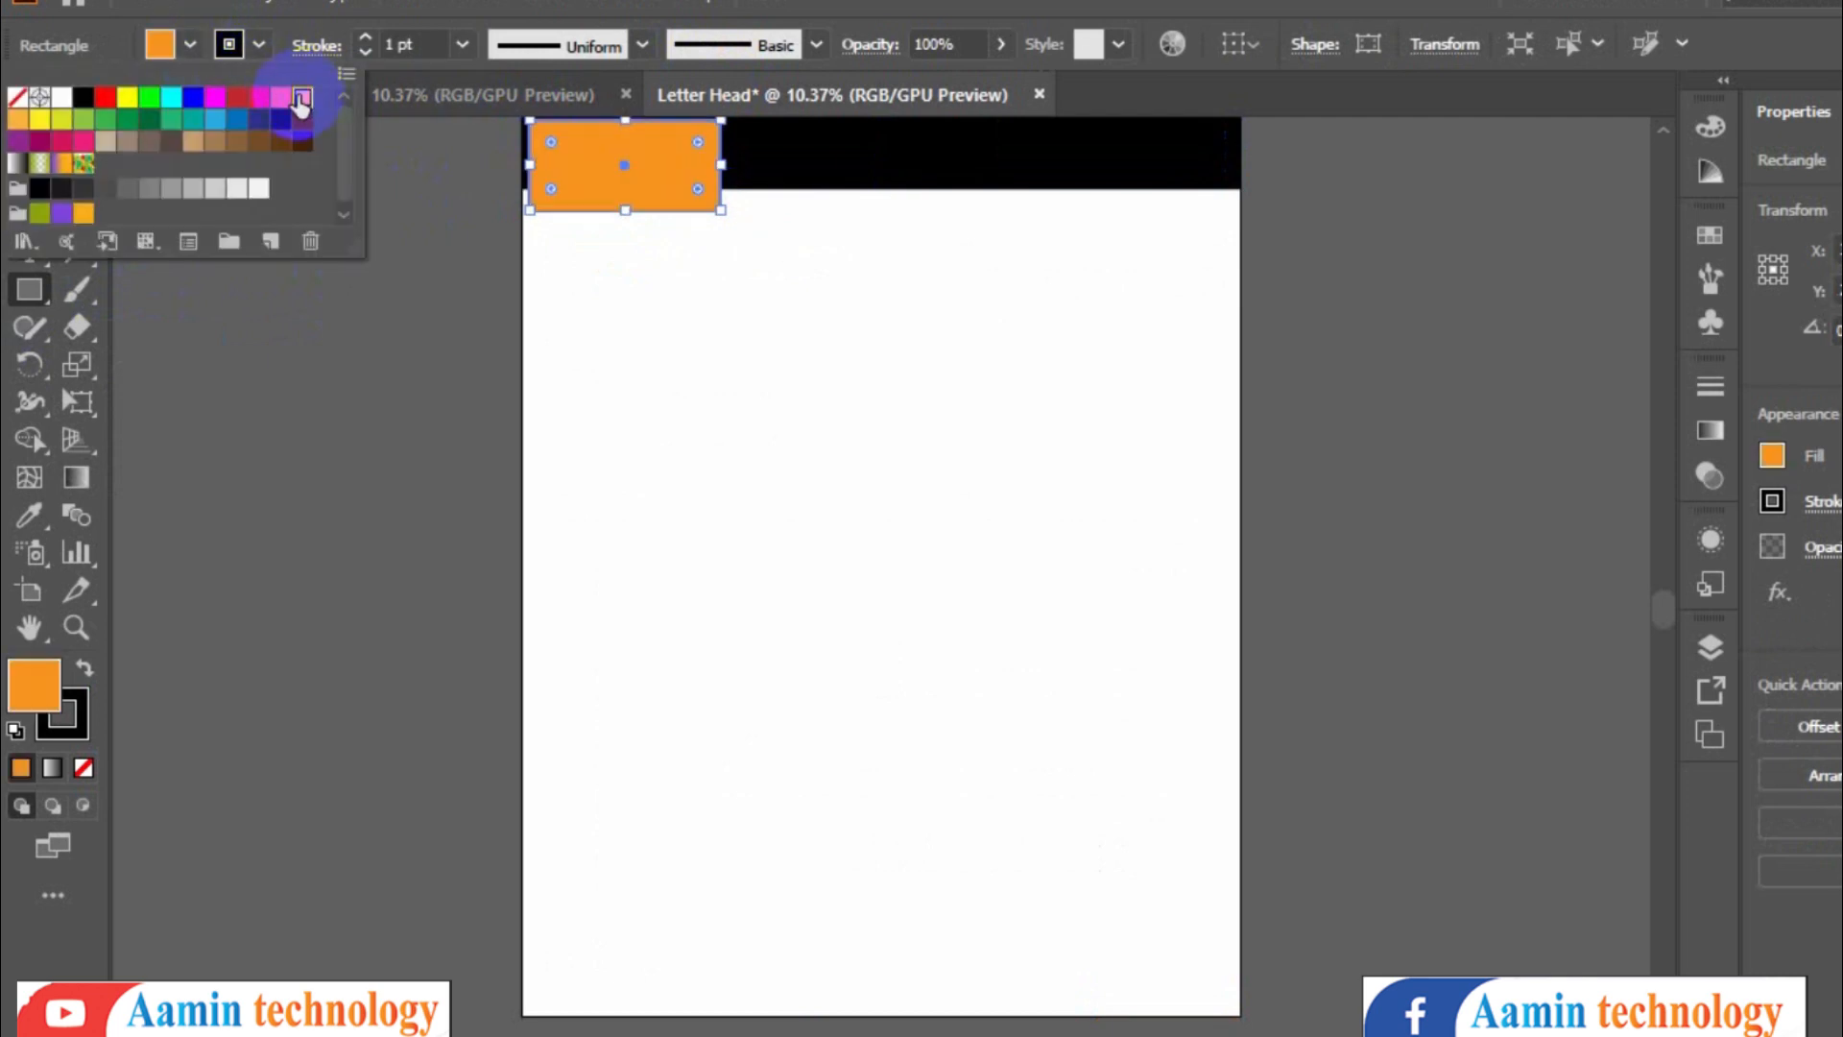
pyautogui.click(163, 331)
# - Widen the orange rectangle to about a third of the black bar's length
pyautogui.click(31, 142)
pyautogui.moveTo(672, 150); pyautogui.dragTo(749, 163)
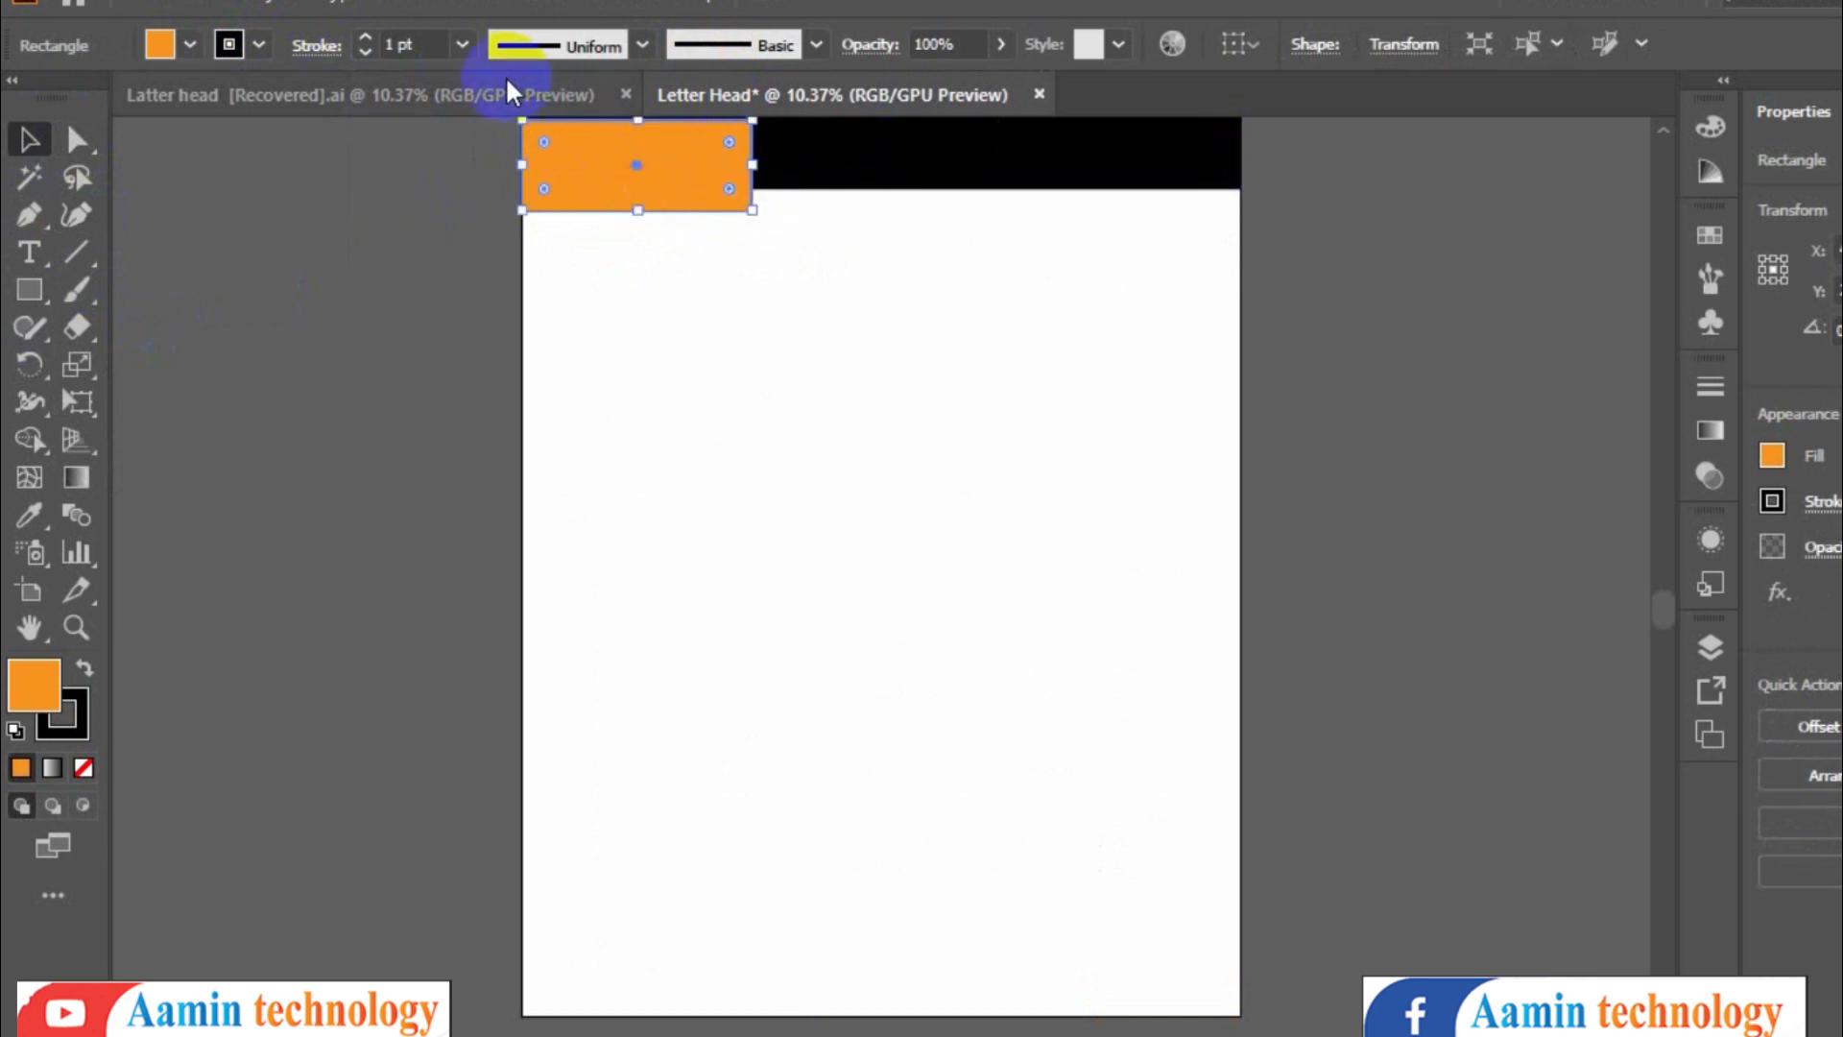
pyautogui.click(506, 92)
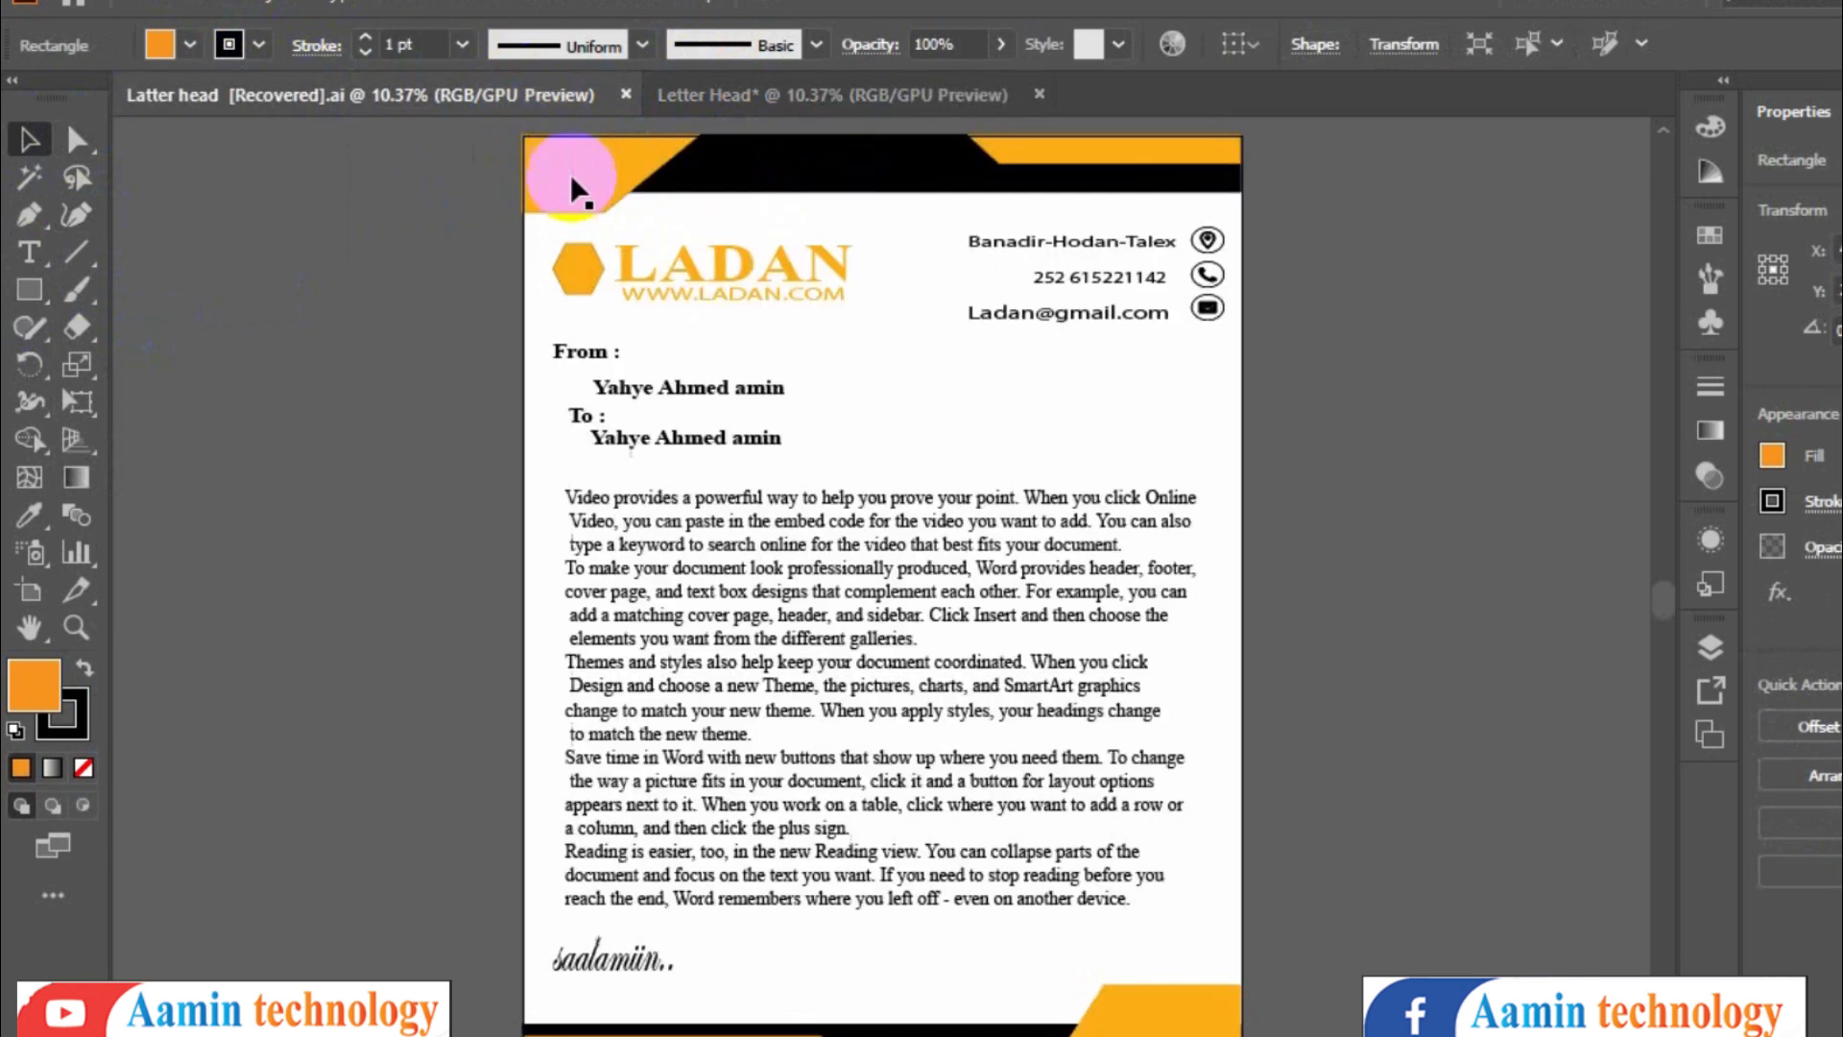
pyautogui.click(735, 94)
# - Slant the orange shape's right edge by moving its bottom-right anchor point to the left
pyautogui.click(76, 144)
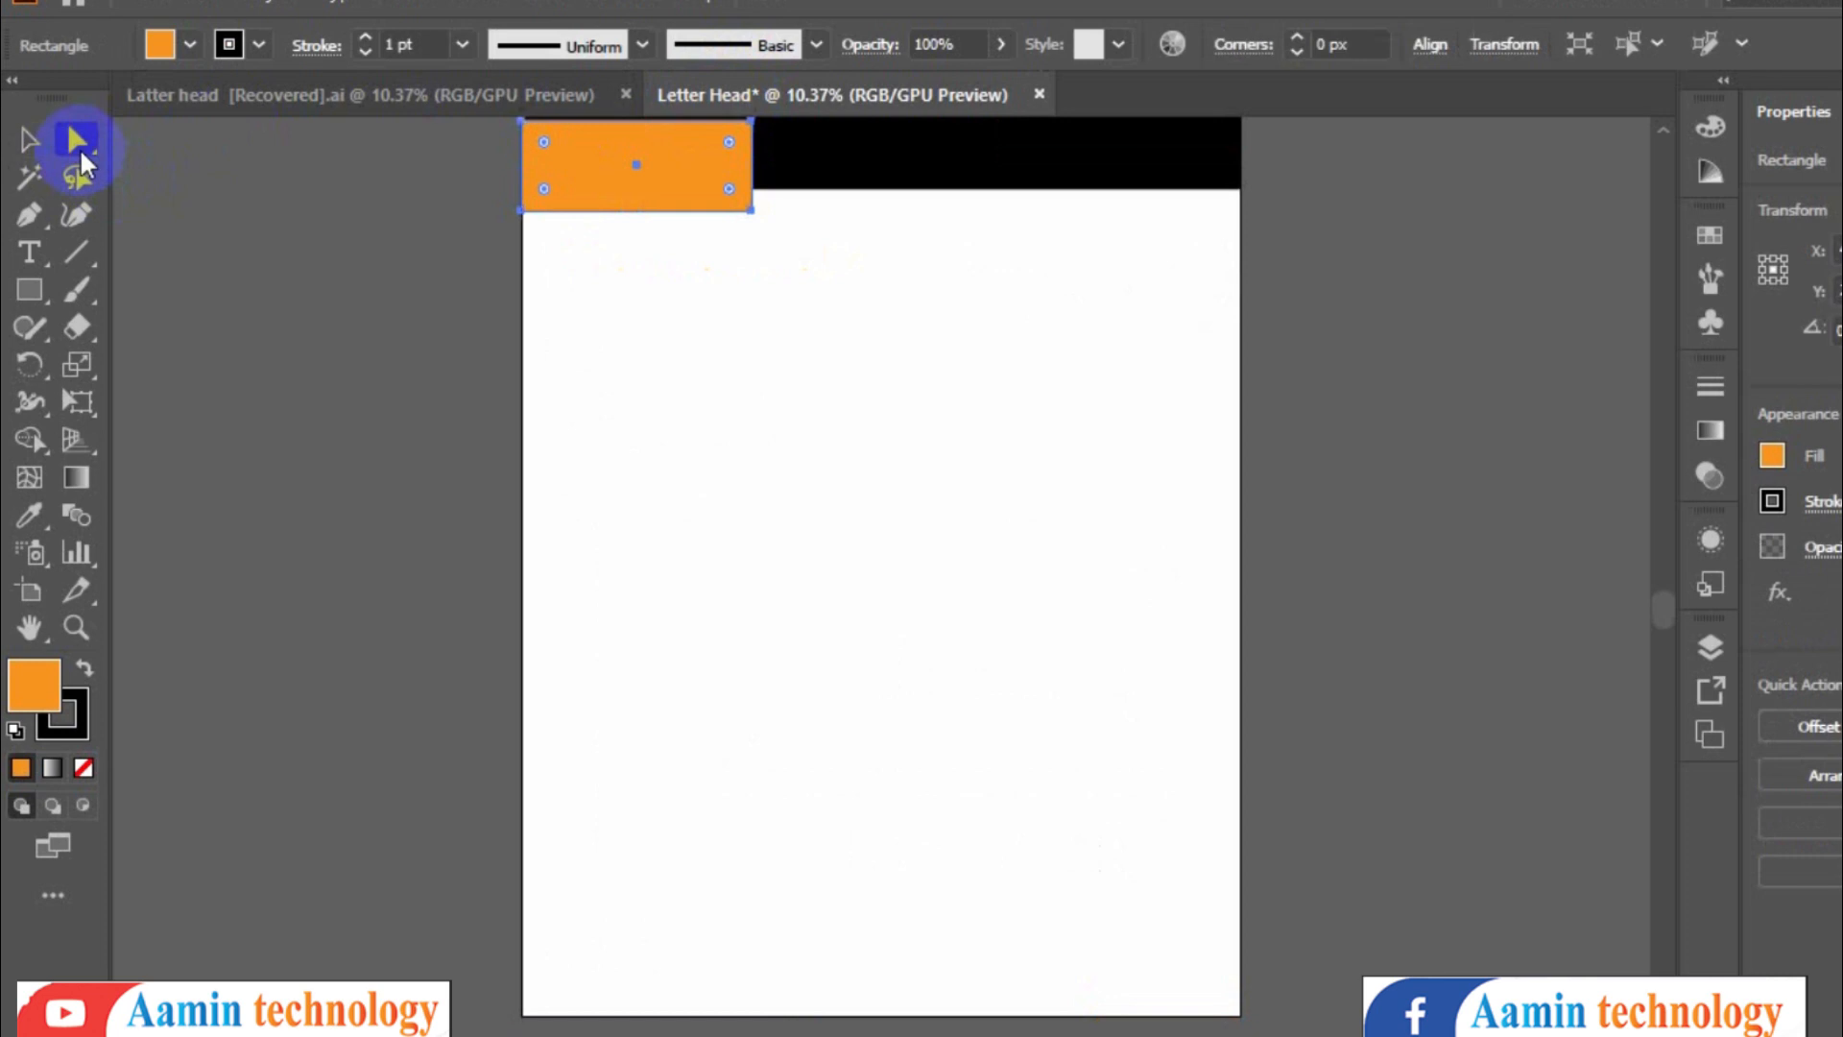
pyautogui.click(161, 148)
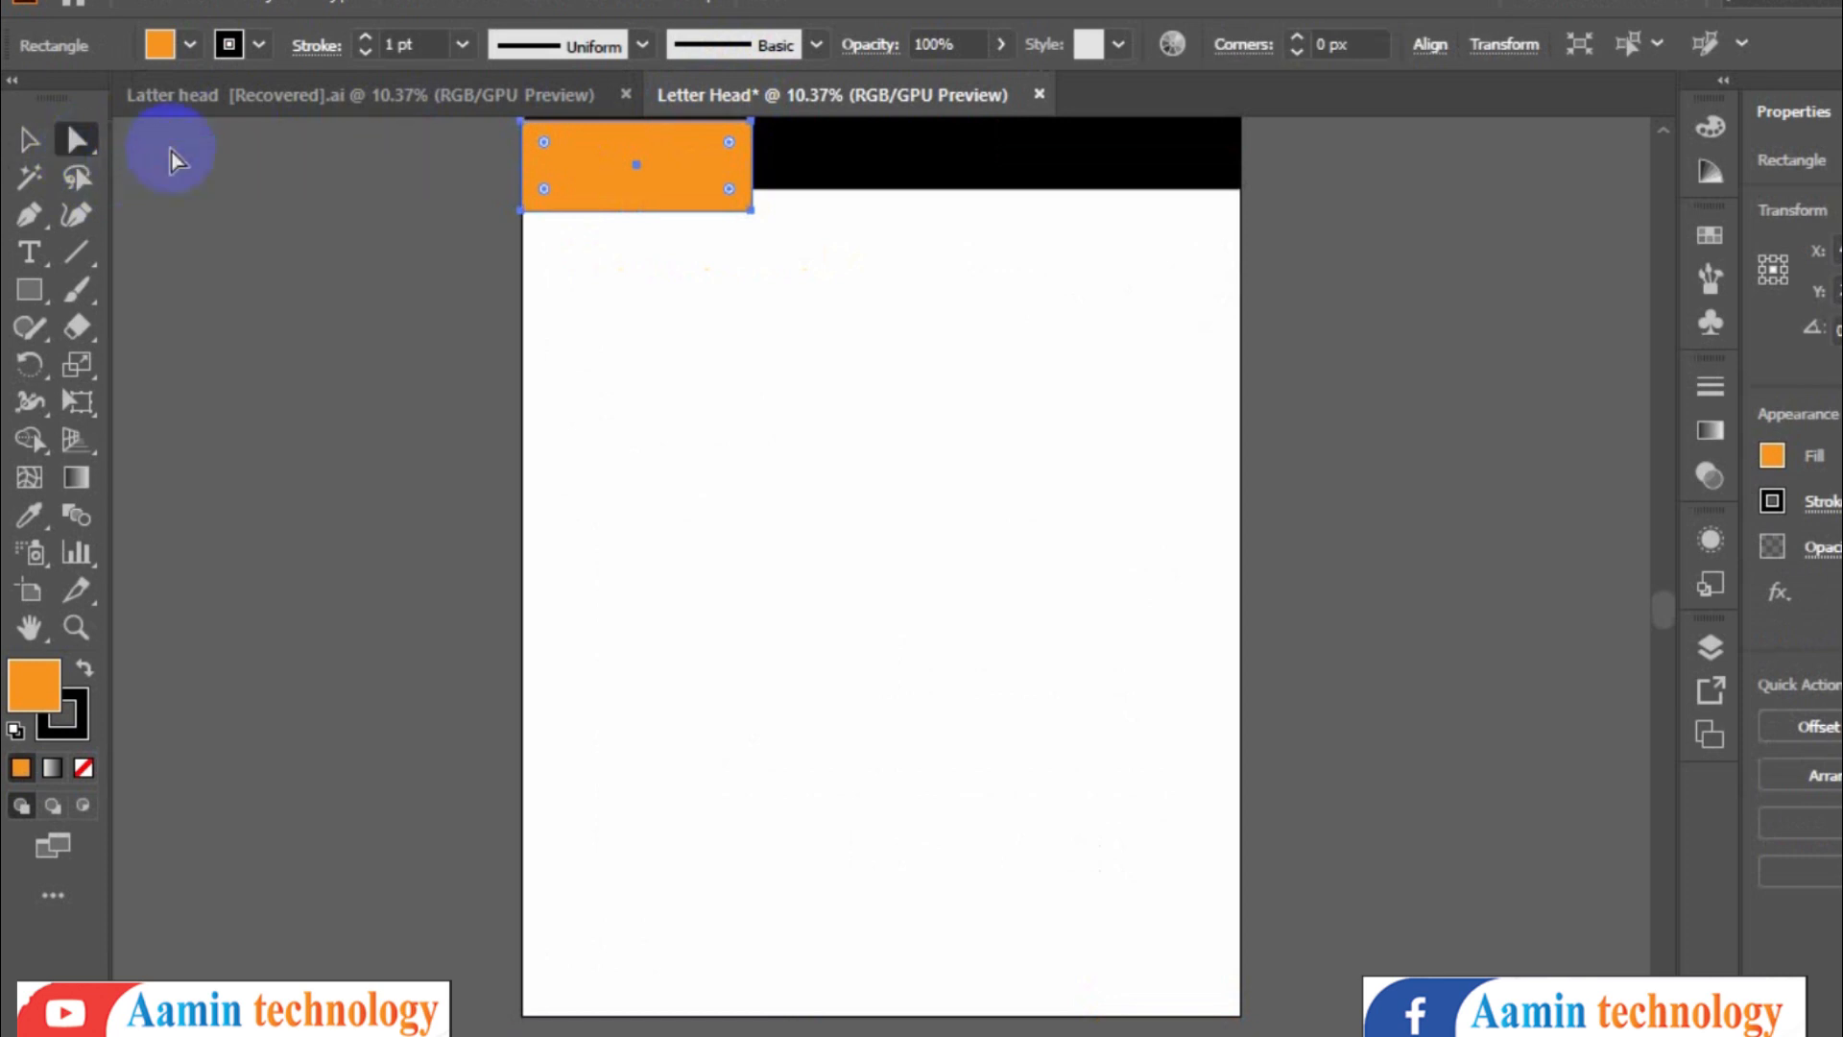
pyautogui.click(749, 212)
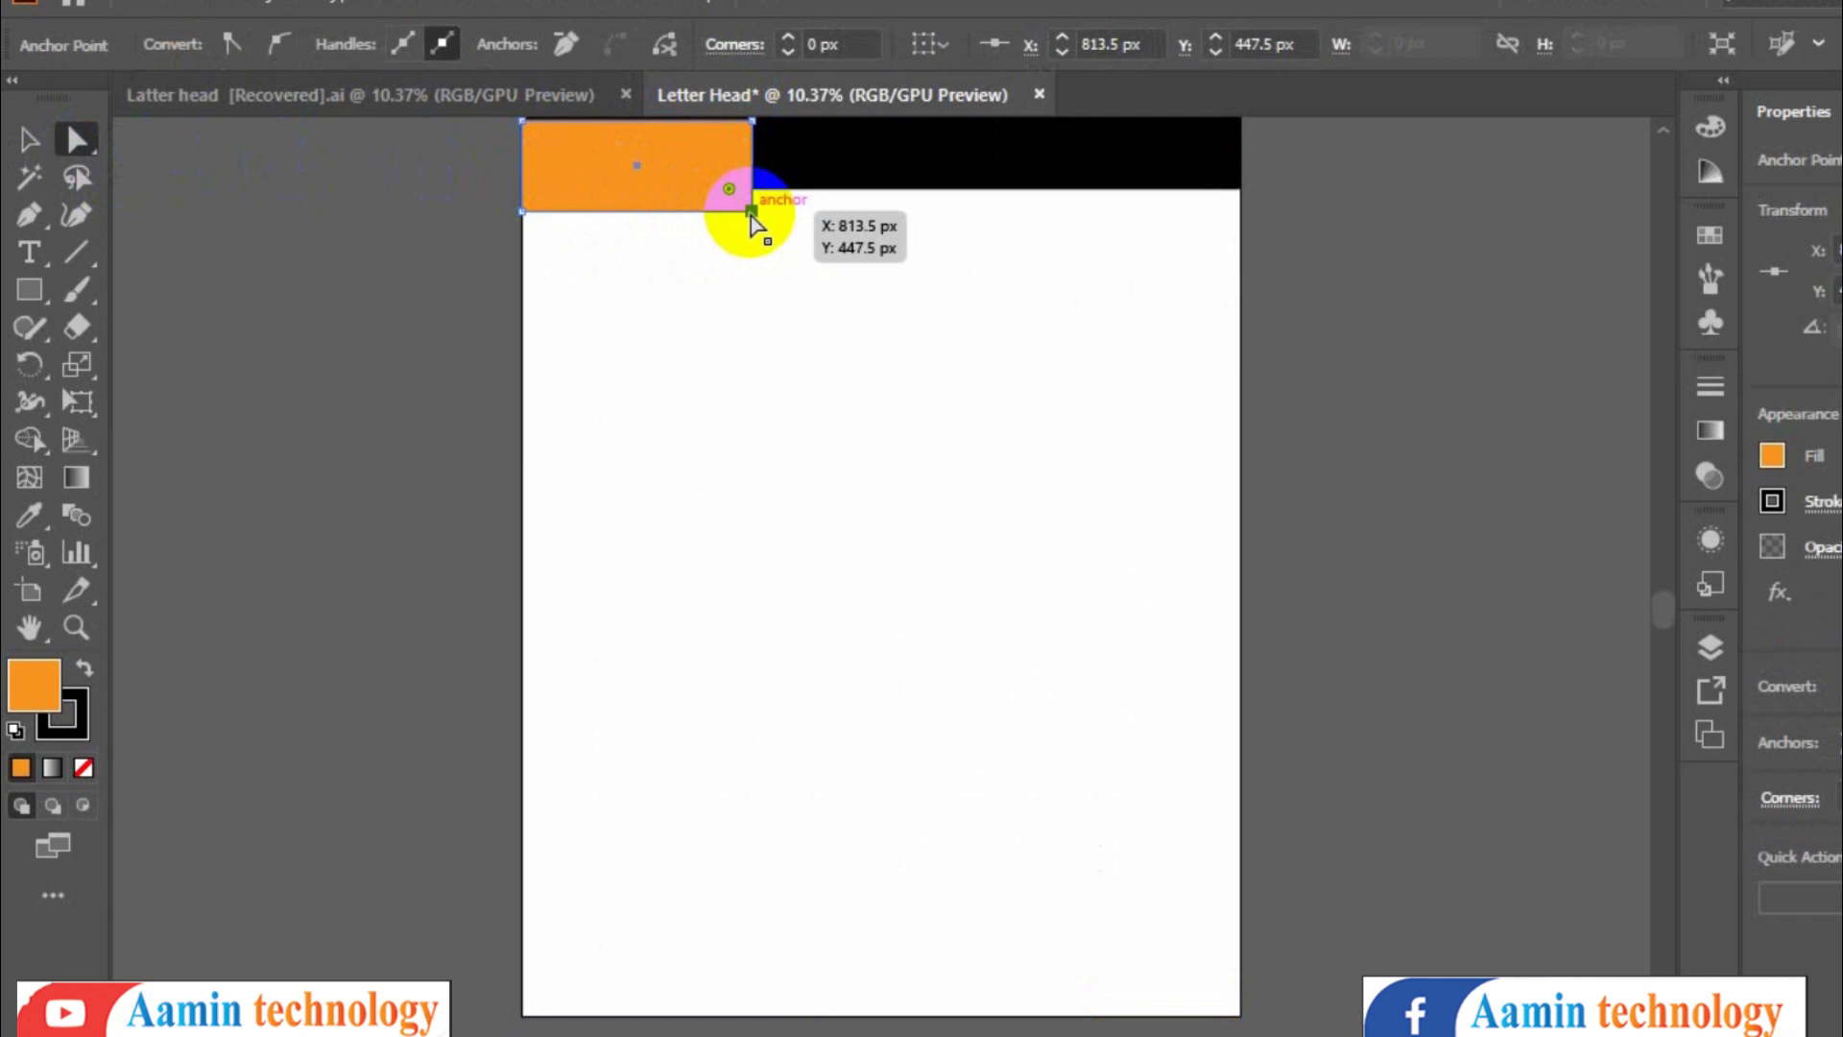
pyautogui.moveTo(752, 212); pyautogui.dragTo(669, 197)
pyautogui.click(446, 94)
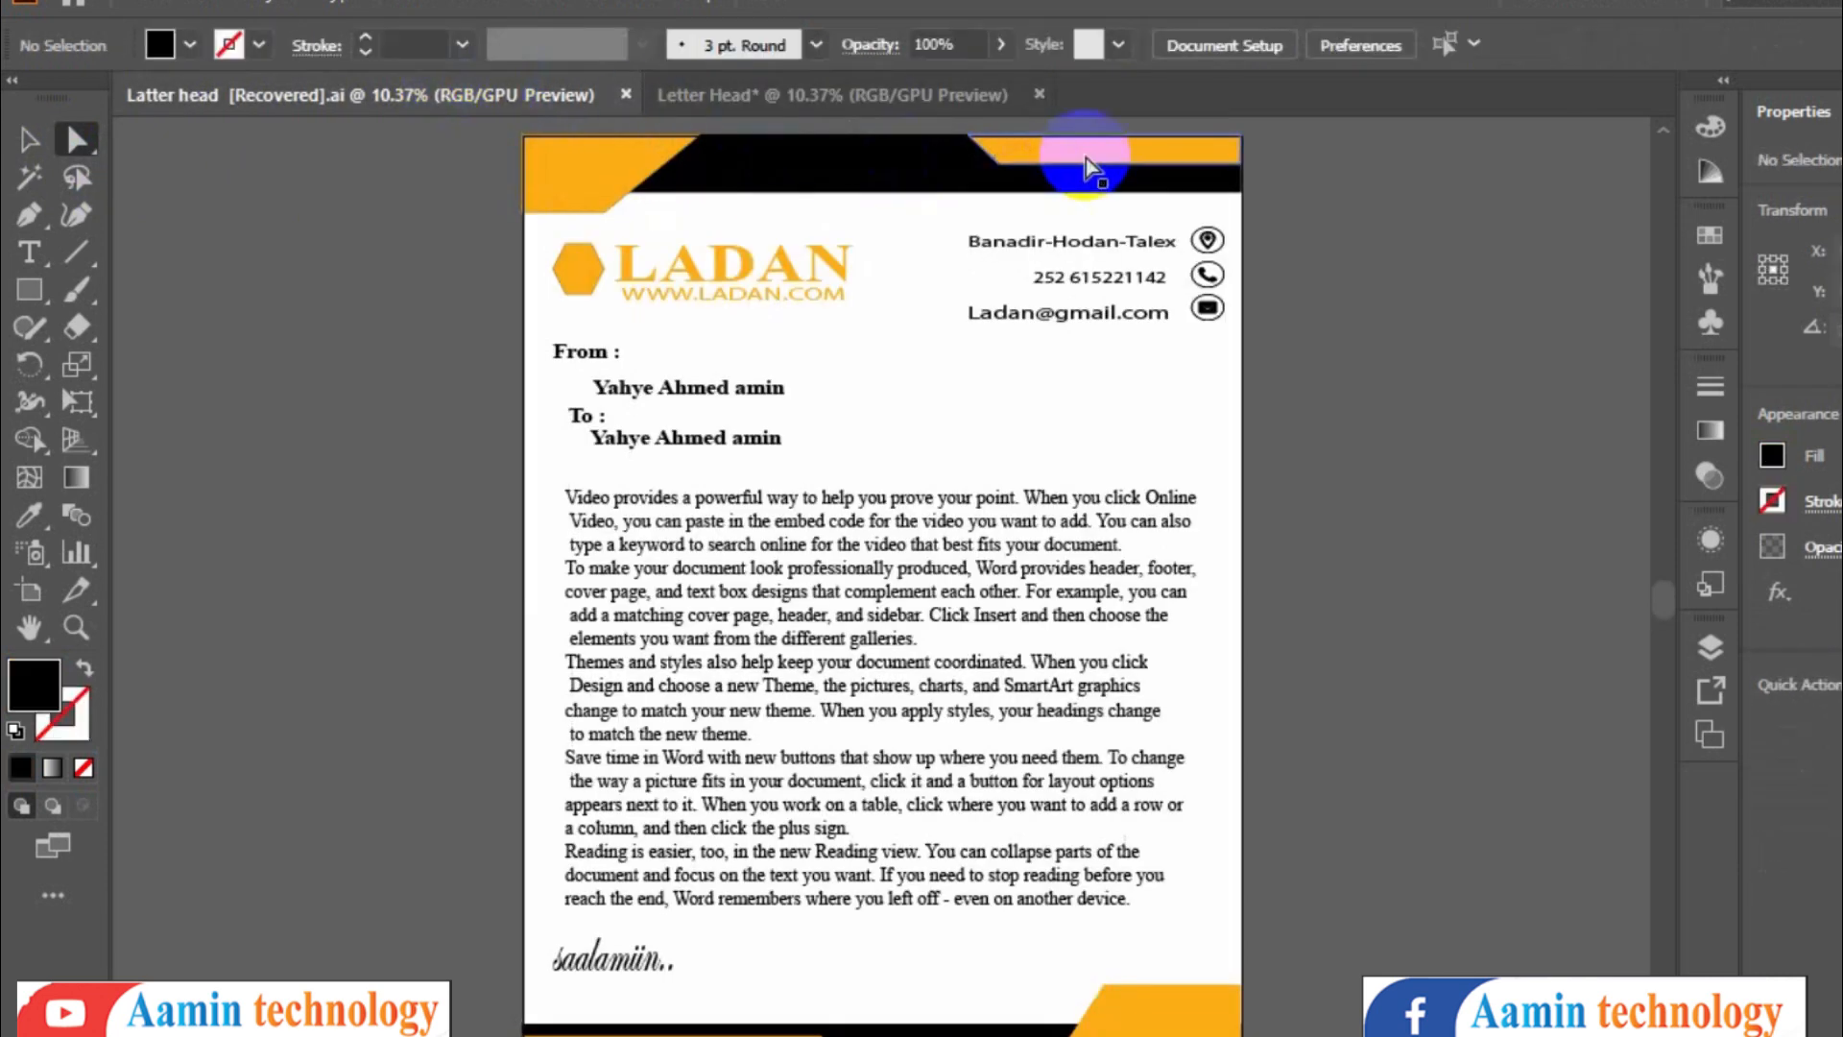
pyautogui.click(819, 96)
# - Draw a thin orange rectangle at the top-right corner and slant its left edge by moving its bottom-left anchor right
pyautogui.click(29, 289)
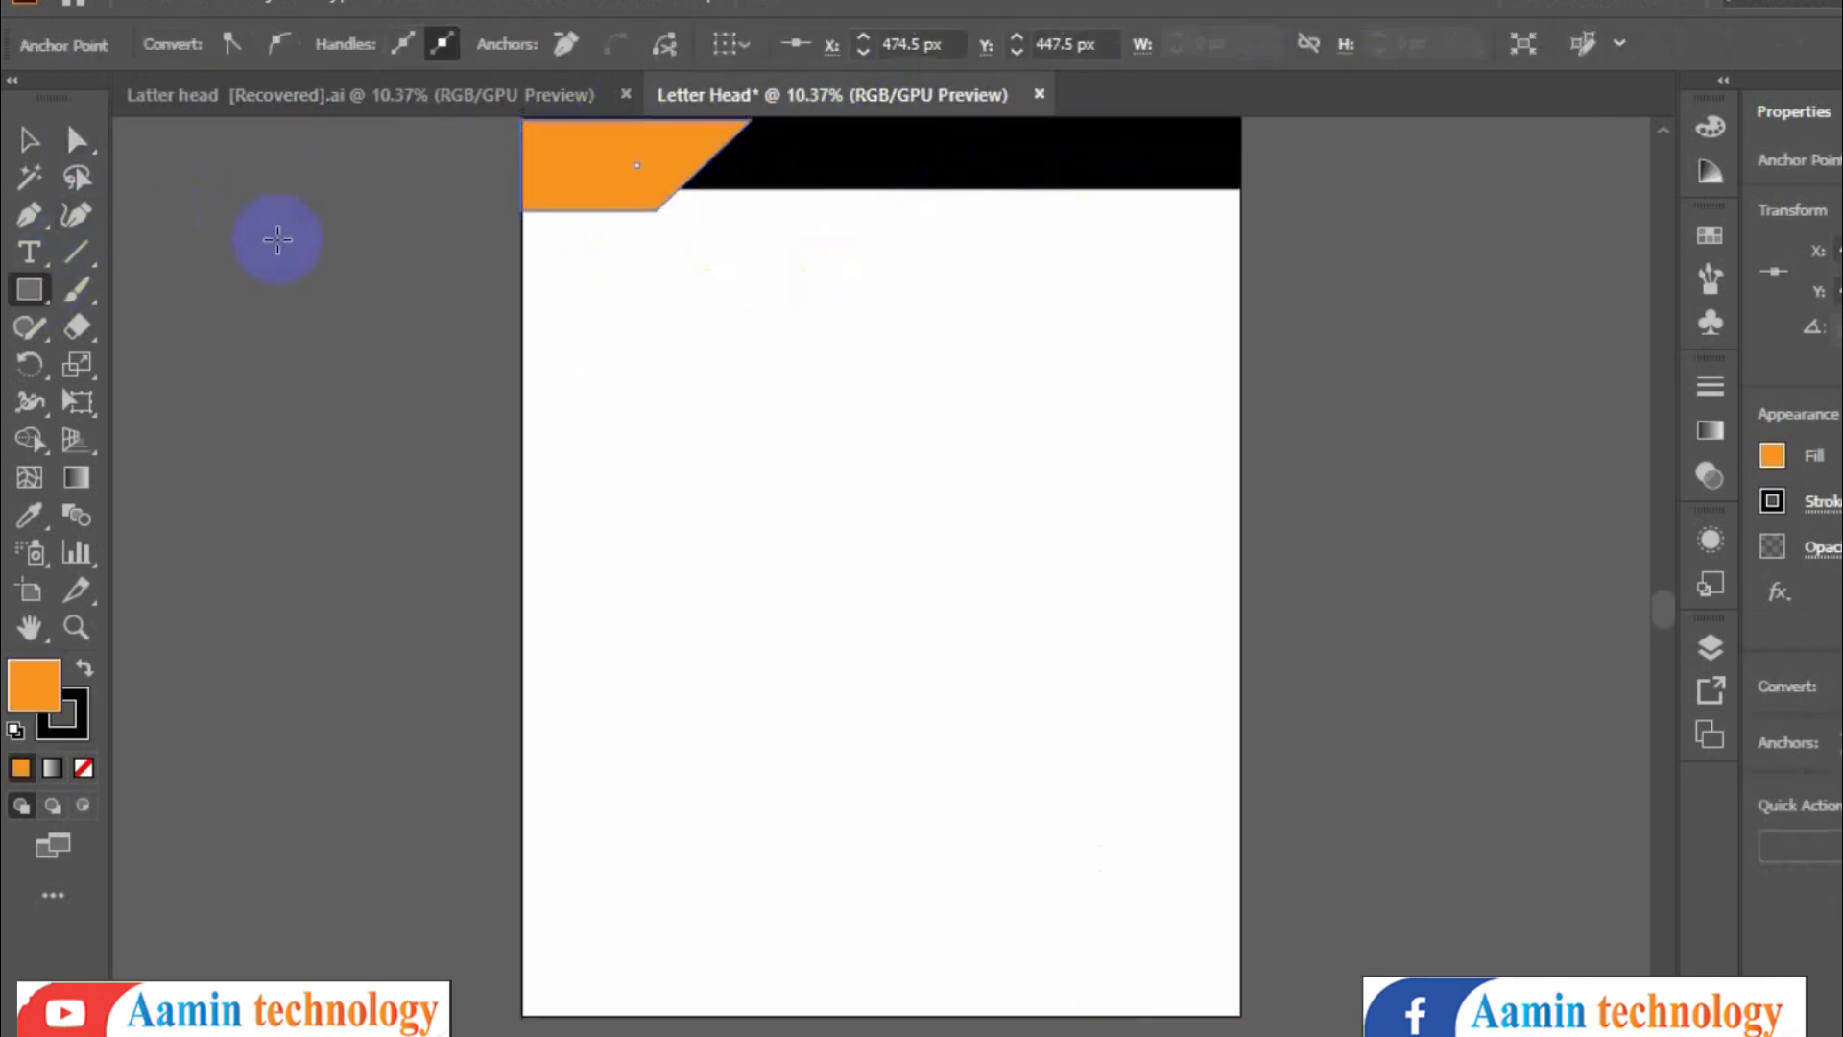
pyautogui.moveTo(952, 119); pyautogui.dragTo(1240, 159)
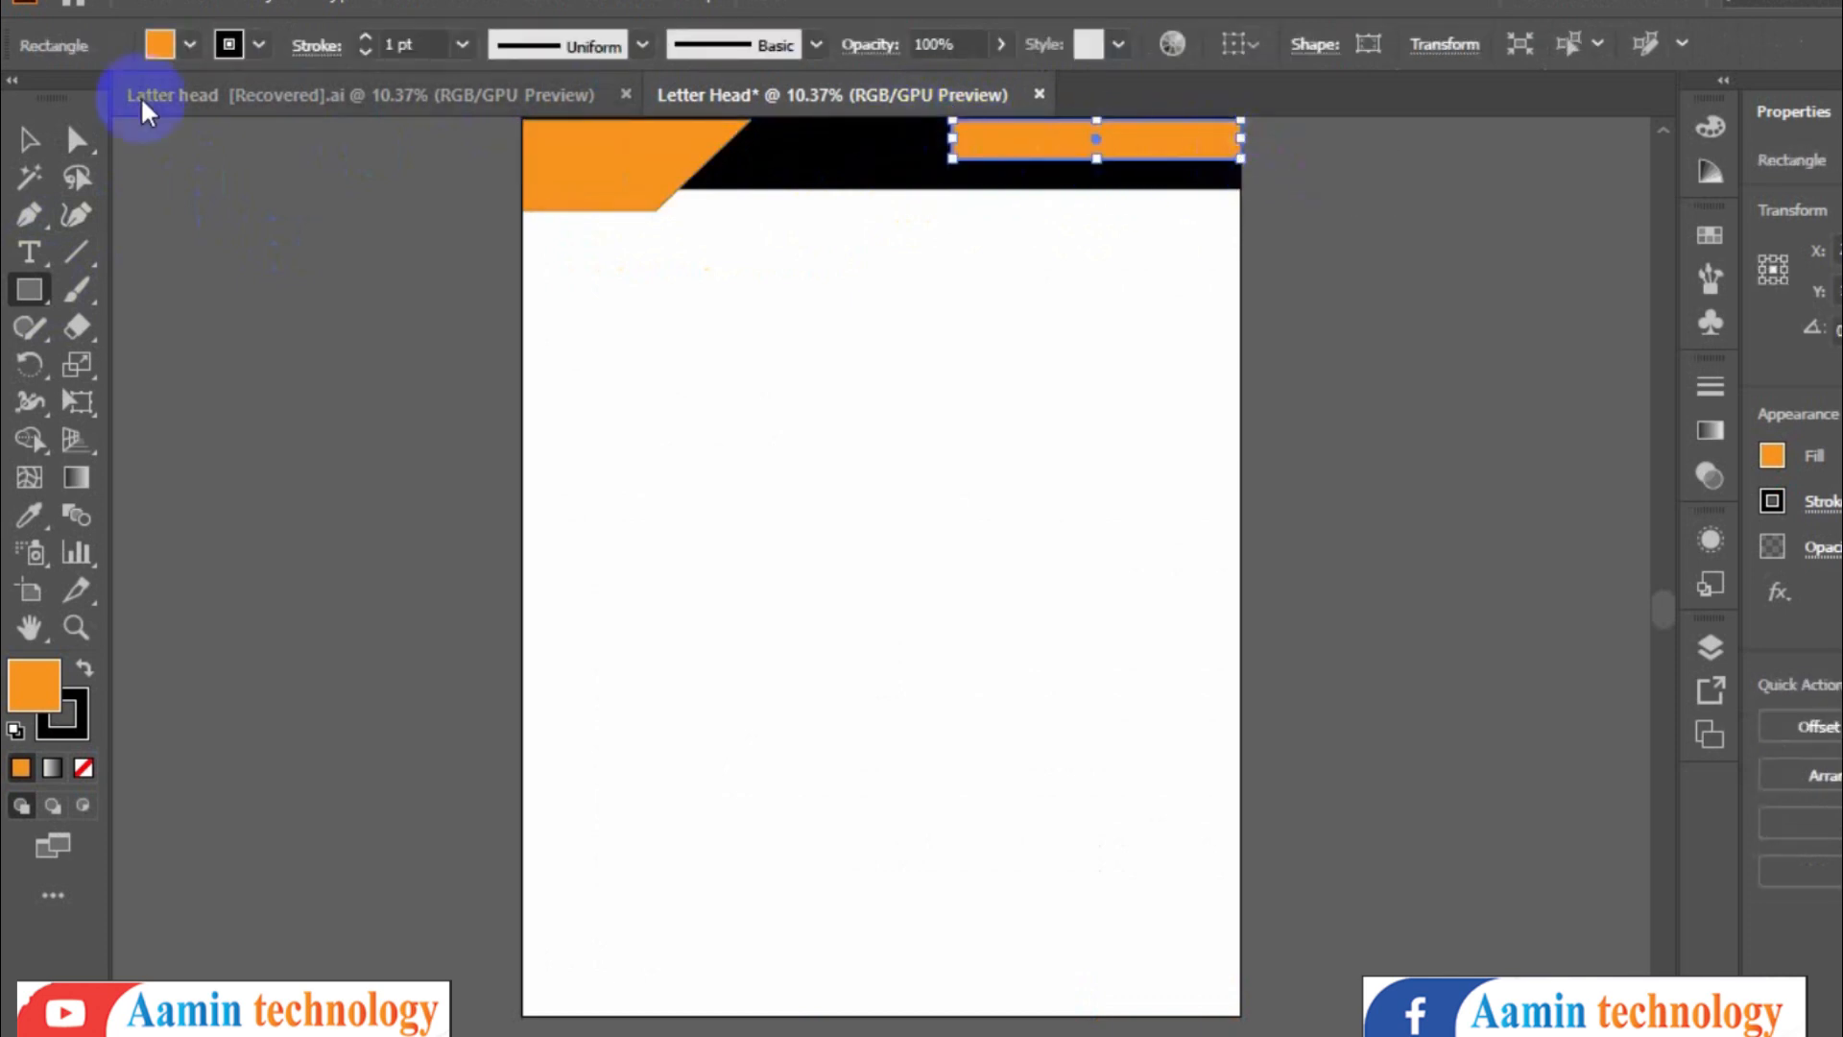
pyautogui.click(77, 140)
pyautogui.click(976, 172)
pyautogui.click(953, 162)
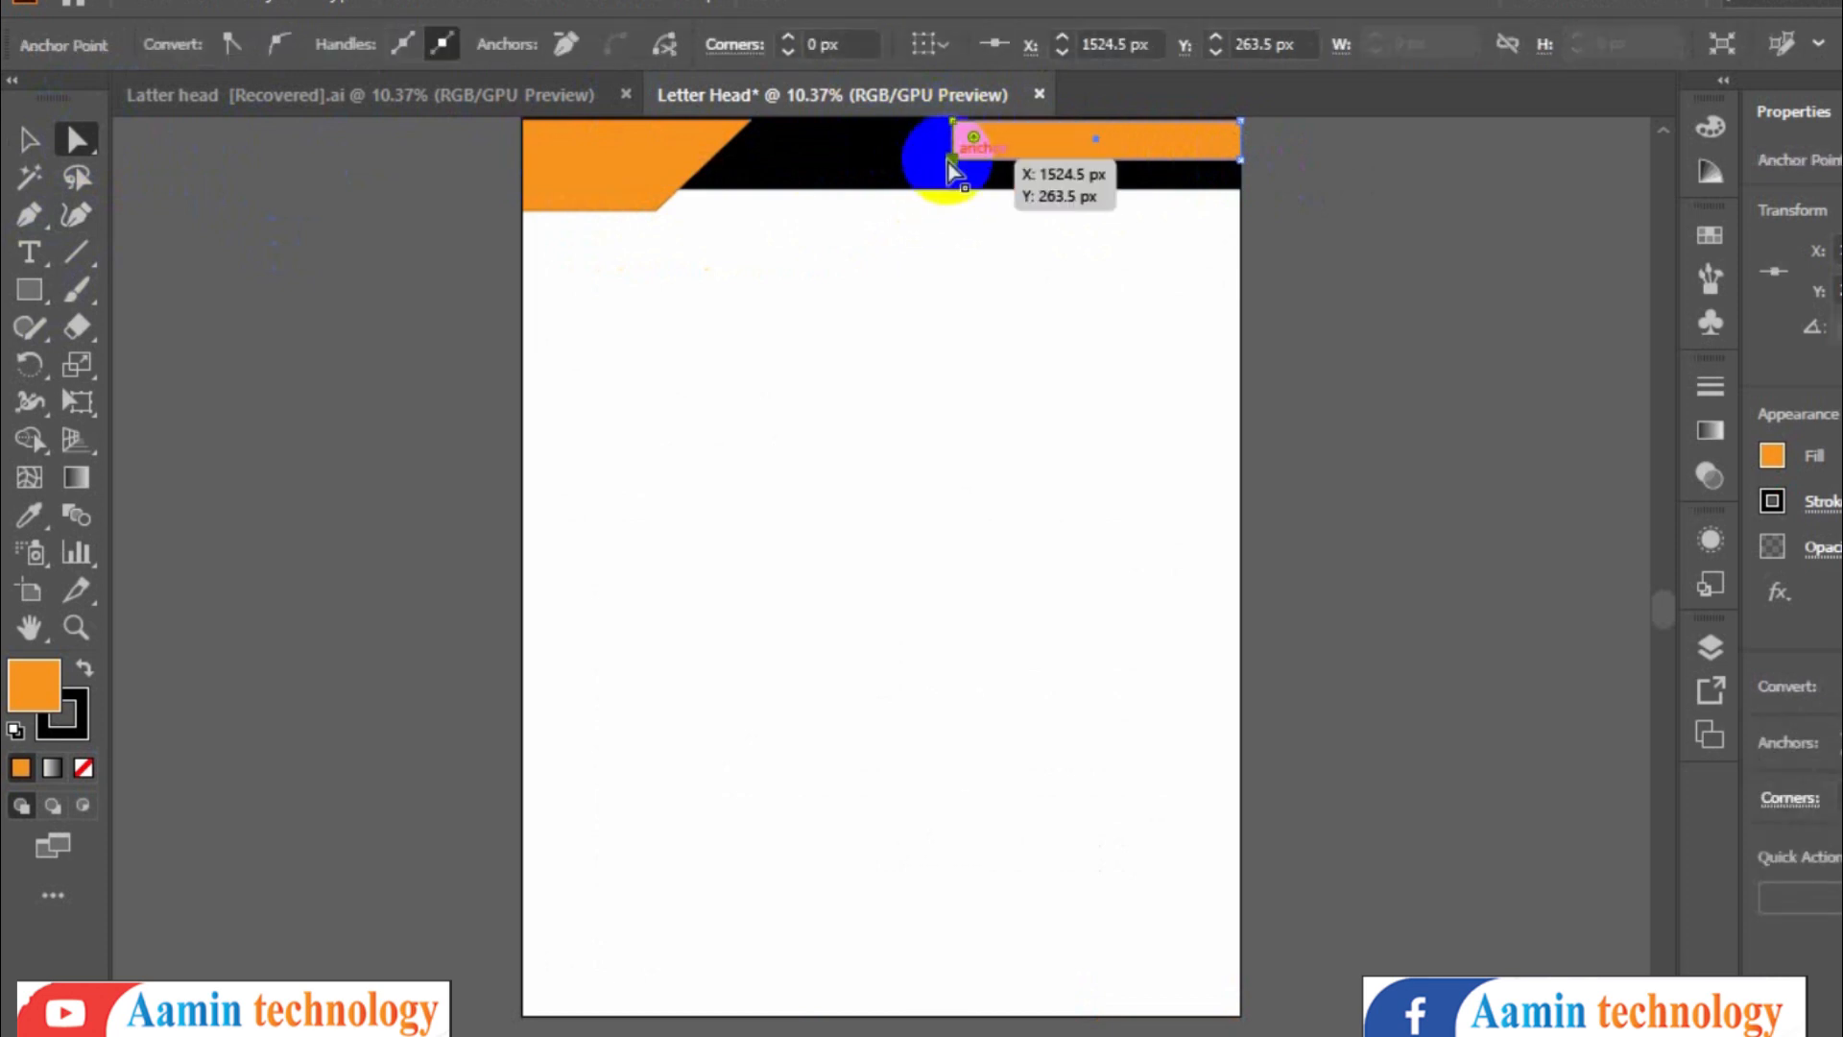
pyautogui.moveTo(954, 161); pyautogui.dragTo(1017, 161)
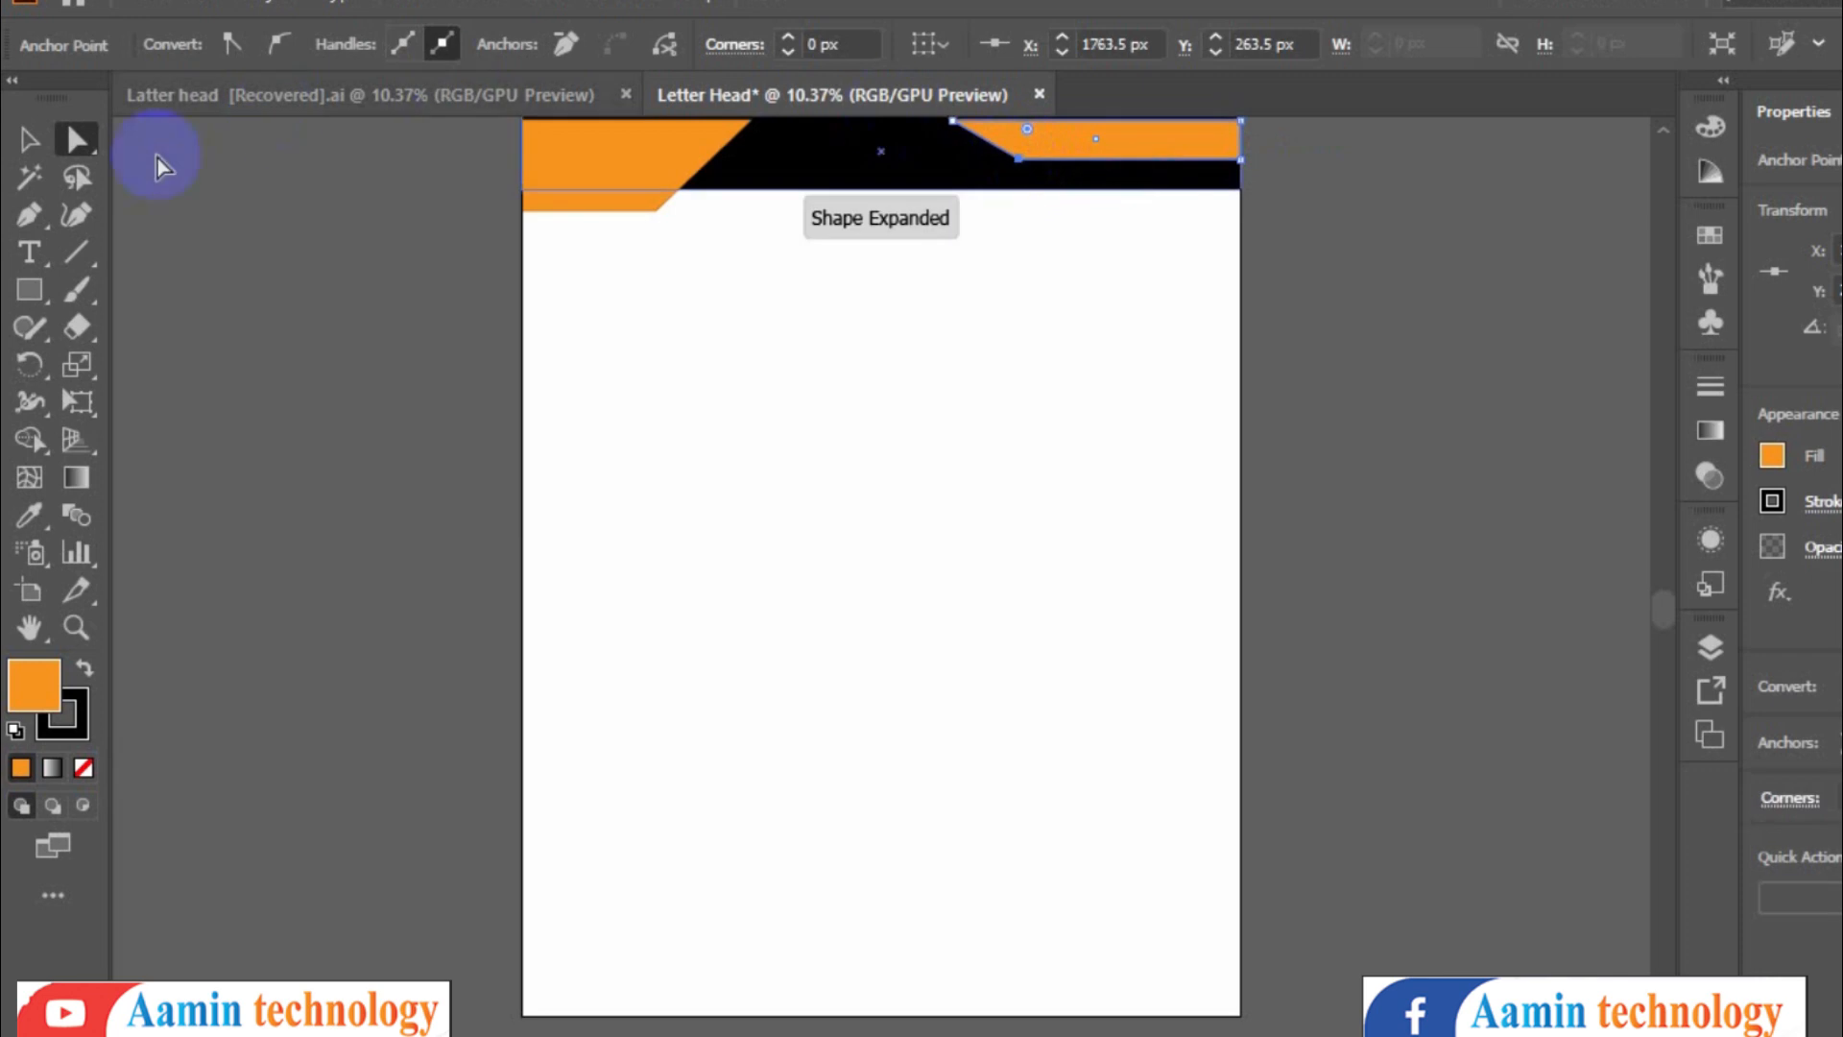
pyautogui.click(35, 139)
pyautogui.click(1084, 136)
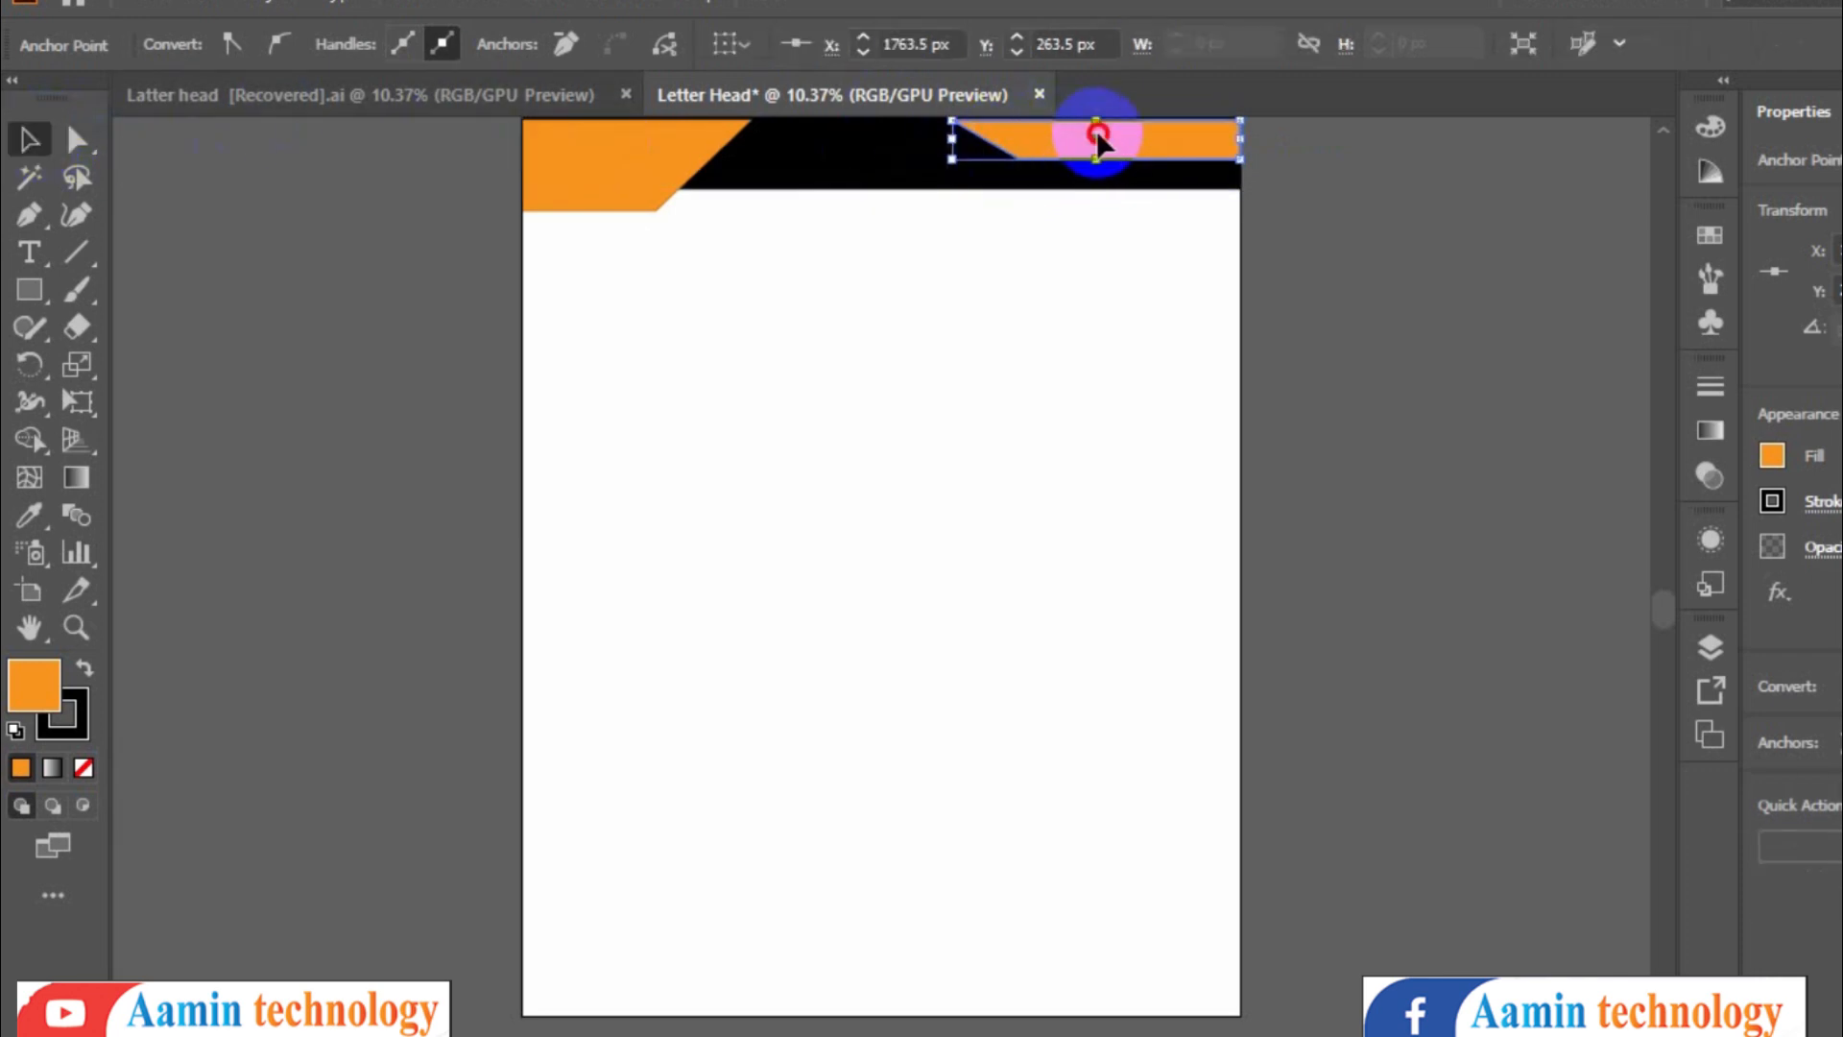
pyautogui.moveTo(1097, 133); pyautogui.dragTo(993, 226)
pyautogui.moveTo(1188, 363); pyautogui.dragTo(615, 217)
pyautogui.moveTo(801, 207); pyautogui.dragTo(887, 248)
pyautogui.click(832, 437)
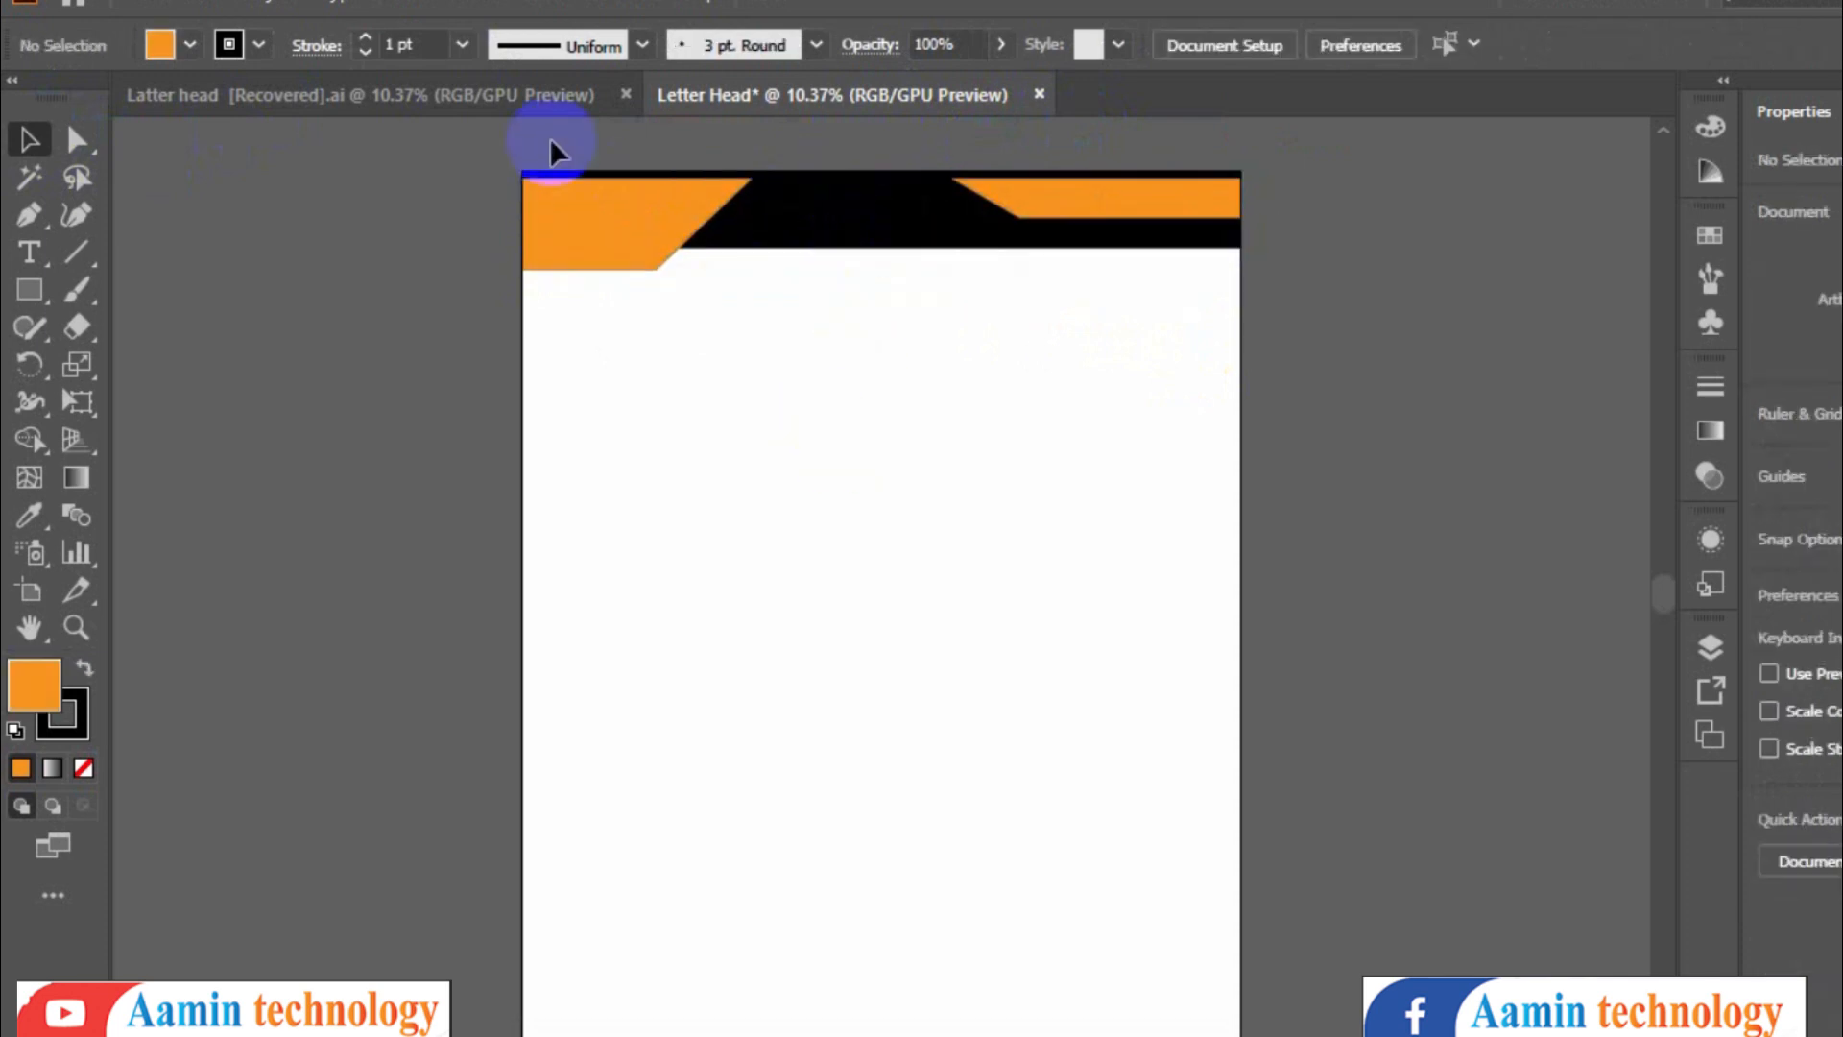
pyautogui.moveTo(649, 245); pyautogui.dragTo(642, 227)
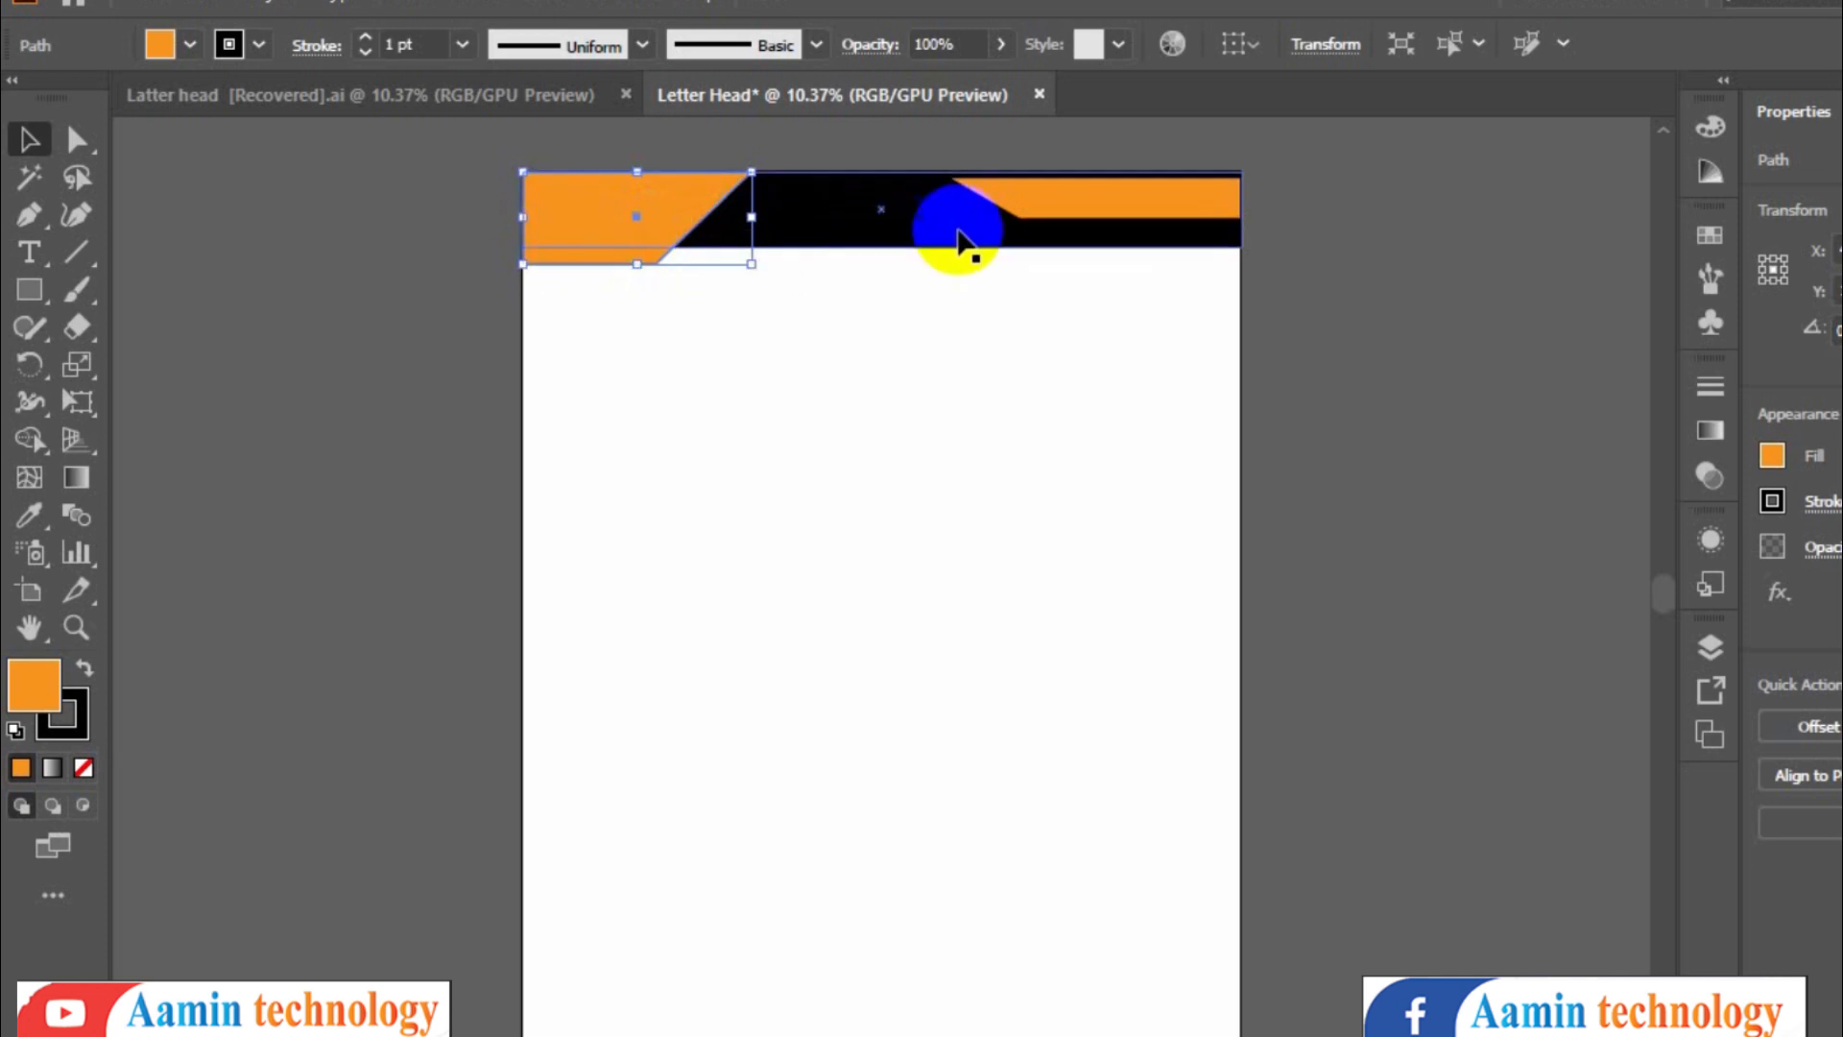
pyautogui.doubleClick(1131, 206)
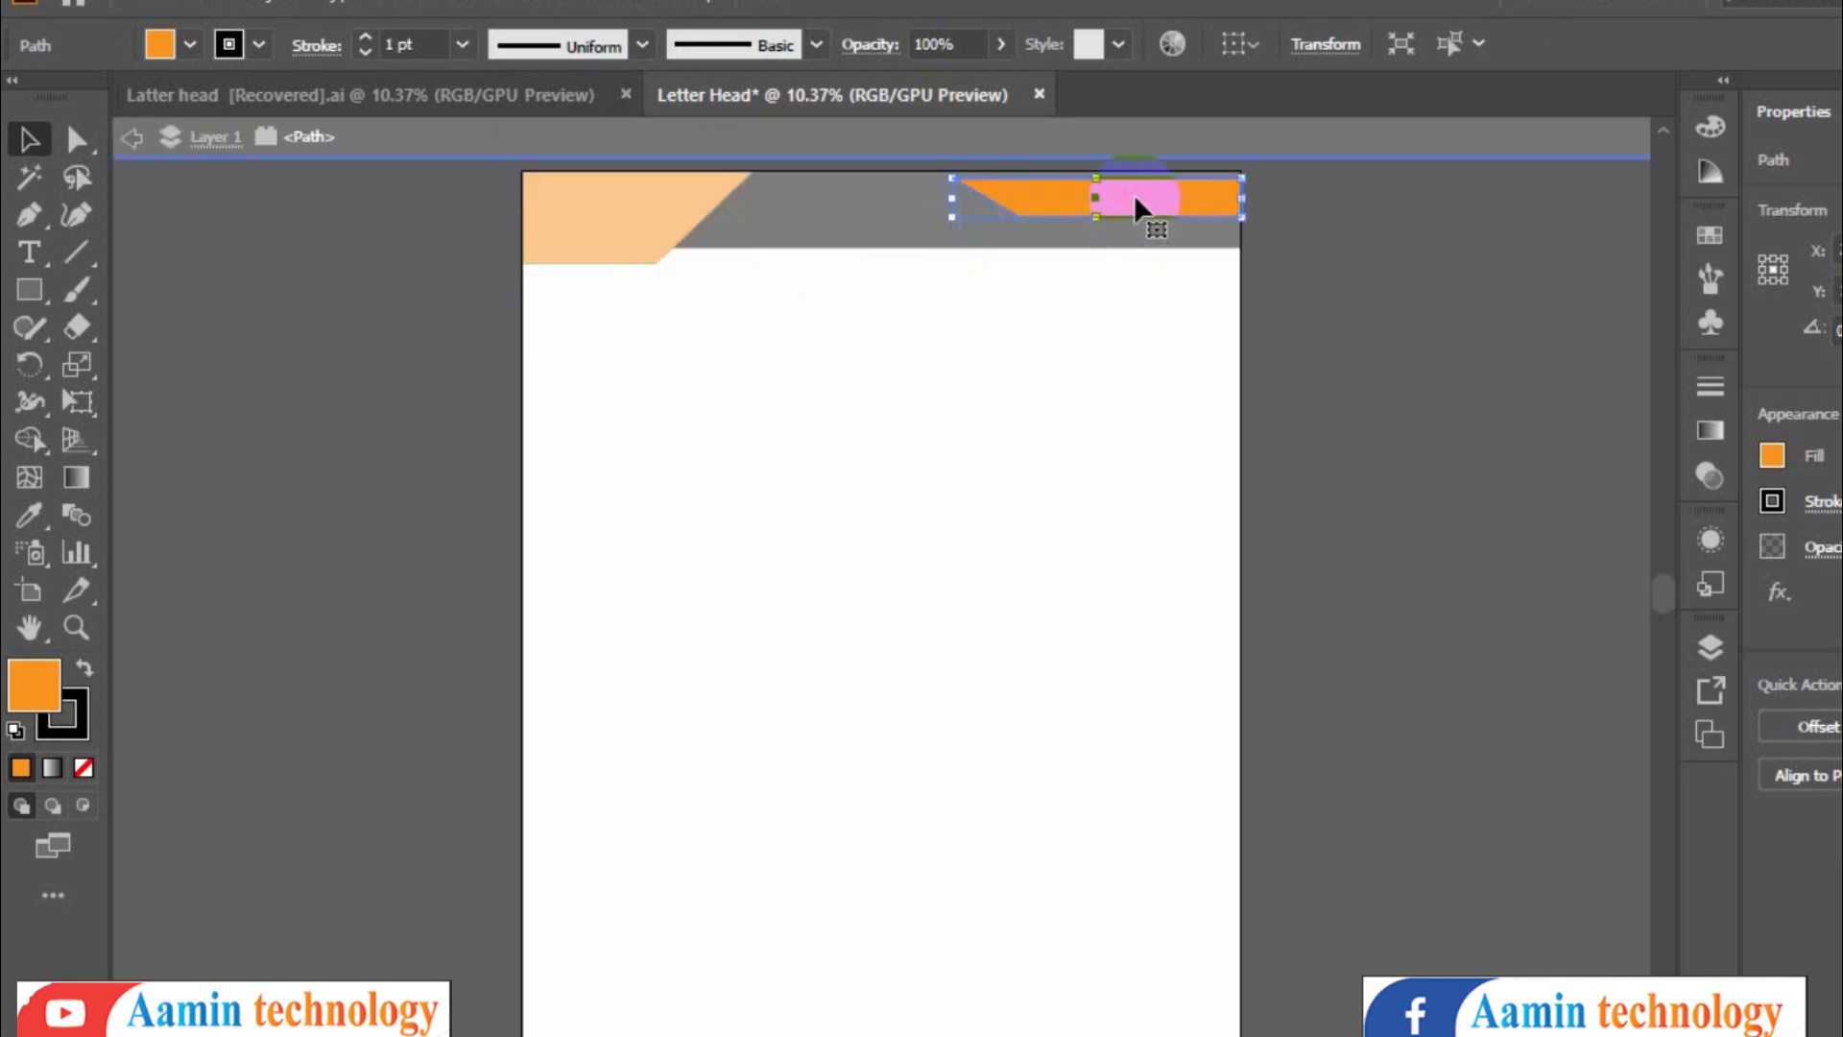
pyautogui.click(1051, 360)
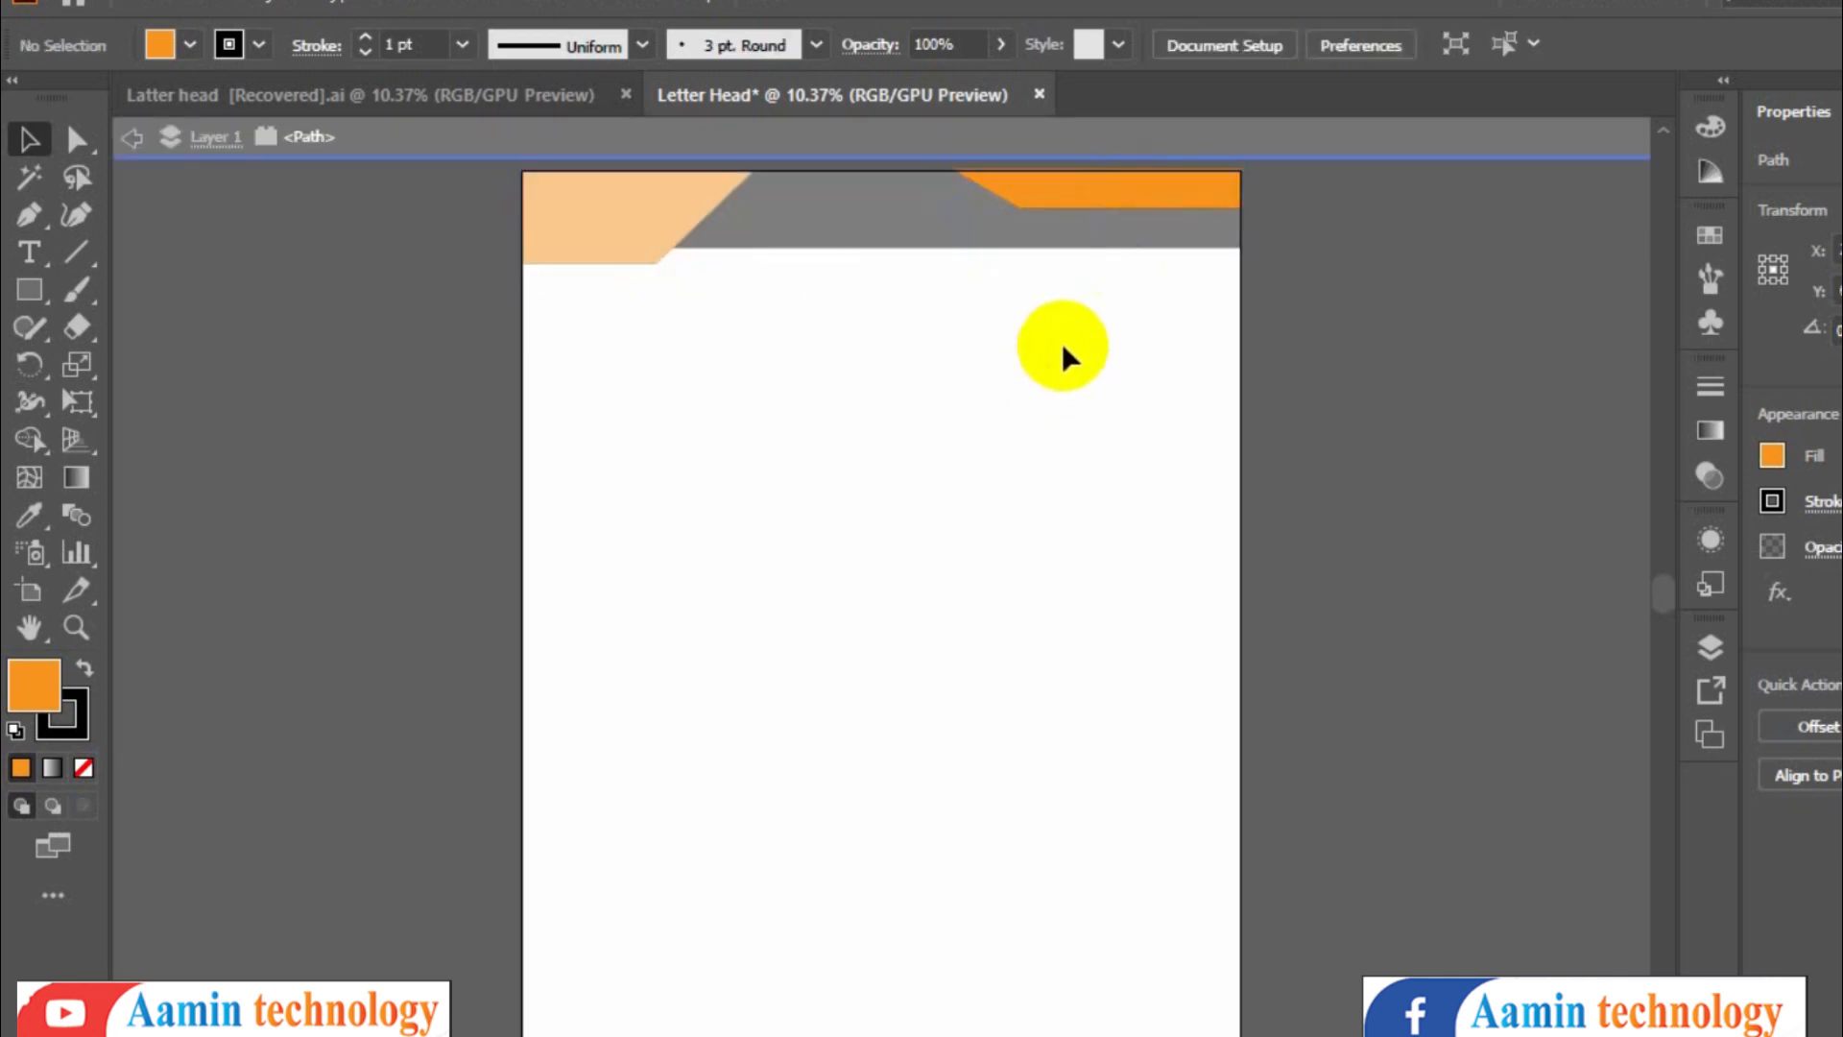
pyautogui.doubleClick(936, 355)
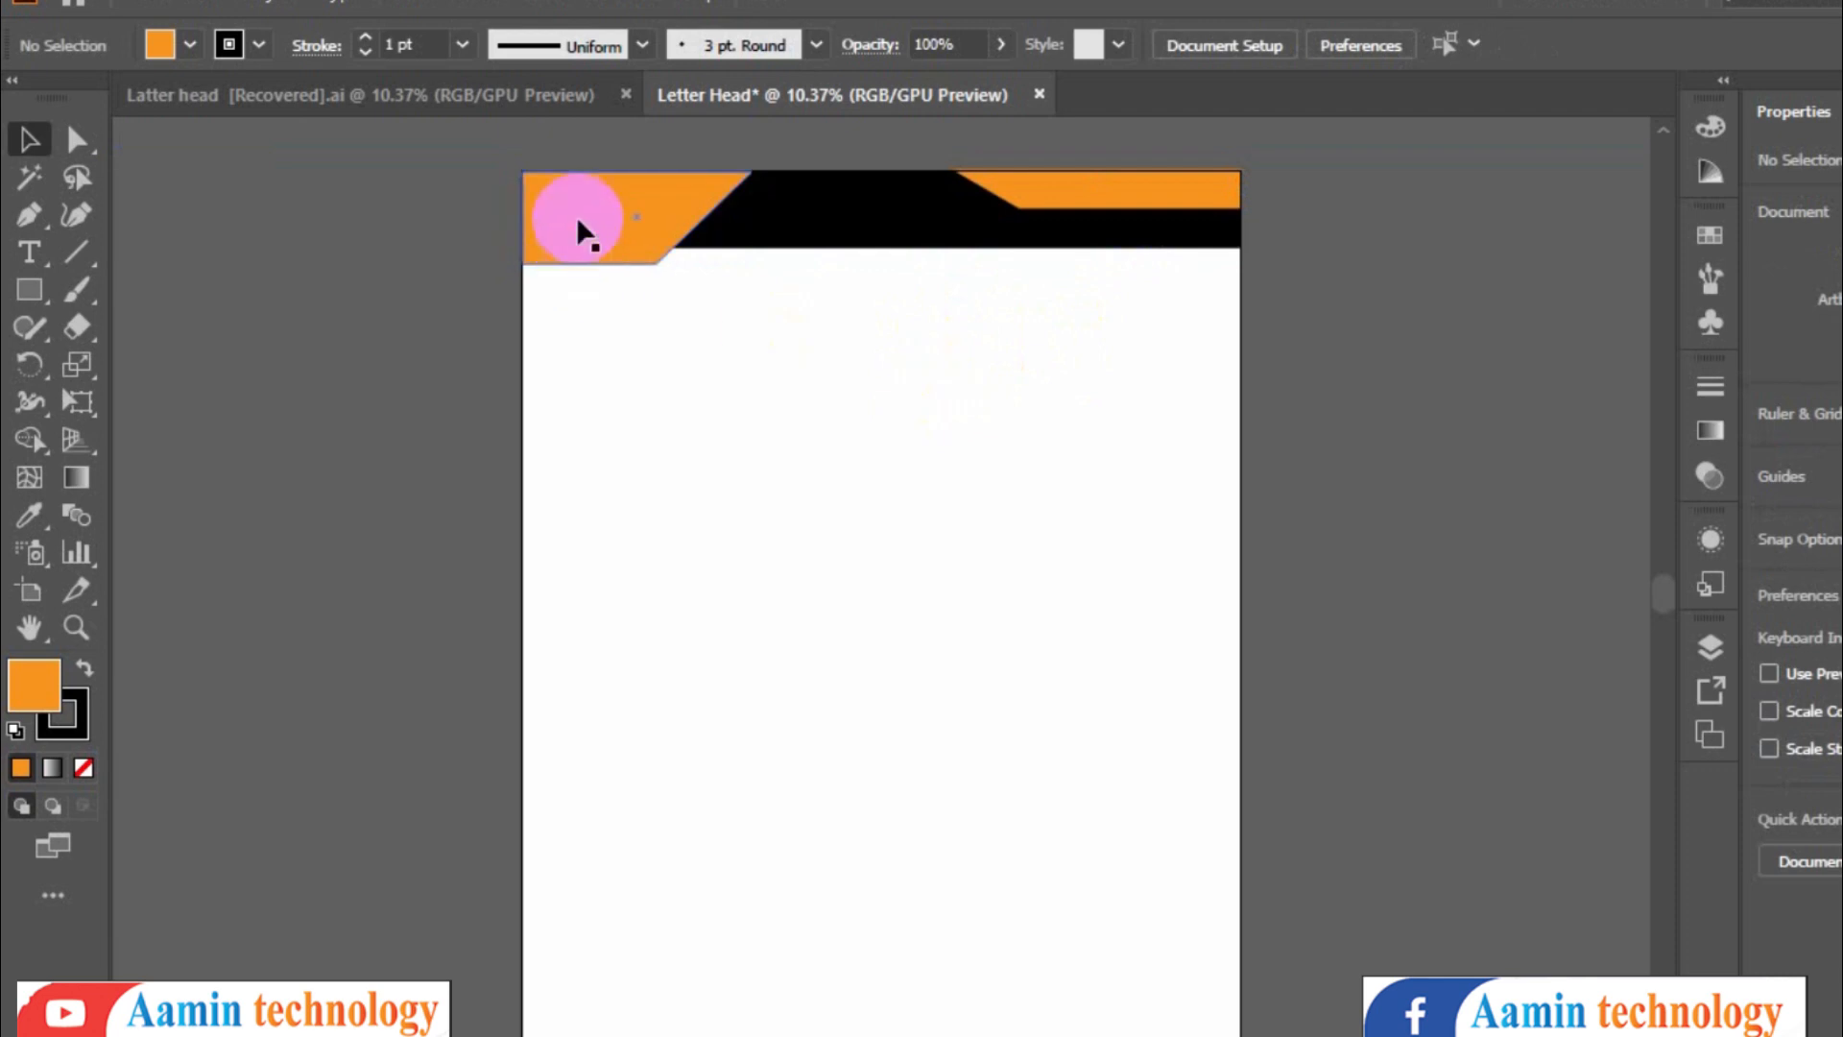
# - Compare with the reference, then draw a 6-sided orange polygon and scale it up into a hexagon logo below the header's left corner
pyautogui.click(530, 94)
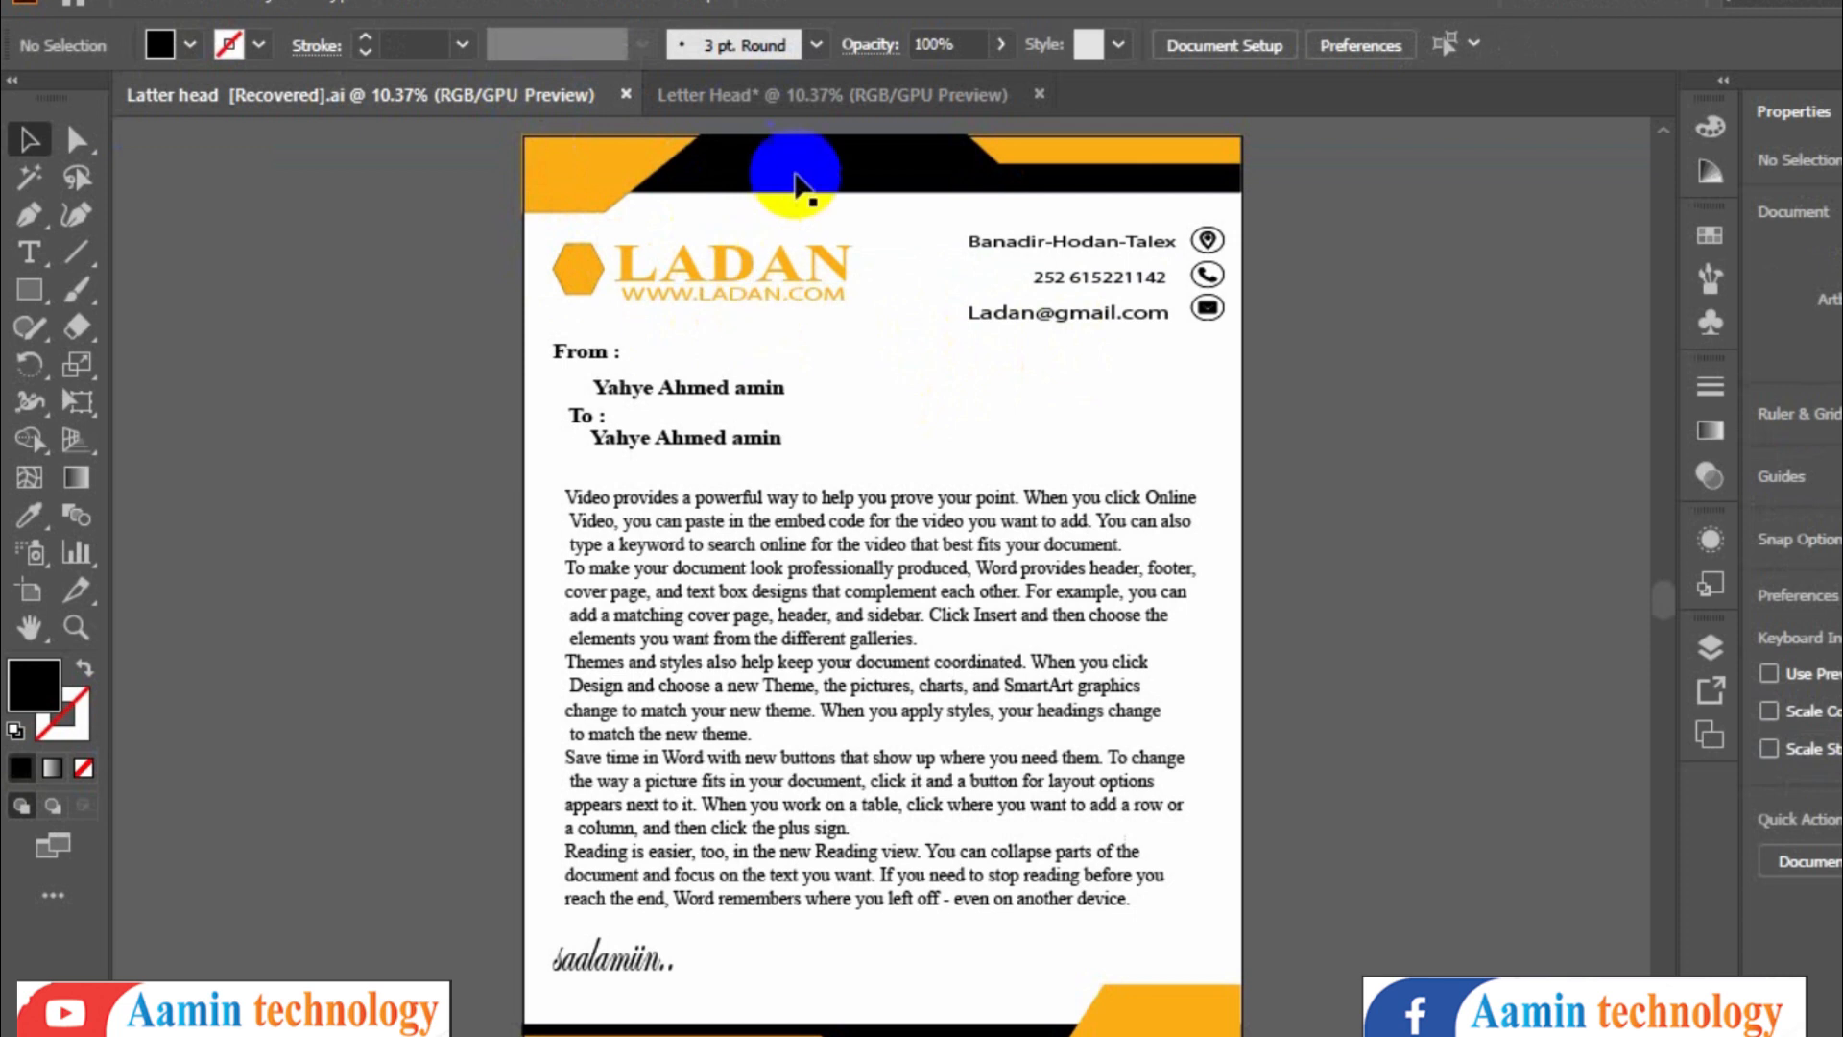
pyautogui.click(789, 104)
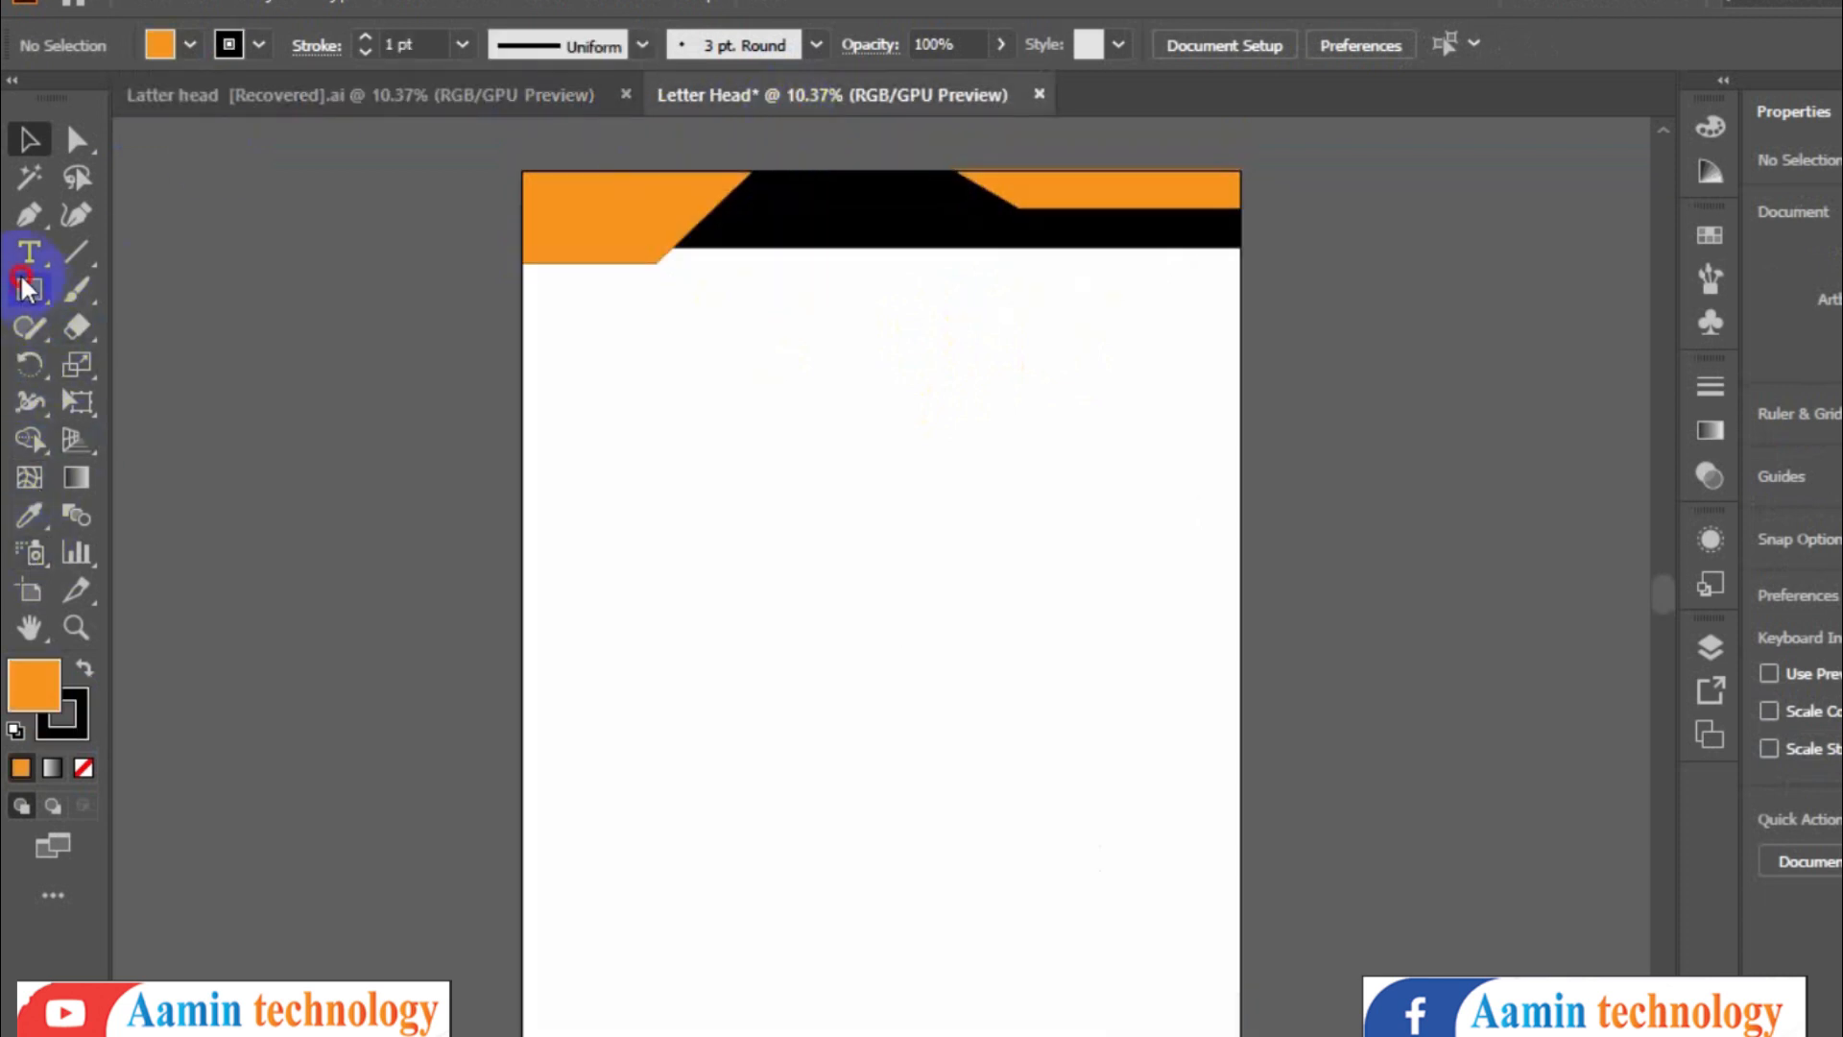
pyautogui.moveTo(26, 288); pyautogui.dragTo(134, 394)
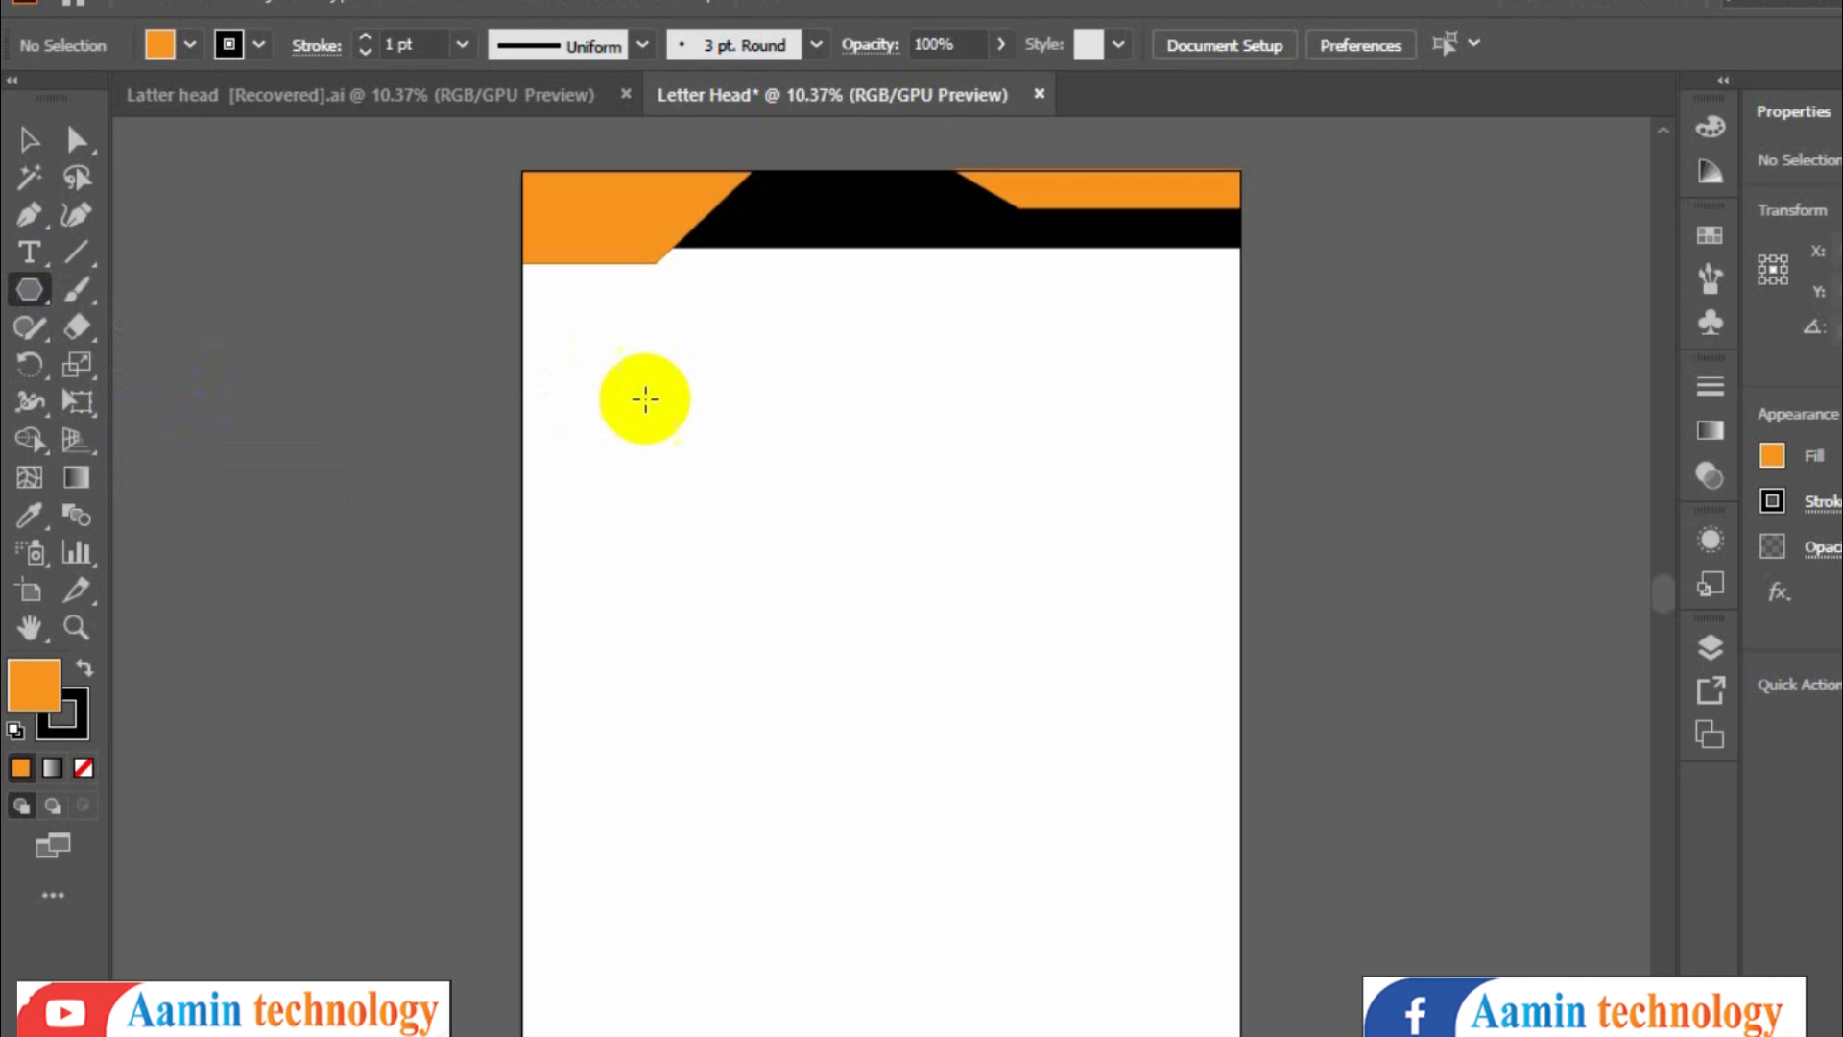
pyautogui.click(716, 499)
pyautogui.click(1032, 550)
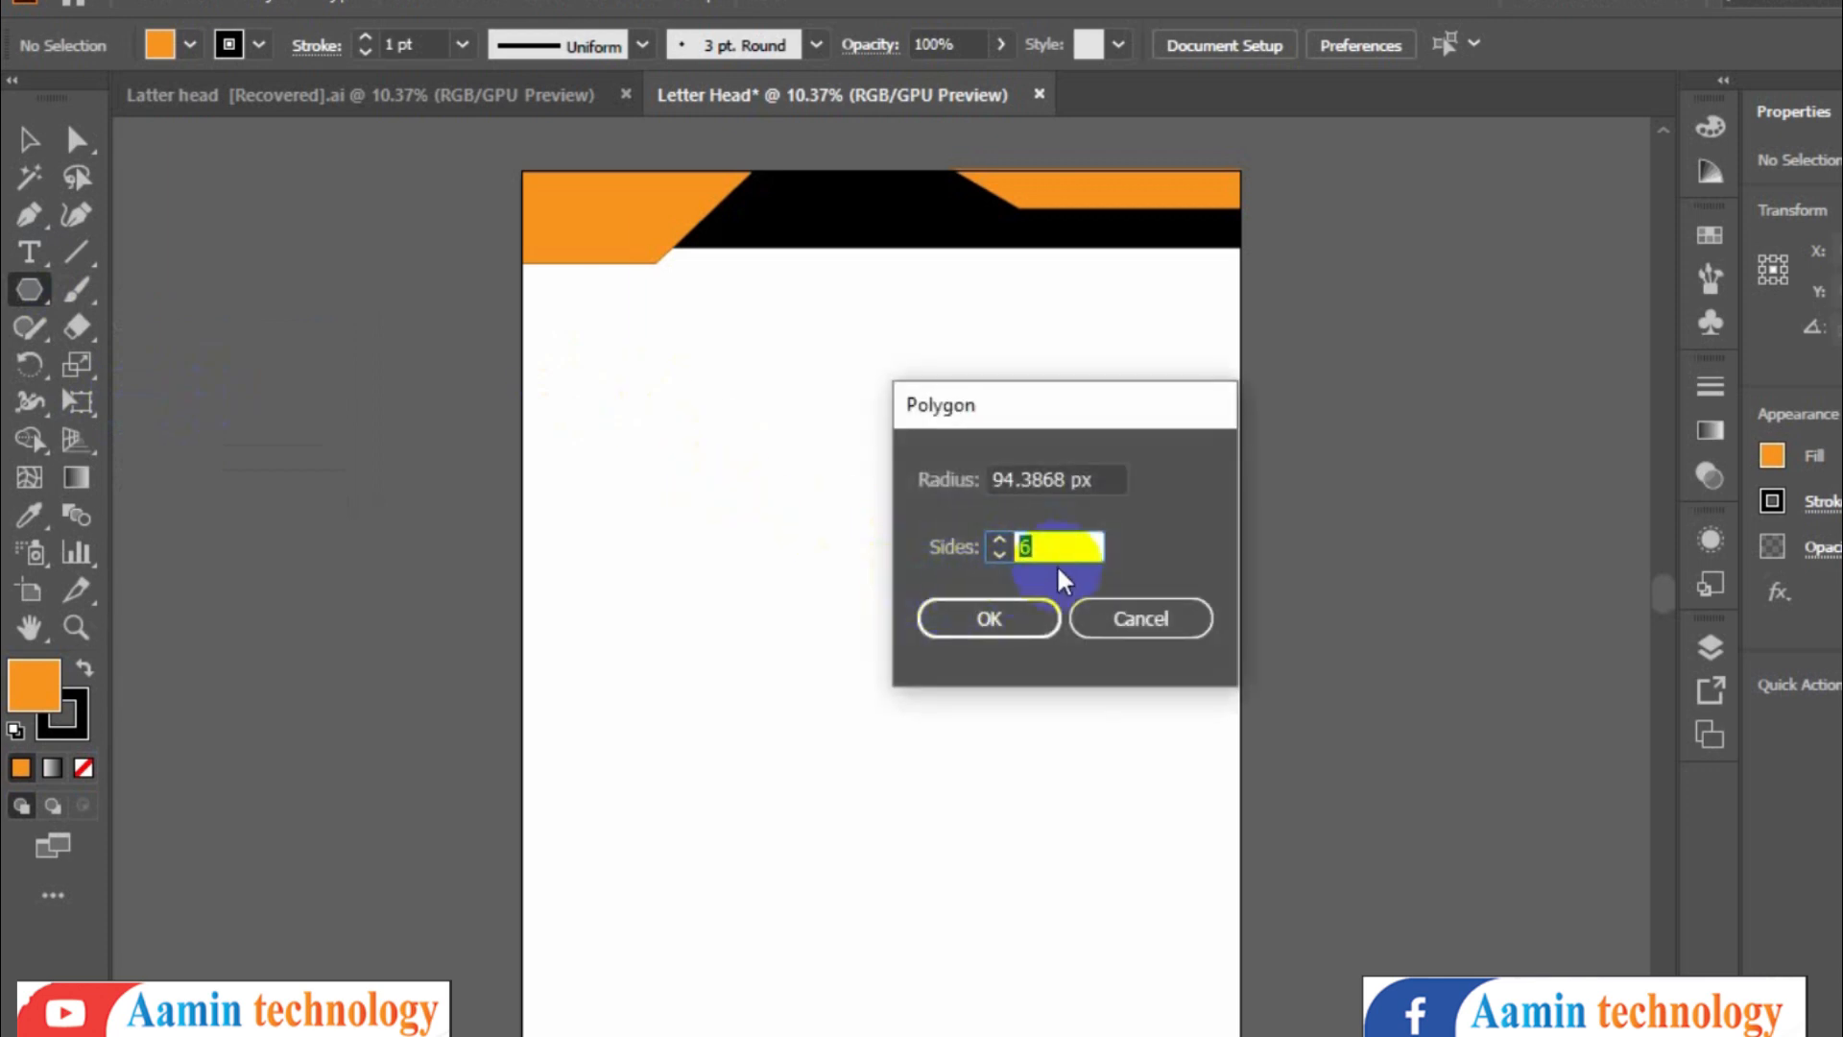
pyautogui.click(998, 617)
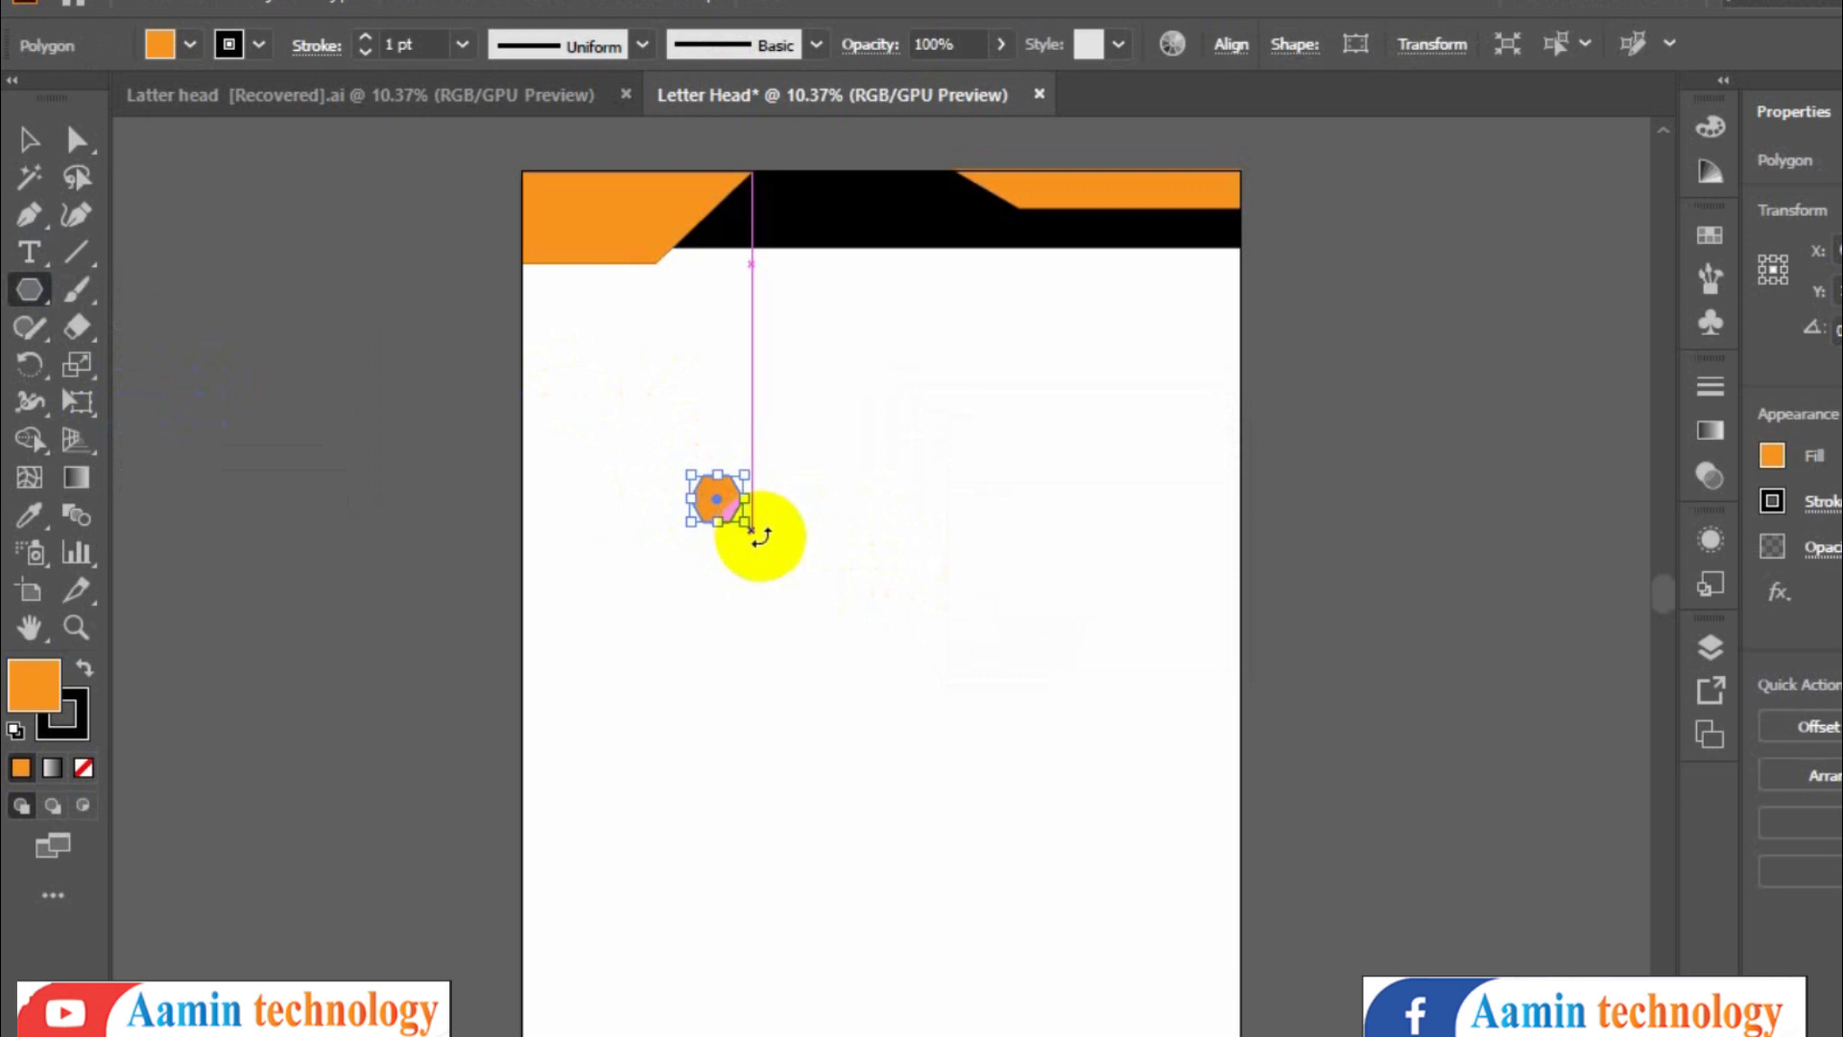
pyautogui.moveTo(715, 475); pyautogui.dragTo(758, 528)
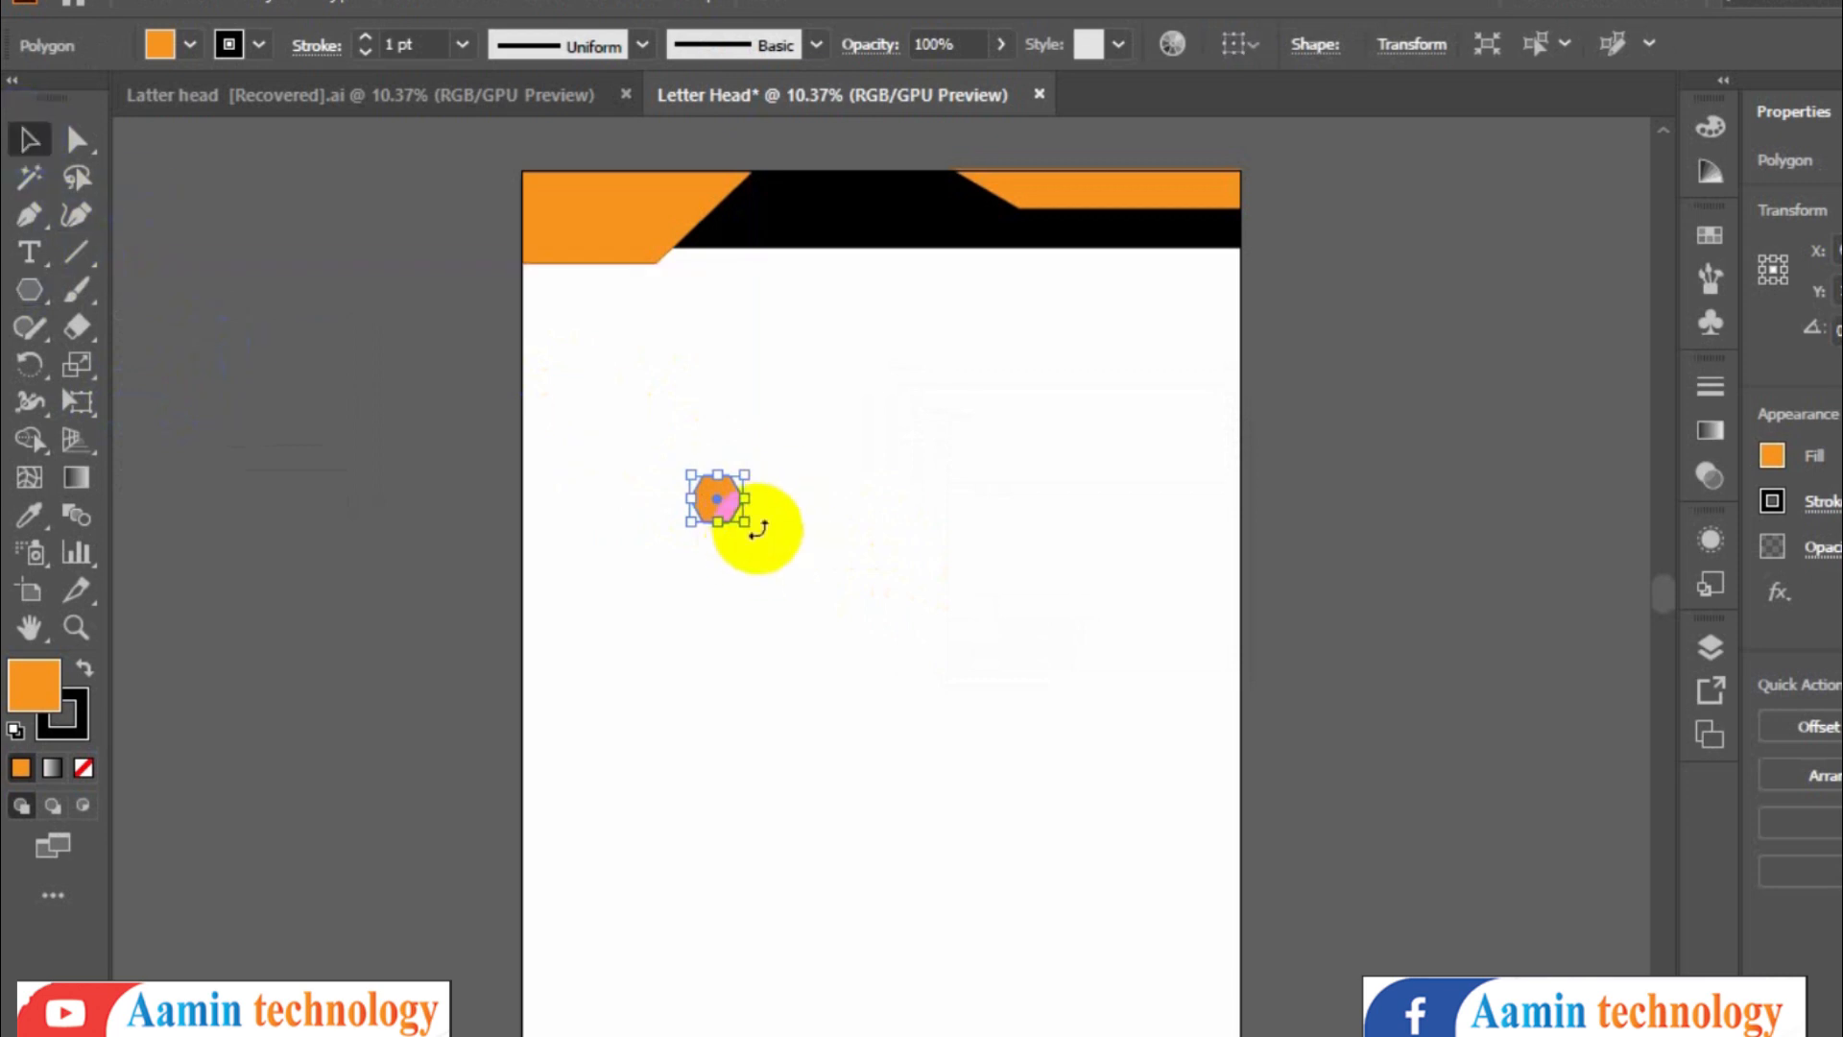
pyautogui.click(724, 509)
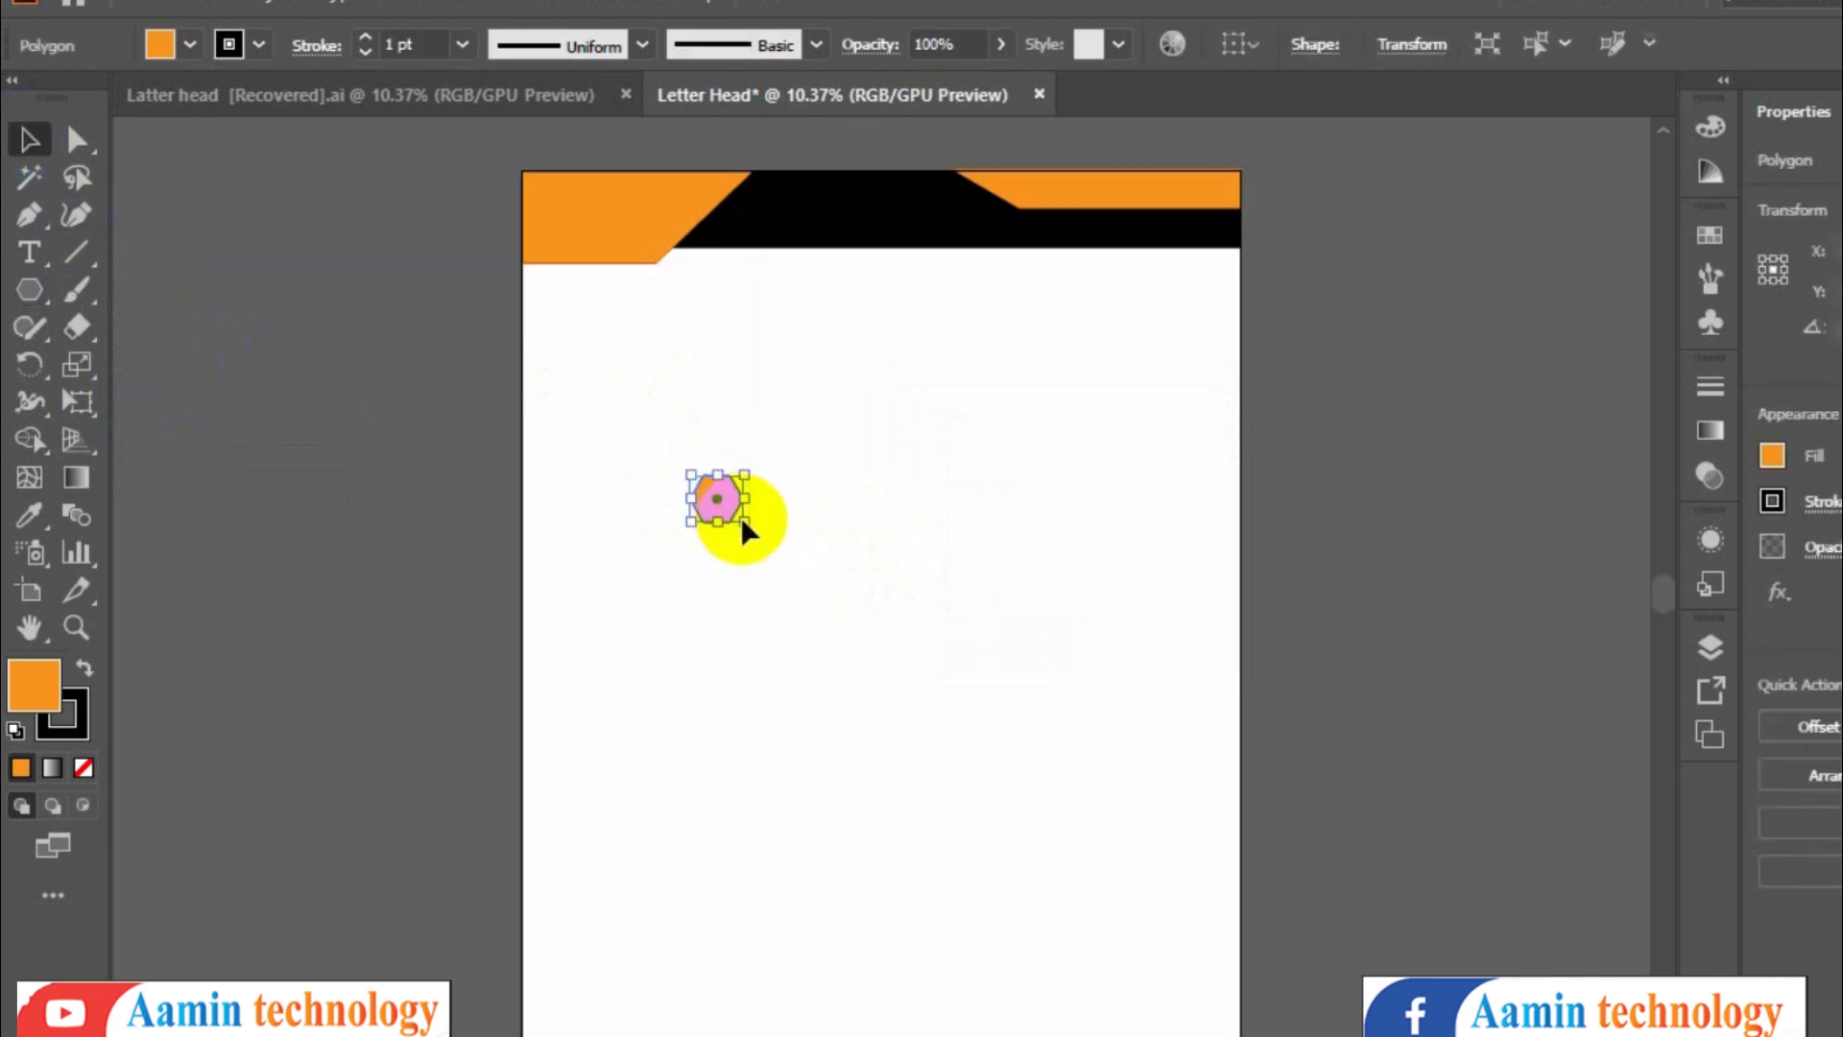
pyautogui.click(742, 519)
pyautogui.click(720, 514)
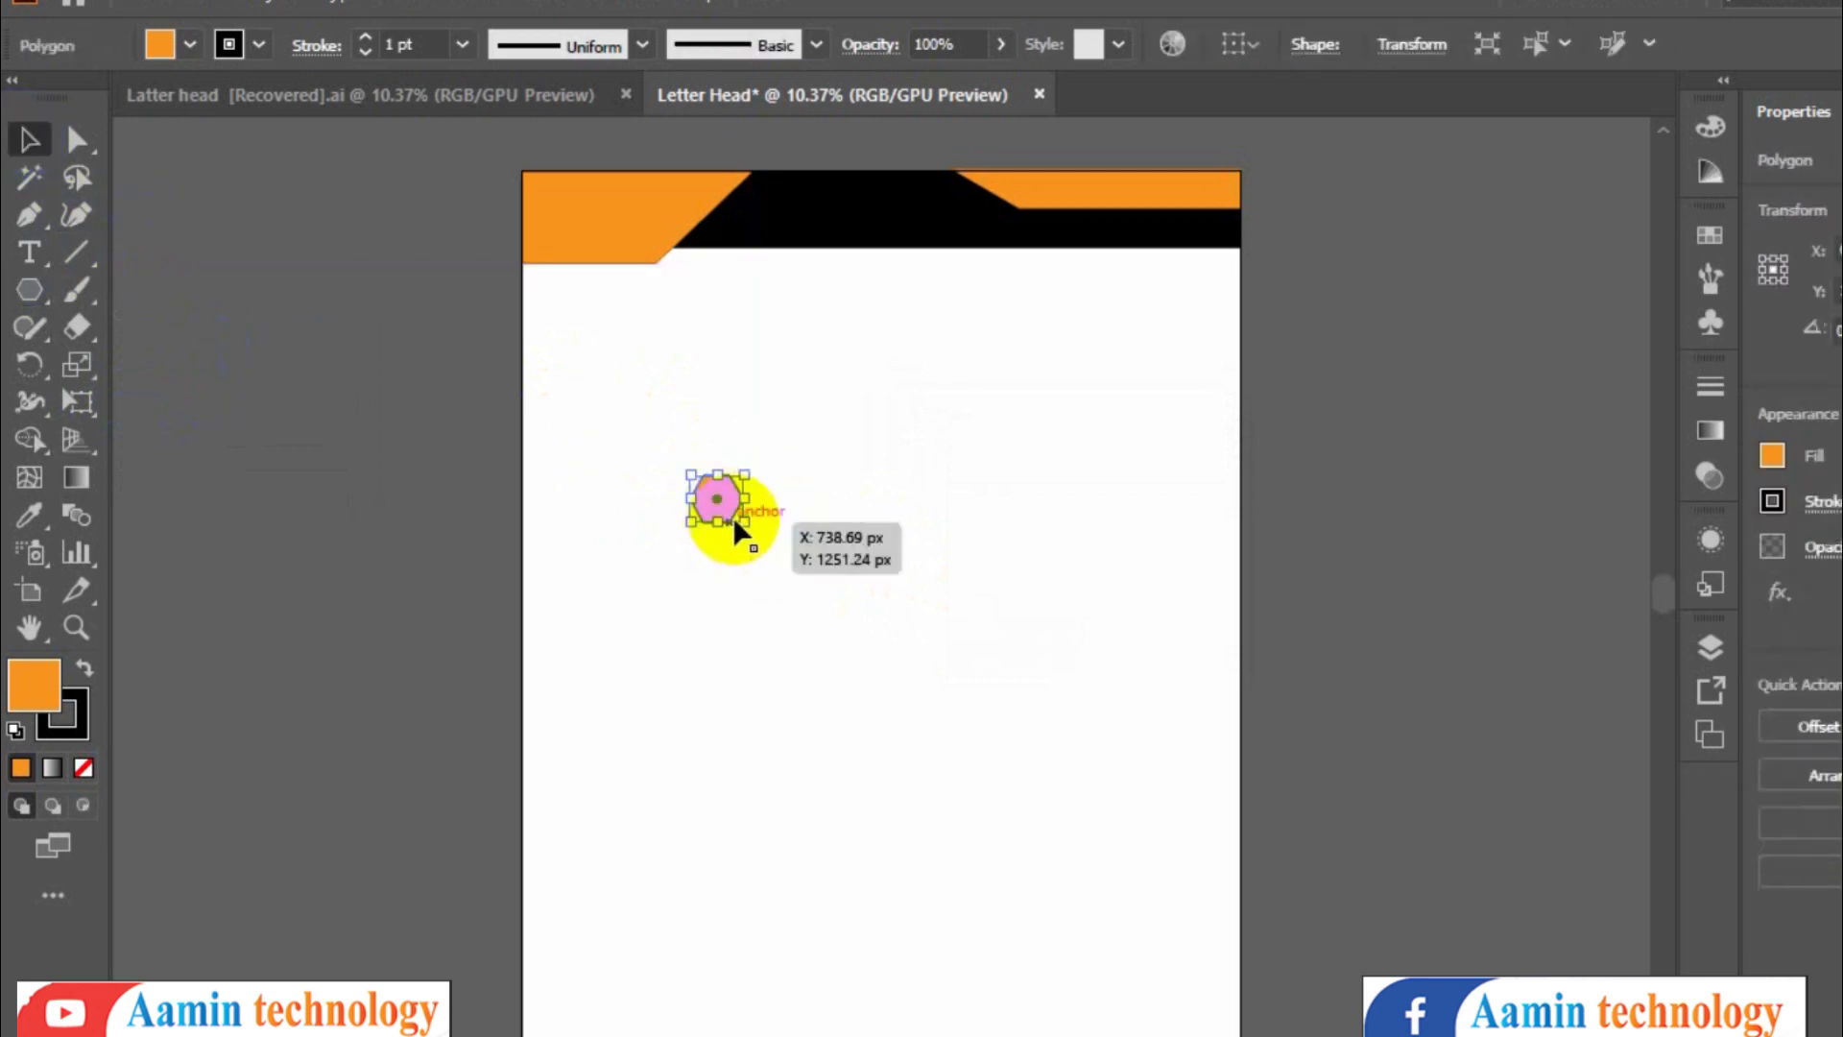
pyautogui.moveTo(745, 519); pyautogui.dragTo(627, 389)
# - Check the reference, then add the text Ladan beside the hexagon, enlarging its font size to about 198 pt
pyautogui.click(461, 93)
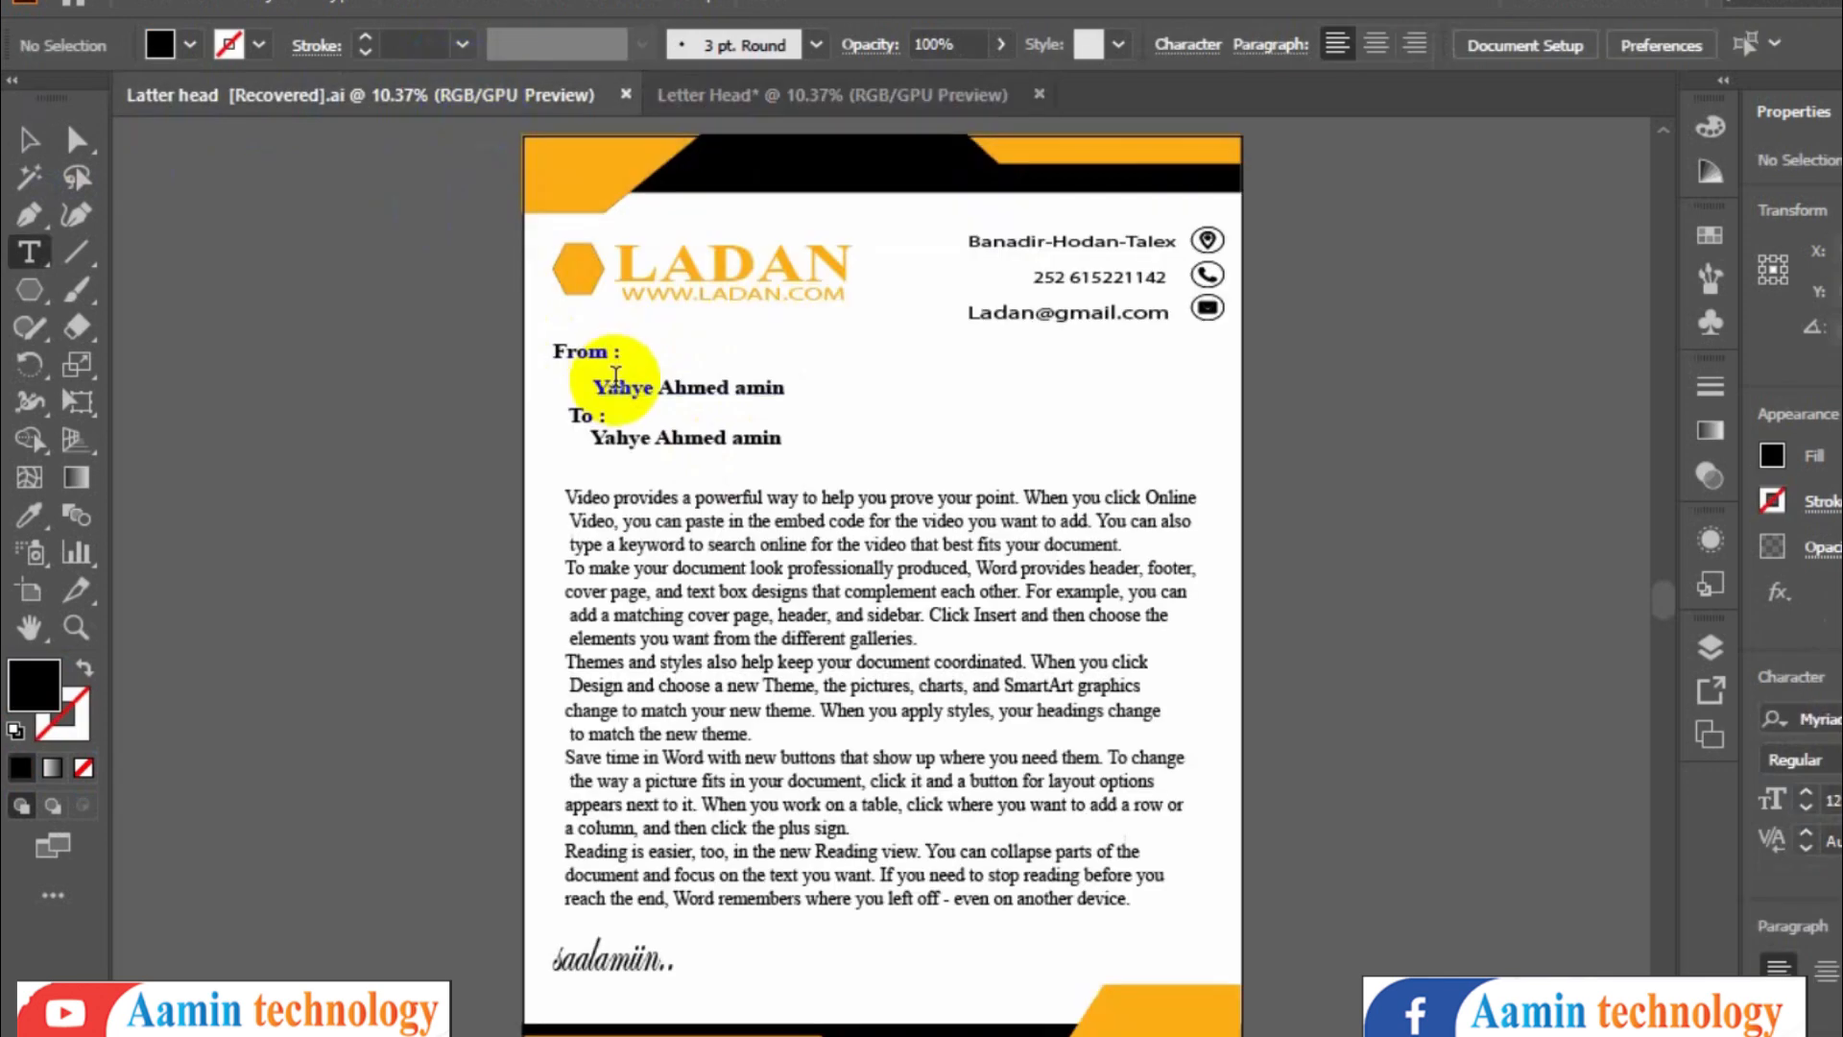
pyautogui.click(811, 93)
pyautogui.click(662, 389)
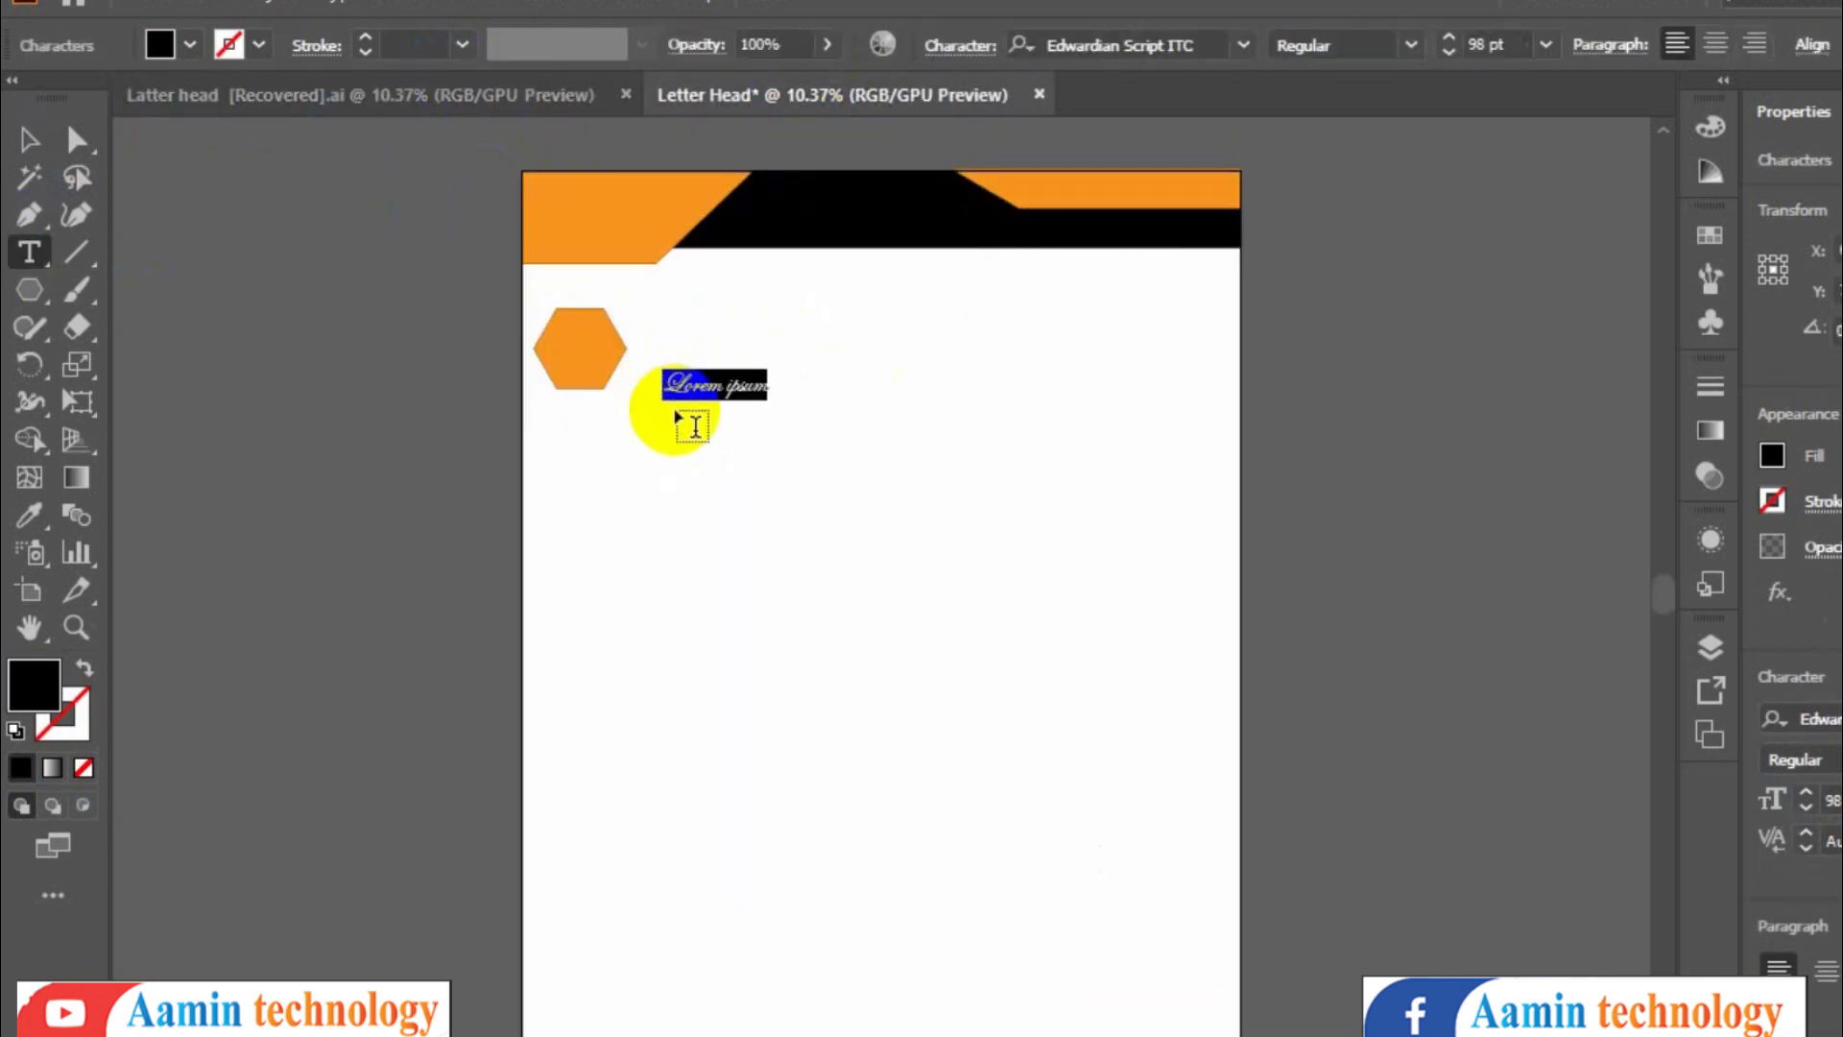
pyautogui.hotkey('ctrl', 'shift', '.')
pyautogui.hotkey('ctrl', 'shift', '.')
pyautogui.hotkey('ctrl', 'shift', '.')
pyautogui.hotkey('ctrl', 'shift', '.')
pyautogui.hotkey('ctrl', 'shift', '.')
pyautogui.hotkey('ctrl', 'shift', '.')
pyautogui.hotkey('ctrl', 'shift', '.')
pyautogui.hotkey('ctrl', 'shift', '.')
pyautogui.hotkey('ctrl', 'shift', '.')
pyautogui.hotkey('ctrl', 'shift', '.')
pyautogui.hotkey('ctrl', 'shift', '.')
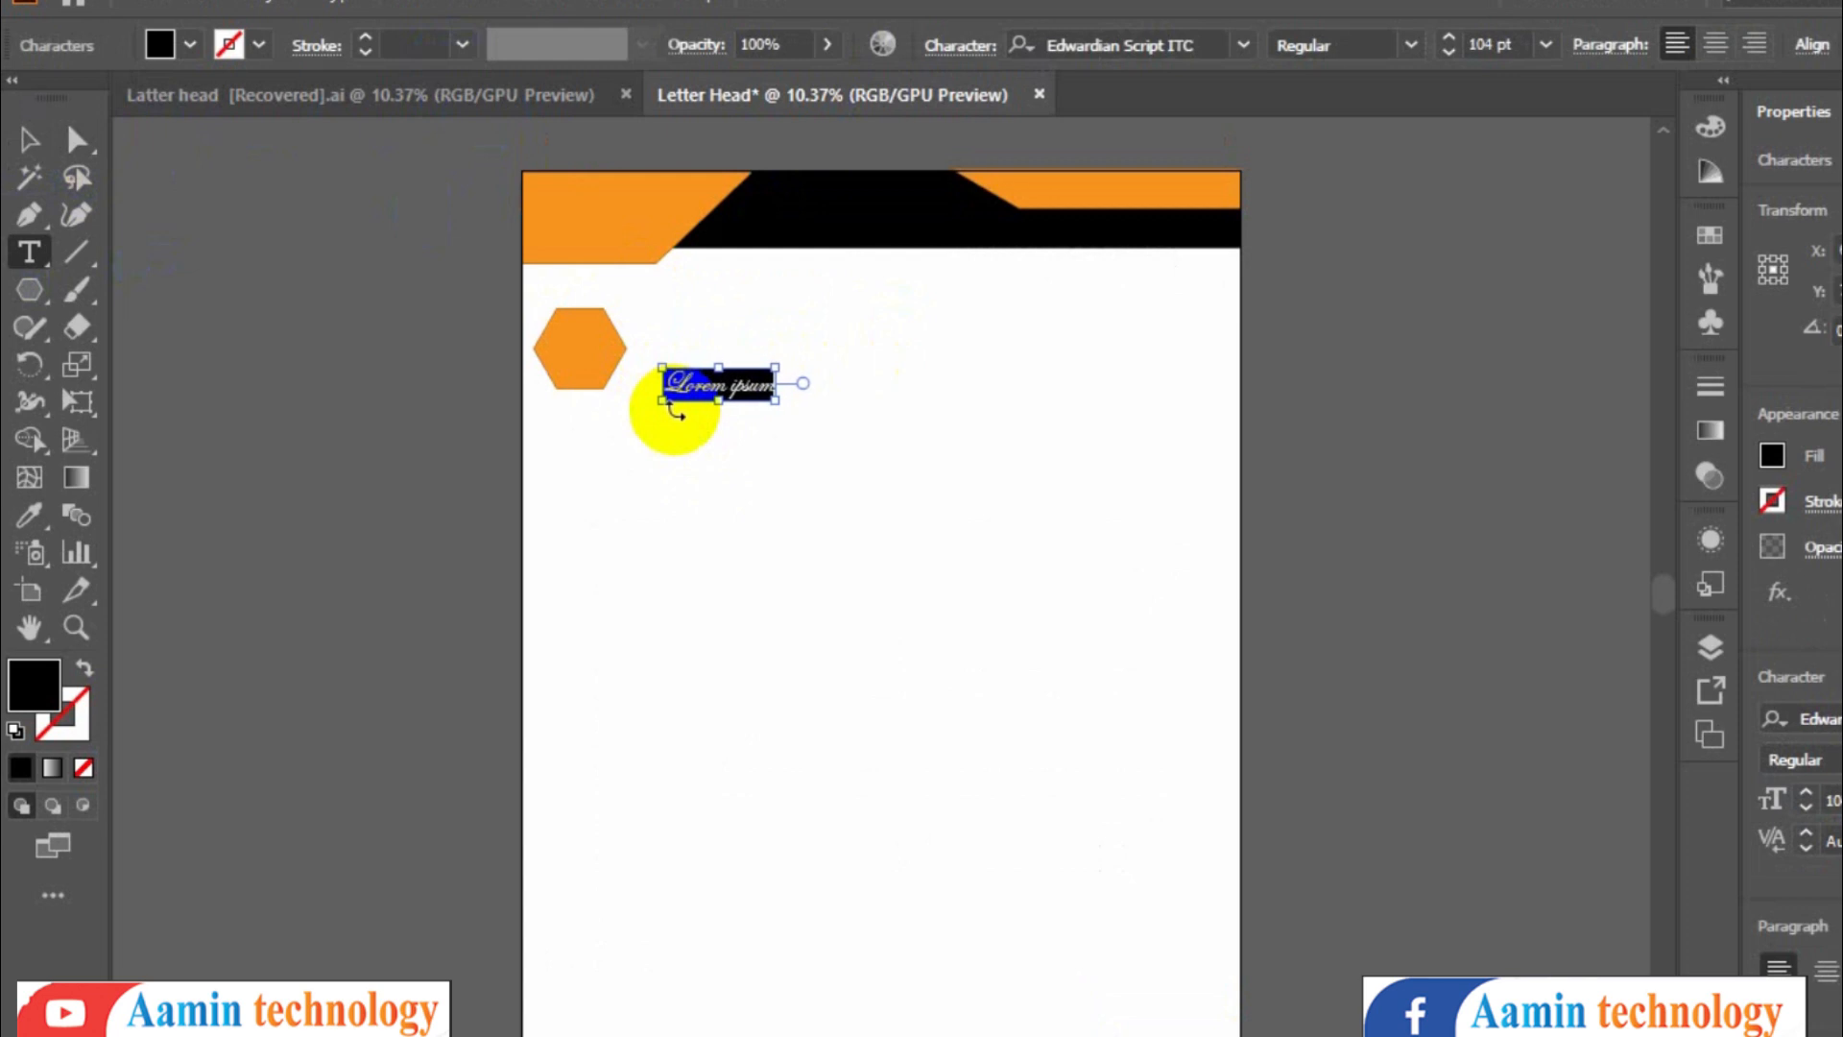
pyautogui.hotkey('ctrl', 'shift', '.')
pyautogui.hotkey('ctrl', 'shift', '.')
pyautogui.hotkey('ctrl', 'shift', '.')
pyautogui.hotkey('ctrl', 'shift', '.')
pyautogui.hotkey('ctrl', 'shift', '.')
pyautogui.hotkey('ctrl', 'shift', '.')
pyautogui.hotkey('ctrl', 'shift', '.')
pyautogui.hotkey('ctrl', 'shift', '.')
pyautogui.hotkey('ctrl', 'shift', '.')
pyautogui.hotkey('ctrl', 'shift', '.')
pyautogui.hotkey('ctrl', 'shift', '.')
pyautogui.hotkey('ctrl', 'shift', '.')
pyautogui.hotkey('ctrl', 'shift', '.')
pyautogui.hotkey('ctrl', 'shift', '.')
pyautogui.hotkey('ctrl', 'shift', '.')
pyautogui.hotkey('ctrl', 'shift', '.')
pyautogui.hotkey('ctrl', 'shift', '.')
pyautogui.hotkey('ctrl', 'shift', '.')
pyautogui.hotkey('ctrl', 'shift', '.')
pyautogui.hotkey('ctrl', 'shift', '.')
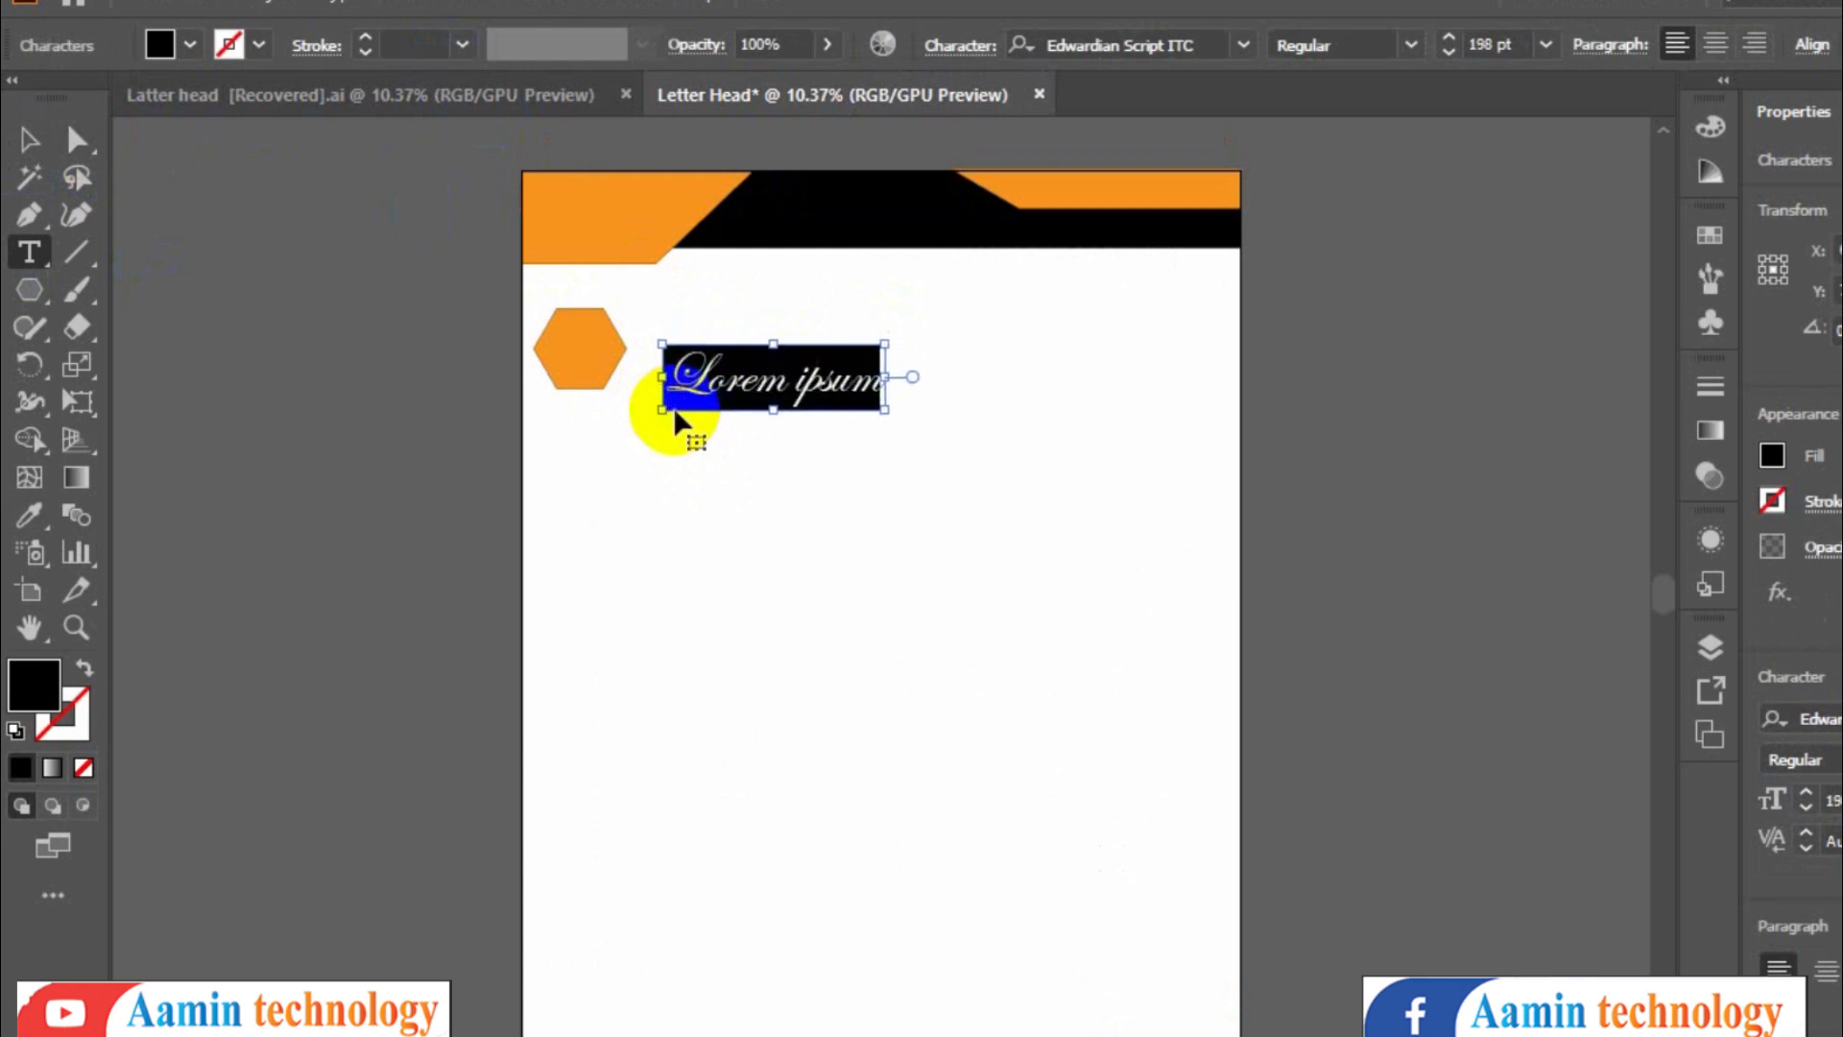
pyautogui.write('A')
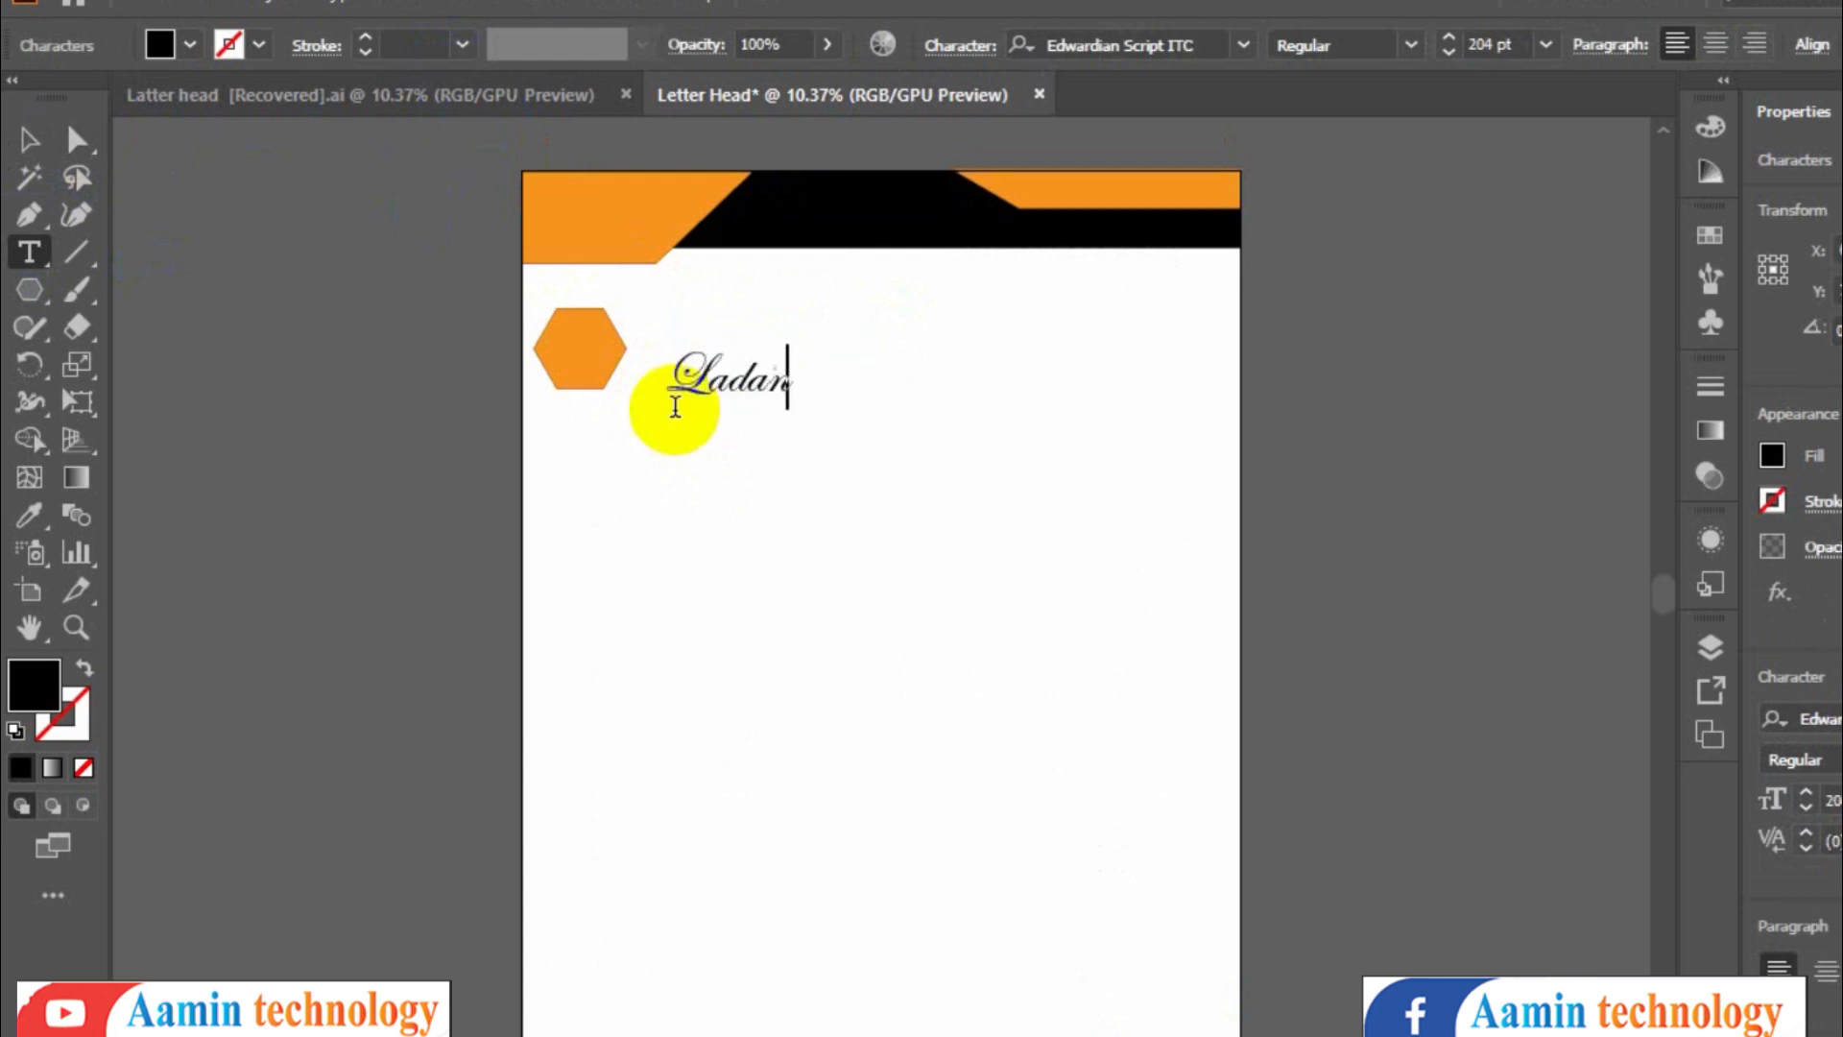
# - Change the Ladan text's font to Times New Roman Bold
pyautogui.hotkey('ctrl', 'a')
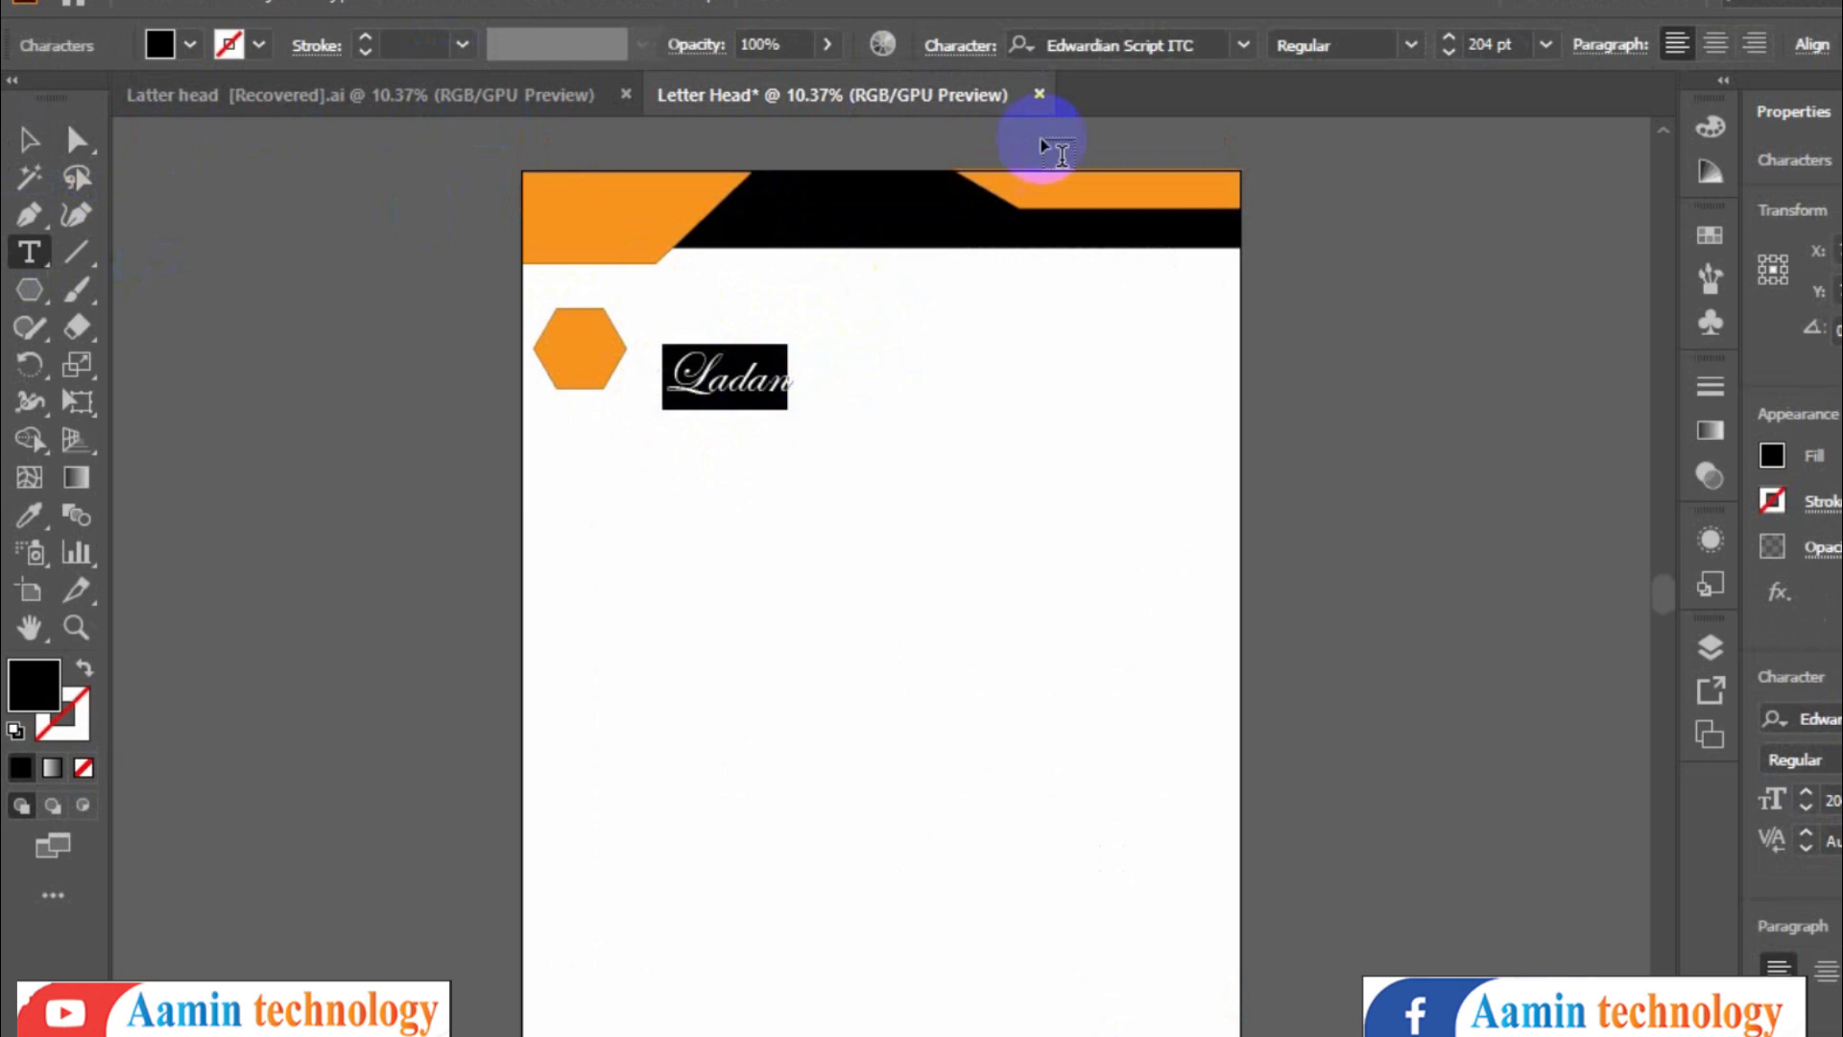
pyautogui.click(1214, 52)
pyautogui.write('time')
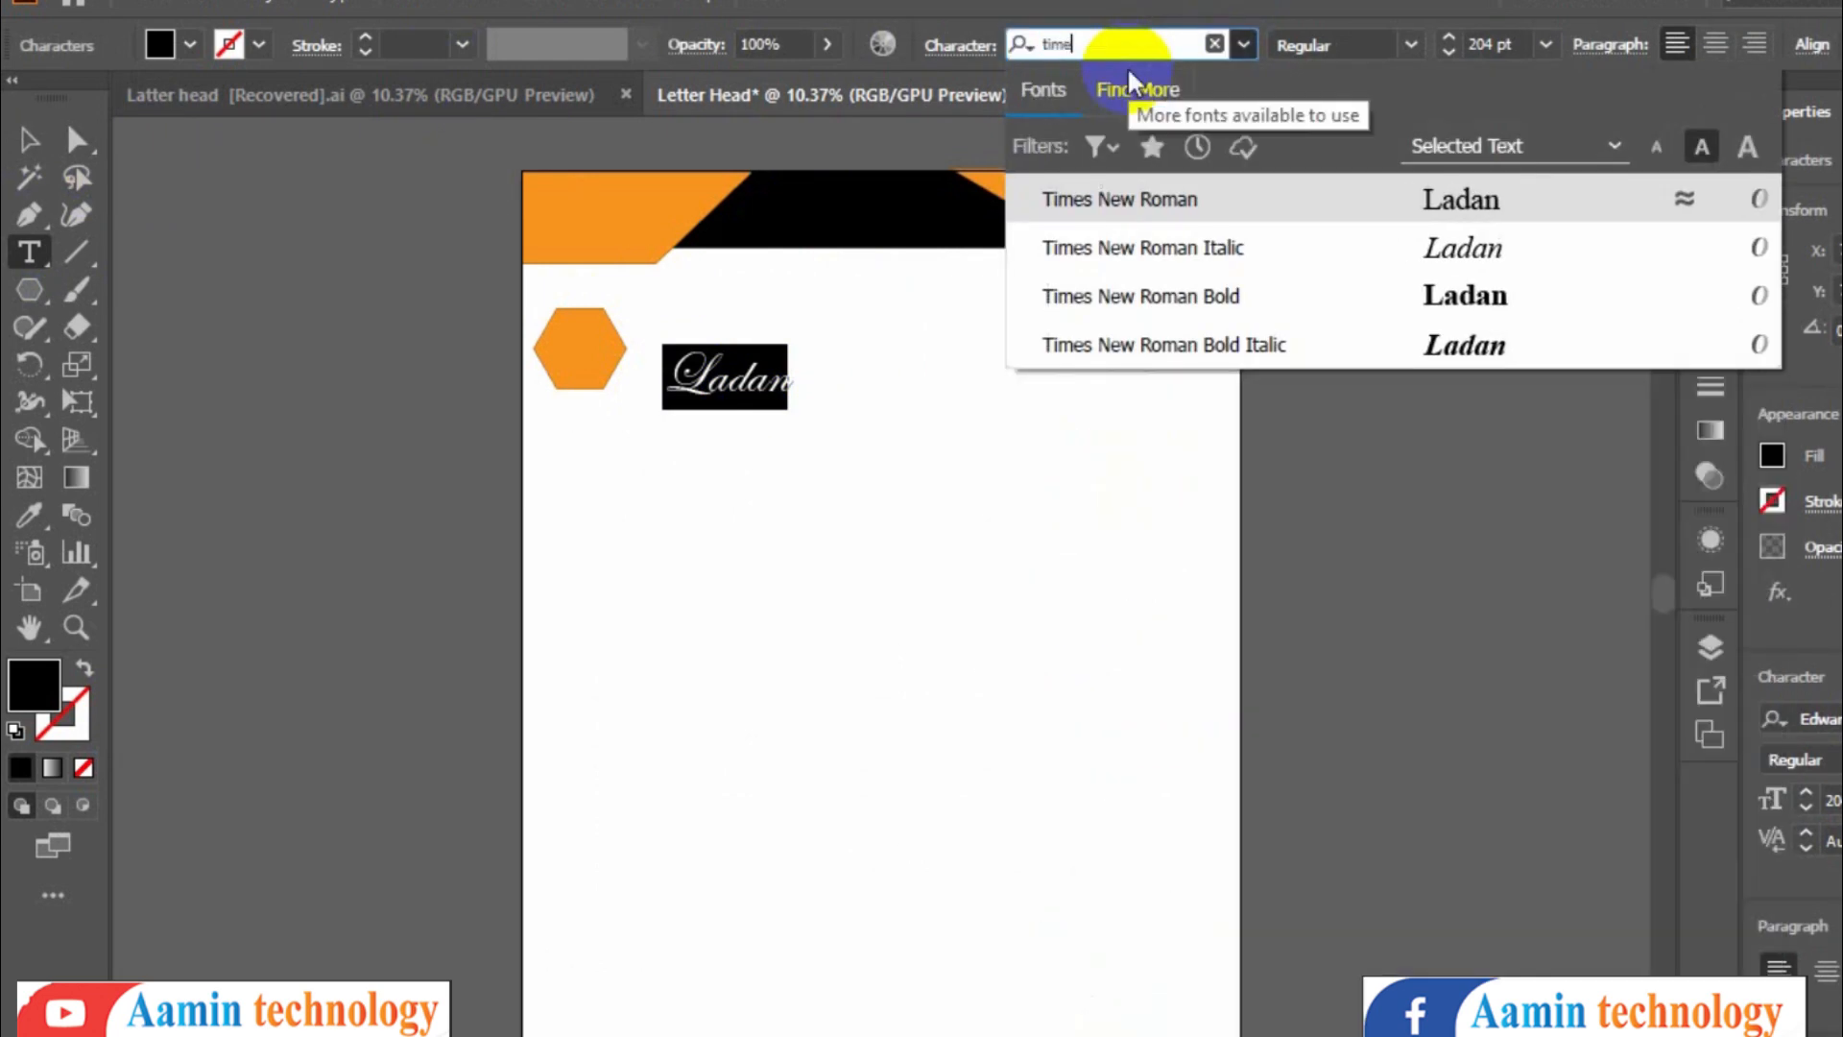
pyautogui.click(1357, 306)
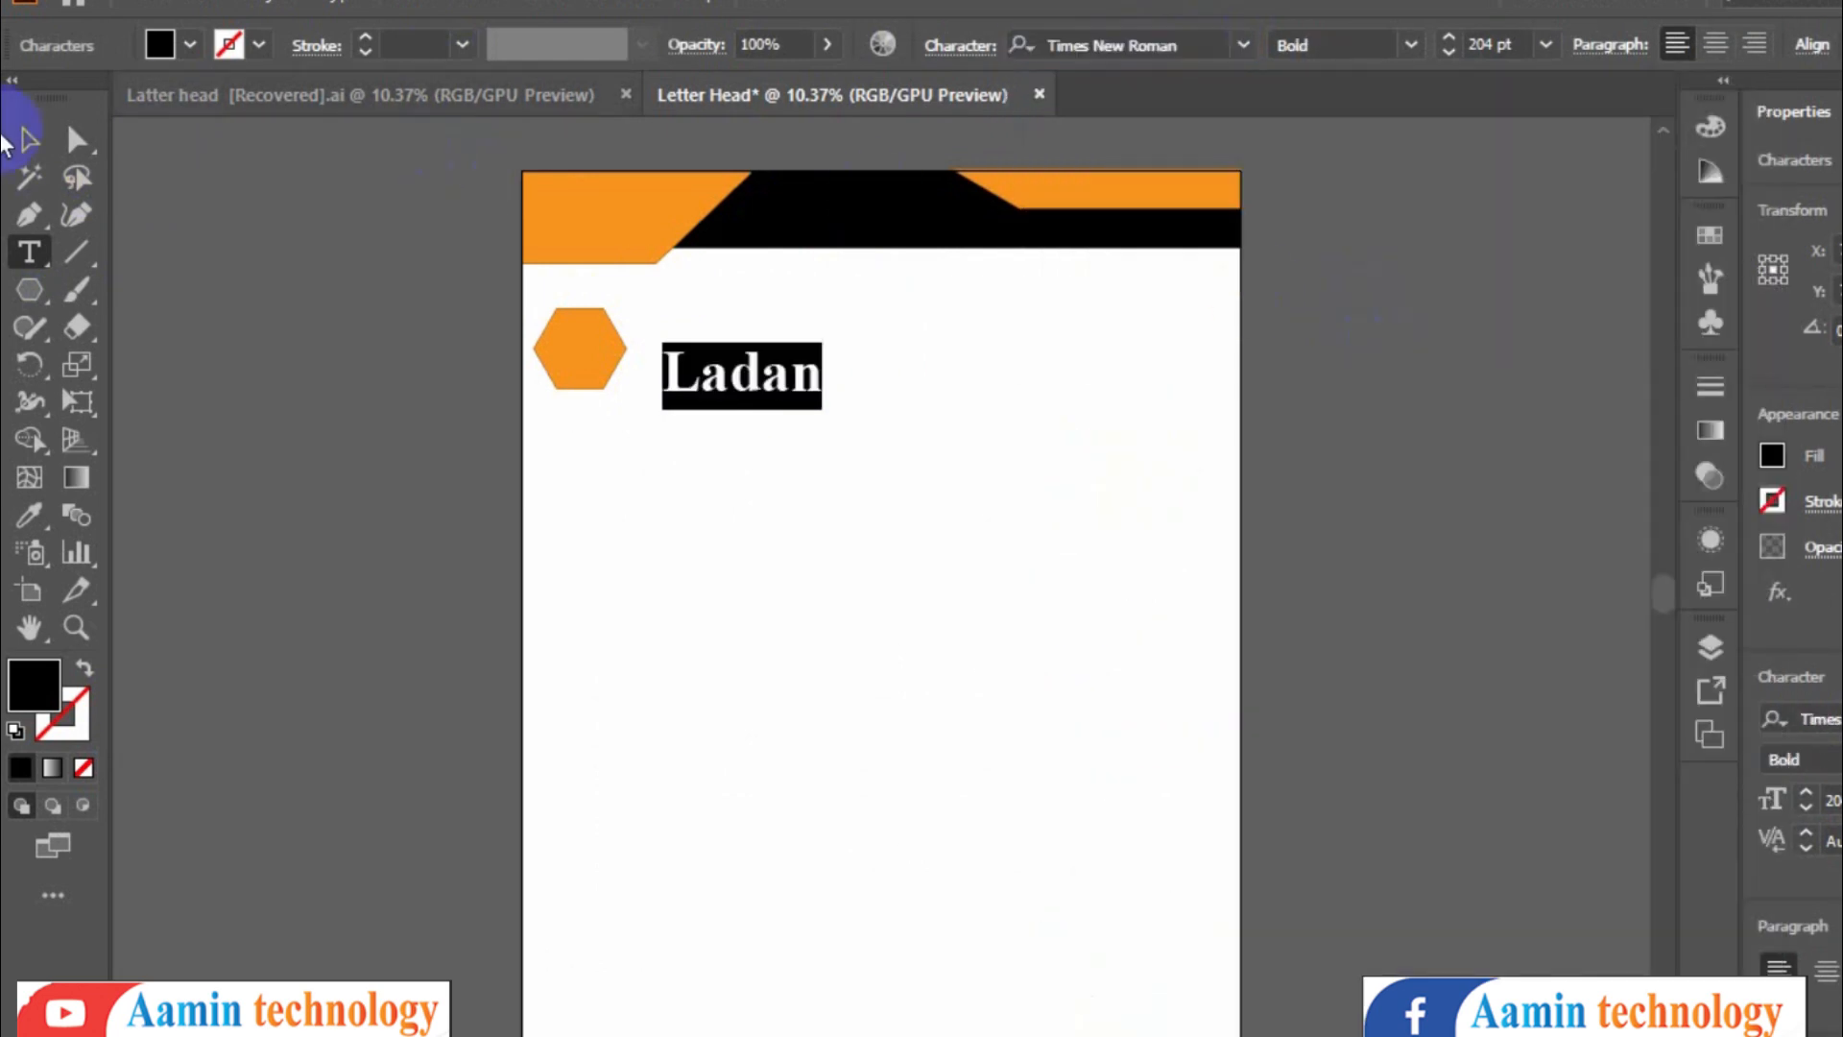
# - Move the Ladan text up level with the hexagon and fill it orange
pyautogui.click(27, 139)
pyautogui.moveTo(822, 410); pyautogui.dragTo(824, 341)
pyautogui.doubleClick(823, 341)
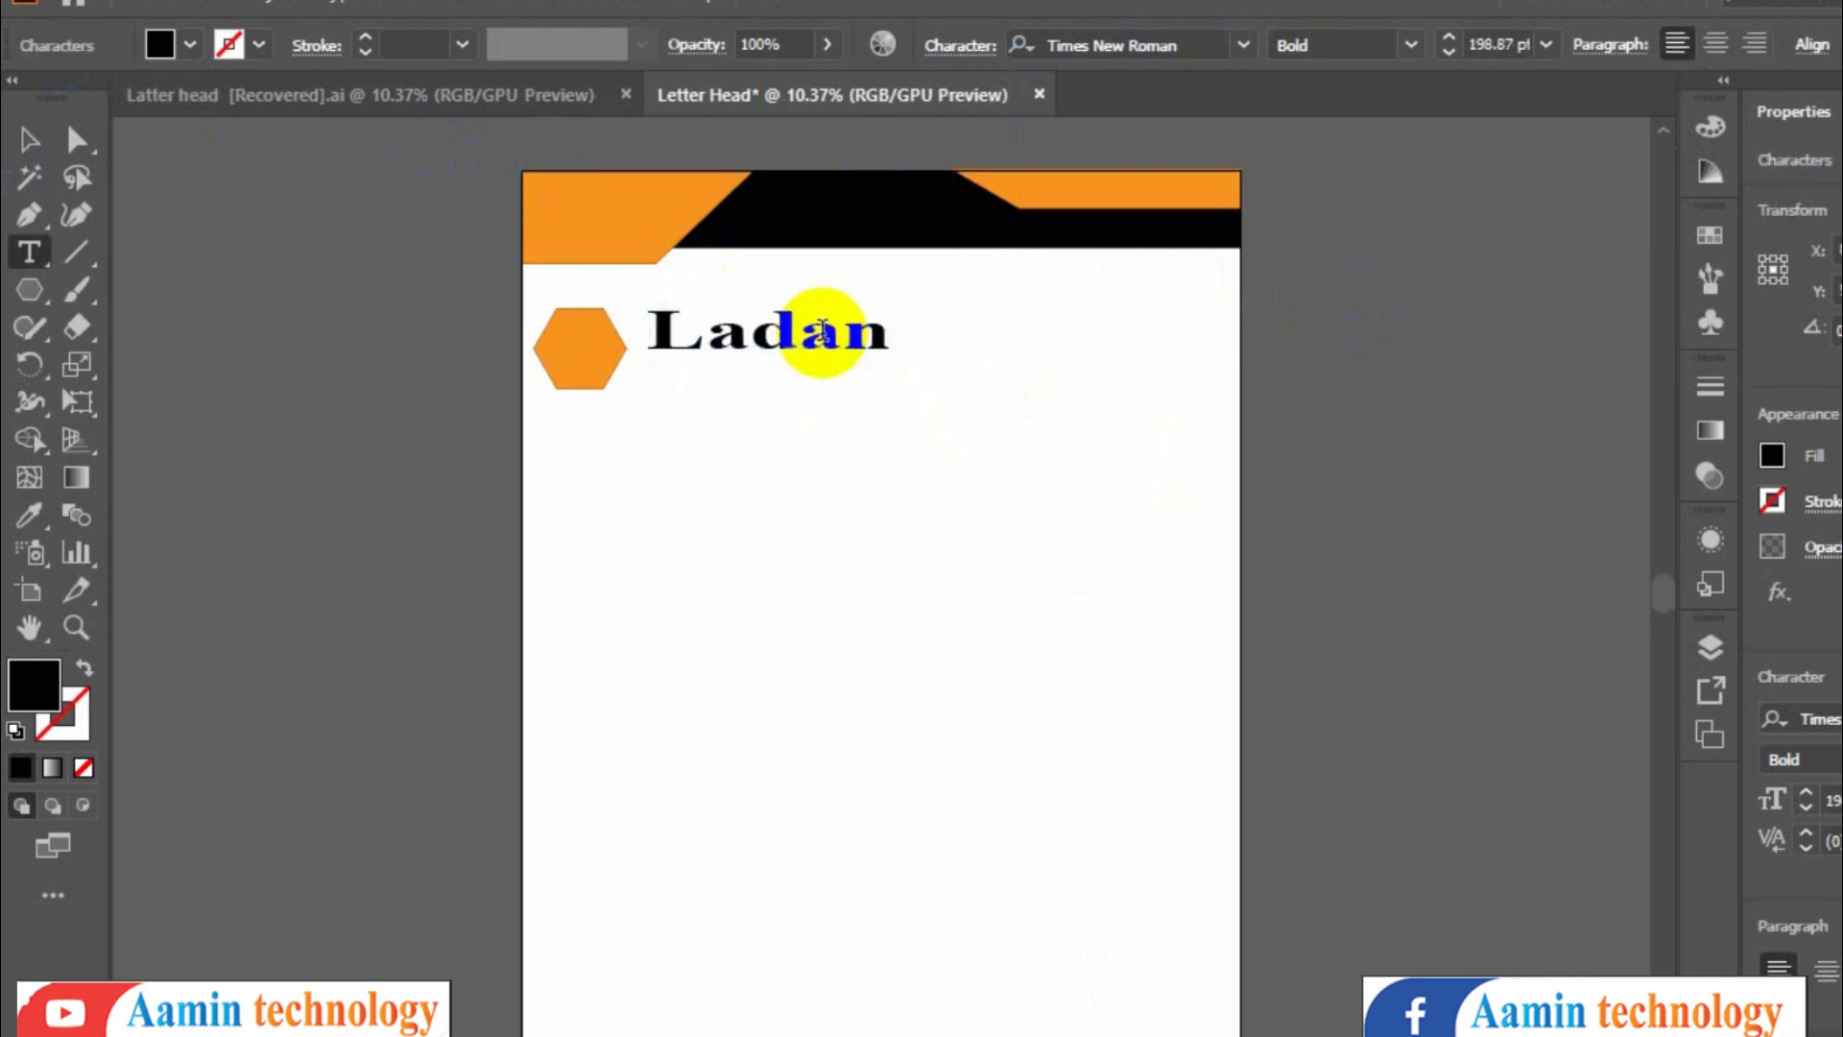
pyautogui.doubleClick(822, 331)
pyautogui.click(191, 44)
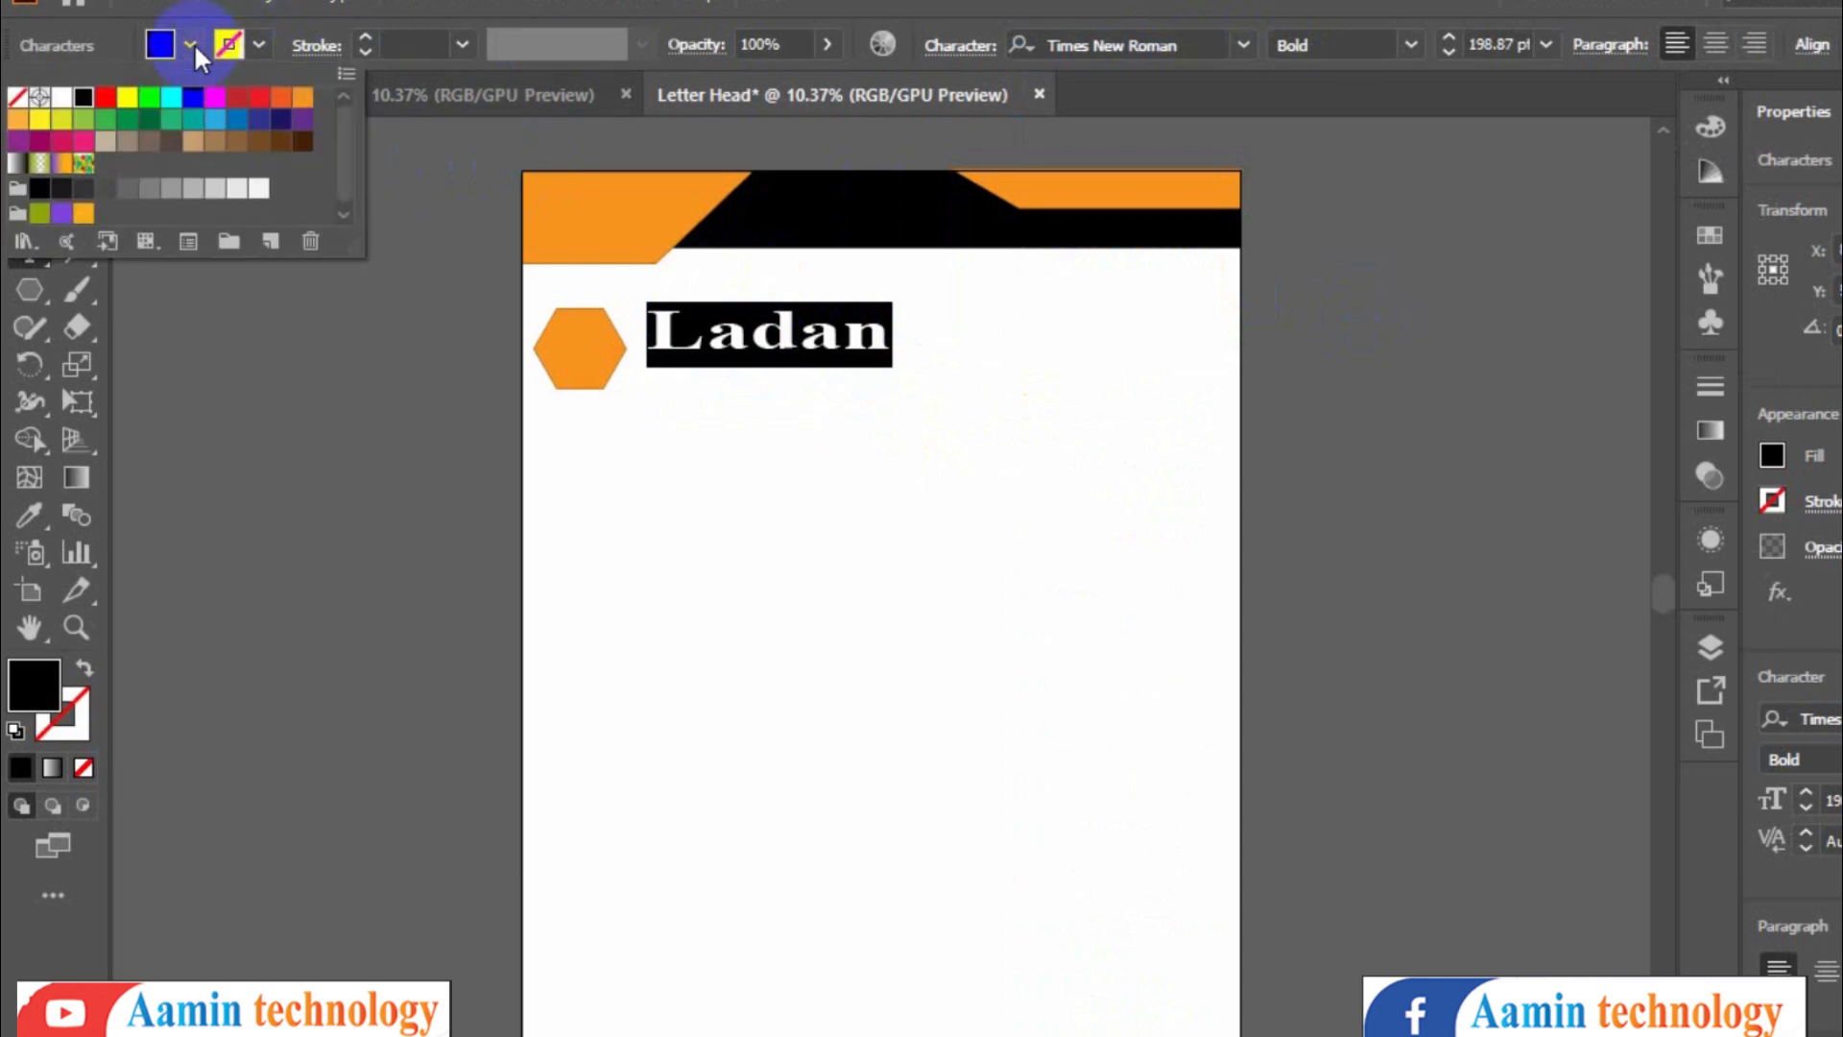
pyautogui.click(303, 96)
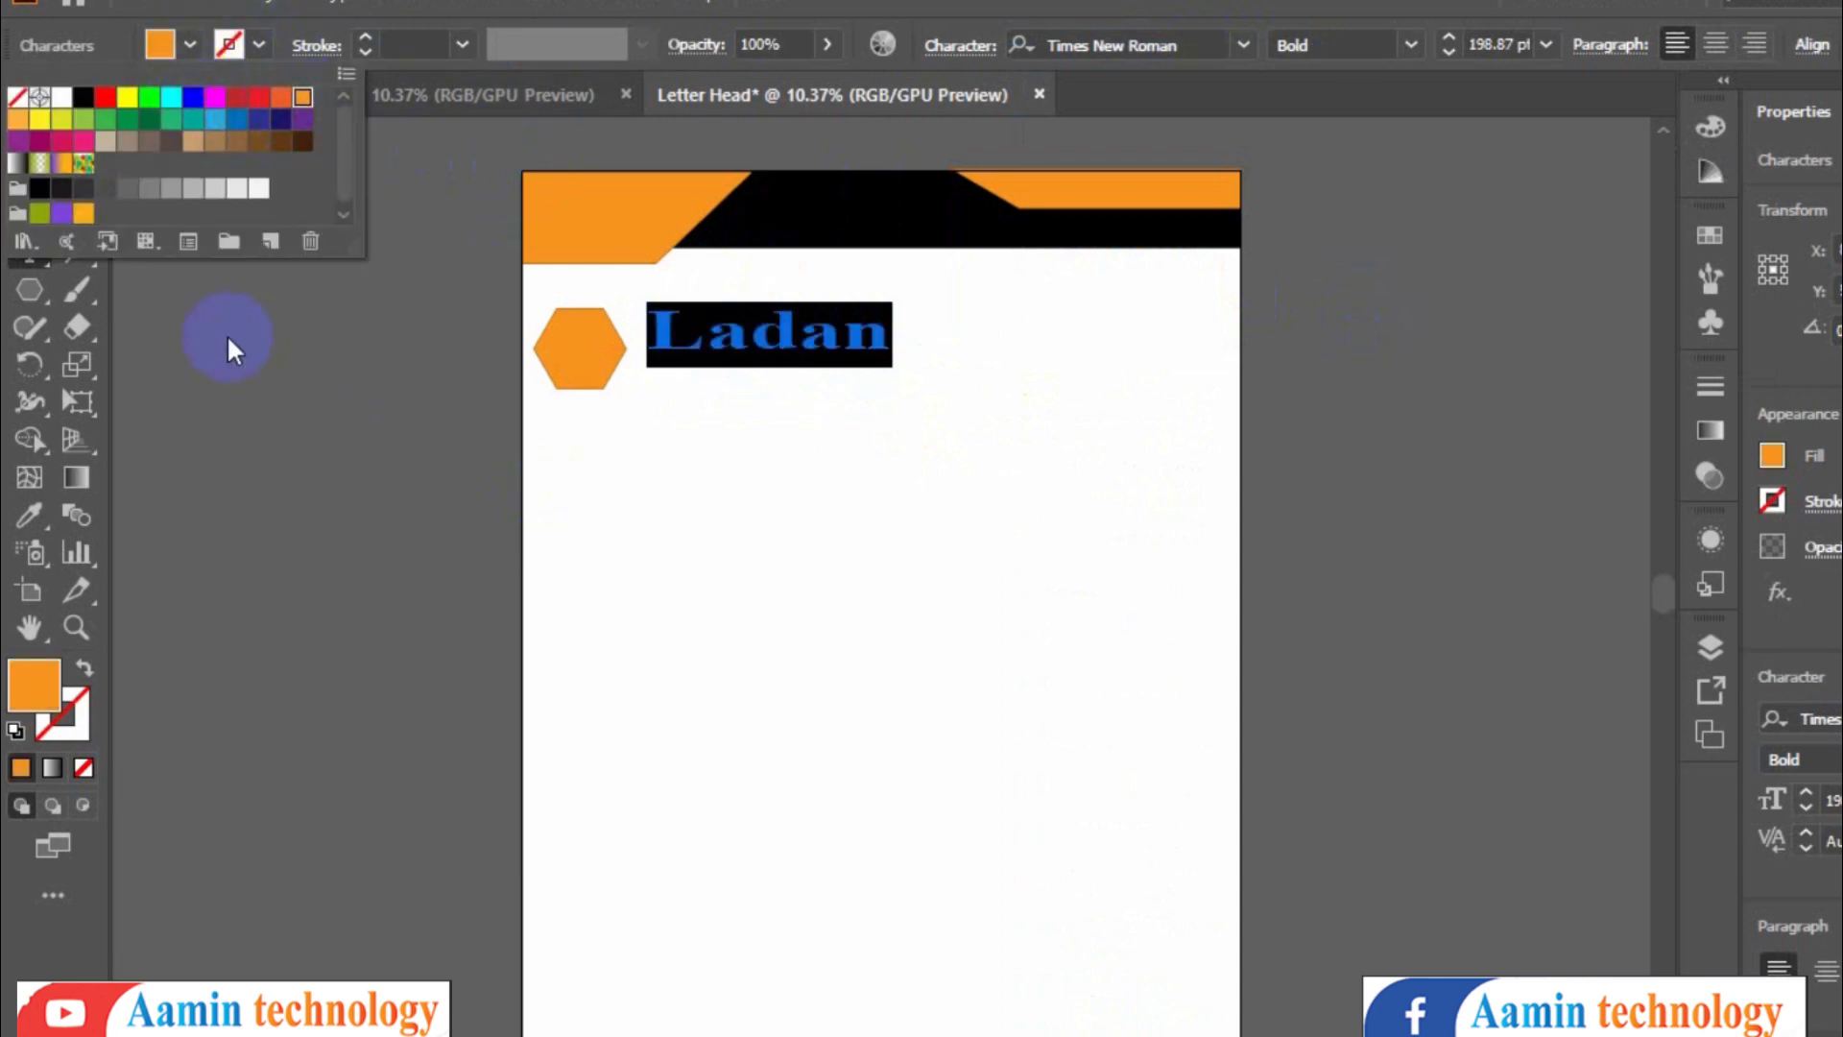
pyautogui.click(120, 374)
pyautogui.click(29, 139)
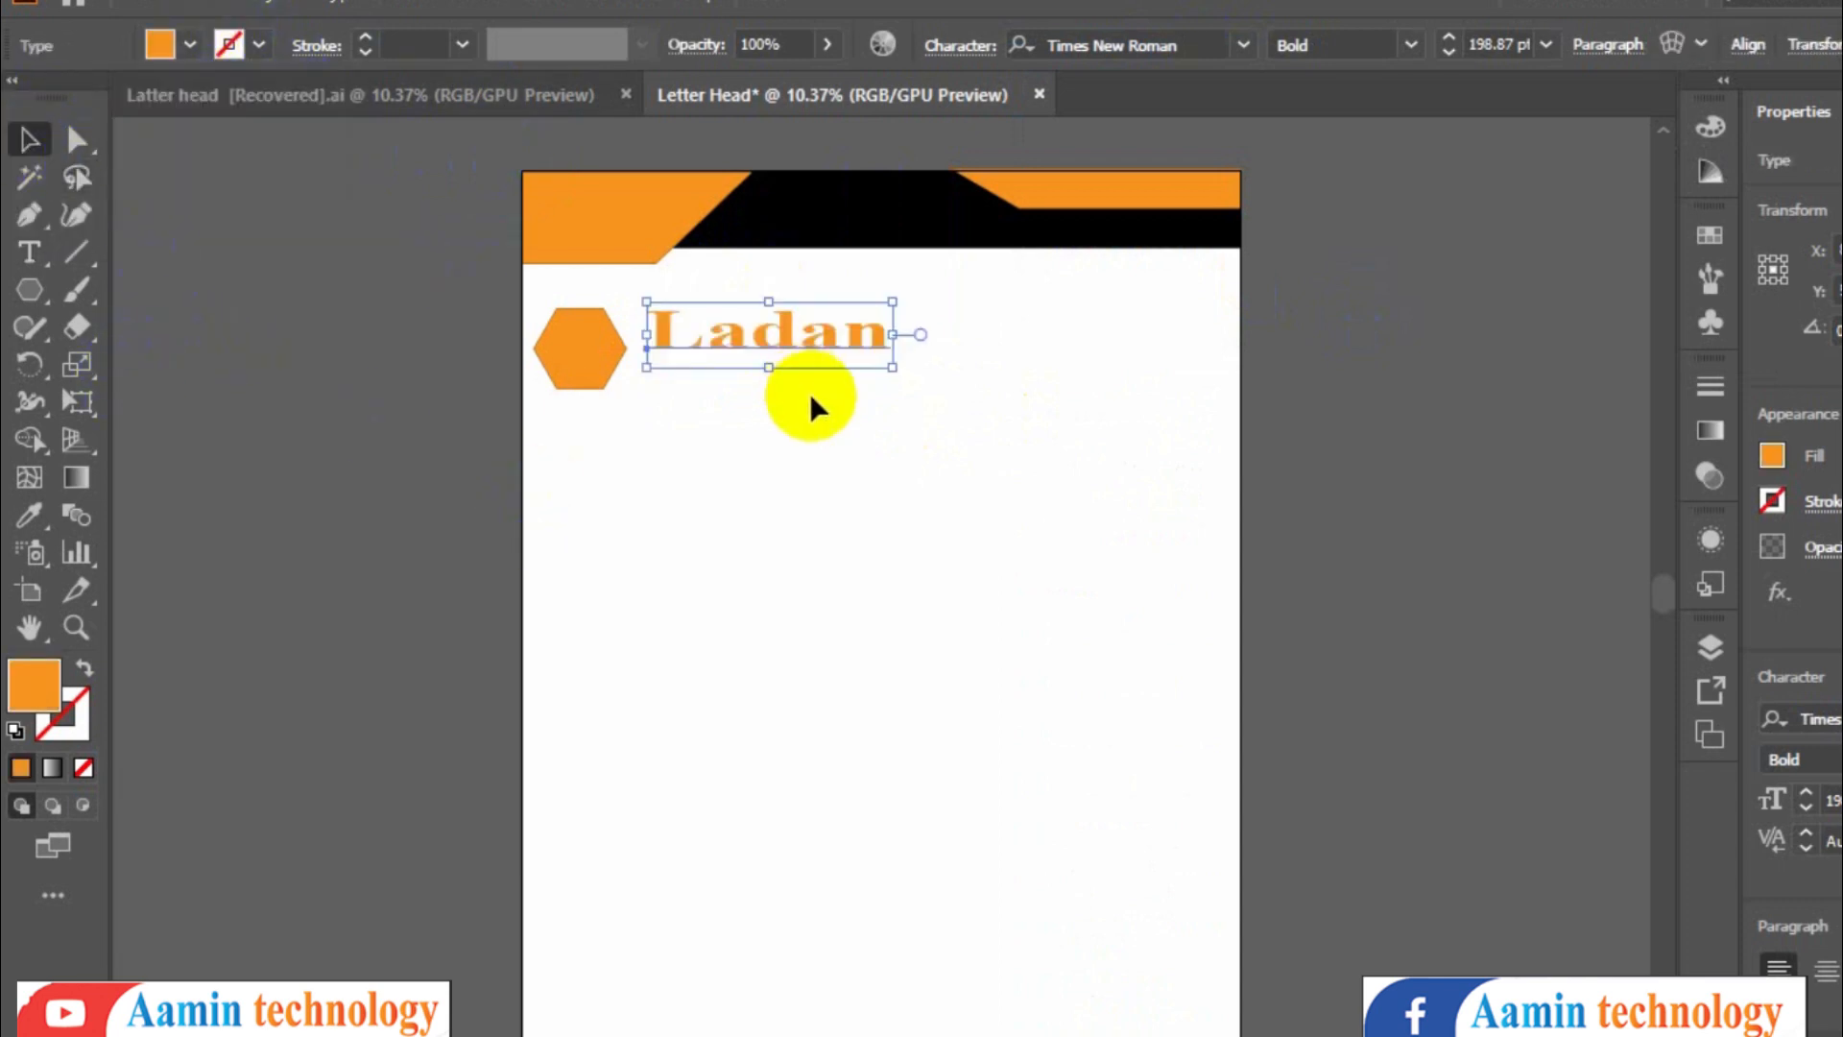
pyautogui.click(29, 251)
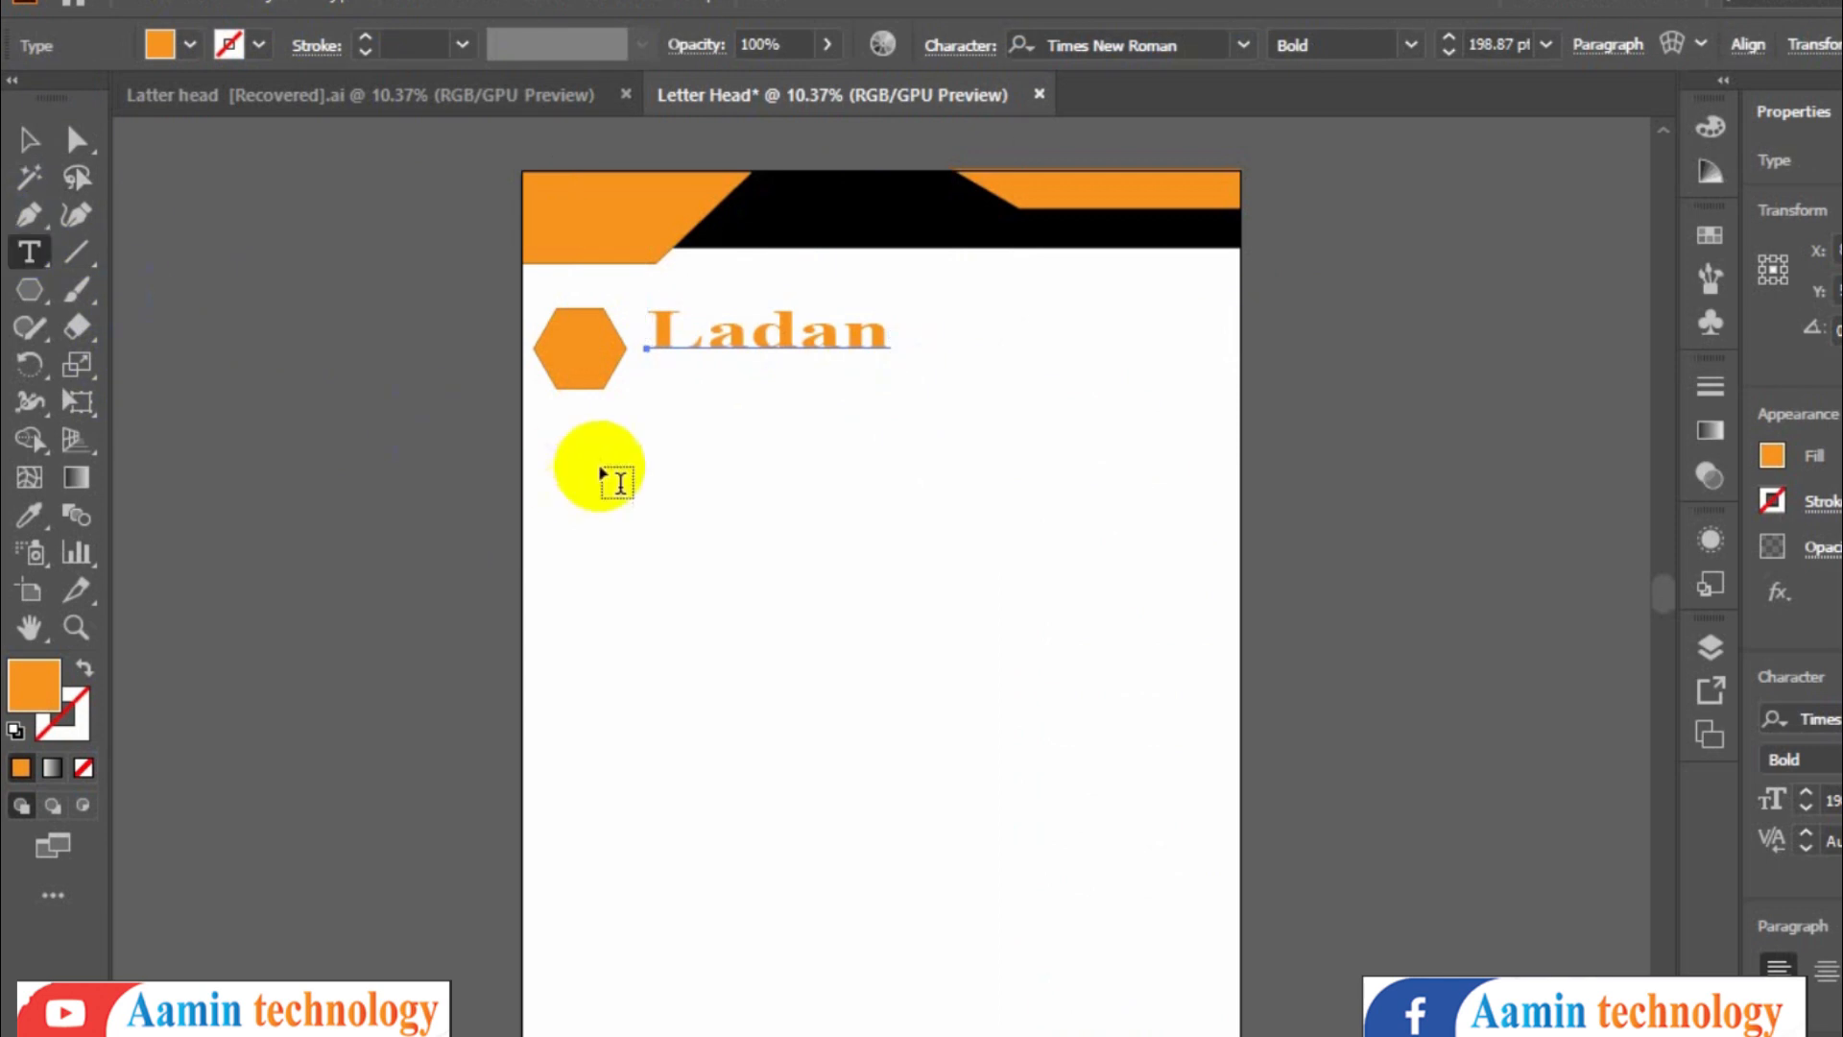
pyautogui.click(644, 404)
pyautogui.hotkey('ctrl', 'shift', ',')
pyautogui.hotkey('ctrl', 'shift', ',')
pyautogui.hotkey('ctrl', 'shift', ',')
pyautogui.hotkey('ctrl', 'shift', ',')
pyautogui.hotkey('ctrl', 'shift', ',')
pyautogui.hotkey('ctrl', 'shift', ',')
pyautogui.hotkey('ctrl', 'shift', ',')
pyautogui.hotkey('ctrl', 'shift', ',')
pyautogui.hotkey('ctrl', 'shift', ',')
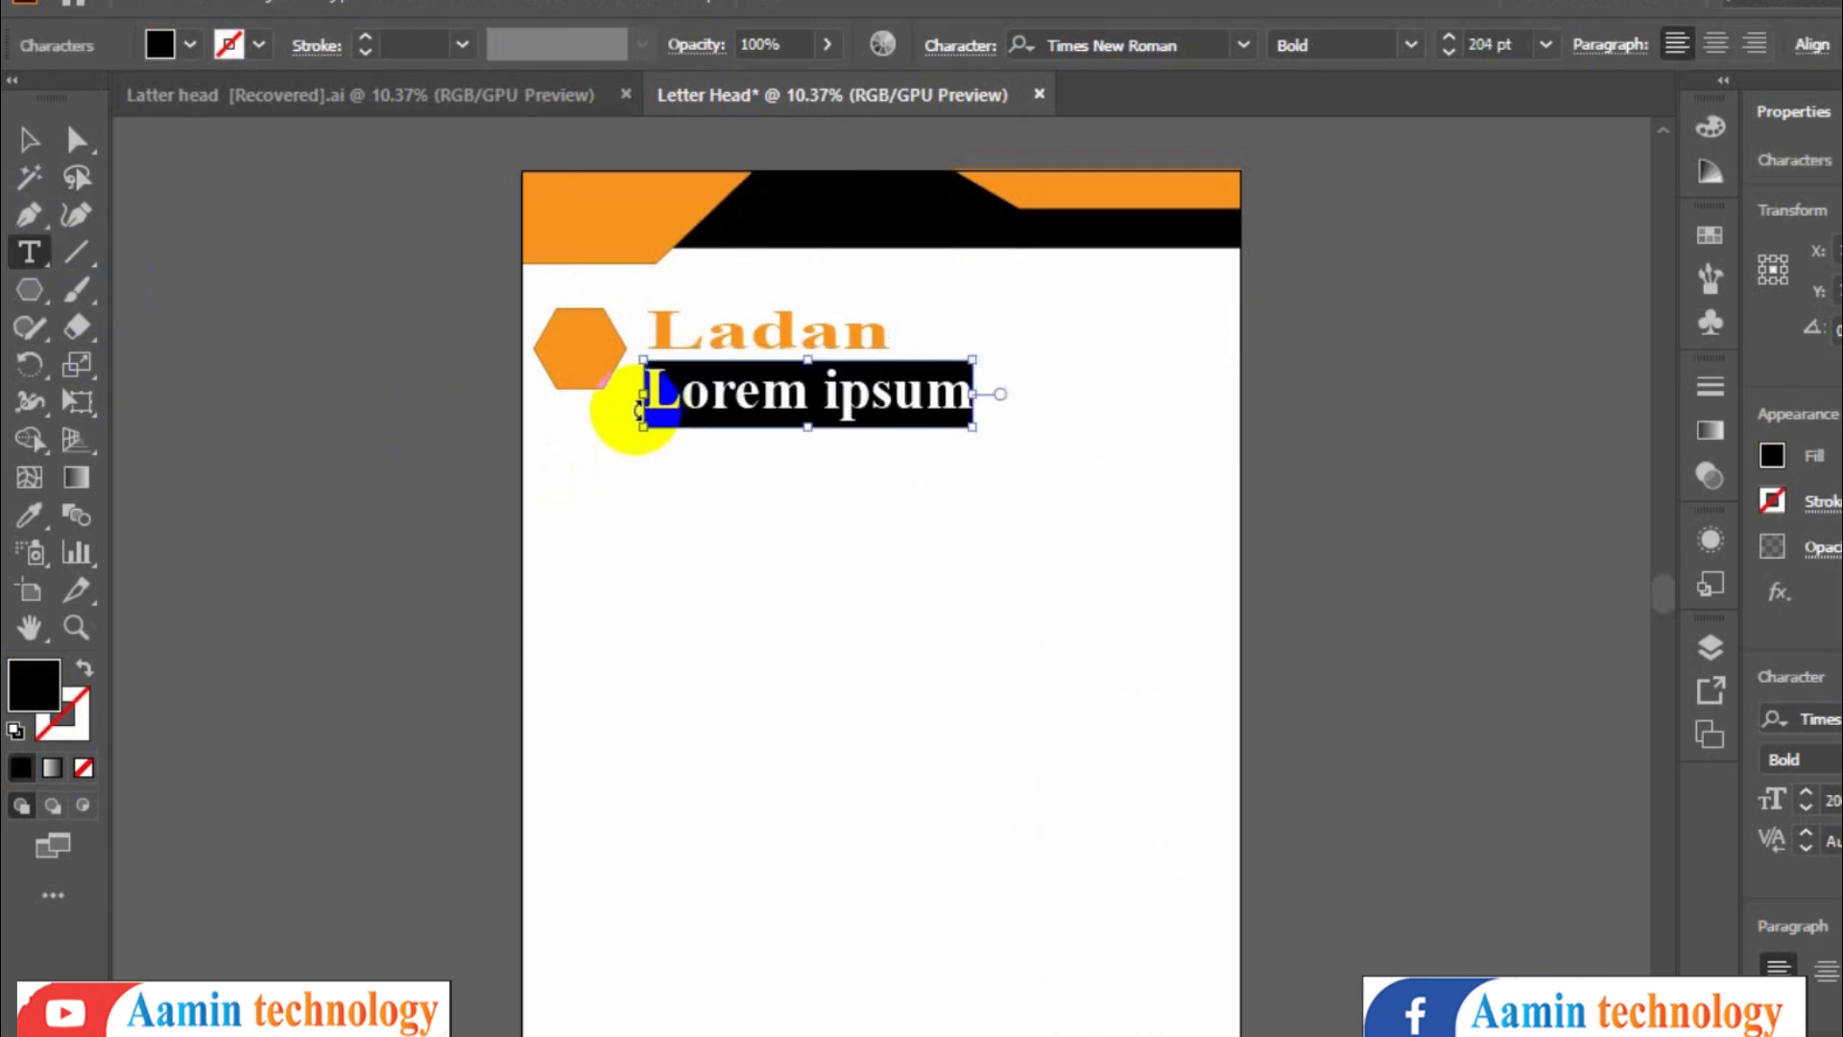
pyautogui.hotkey('ctrl', 'shift', ',')
pyautogui.hotkey('ctrl', 'shift', ',')
pyautogui.hotkey('ctrl', 'shift', ',')
pyautogui.hotkey('ctrl', 'shift', ',')
pyautogui.hotkey('ctrl', 'shift', ',')
pyautogui.hotkey('ctrl', 'shift', ',')
pyautogui.hotkey('ctrl', 'shift', ',')
pyautogui.hotkey('ctrl', 'shift', ',')
pyautogui.hotkey('ctrl', 'shift', ',')
pyautogui.hotkey('ctrl', 'shift', ',')
pyautogui.hotkey('ctrl', 'shift', ',')
pyautogui.hotkey('ctrl', 'shift', ',')
pyautogui.hotkey('ctrl', 'shift', ',')
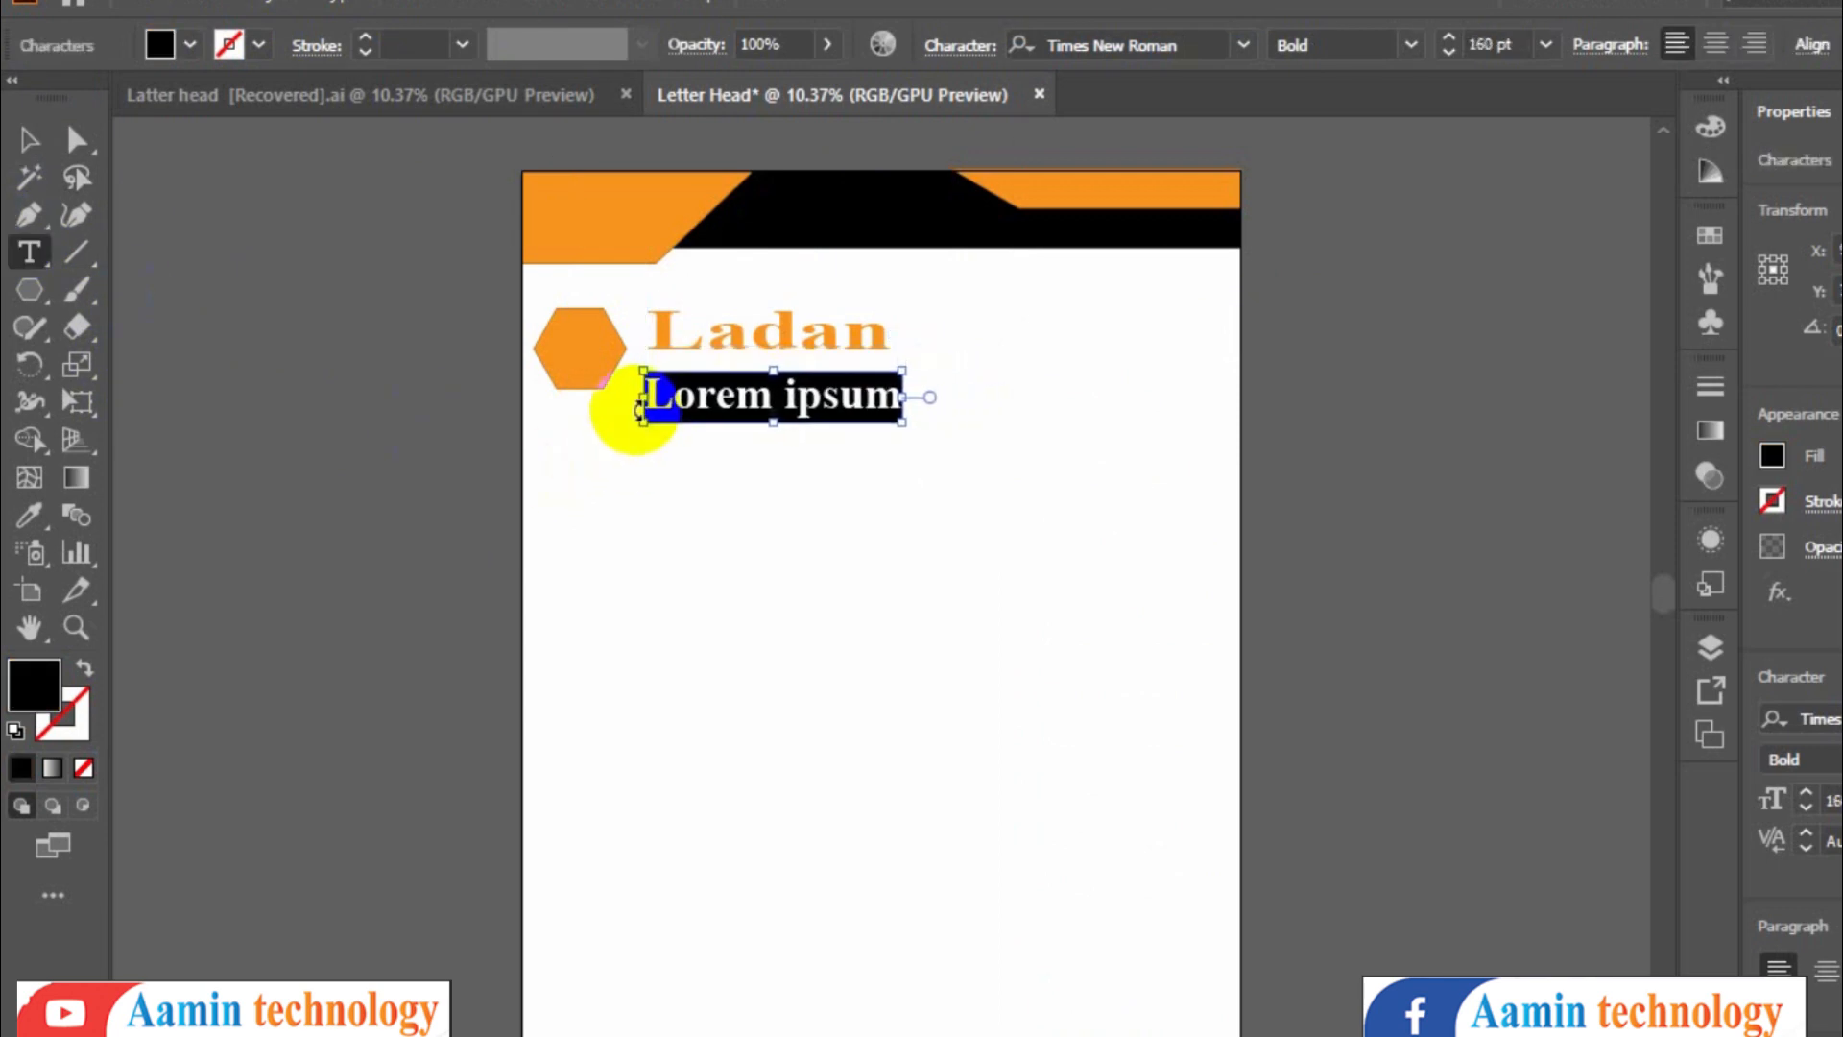
pyautogui.write('www.ladan.com')
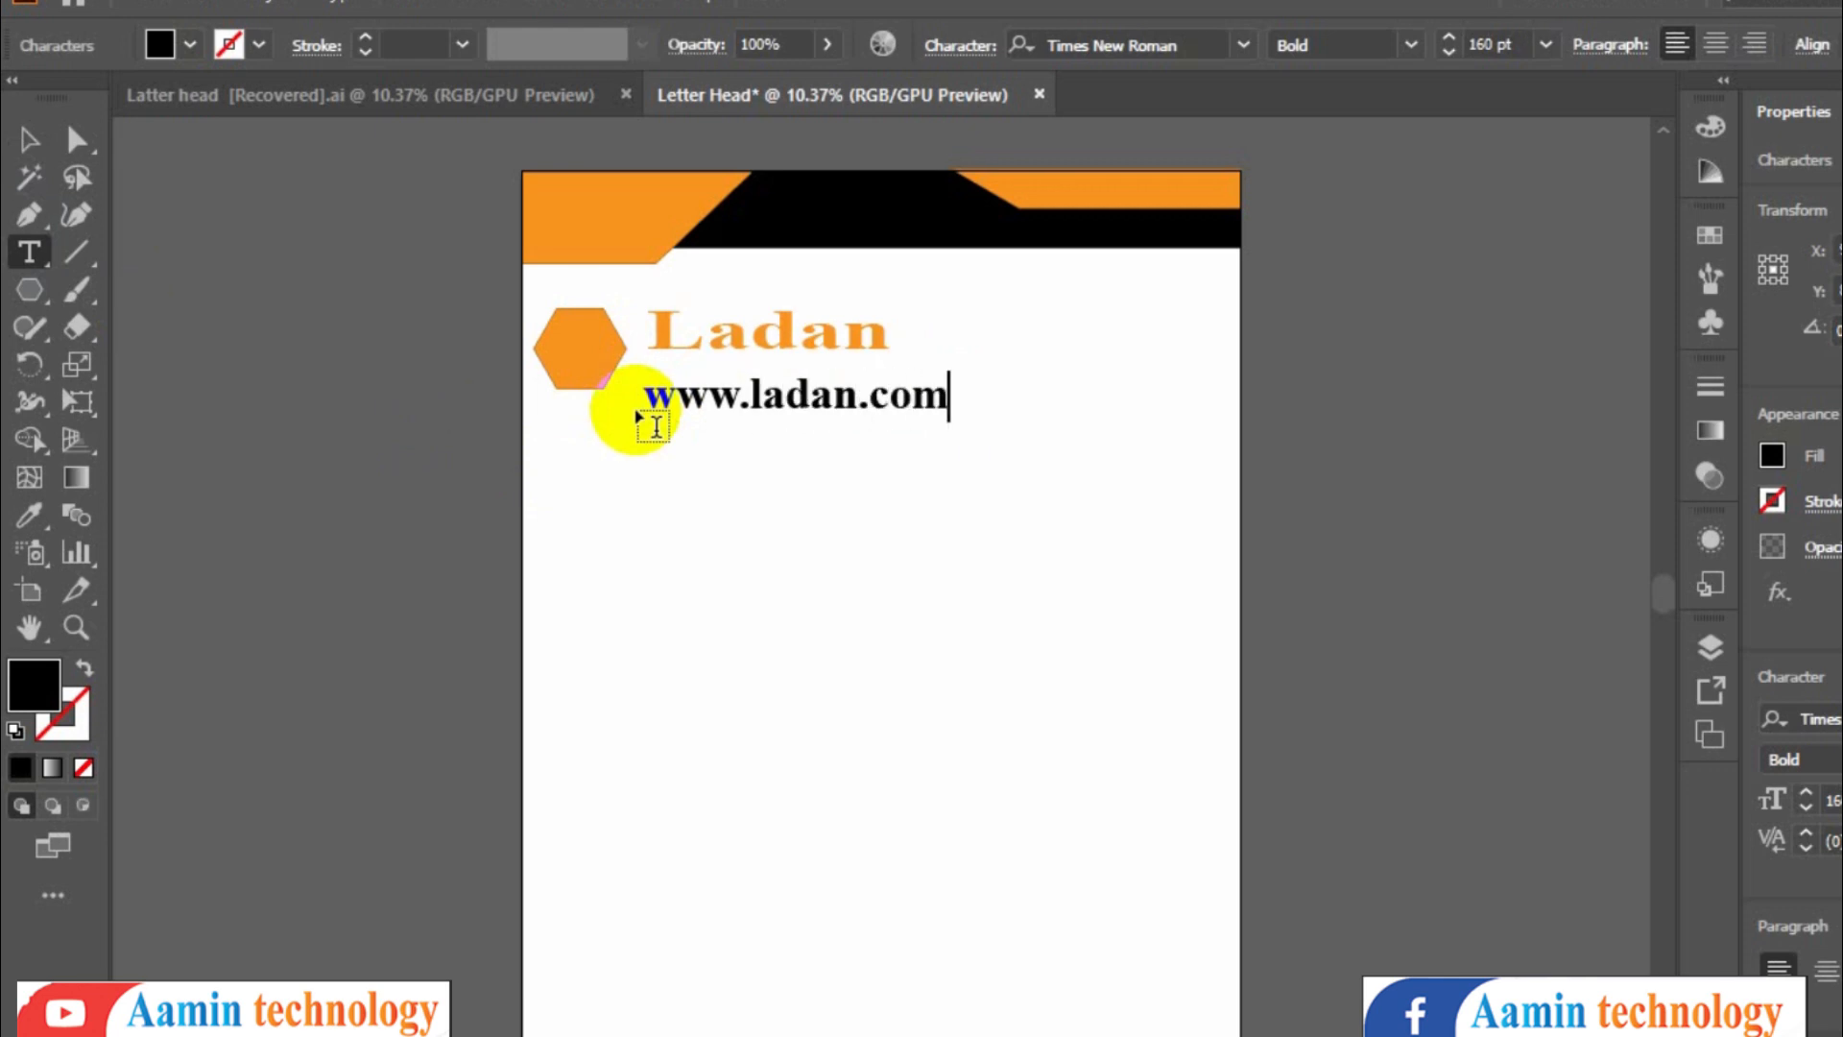
pyautogui.hotkey('ctrl', 'a')
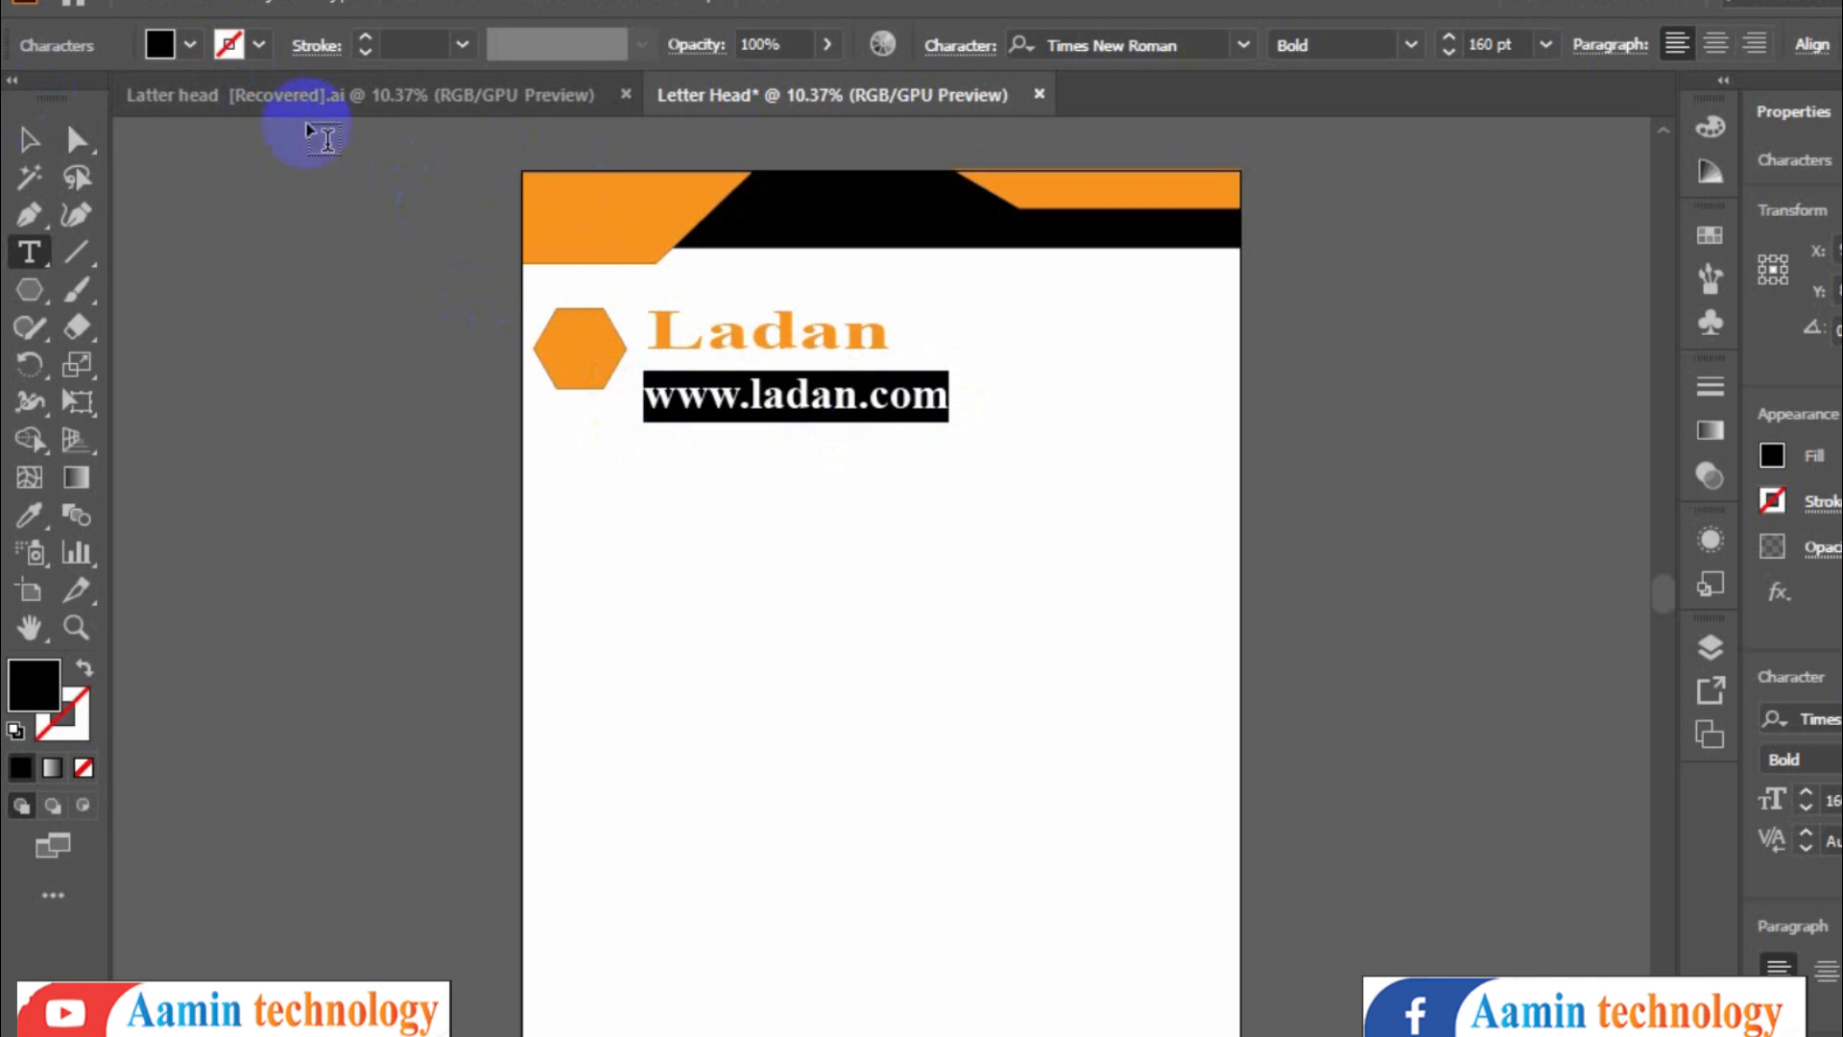
pyautogui.click(190, 44)
pyautogui.click(302, 97)
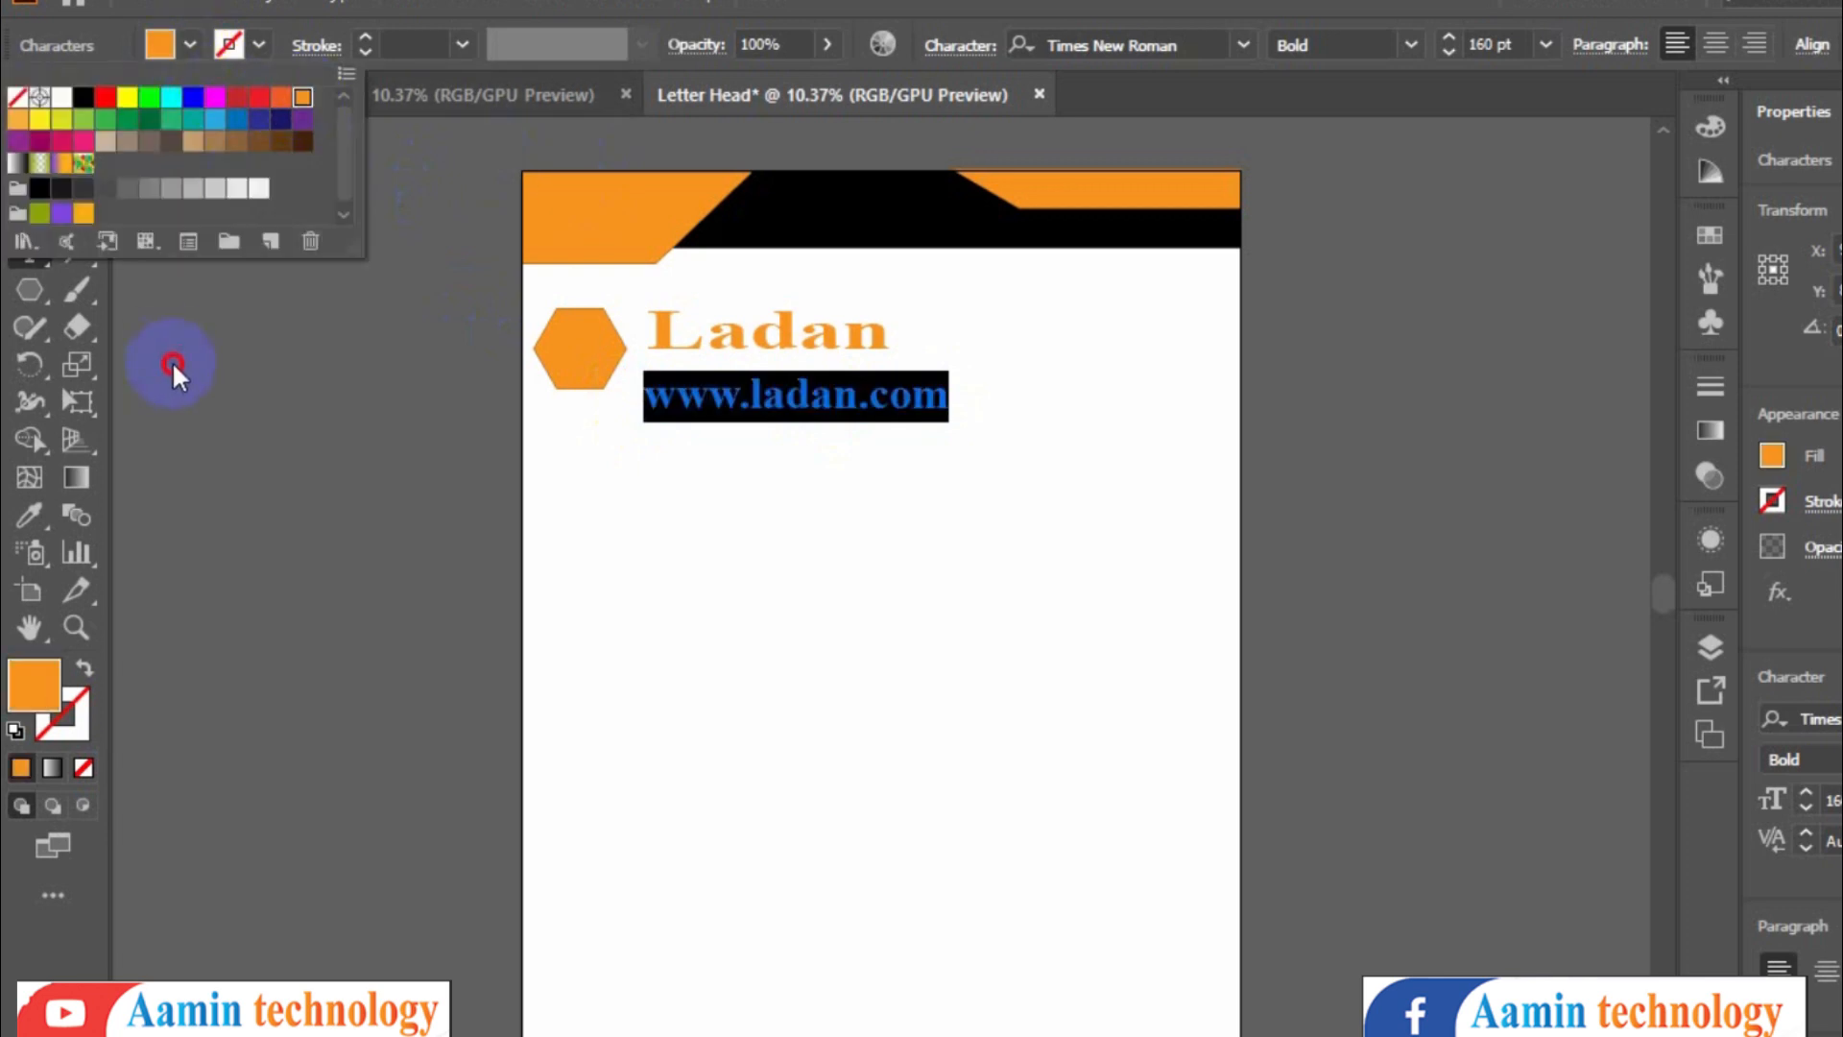
pyautogui.click(171, 361)
# - Shrink the website text and scale the whole hexagon-and-text logo down beside the header's left corner
pyautogui.click(30, 139)
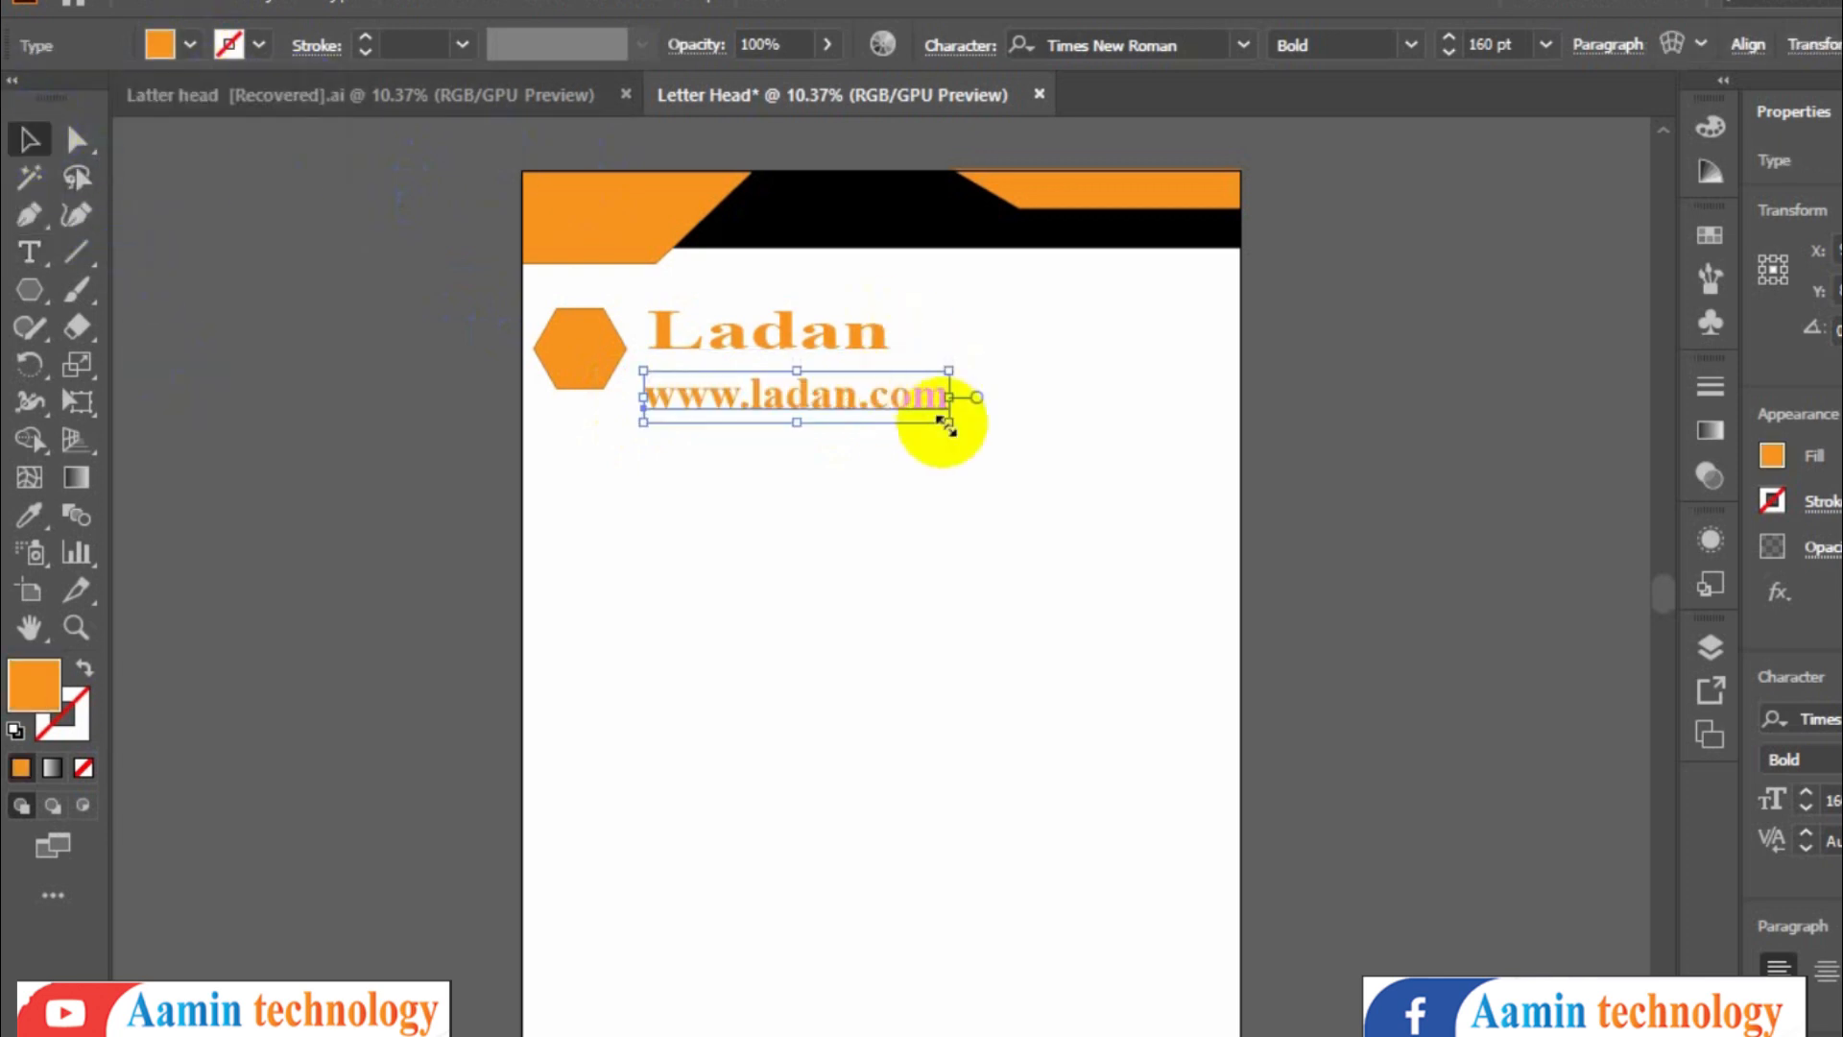
pyautogui.moveTo(946, 423); pyautogui.dragTo(879, 401)
pyautogui.click(939, 477)
pyautogui.moveTo(476, 290); pyautogui.dragTo(808, 378)
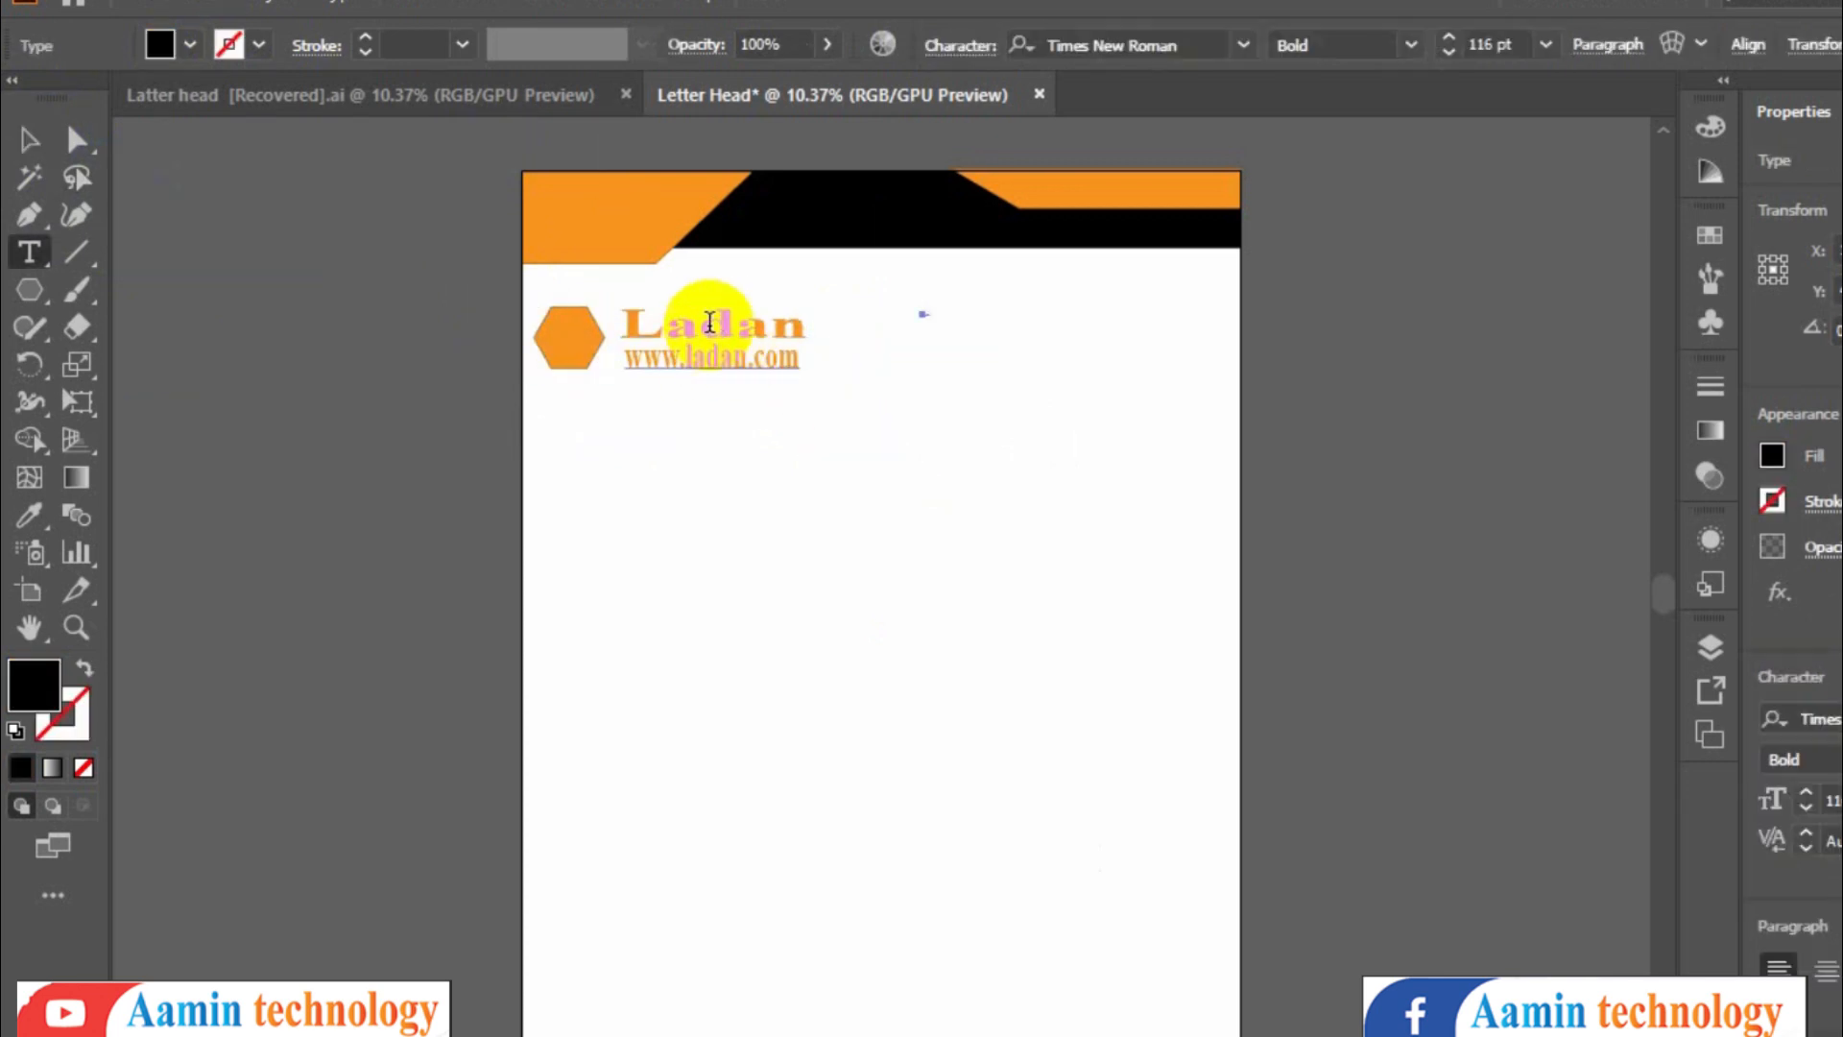
# - Copy the contact details block from the reference file and paste it at the top right below the header
pyautogui.click(490, 89)
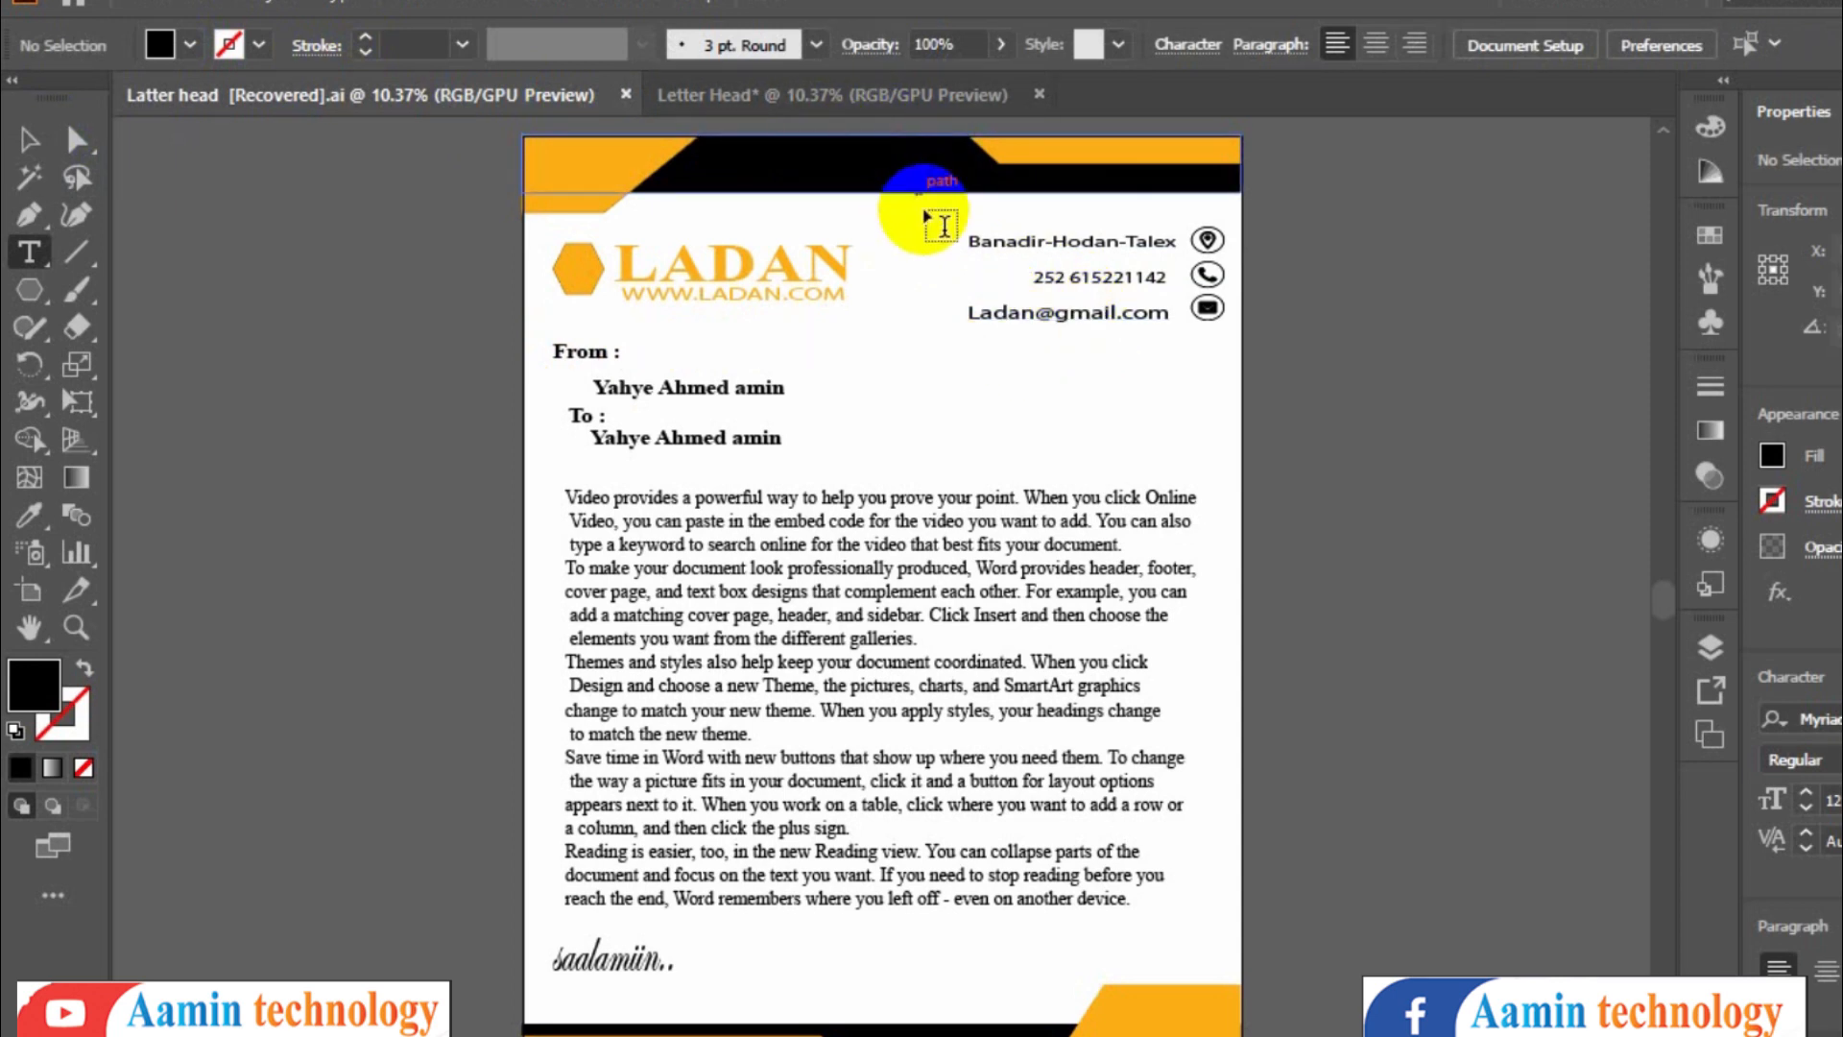
pyautogui.click(29, 142)
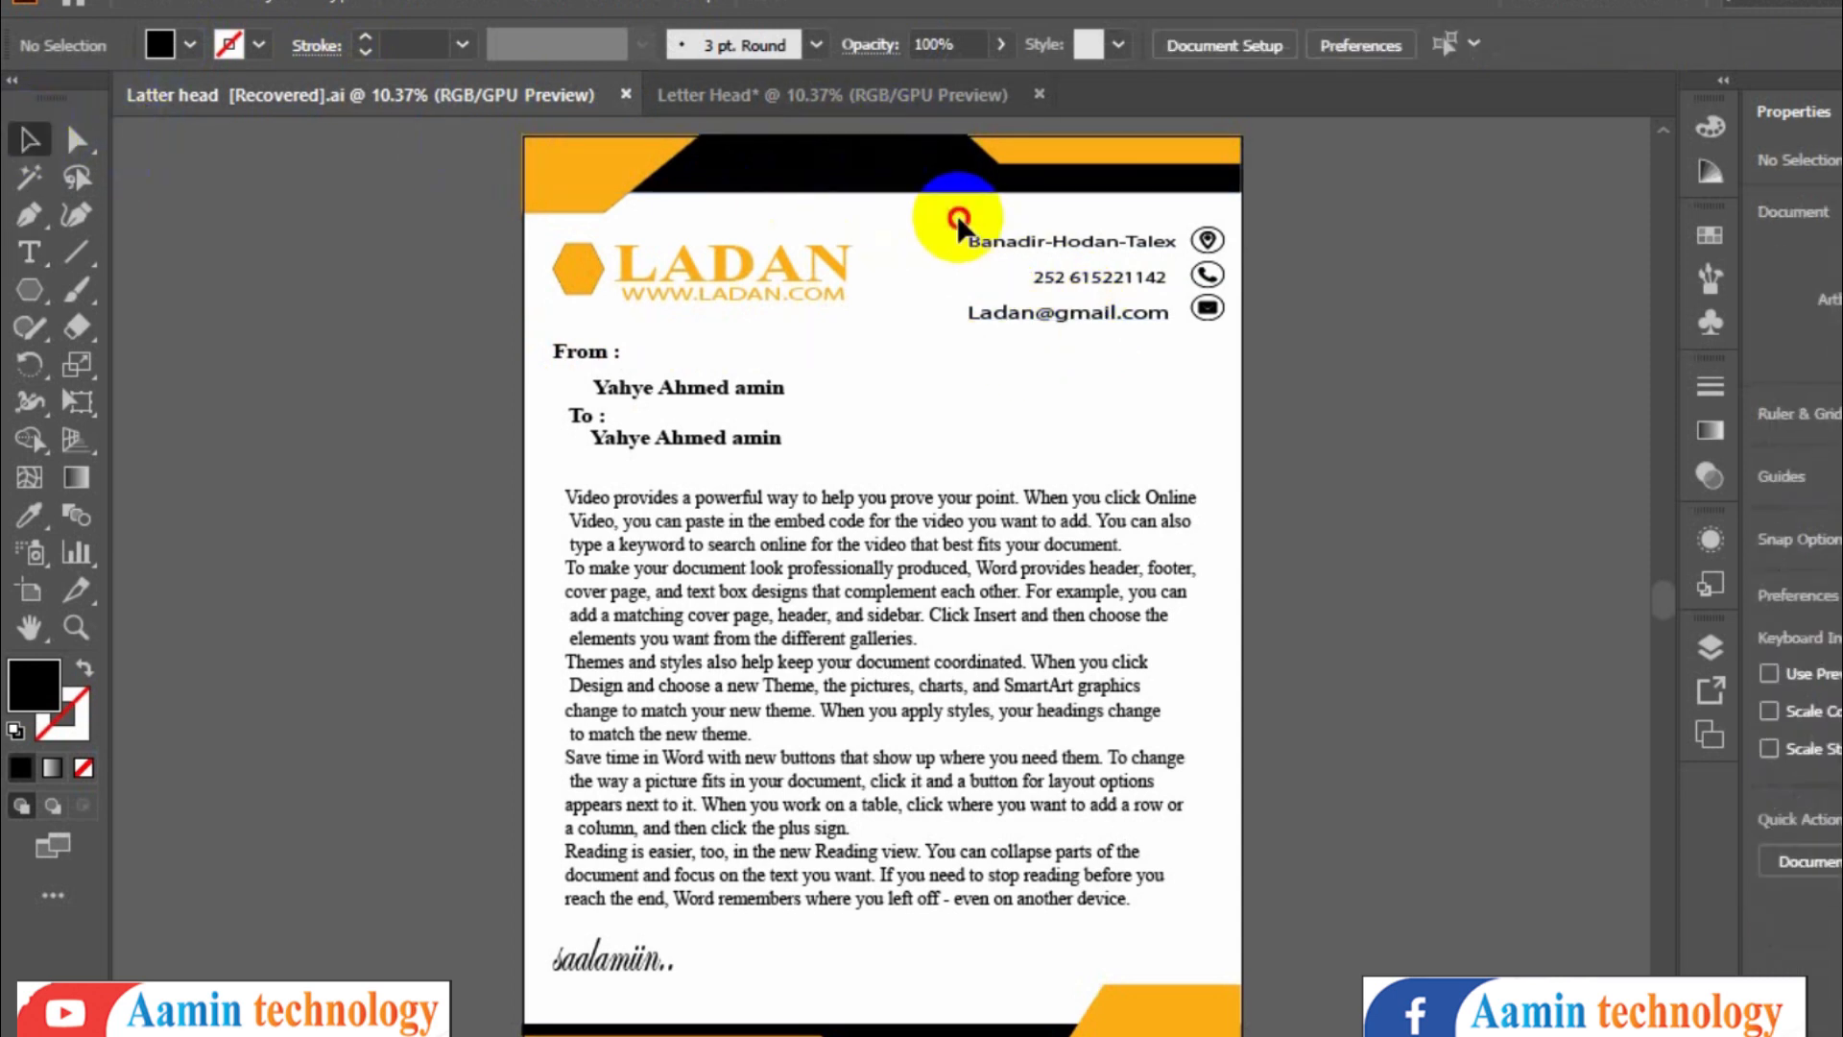
pyautogui.moveTo(957, 217); pyautogui.dragTo(1205, 361)
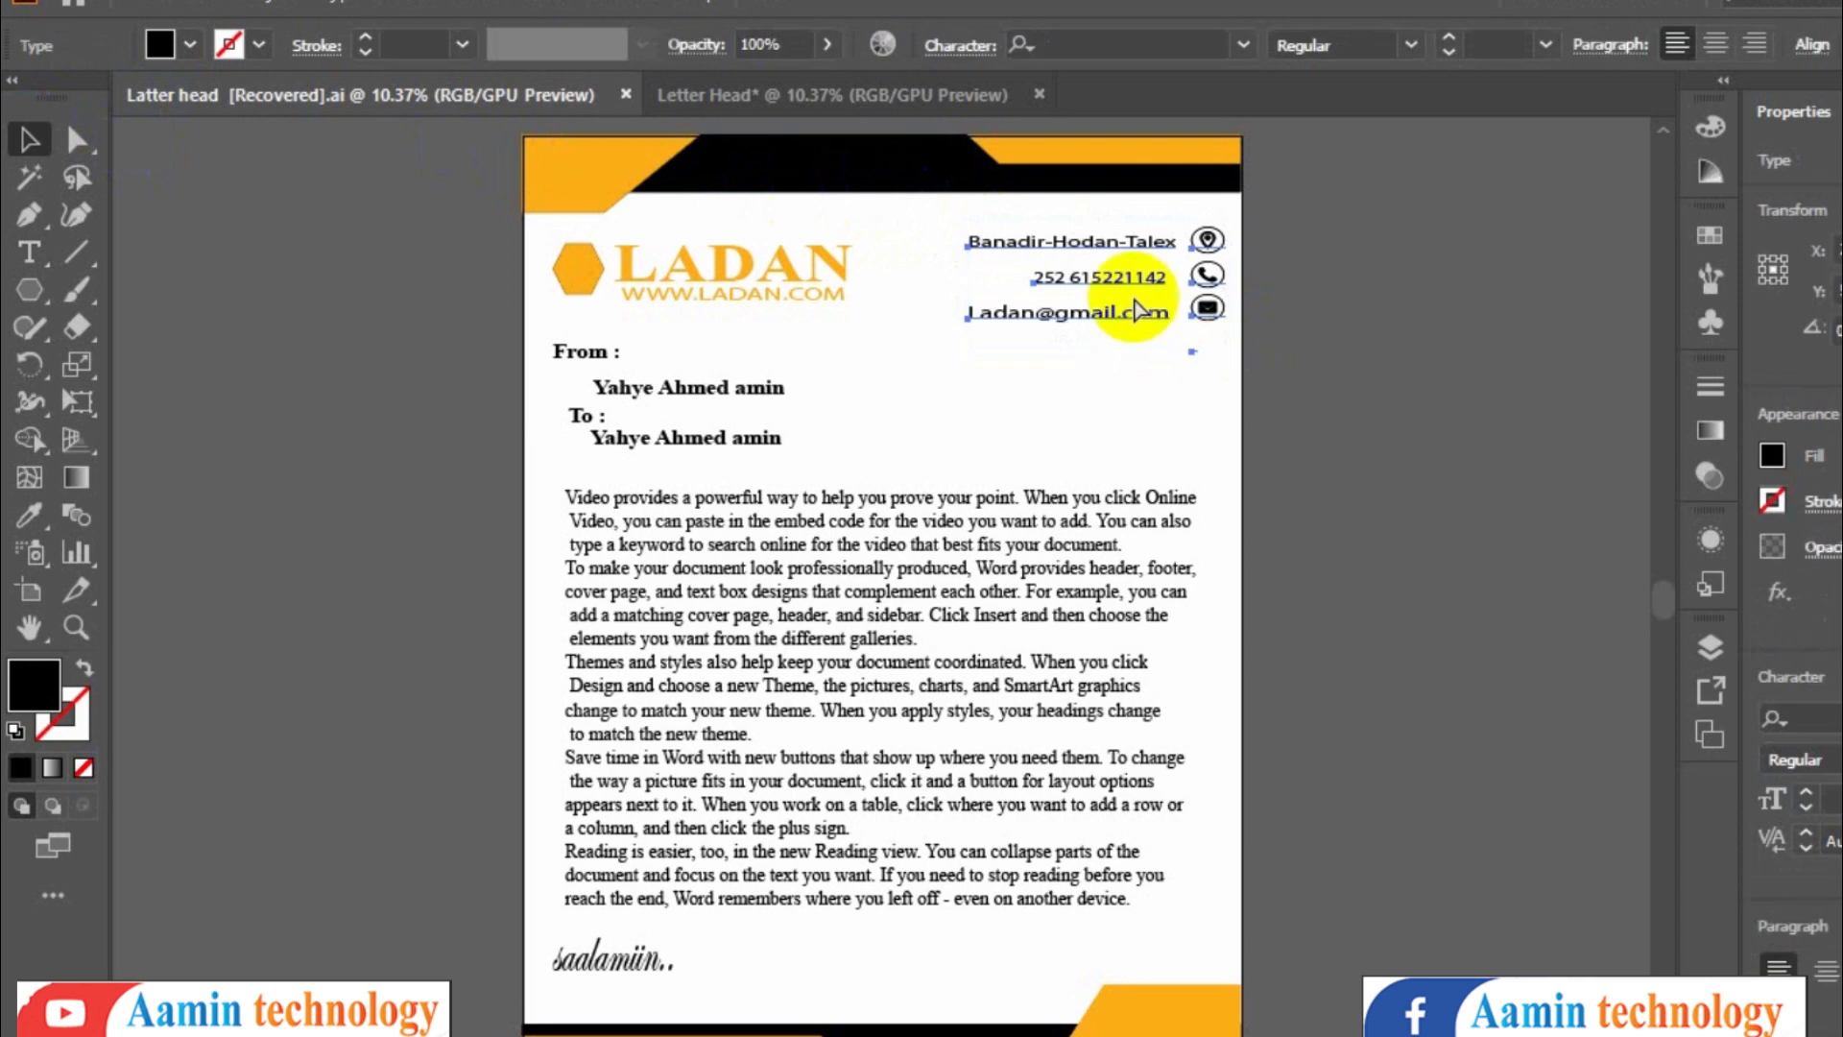
pyautogui.click(778, 92)
pyautogui.hotkey('ctrl', 'v')
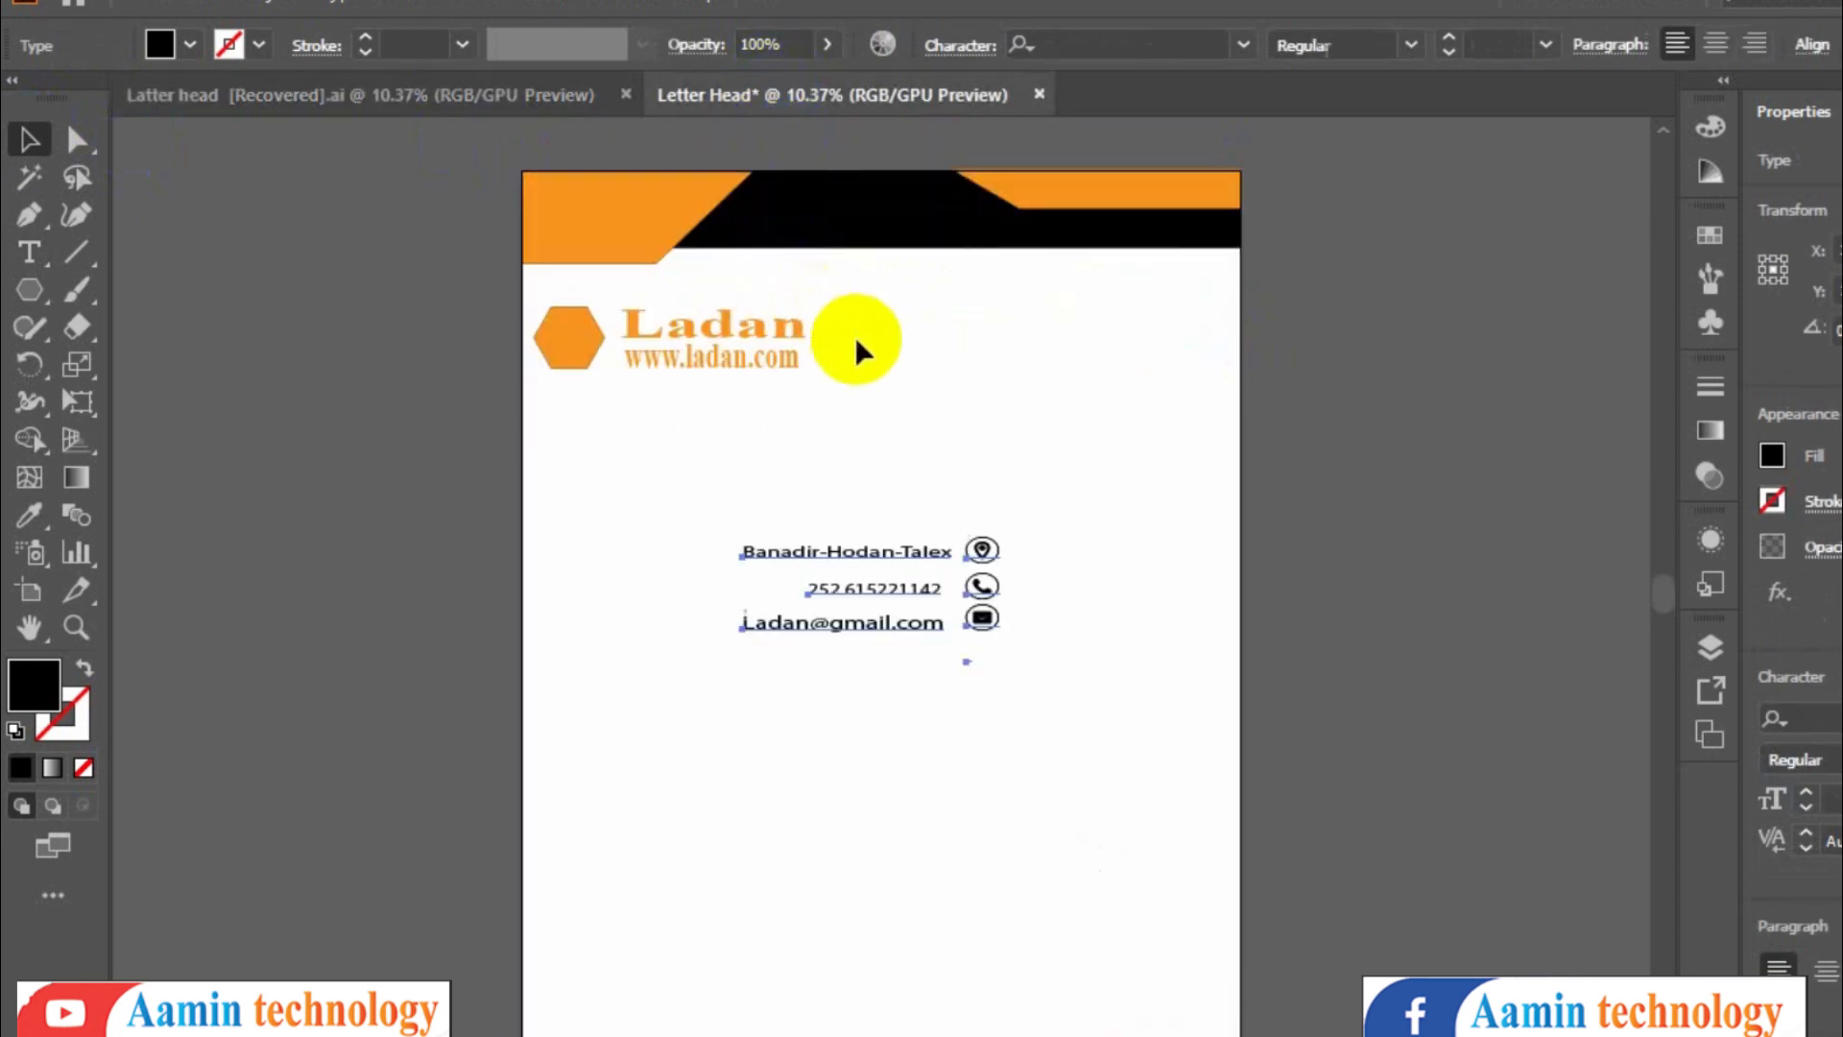
pyautogui.moveTo(989, 545); pyautogui.dragTo(1161, 306)
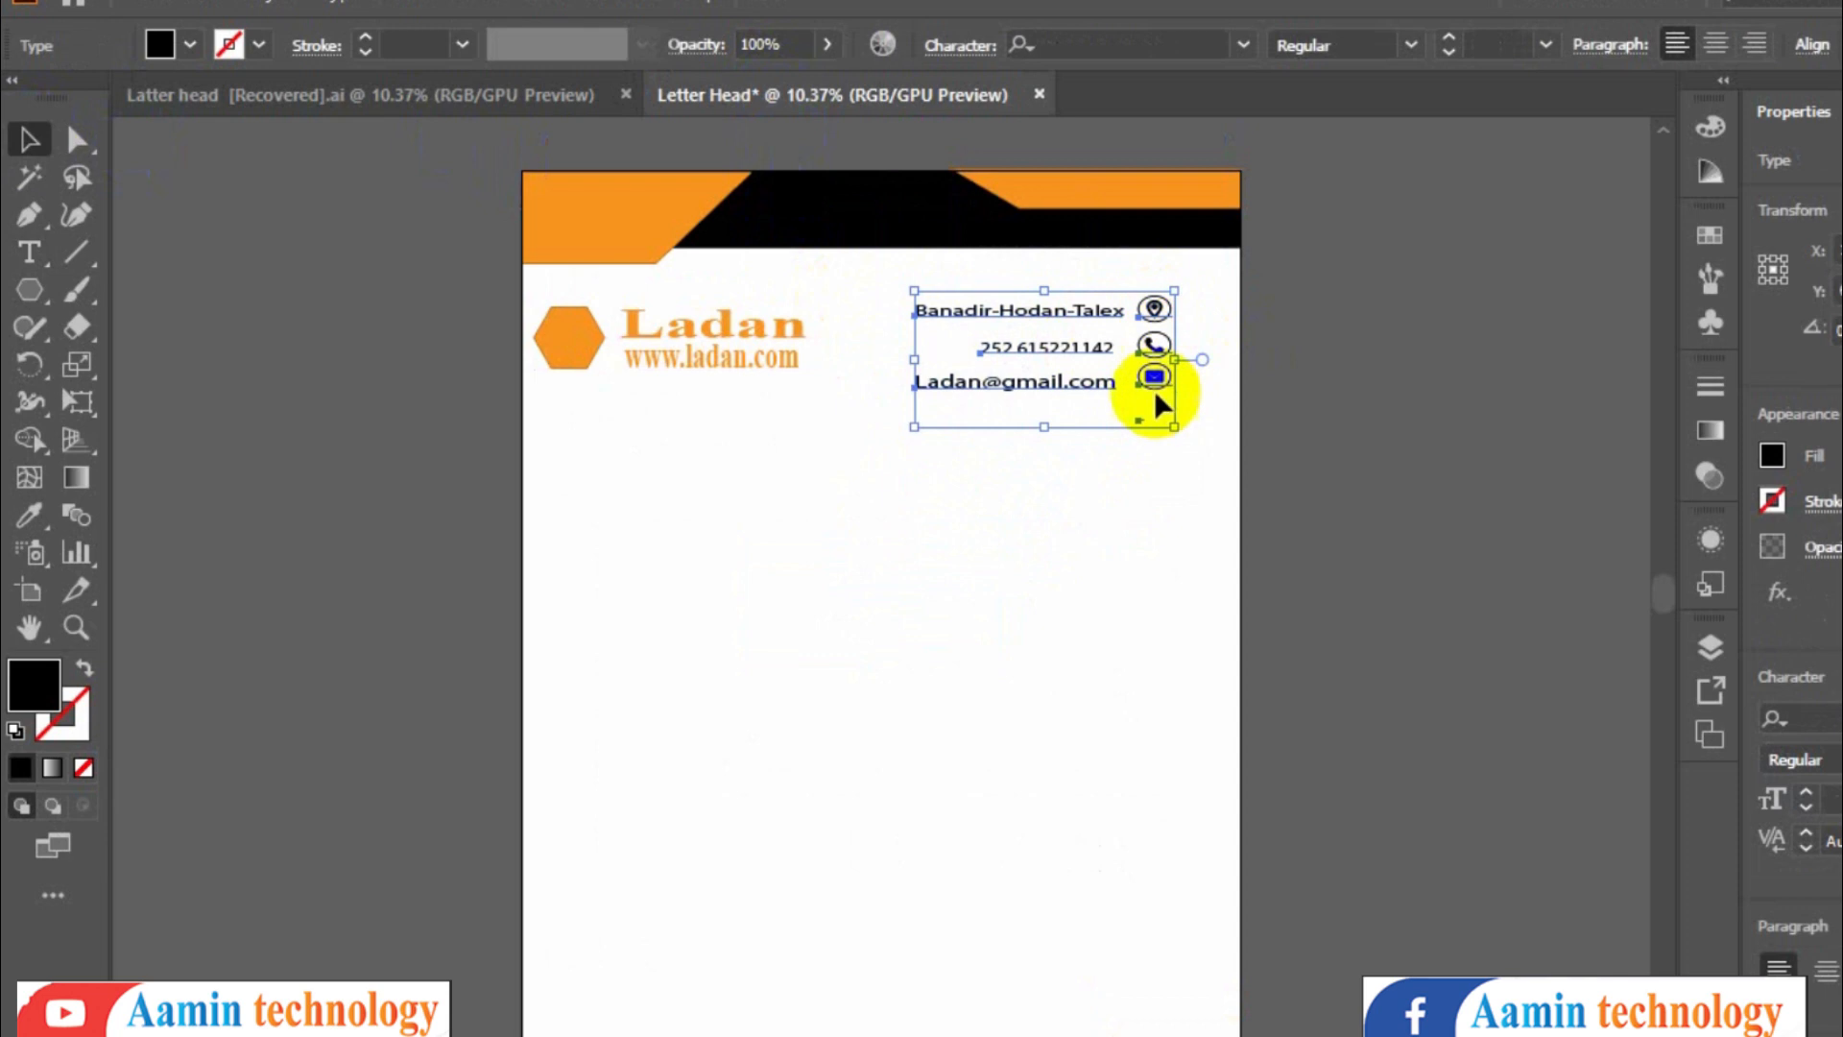
pyautogui.click(1211, 456)
# - Create a sample text object, switch it to the typeecon Regular font and enter a location icon glyph
pyautogui.click(33, 263)
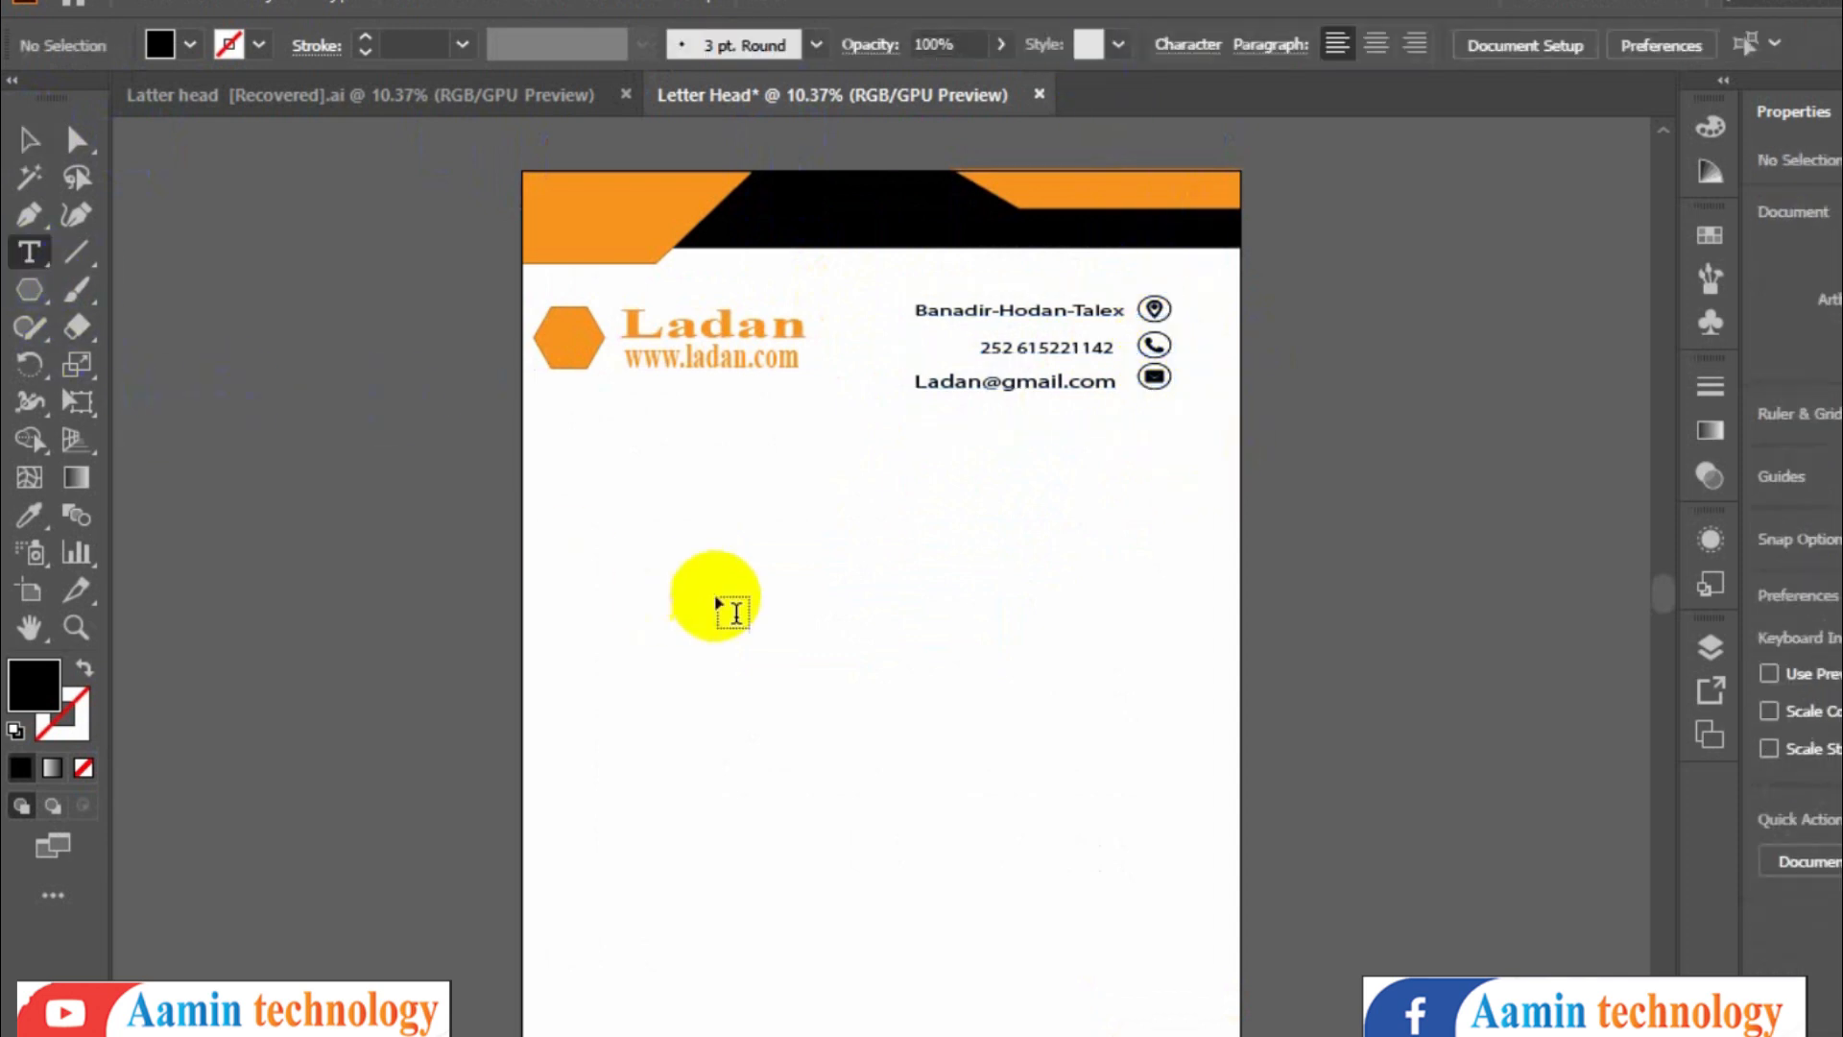
pyautogui.click(727, 605)
pyautogui.write('jdsfjk')
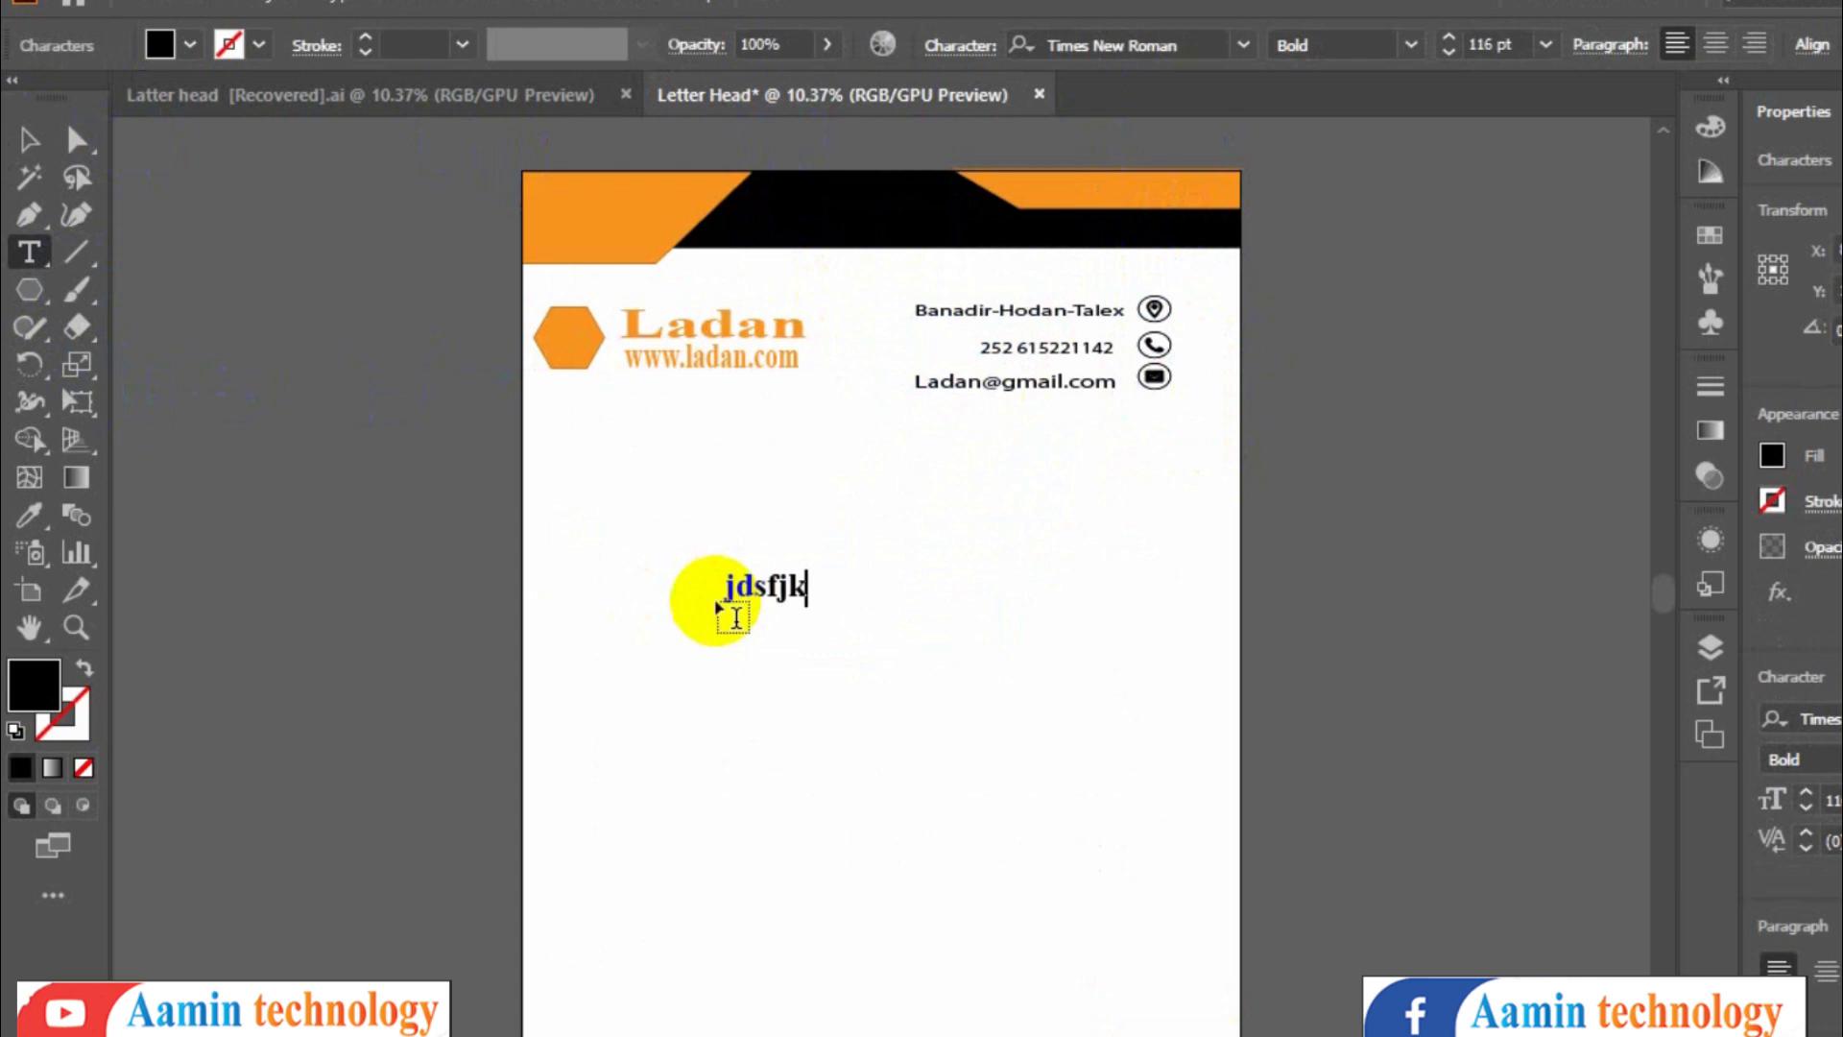
pyautogui.hotkey('ctrl', 'a')
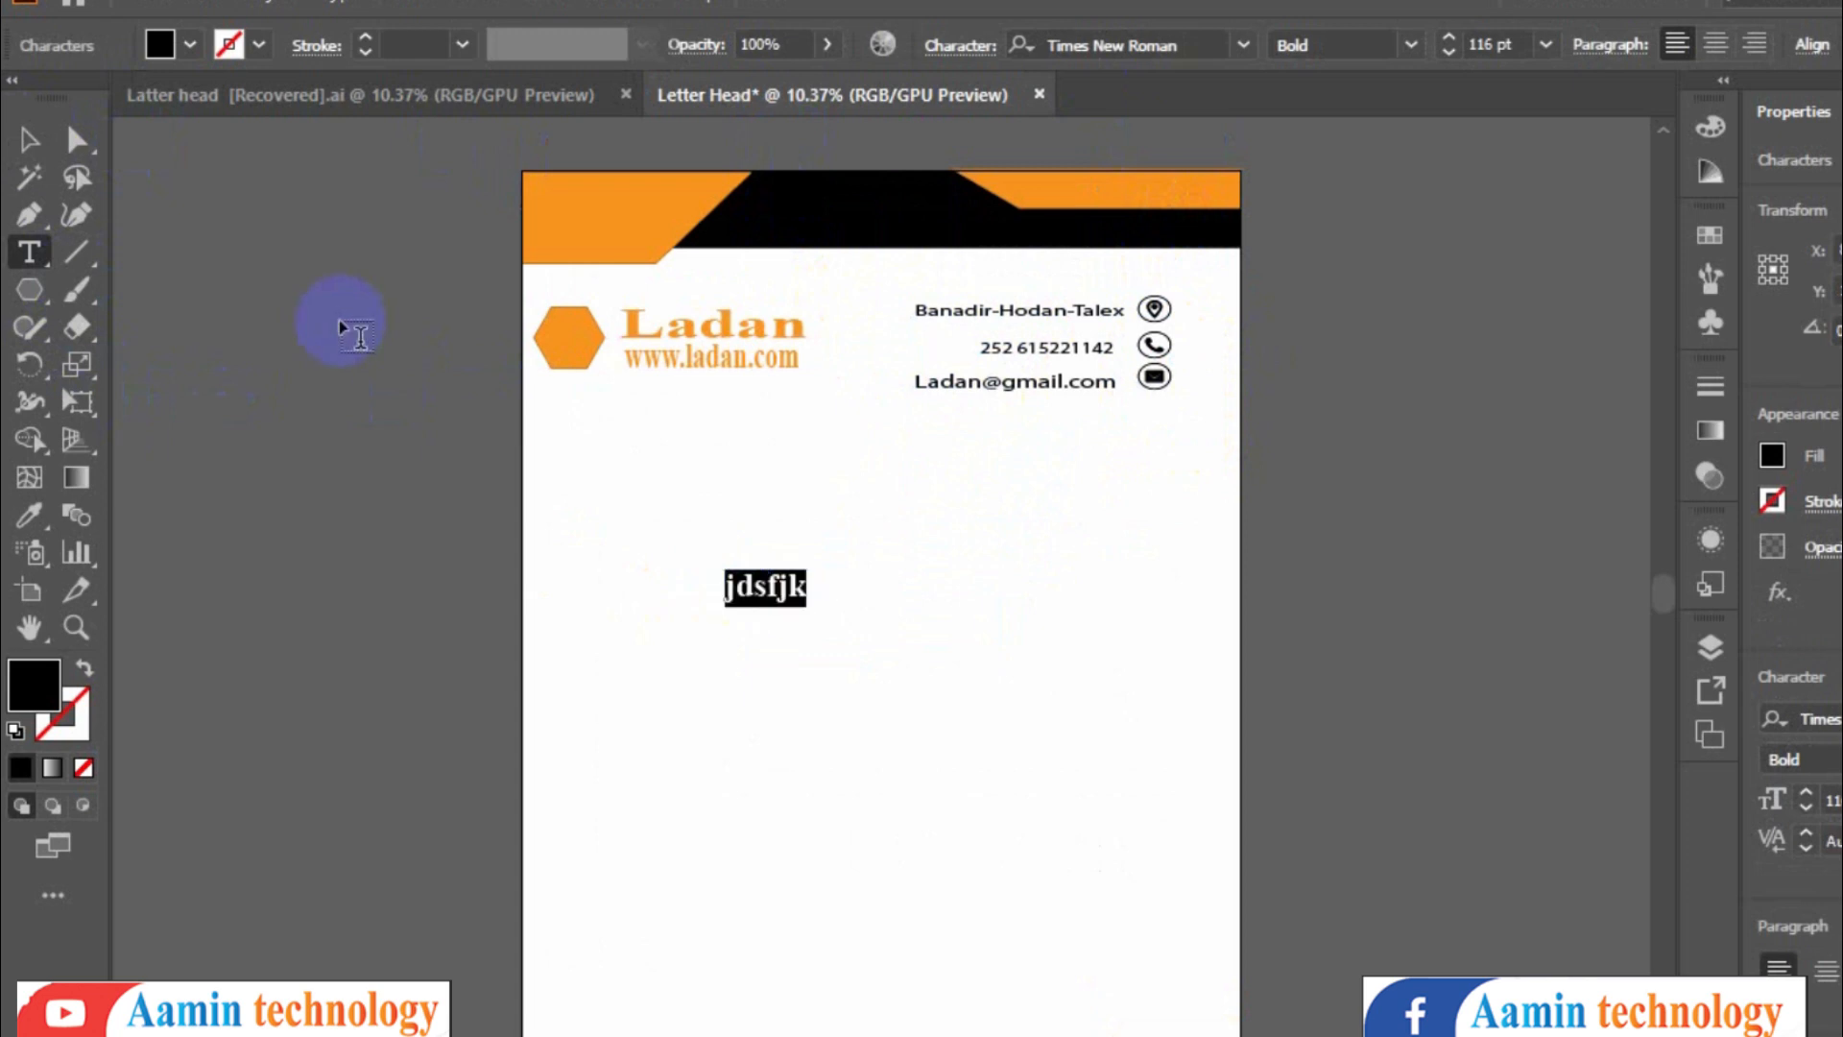
pyautogui.click(1121, 36)
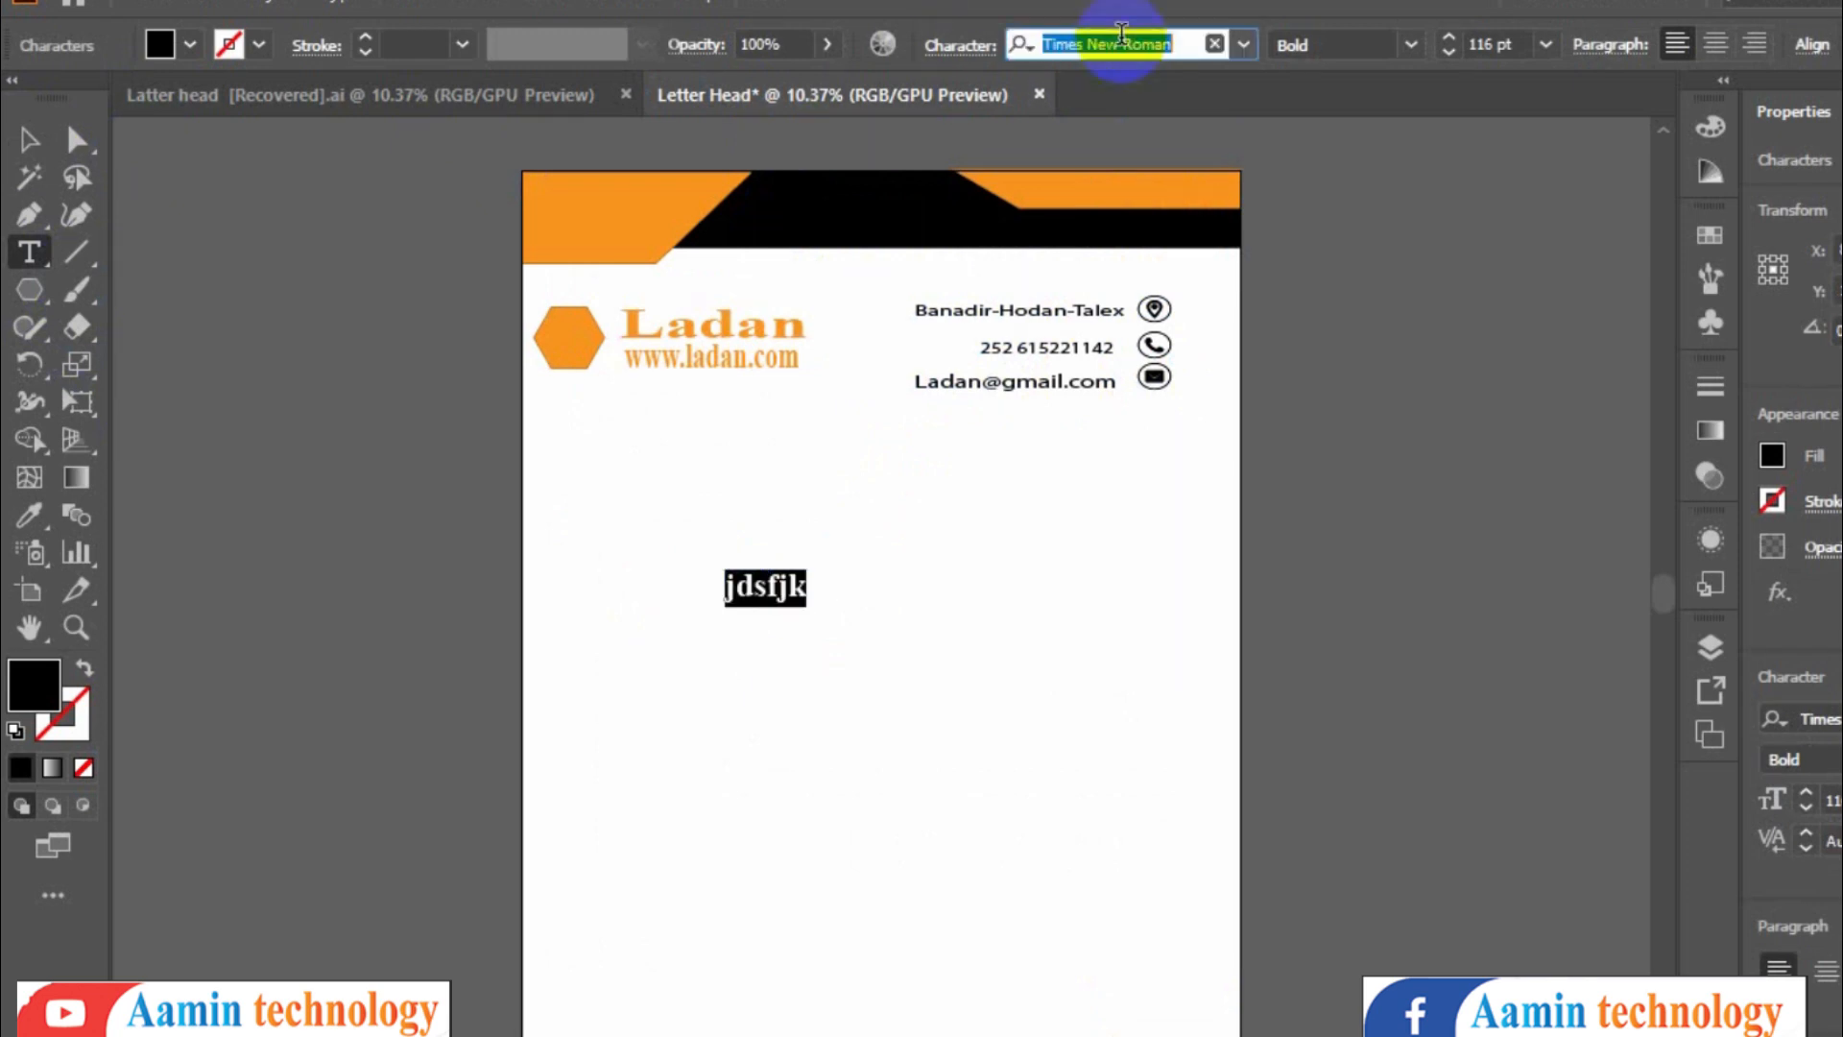
pyautogui.write('type')
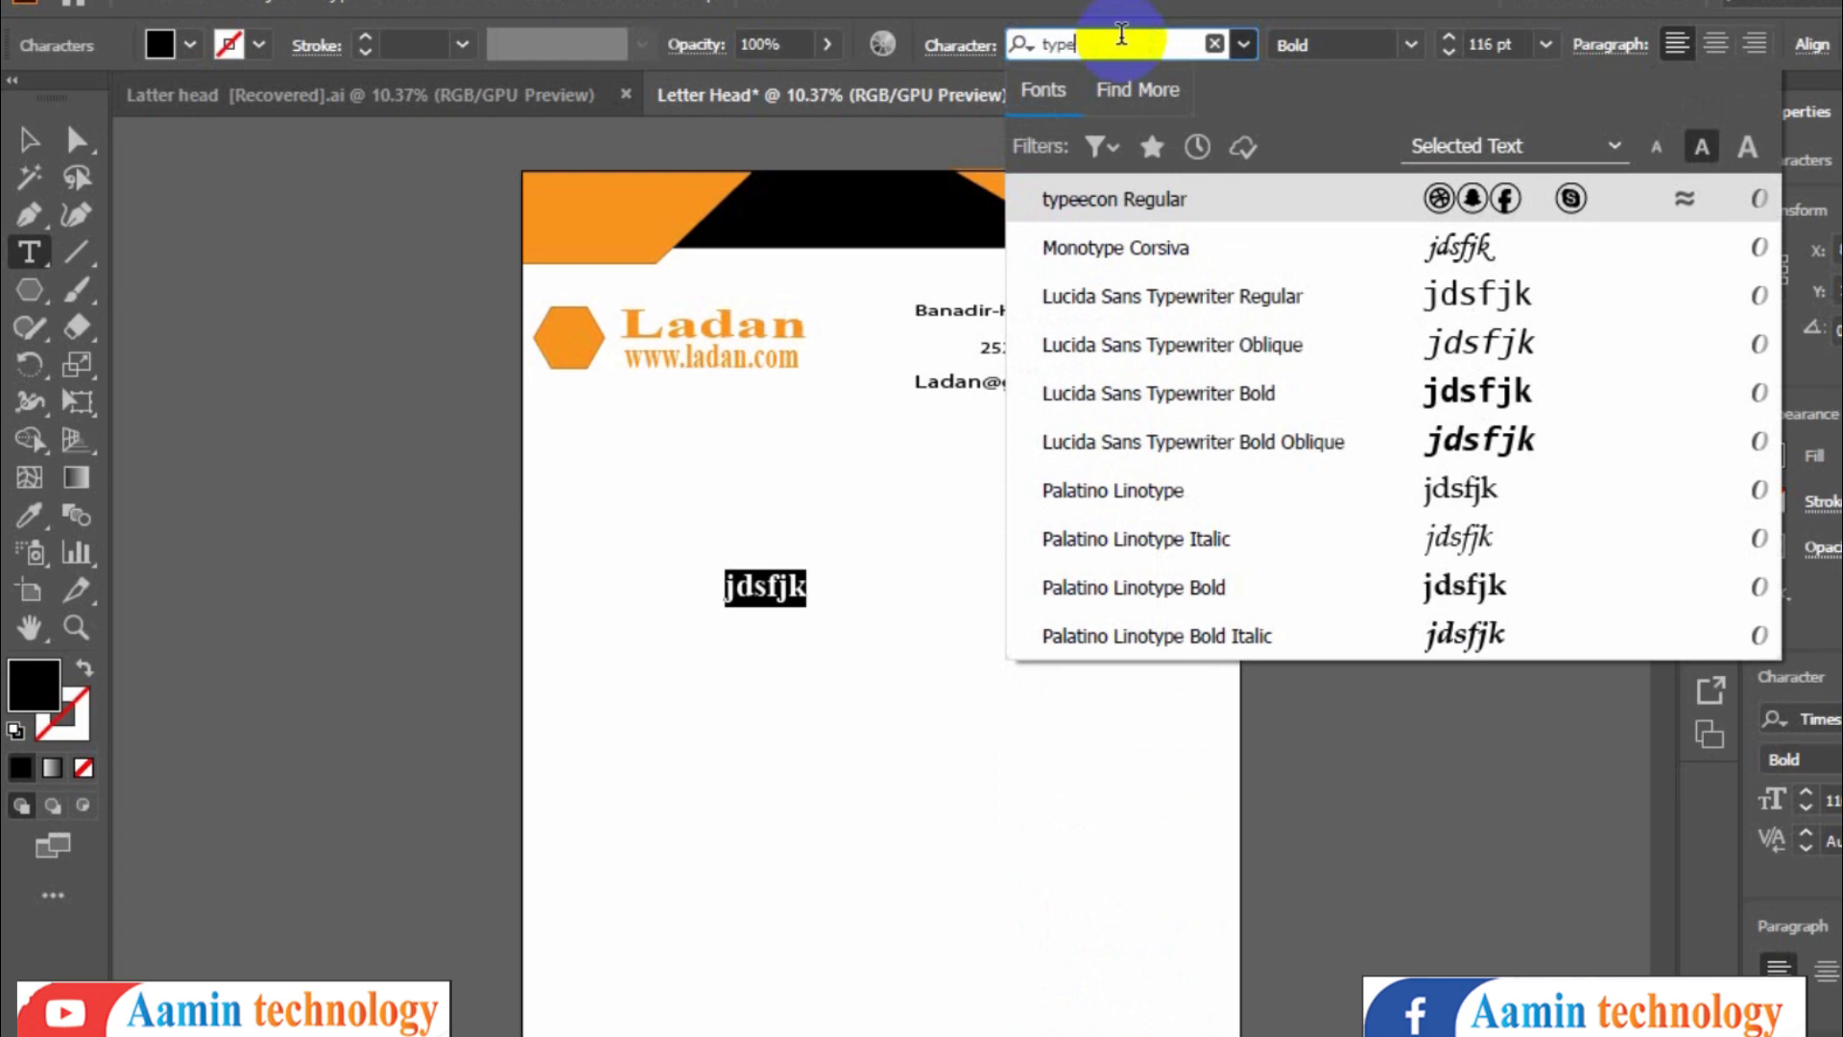
pyautogui.click(1551, 209)
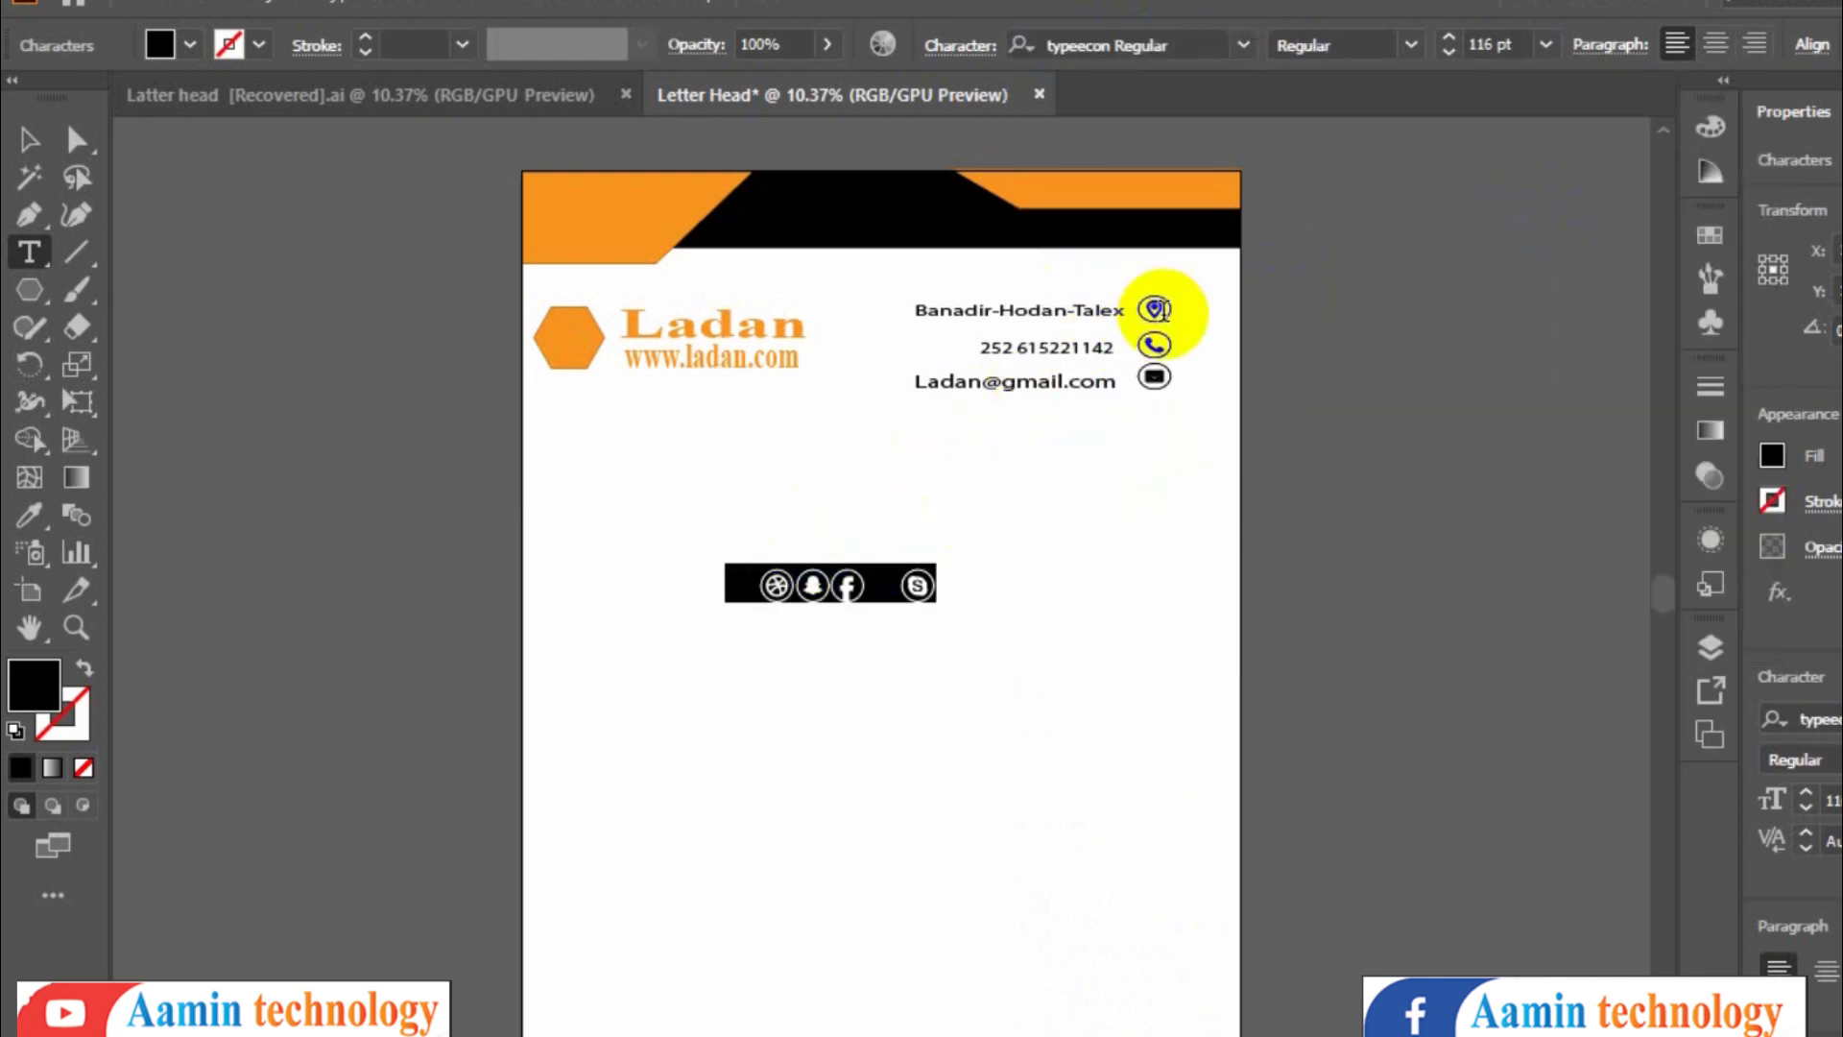
pyautogui.write('l')
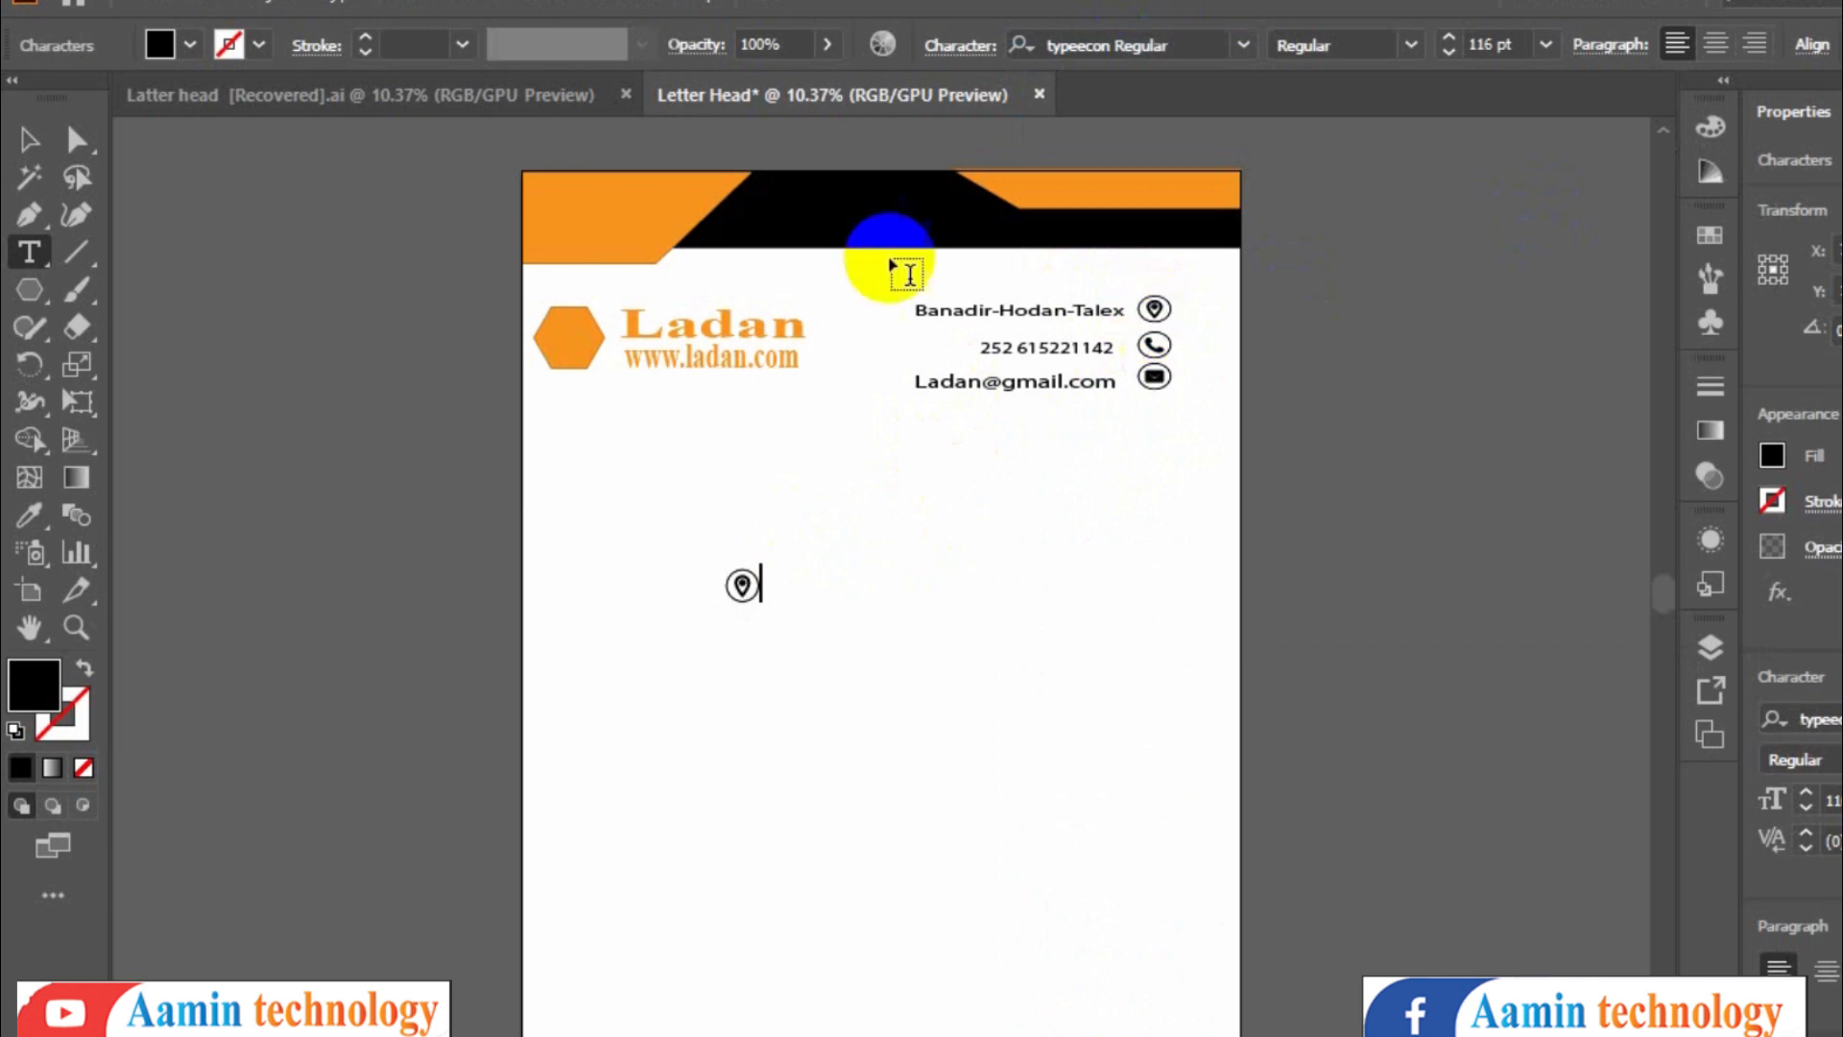
# - Duplicate the location icon downward and change the copies into phone and e-mail icon glyphs
pyautogui.click(23, 142)
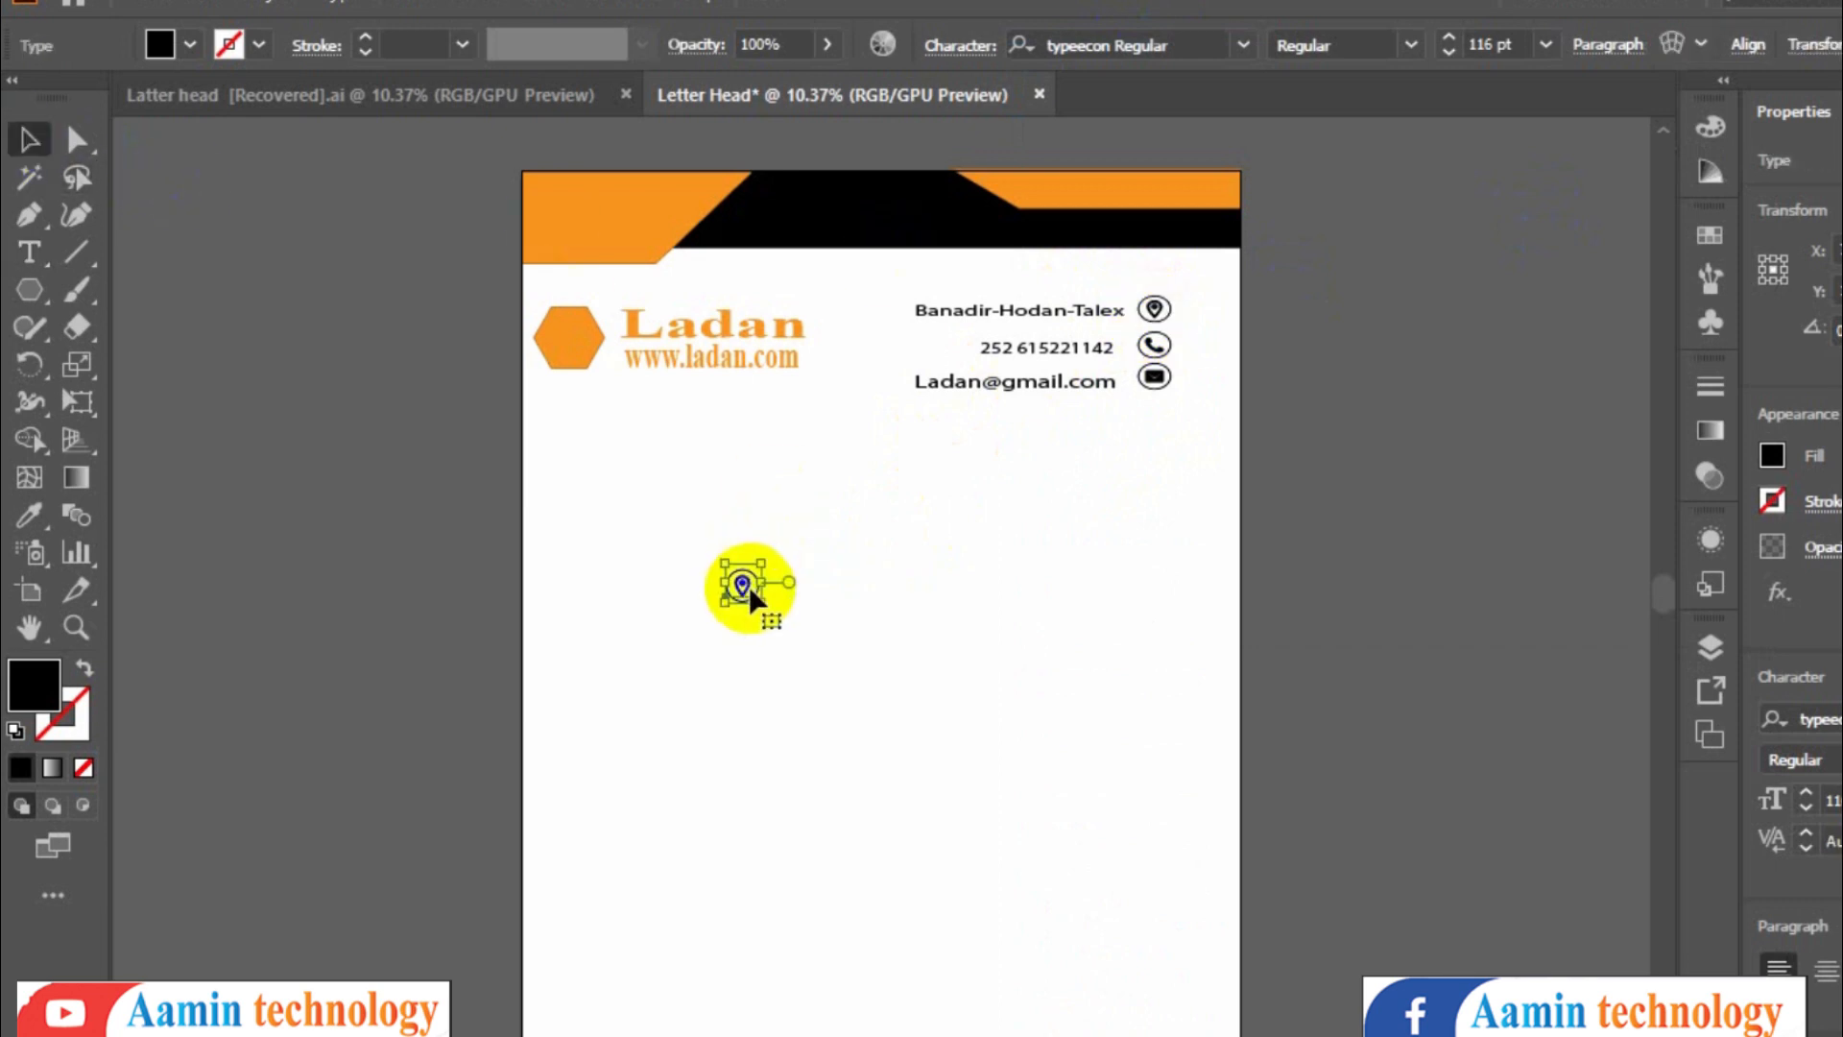
pyautogui.moveTo(750, 591); pyautogui.dragTo(749, 731)
pyautogui.doubleClick(744, 648)
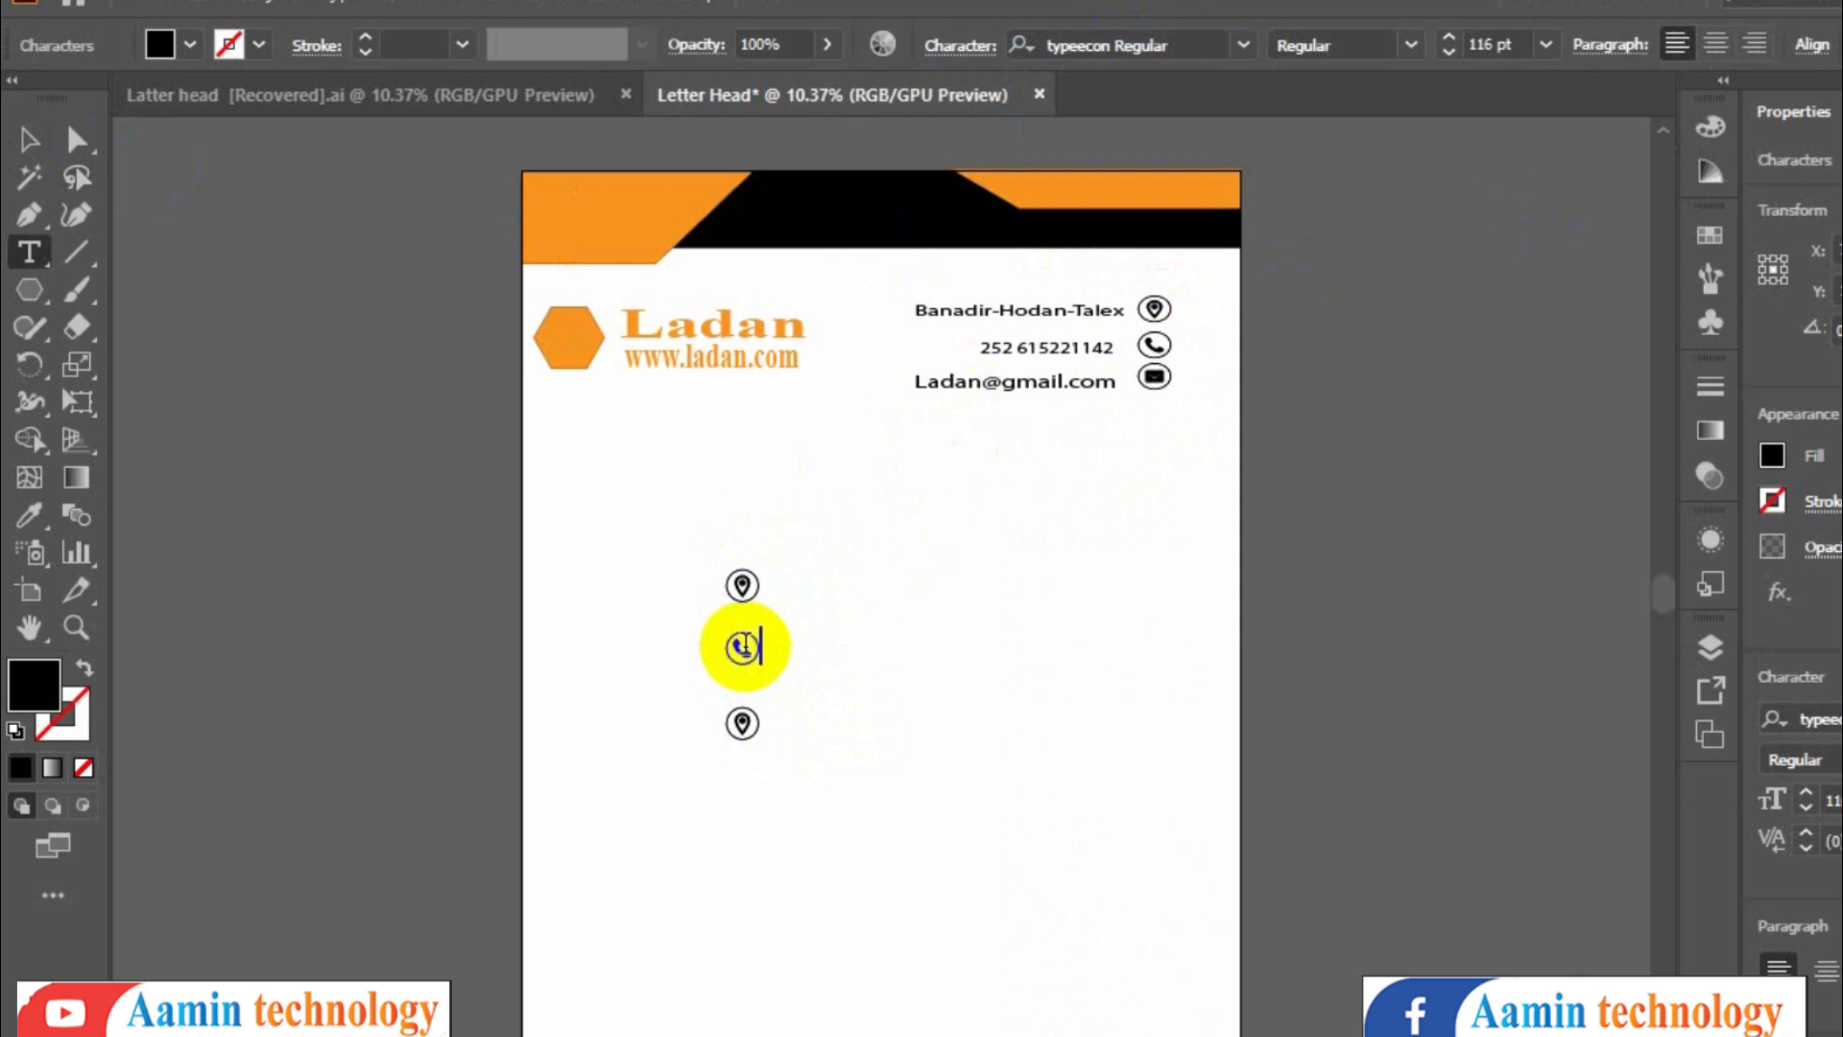
pyautogui.click(26, 138)
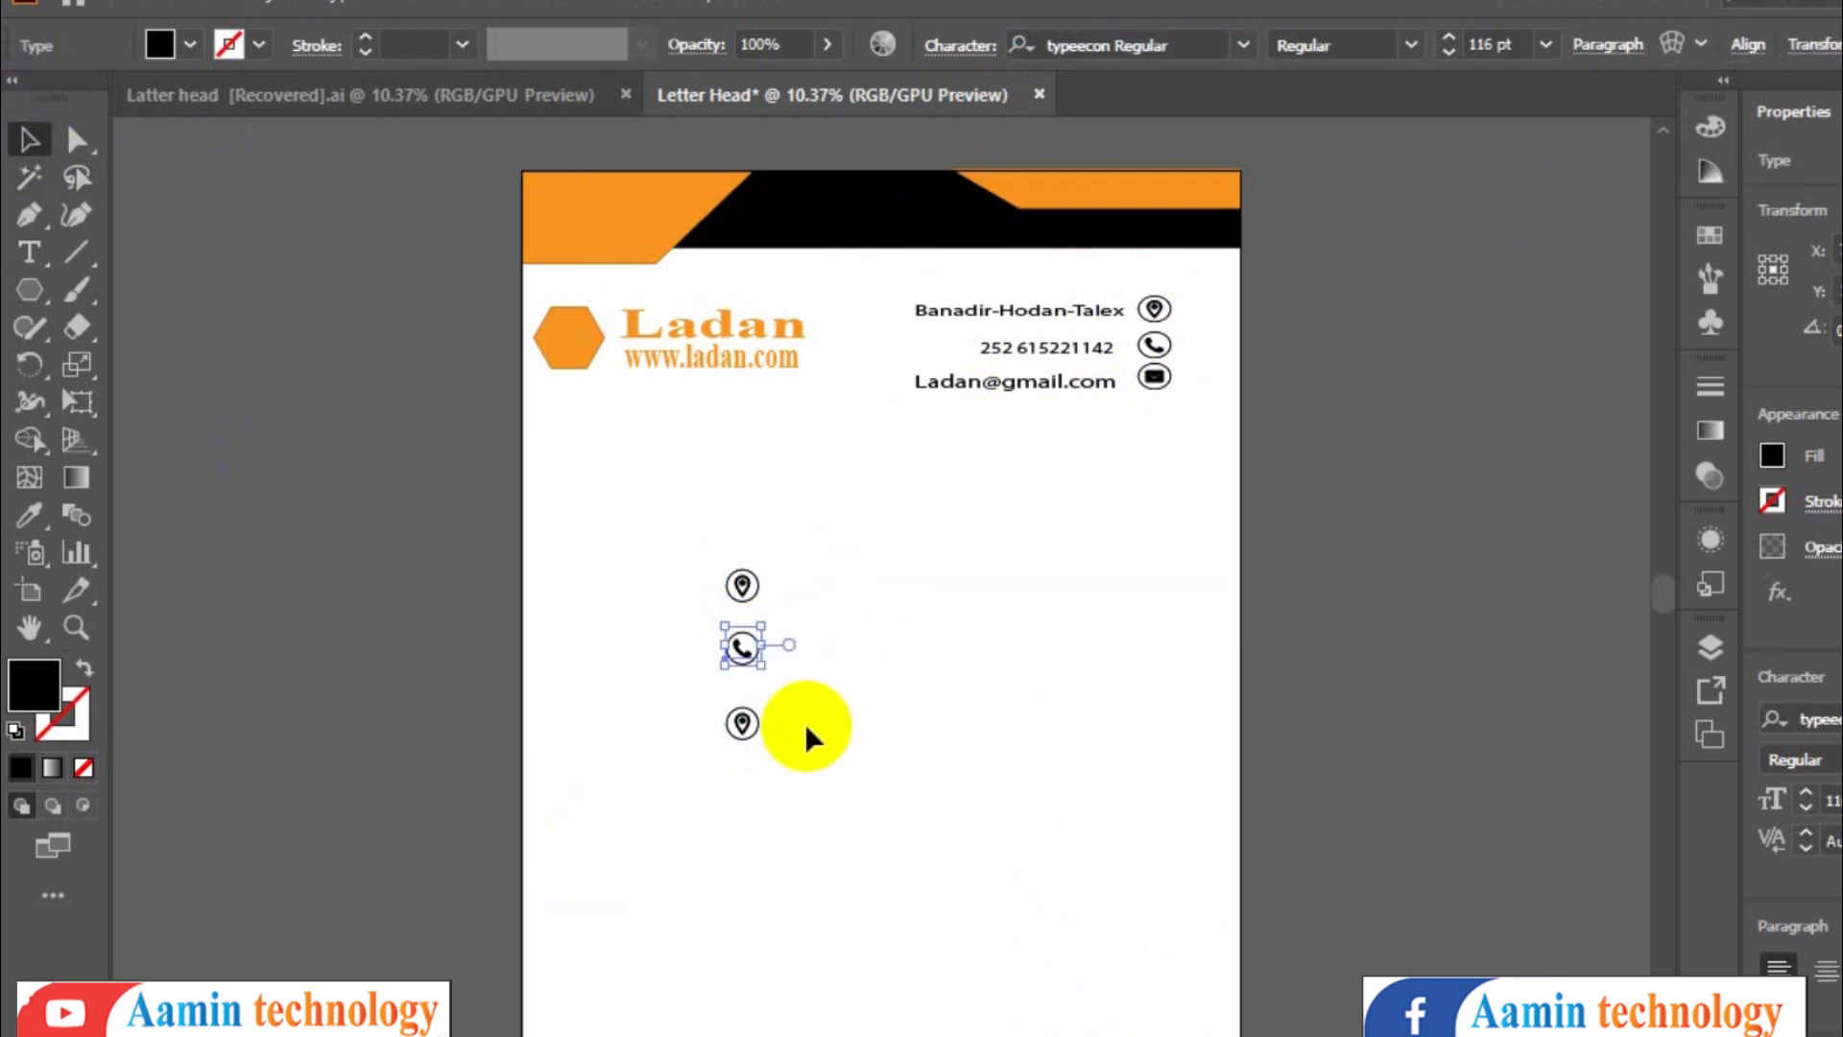
pyautogui.doubleClick(744, 721)
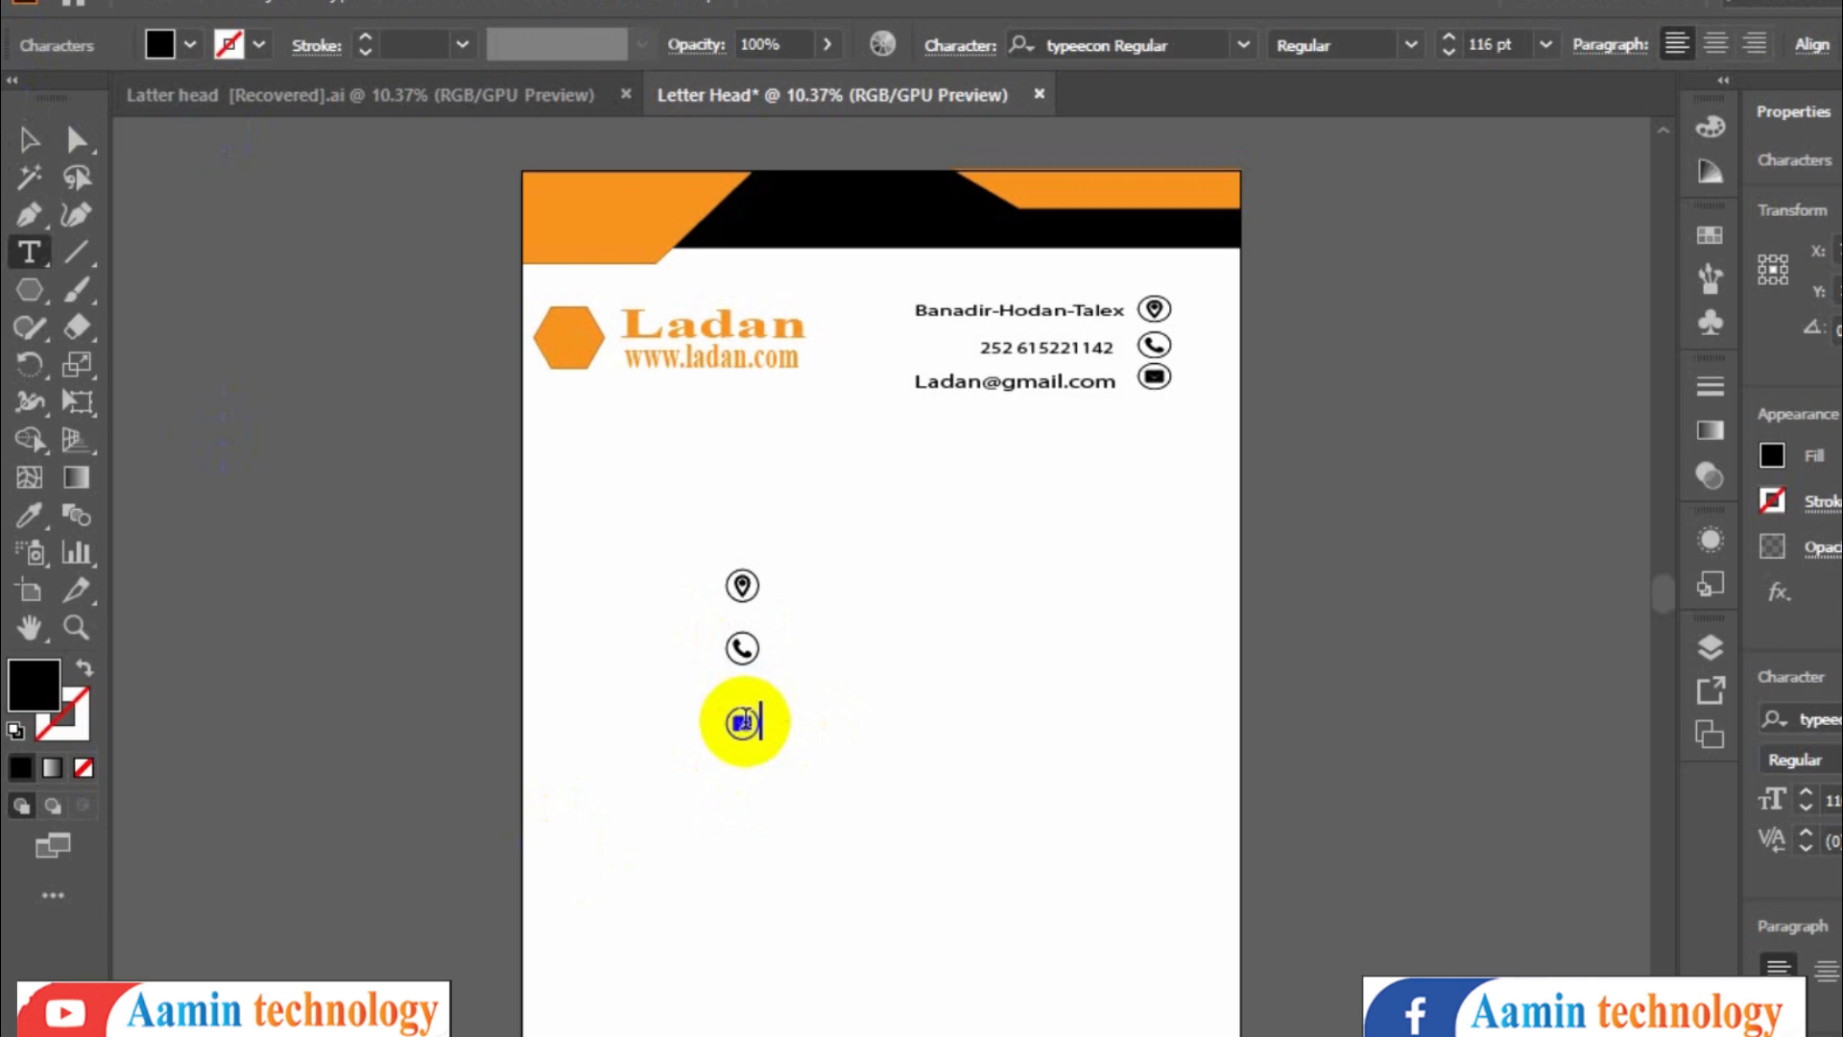
pyautogui.click(29, 138)
# - Select the three demonstration icons and delete them
pyautogui.click(773, 753)
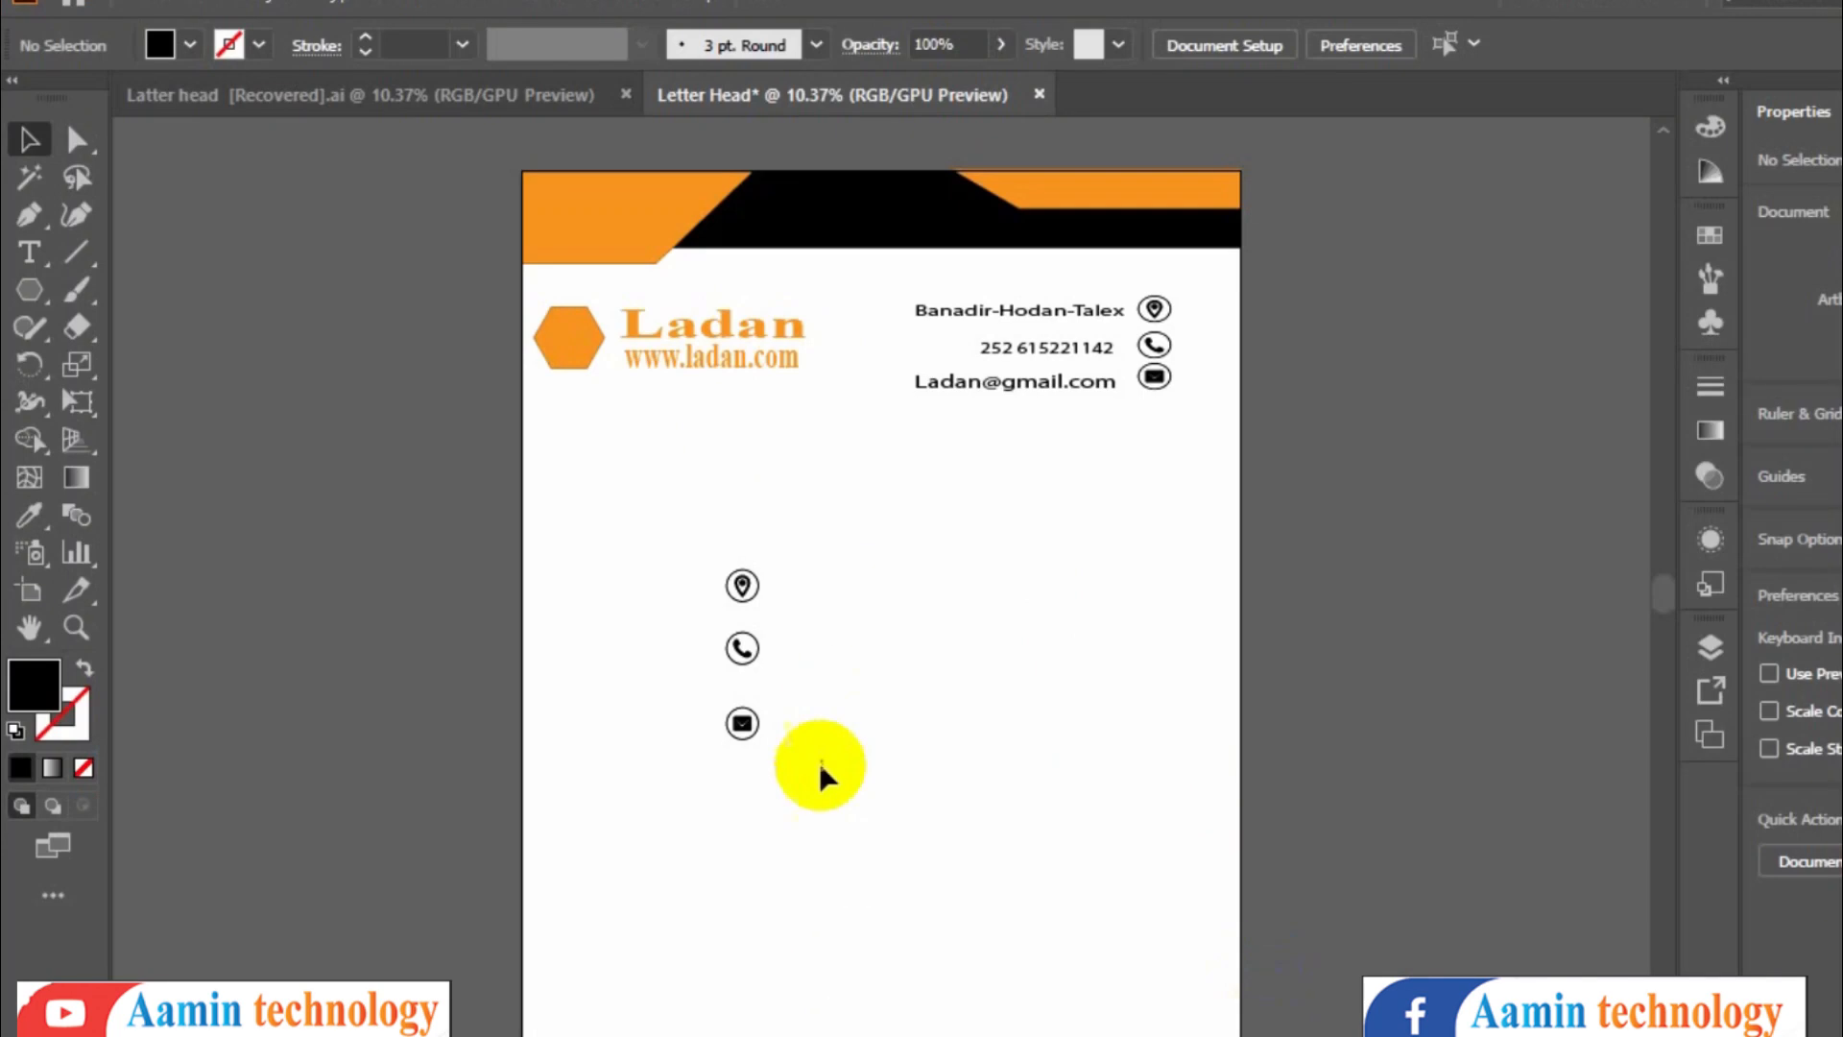
pyautogui.moveTo(816, 777); pyautogui.dragTo(707, 557)
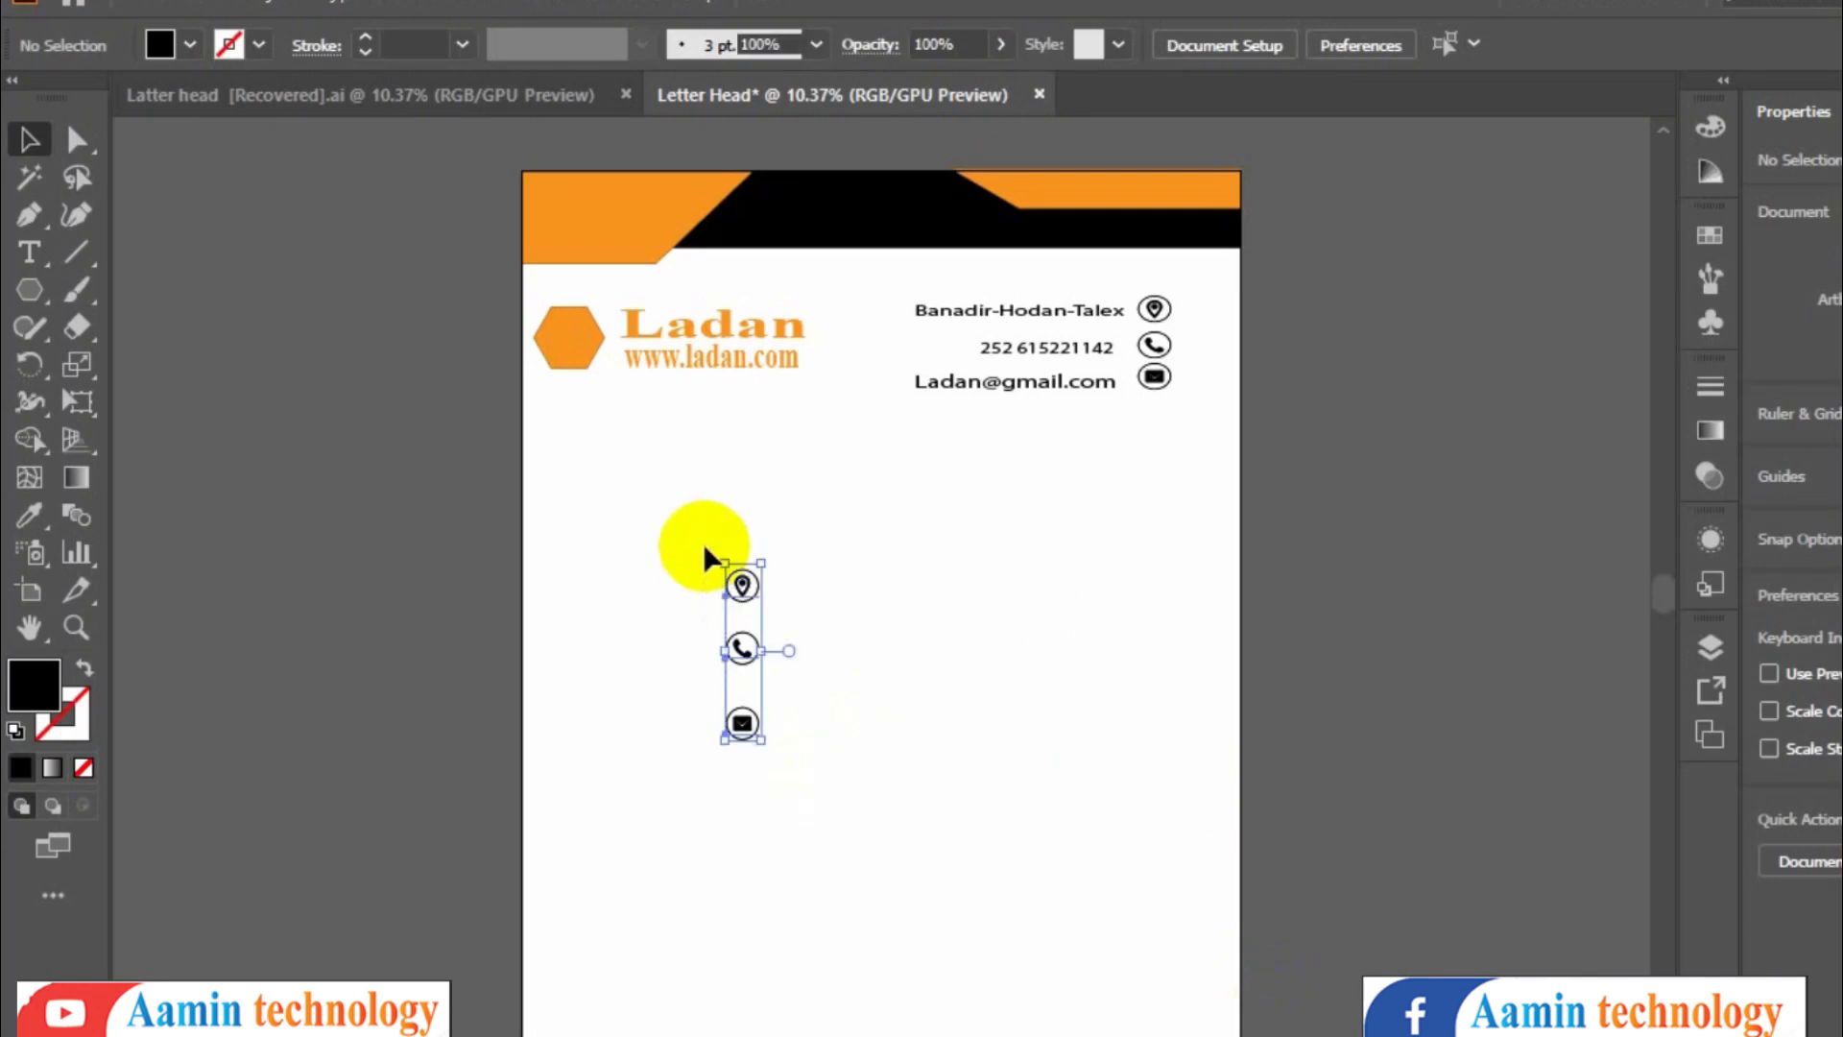
pyautogui.press('Delete')
# - Compare with the reference file and add a From : label below the logo in Times New Roman Bold
pyautogui.click(528, 87)
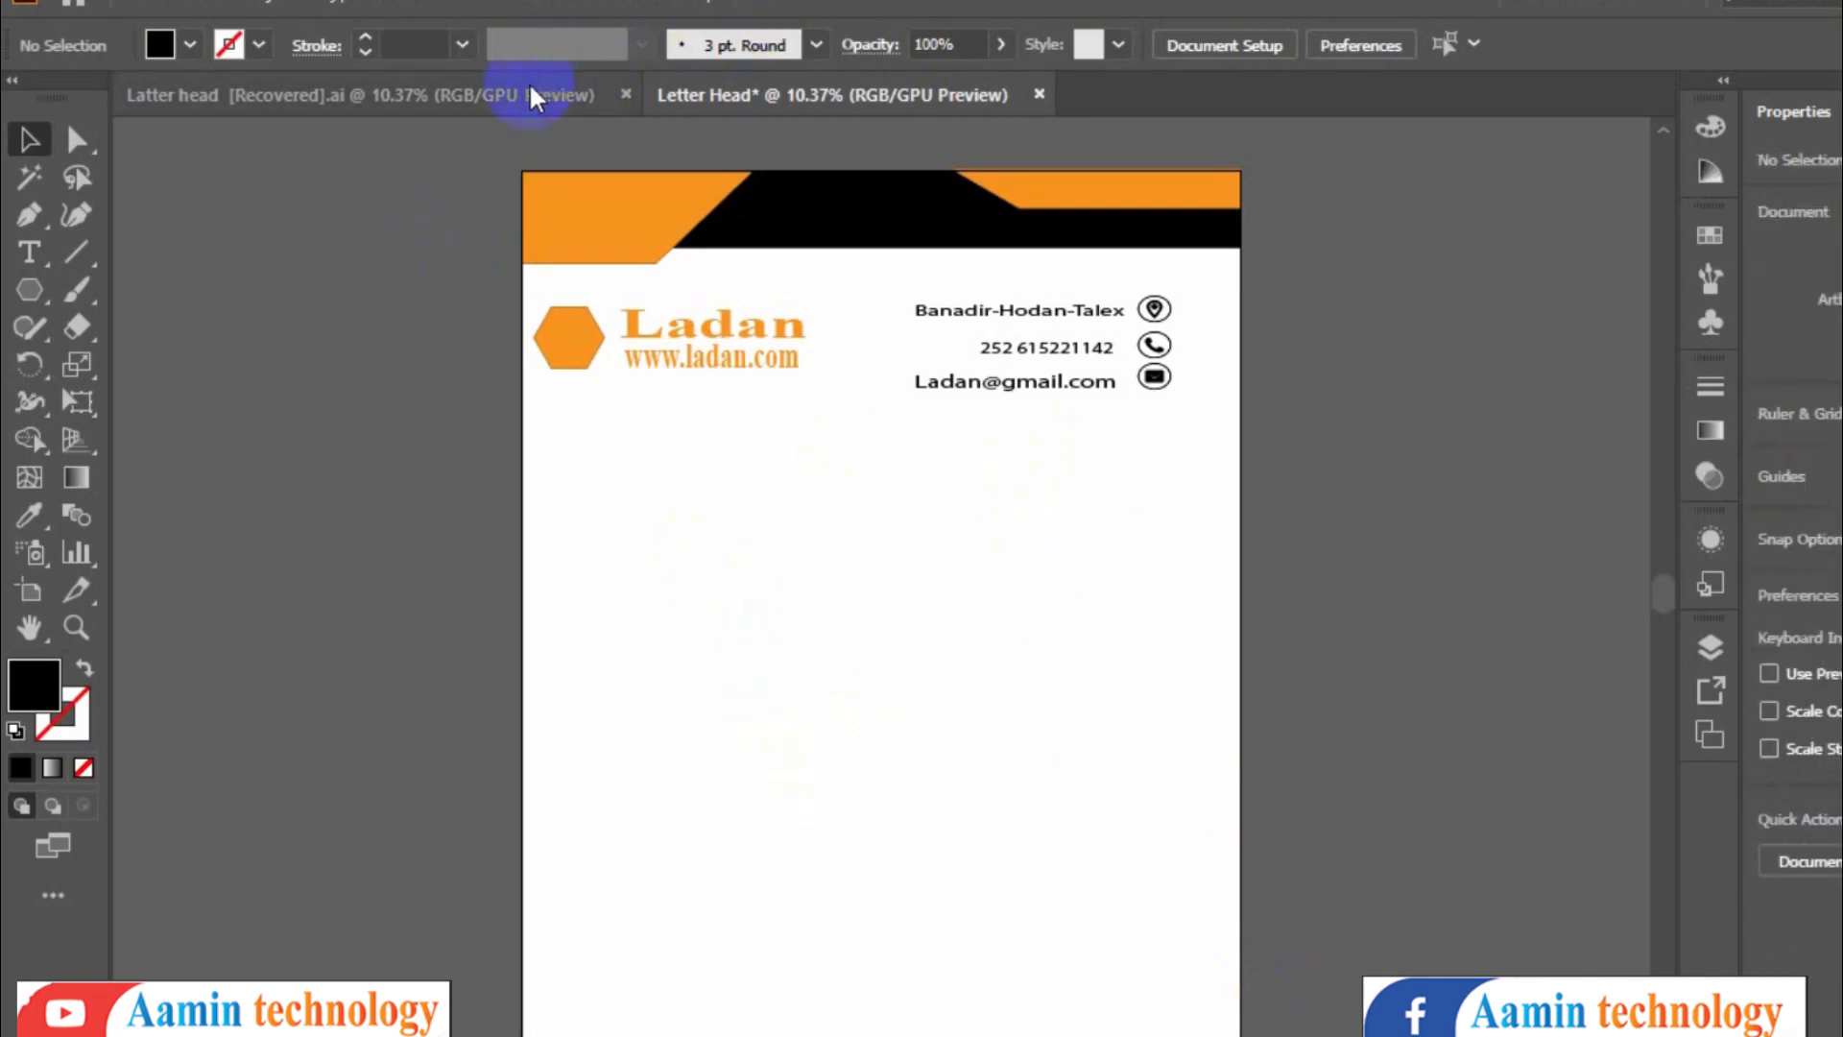
pyautogui.click(835, 94)
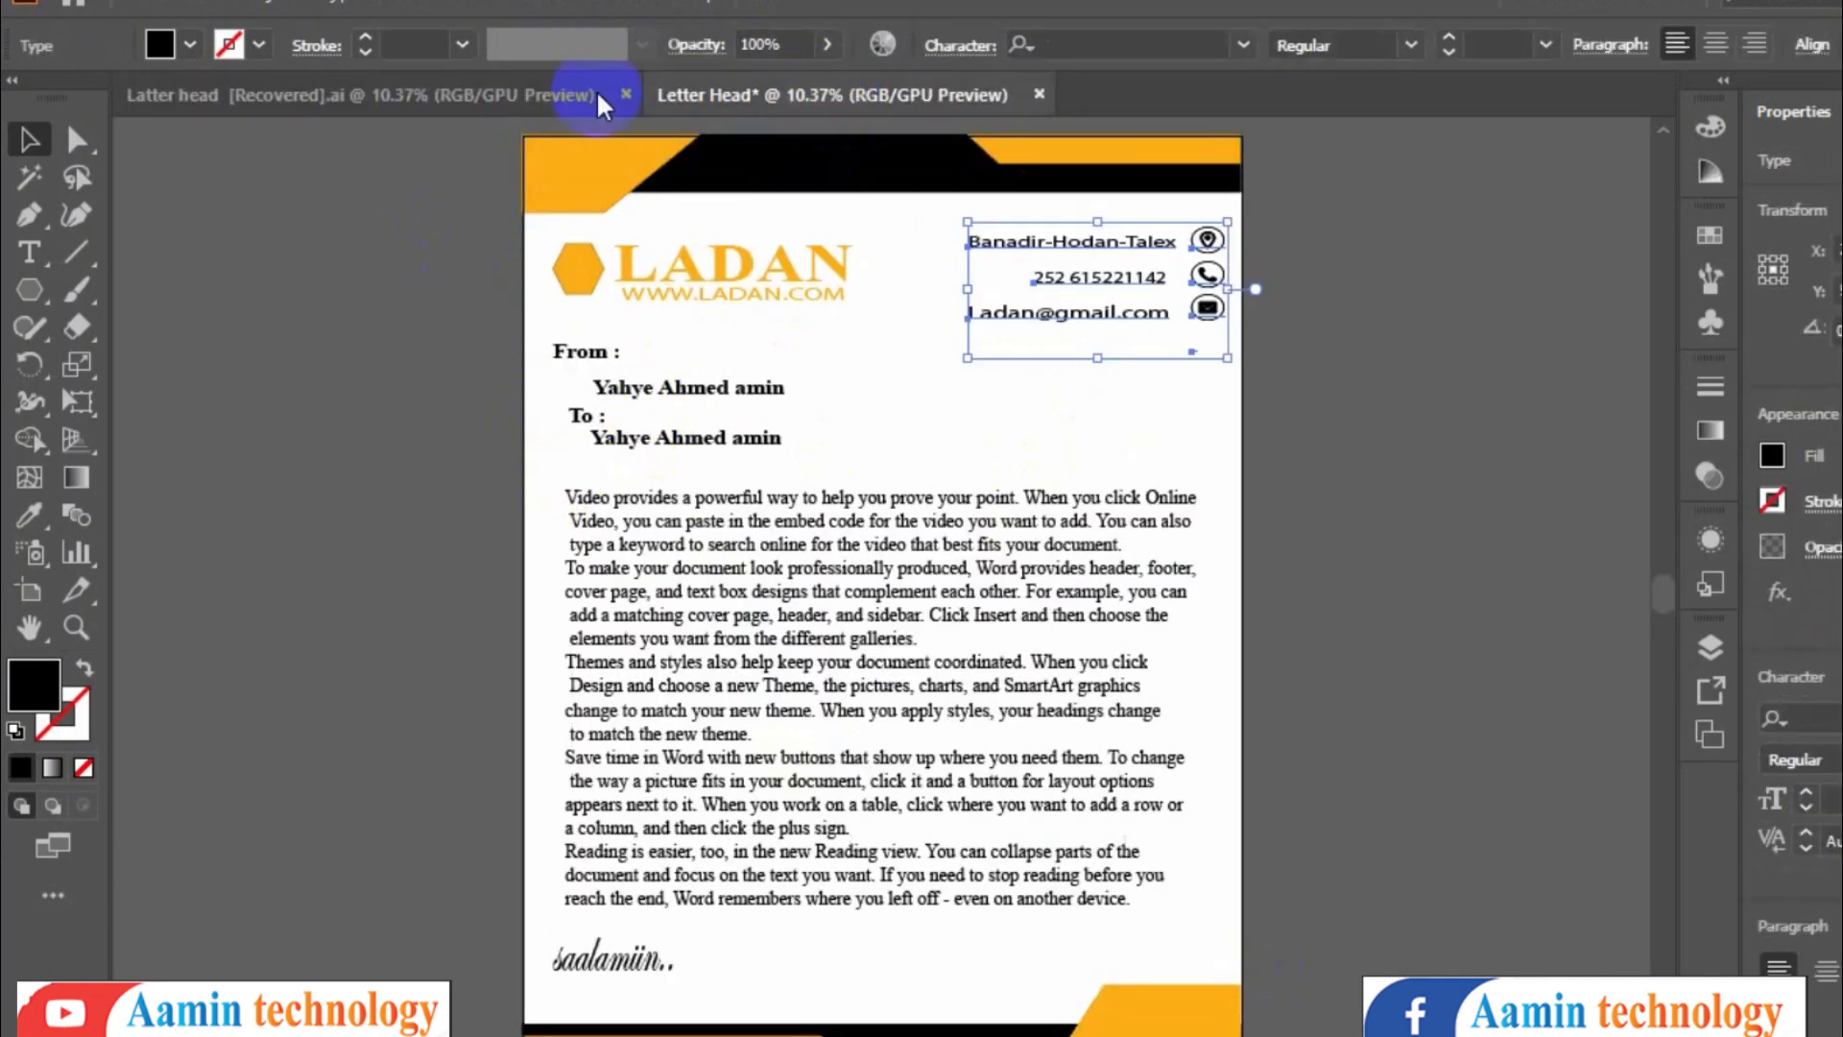
pyautogui.click(29, 252)
pyautogui.click(563, 450)
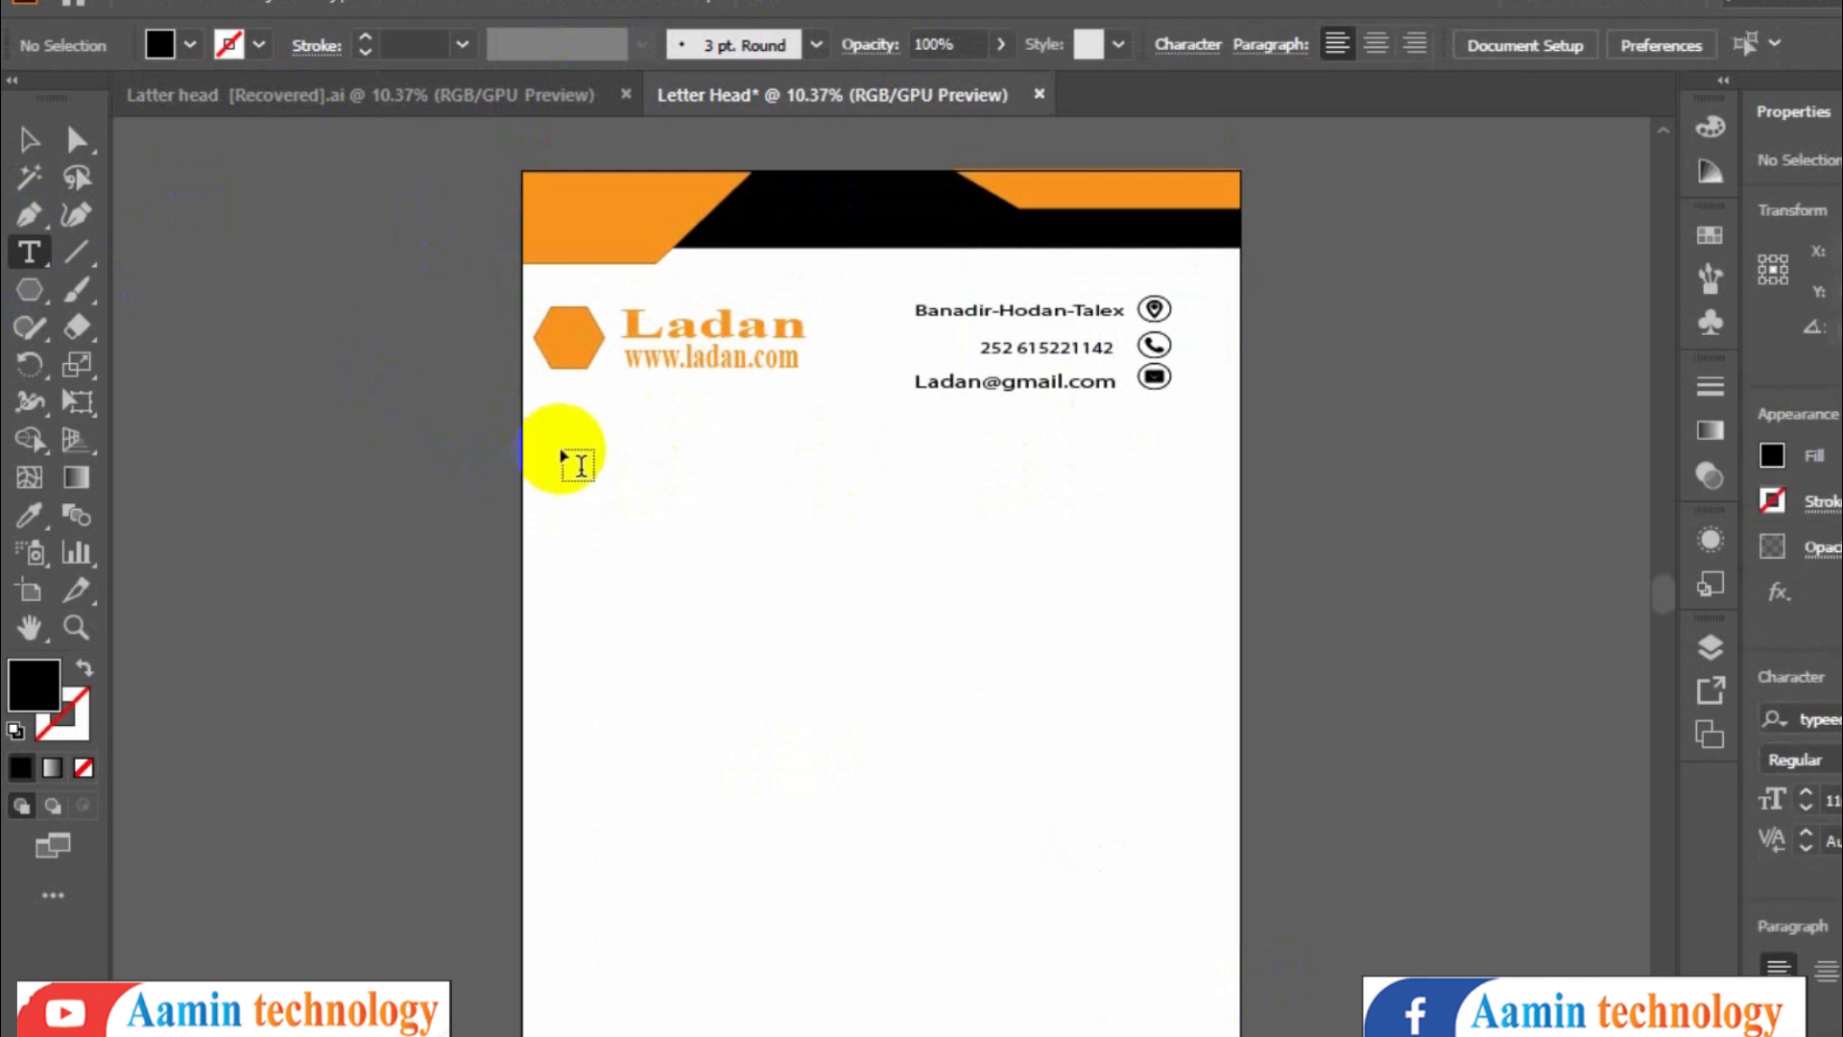
pyautogui.write('fro')
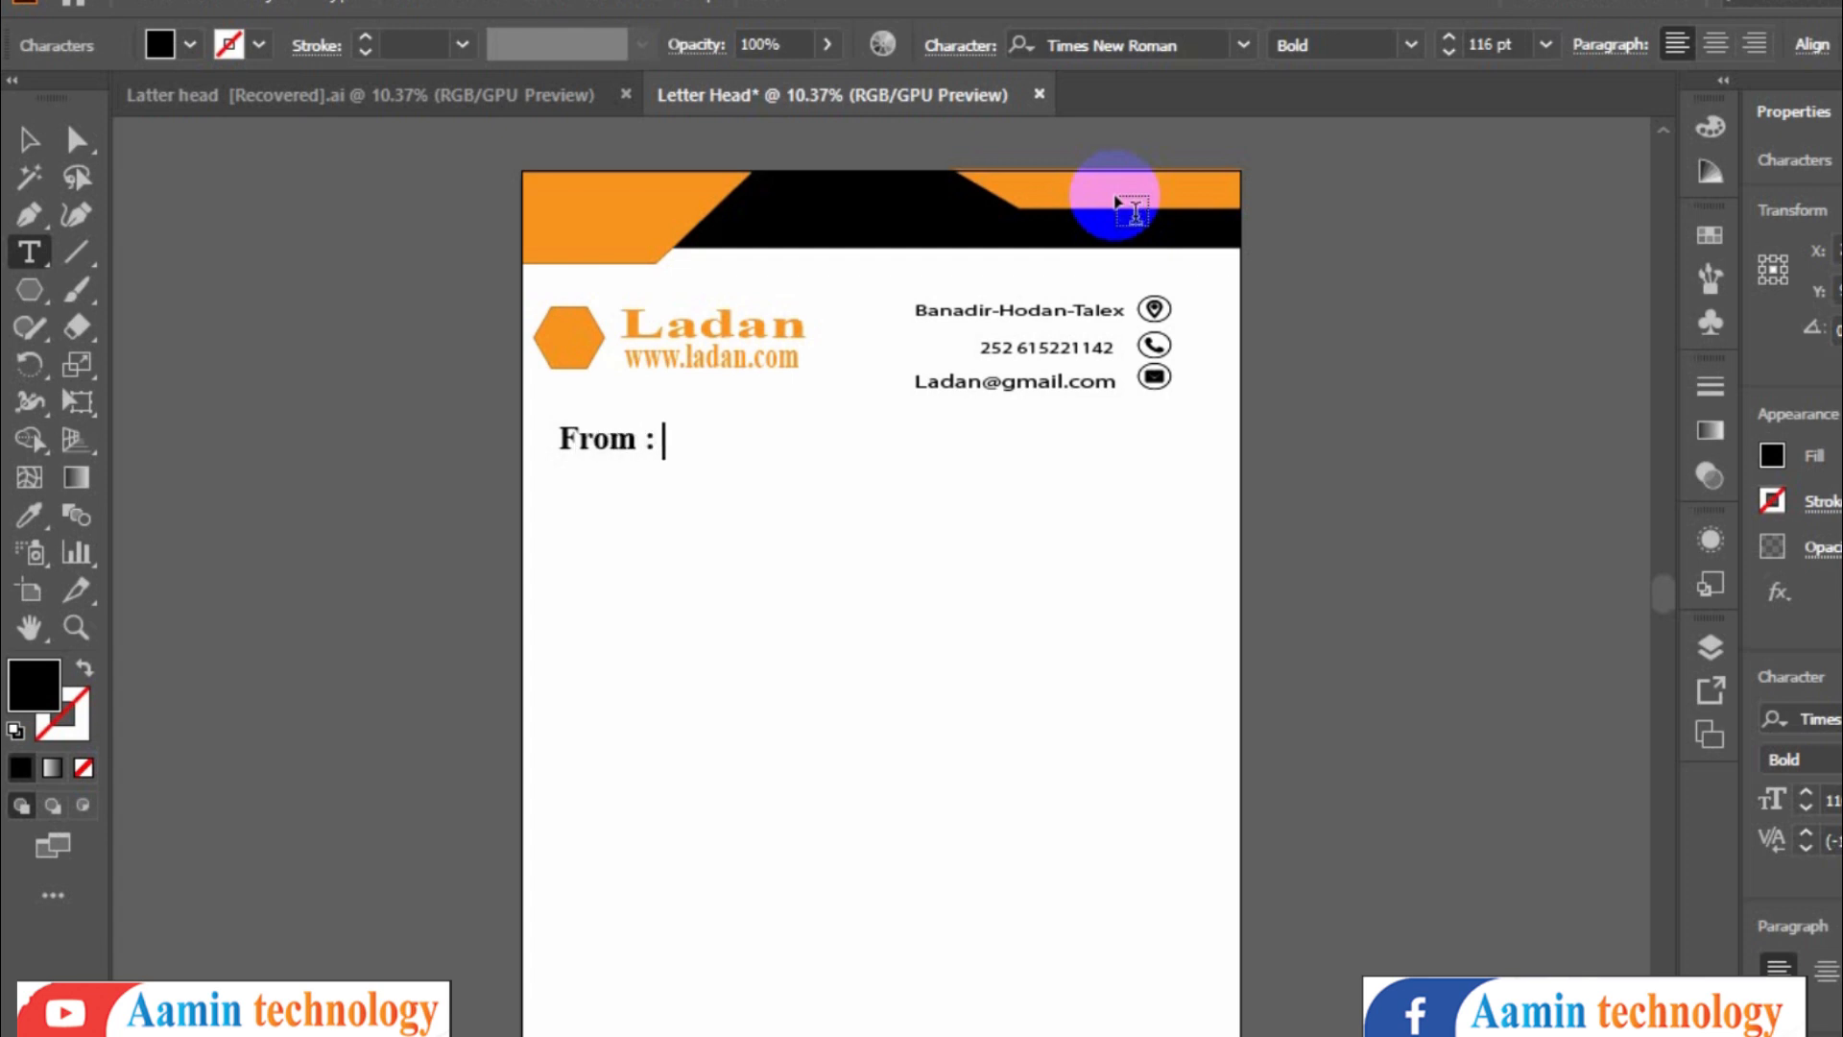
# - Duplicate the From : label into a staggered column and replace the two indented copies with the sender's full name
pyautogui.click(41, 152)
pyautogui.moveTo(614, 439); pyautogui.dragTo(713, 561)
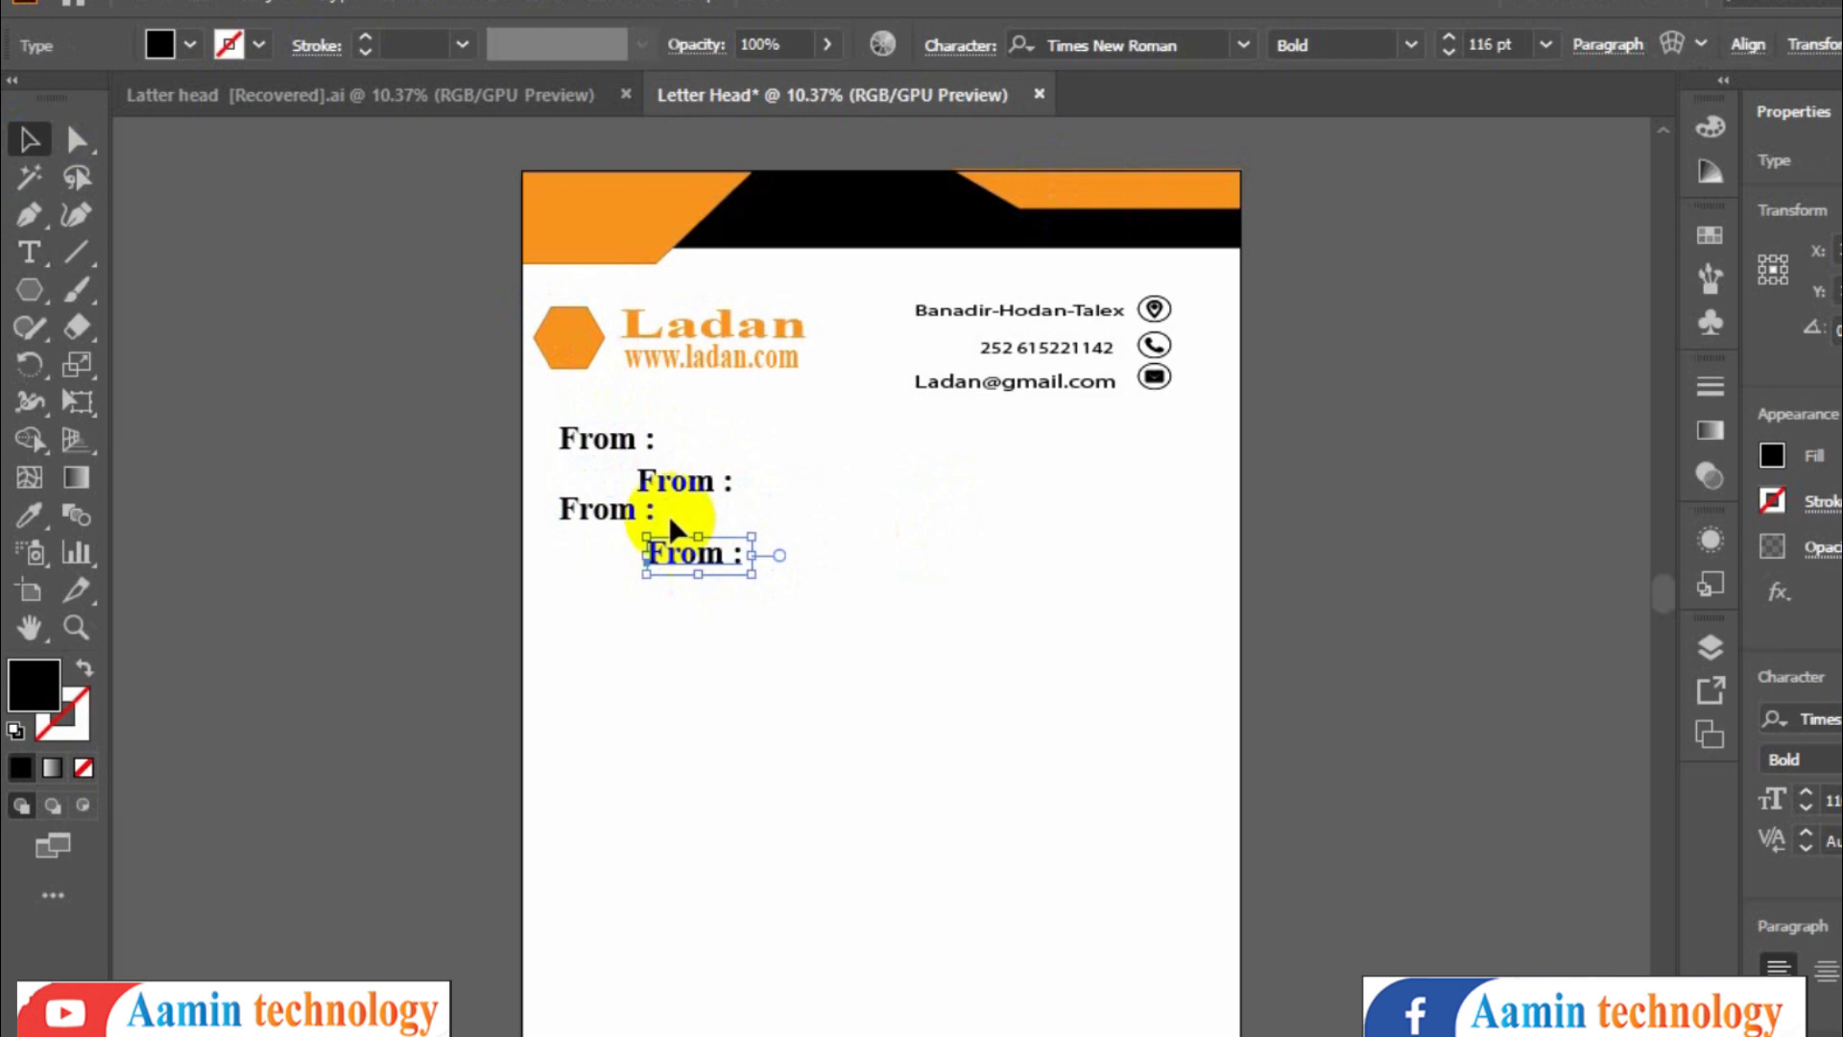
pyautogui.press('t')
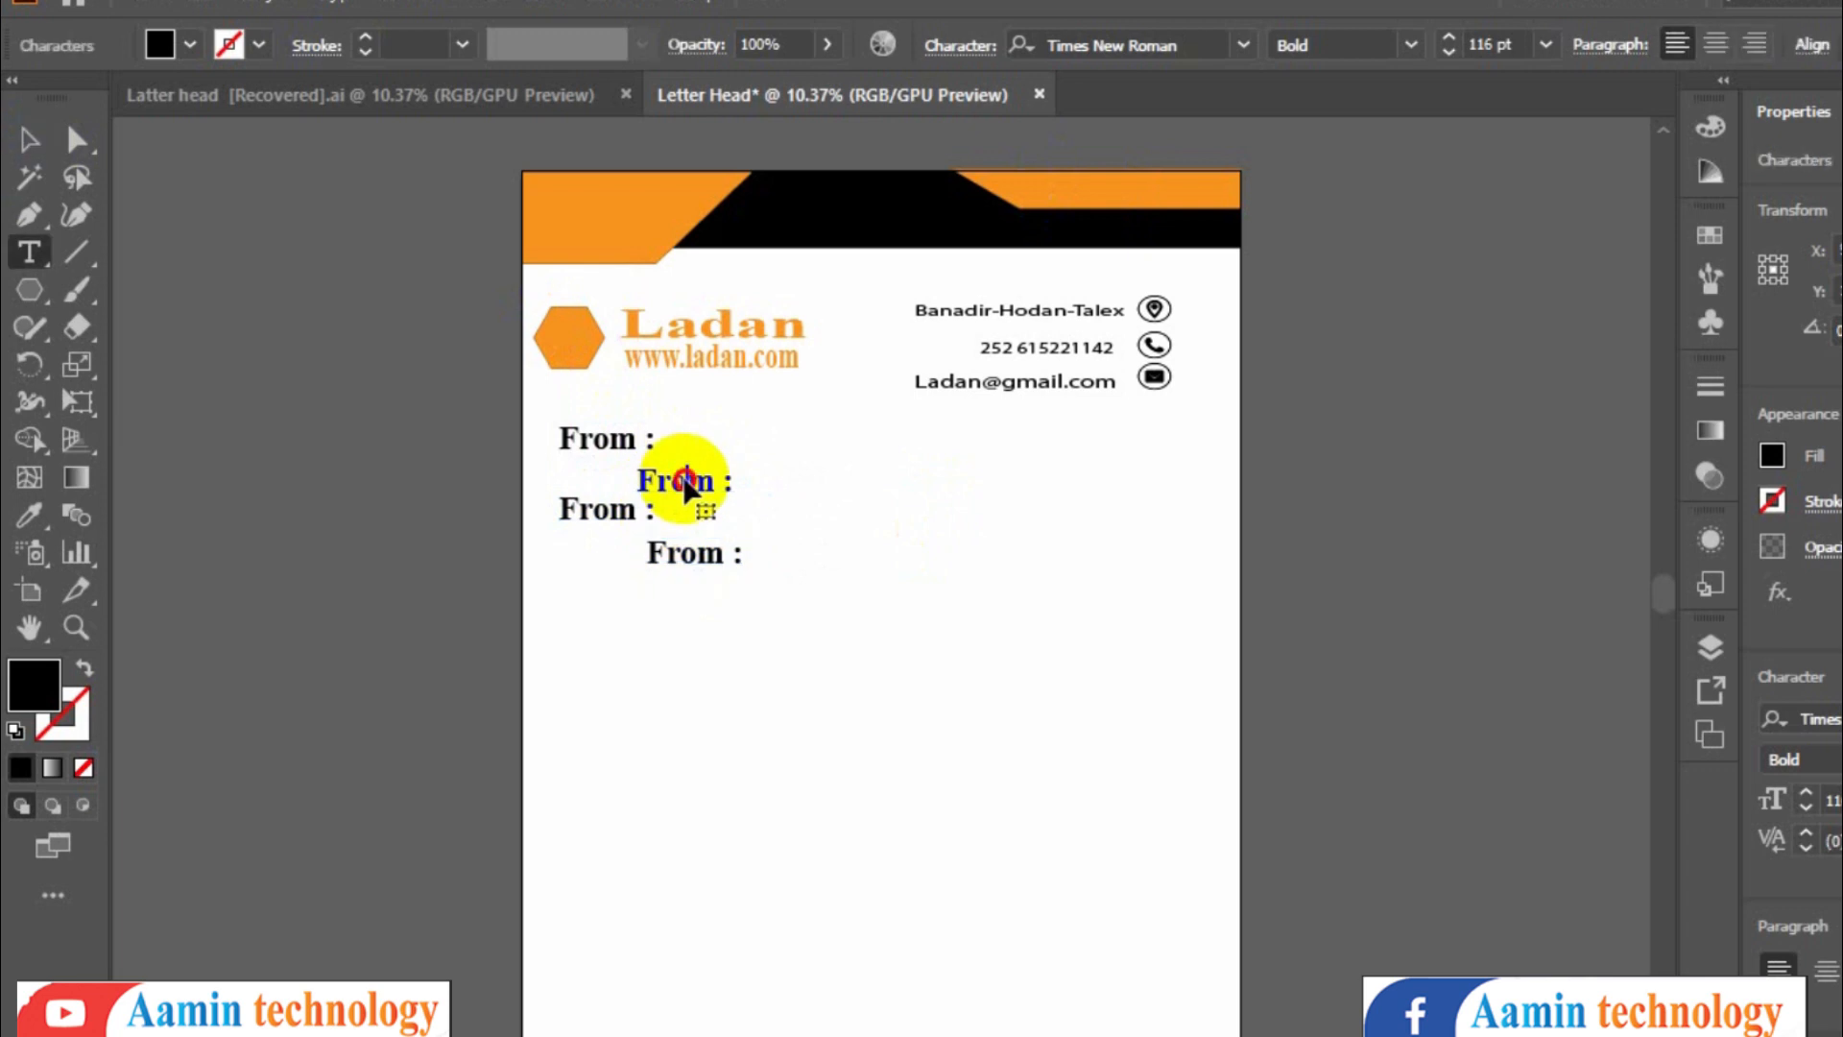
pyautogui.doubleClick(687, 483)
pyautogui.moveTo(736, 486); pyautogui.dragTo(643, 475)
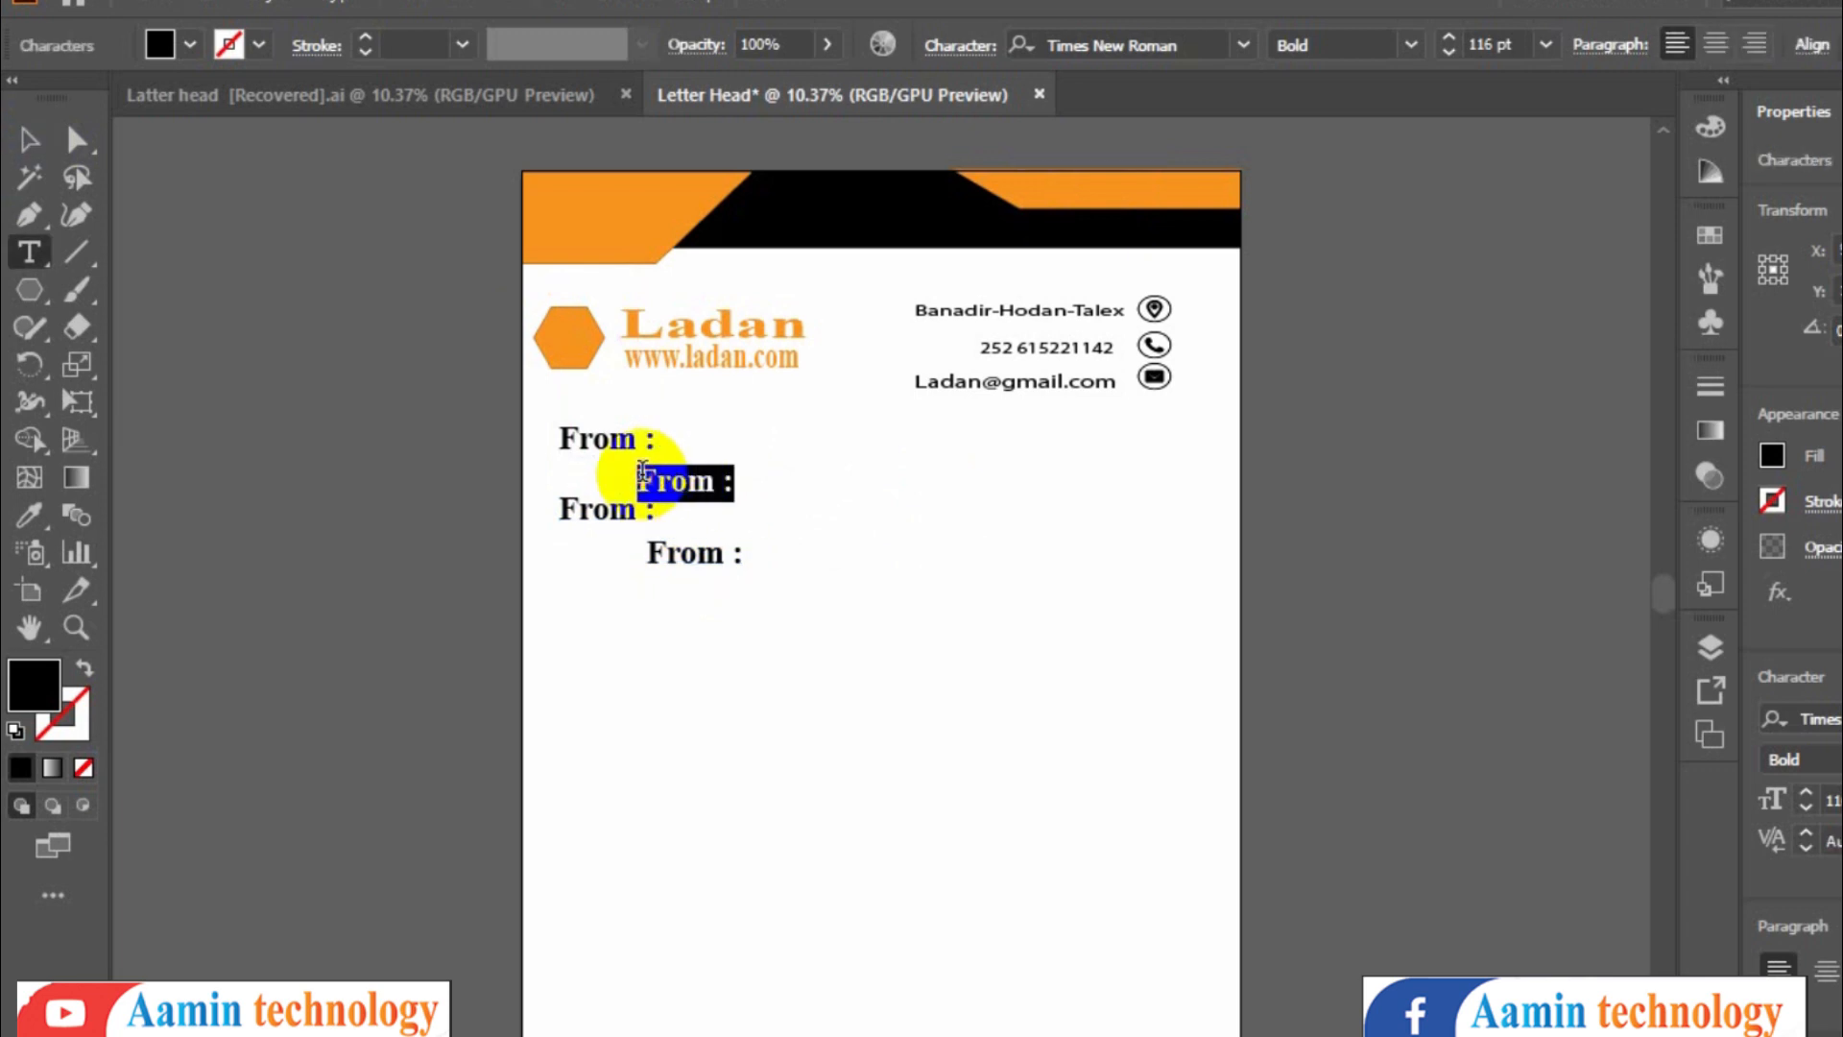
pyautogui.write('YAHYE AHMED AAMIN')
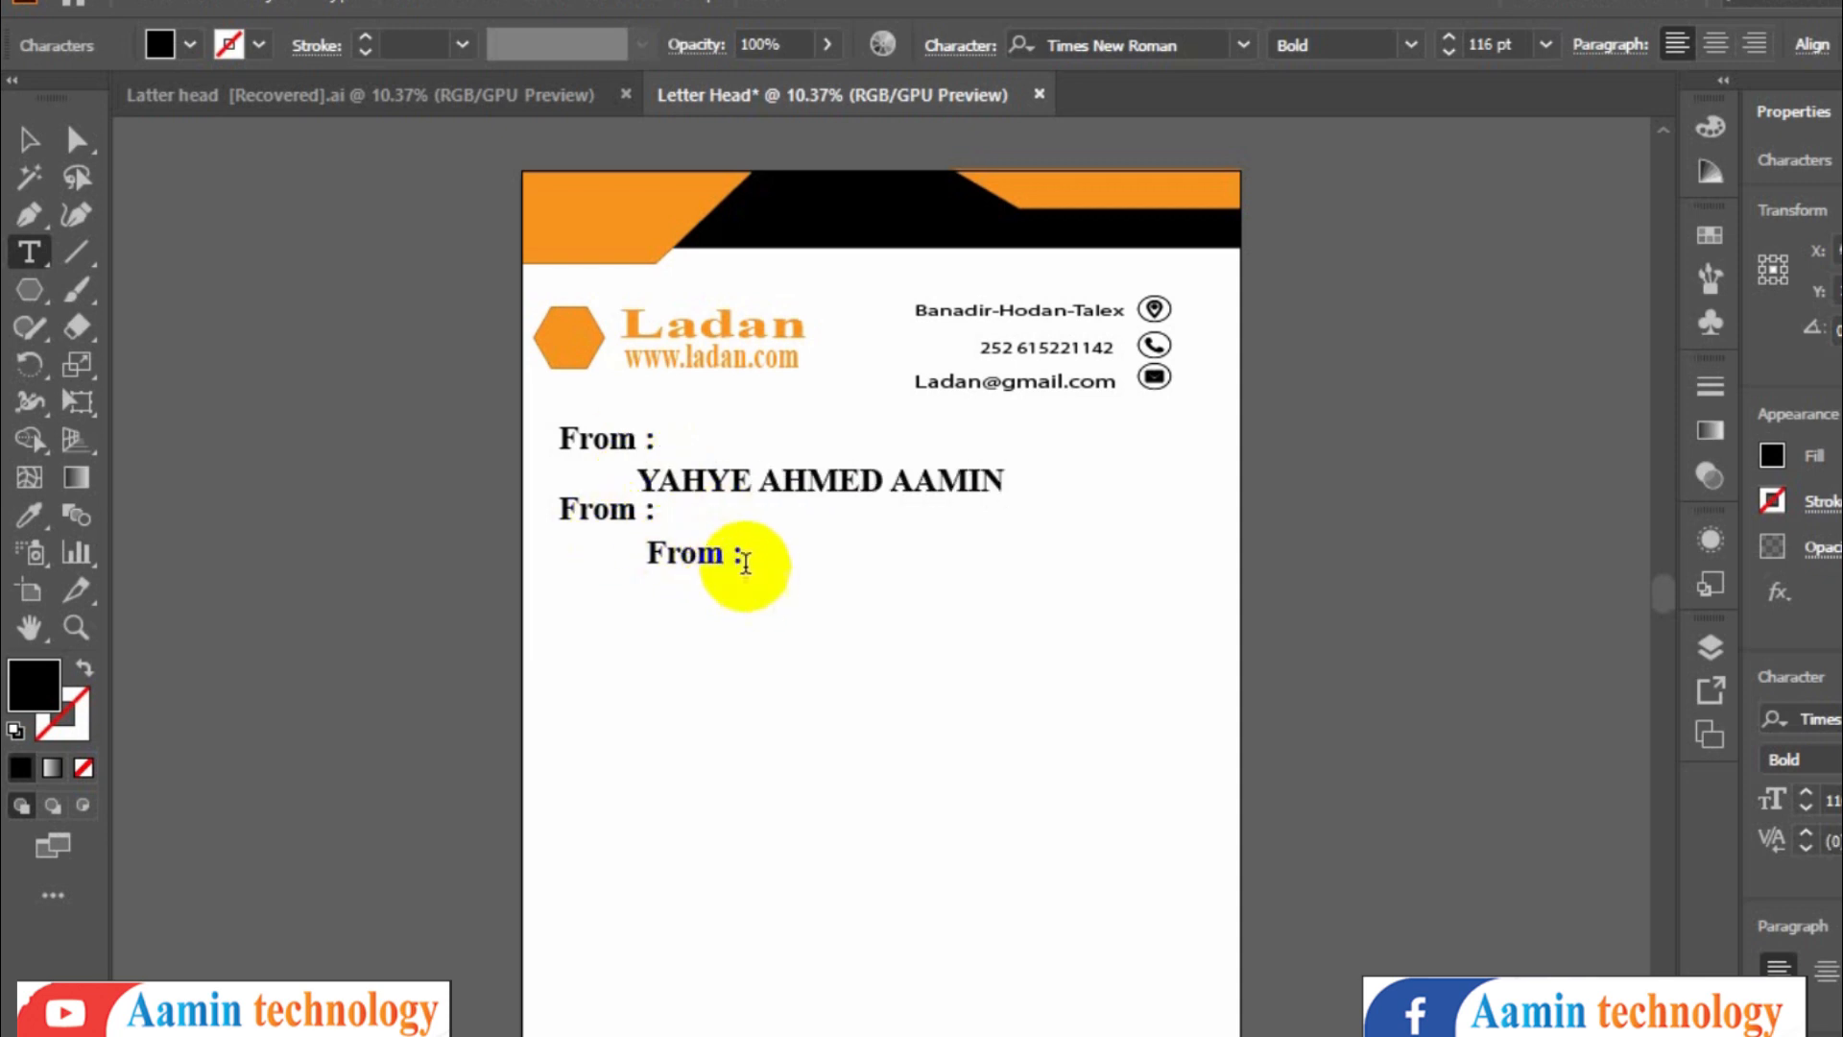
pyautogui.moveTo(746, 562); pyautogui.dragTo(644, 565)
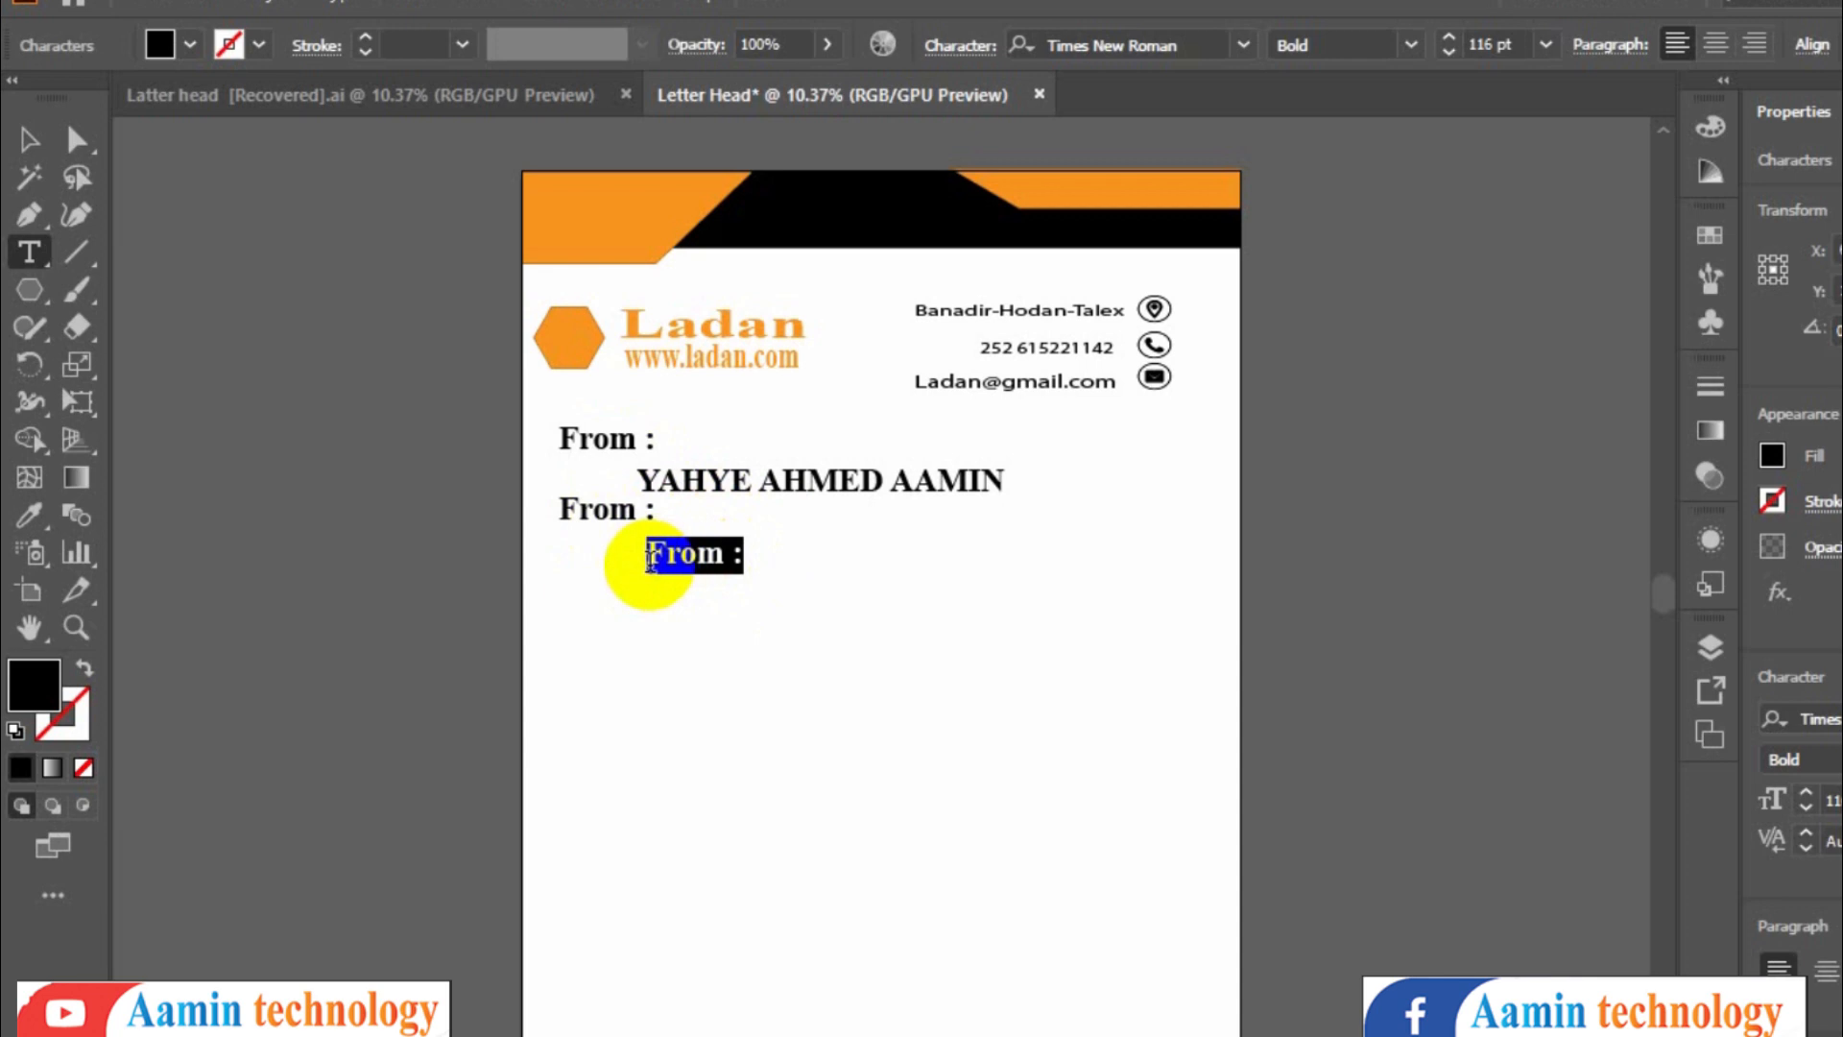
pyautogui.write('YAHYE AHMED AAMIN')
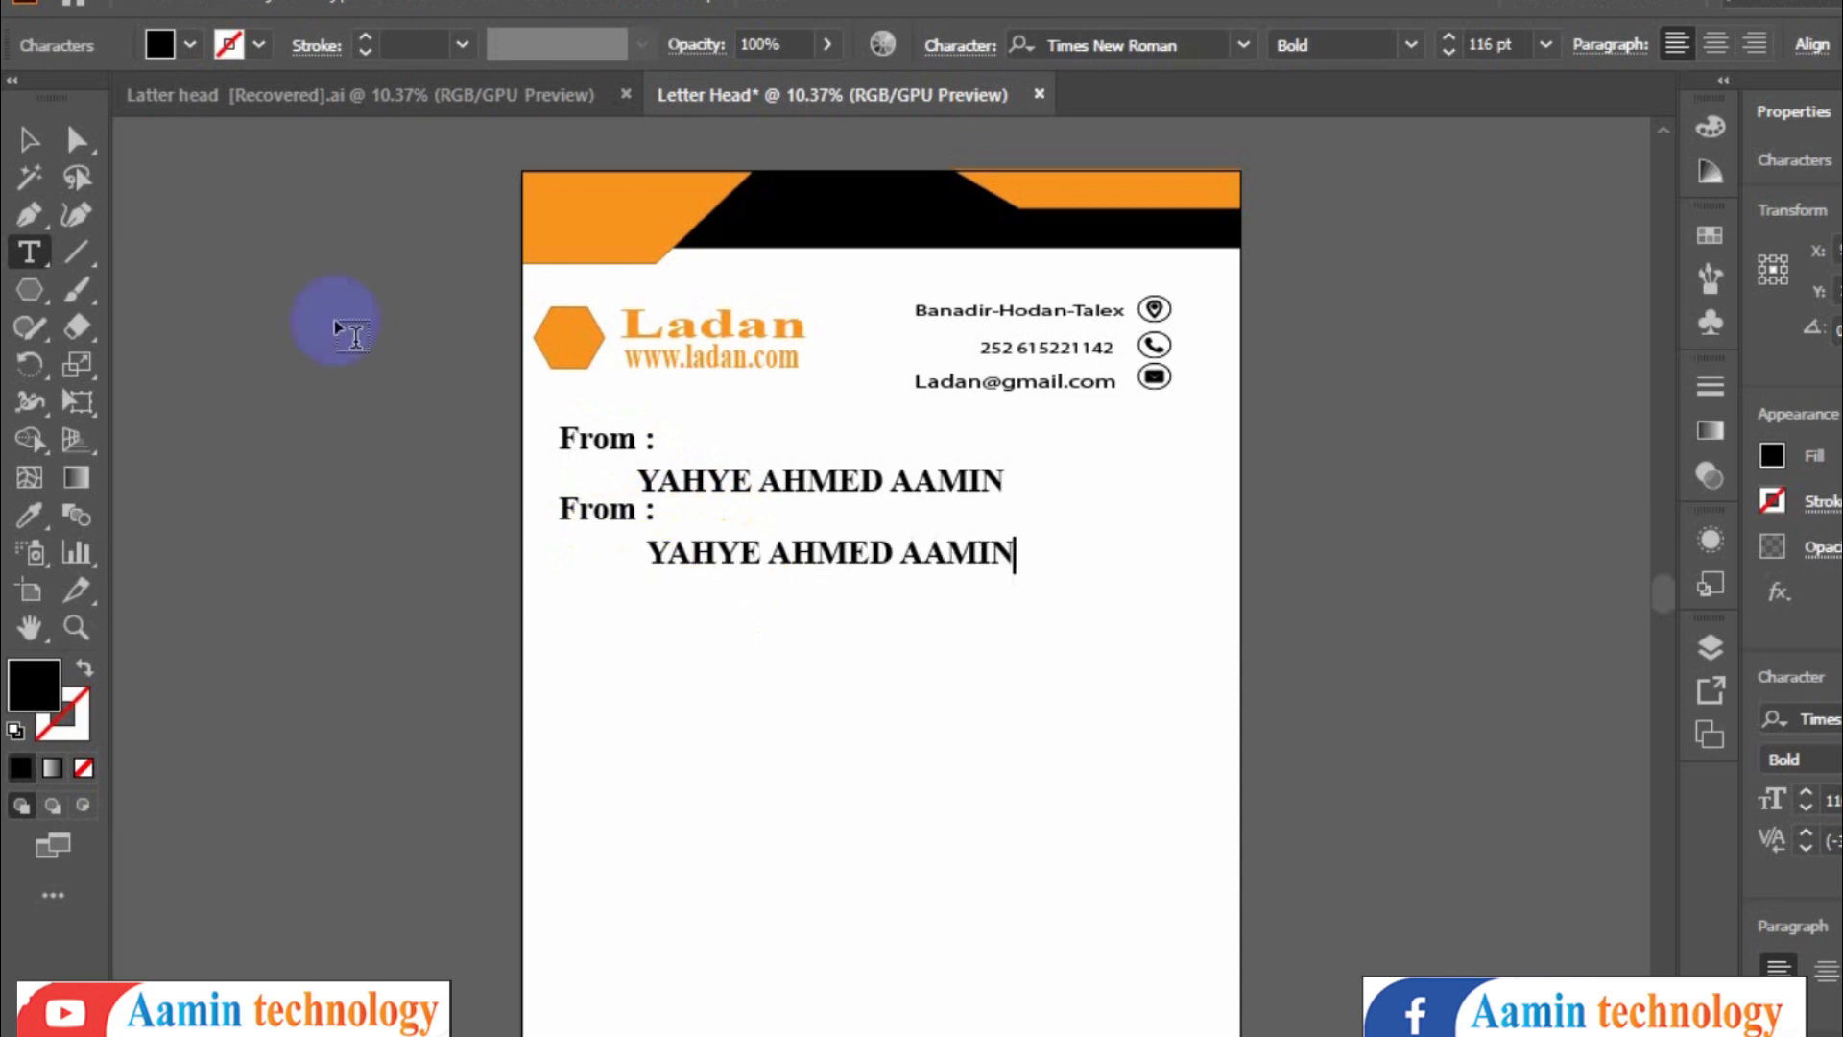
# - Change the lower left label from From : to To:
pyautogui.doubleClick(605, 509)
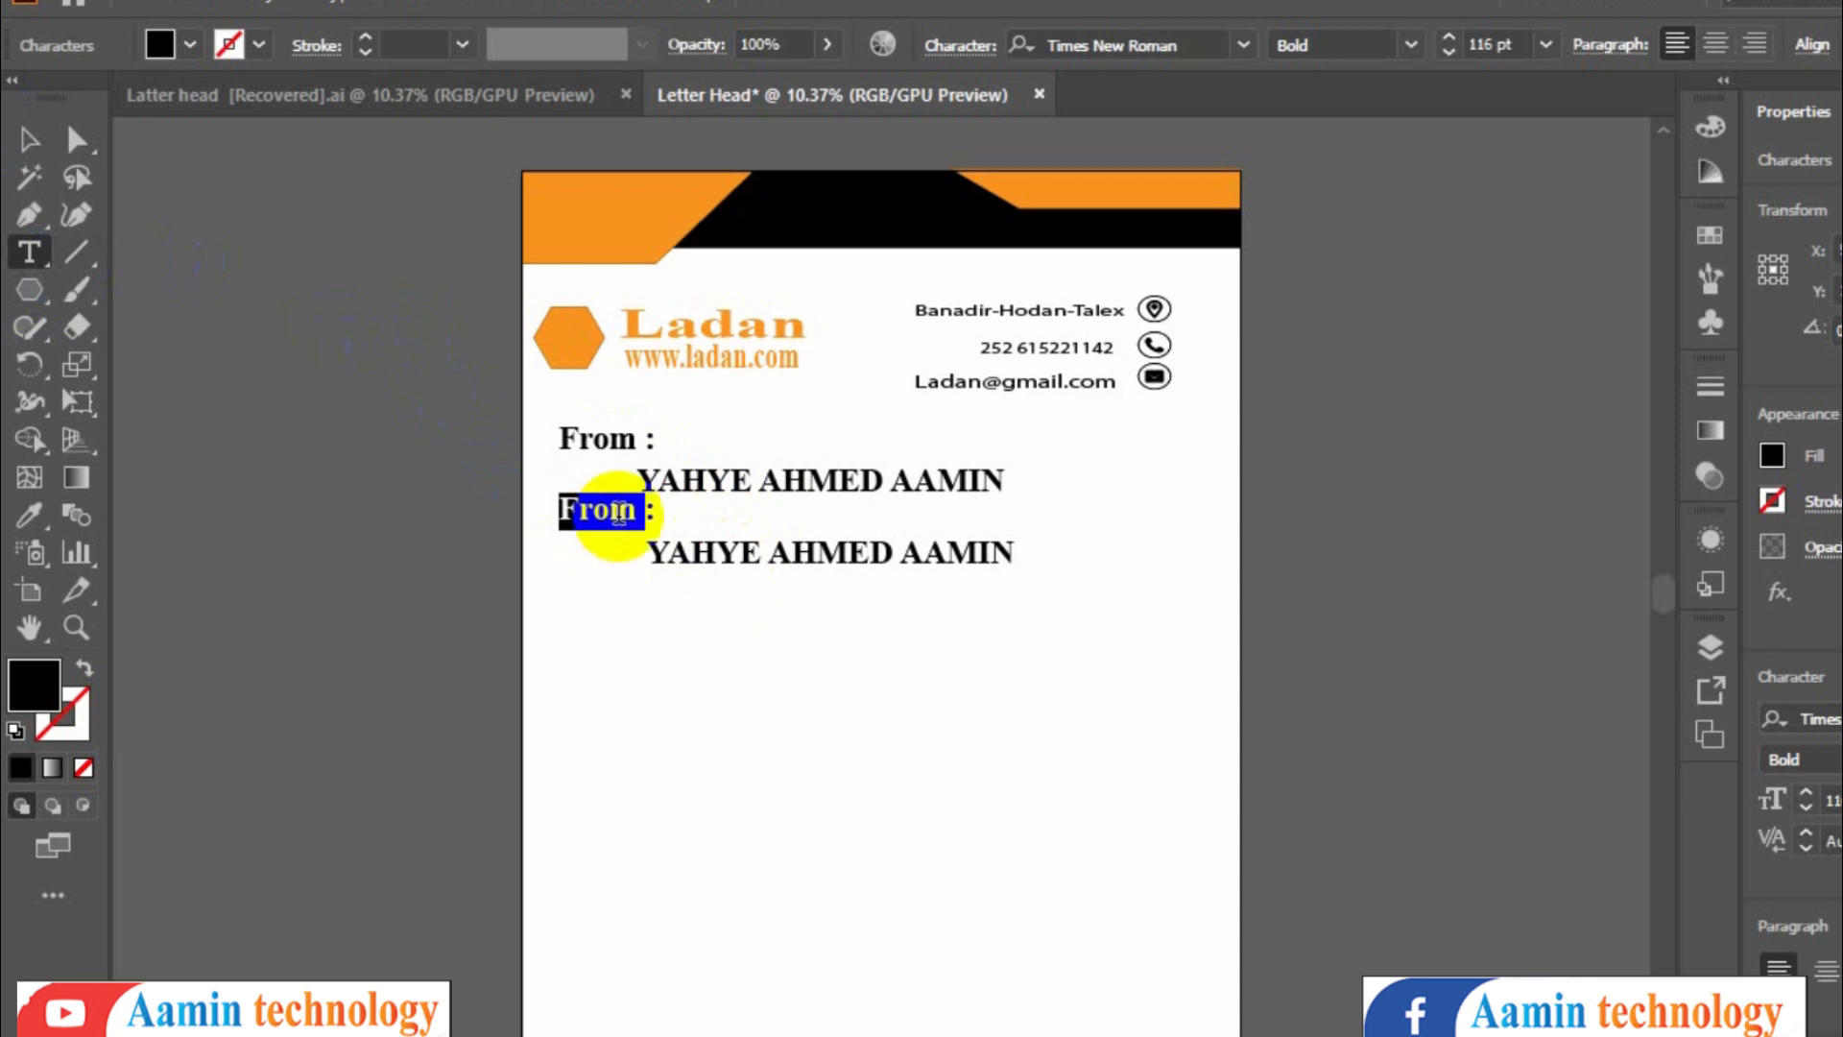
pyautogui.write('To:')
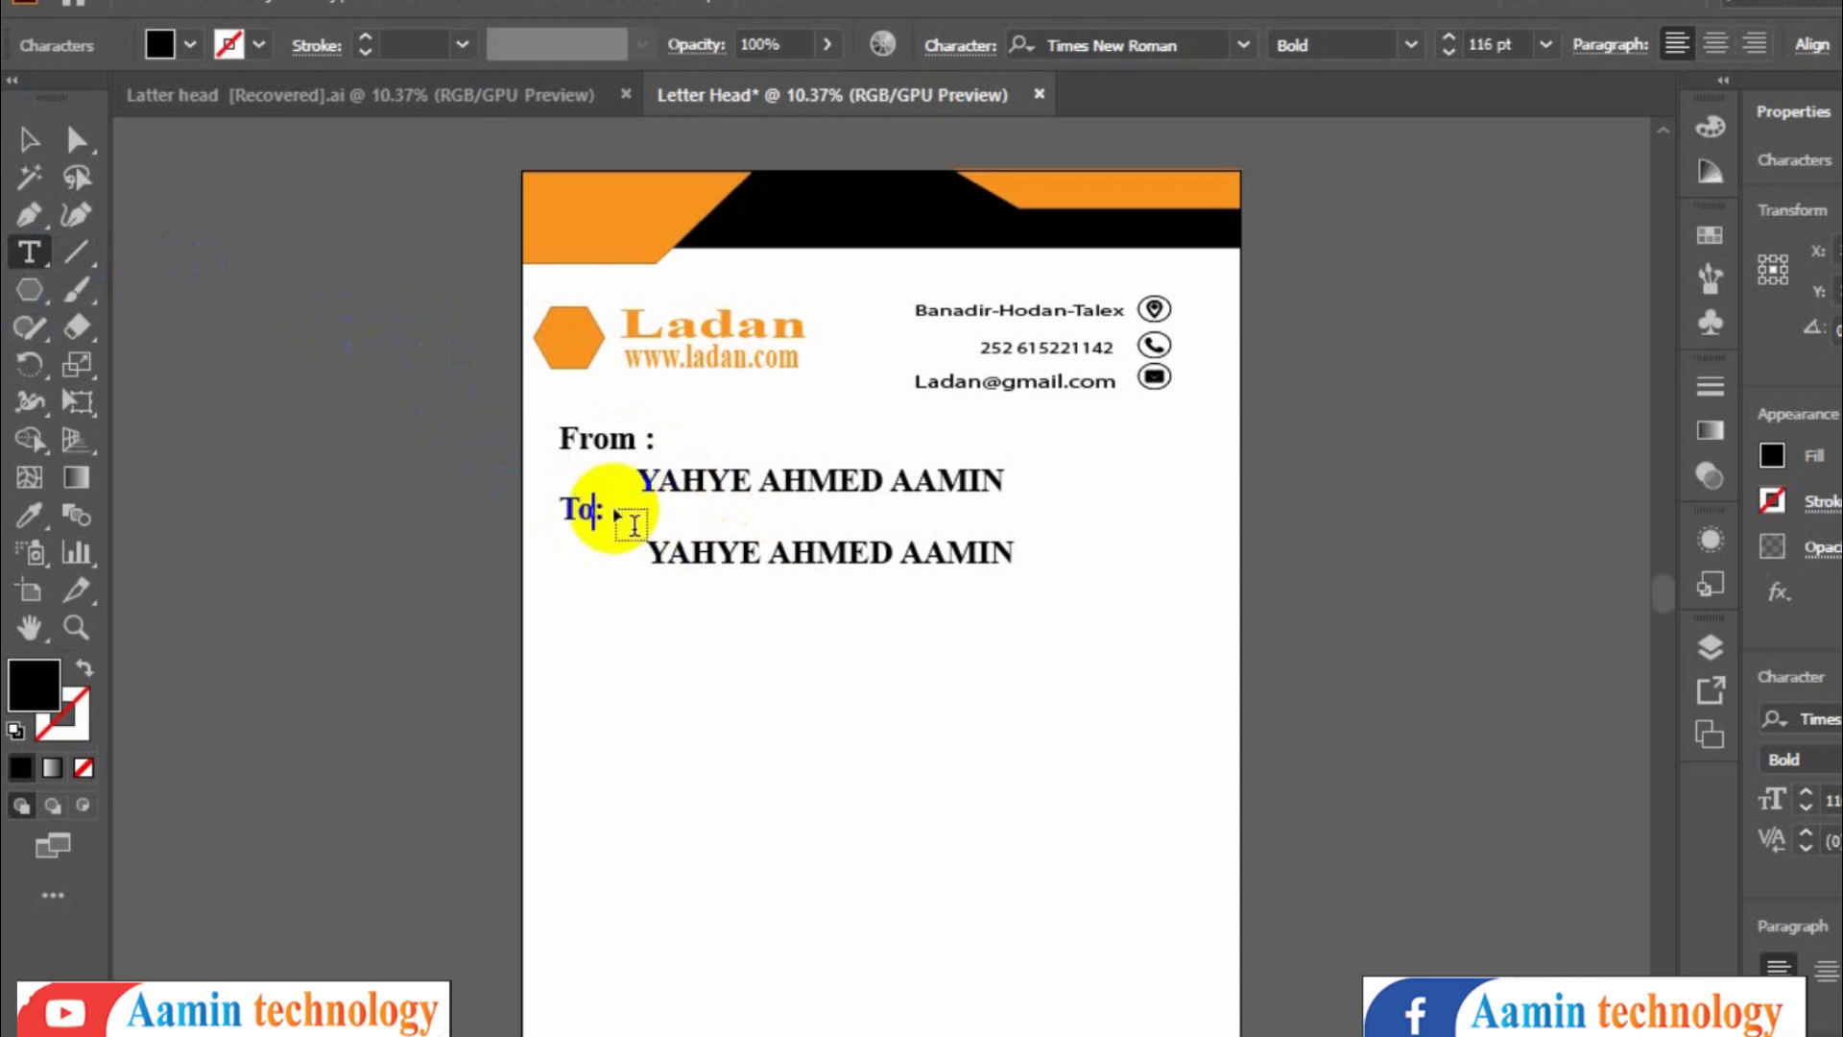
pyautogui.click(30, 141)
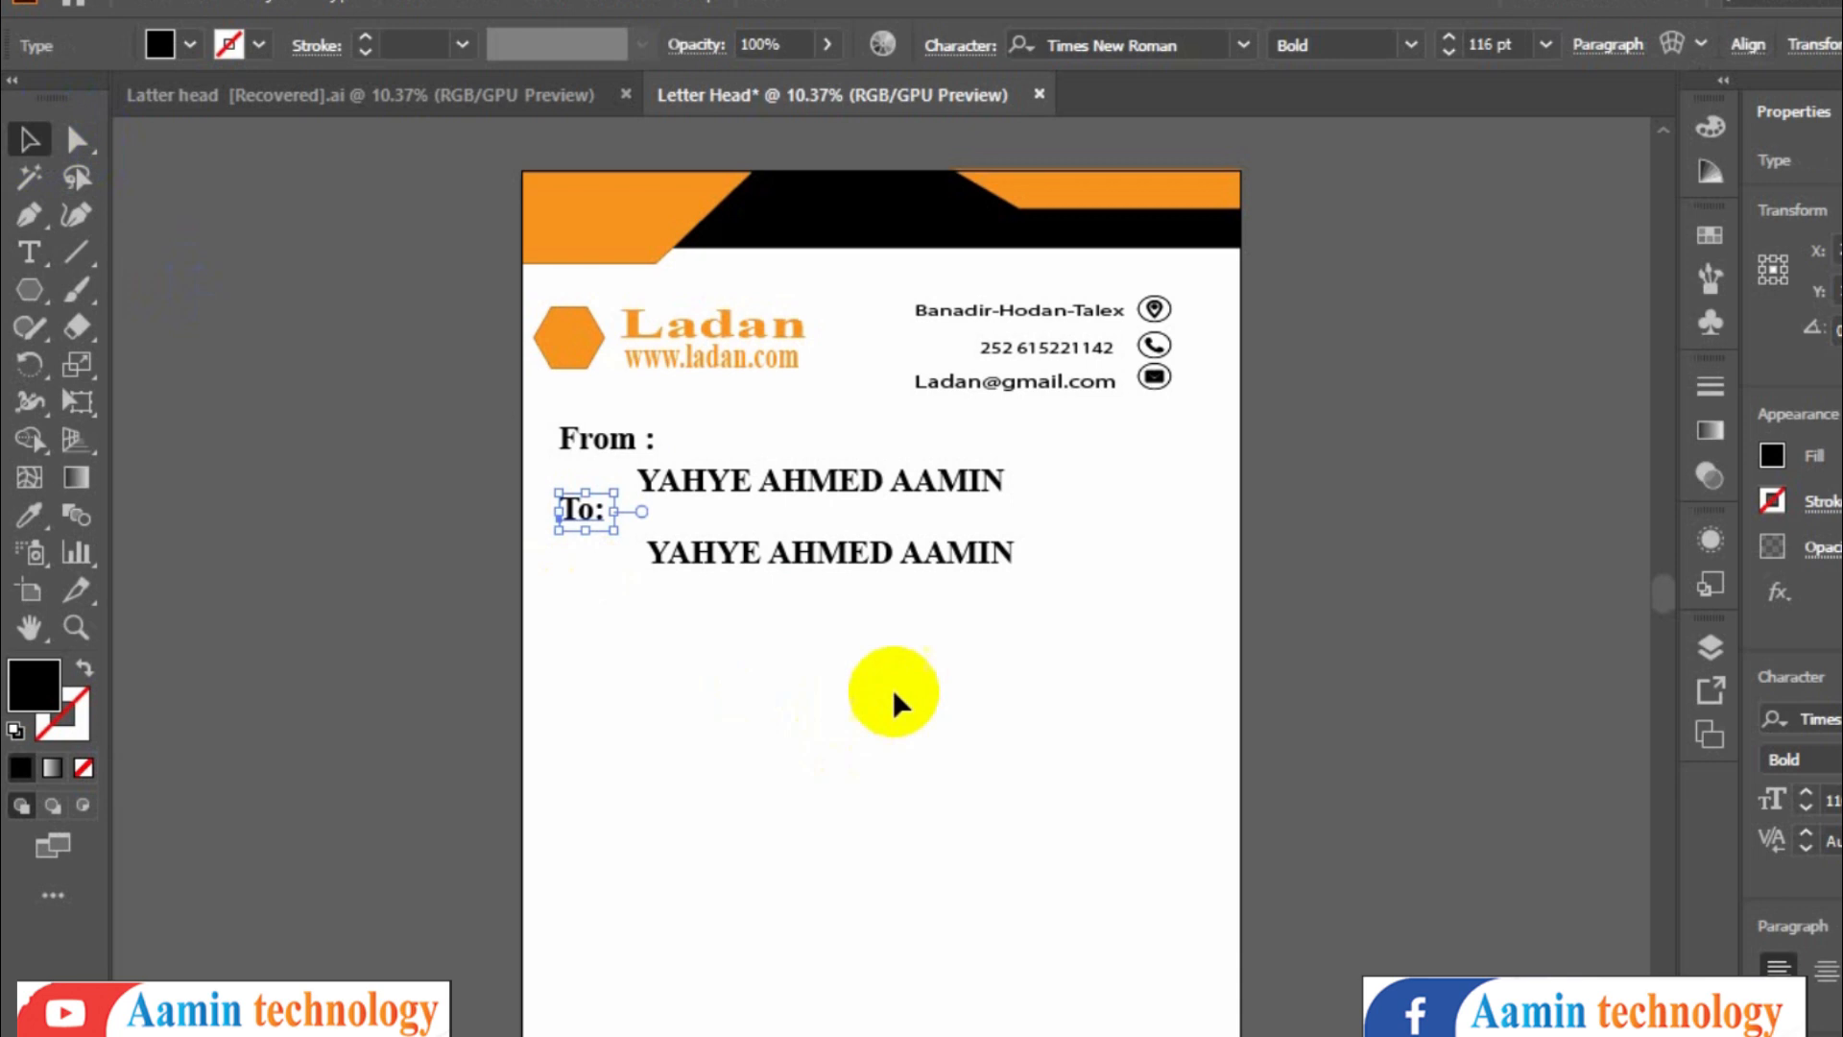
# - Select the whole From/To address block and scale it down
pyautogui.moveTo(1041, 609); pyautogui.dragTo(595, 432)
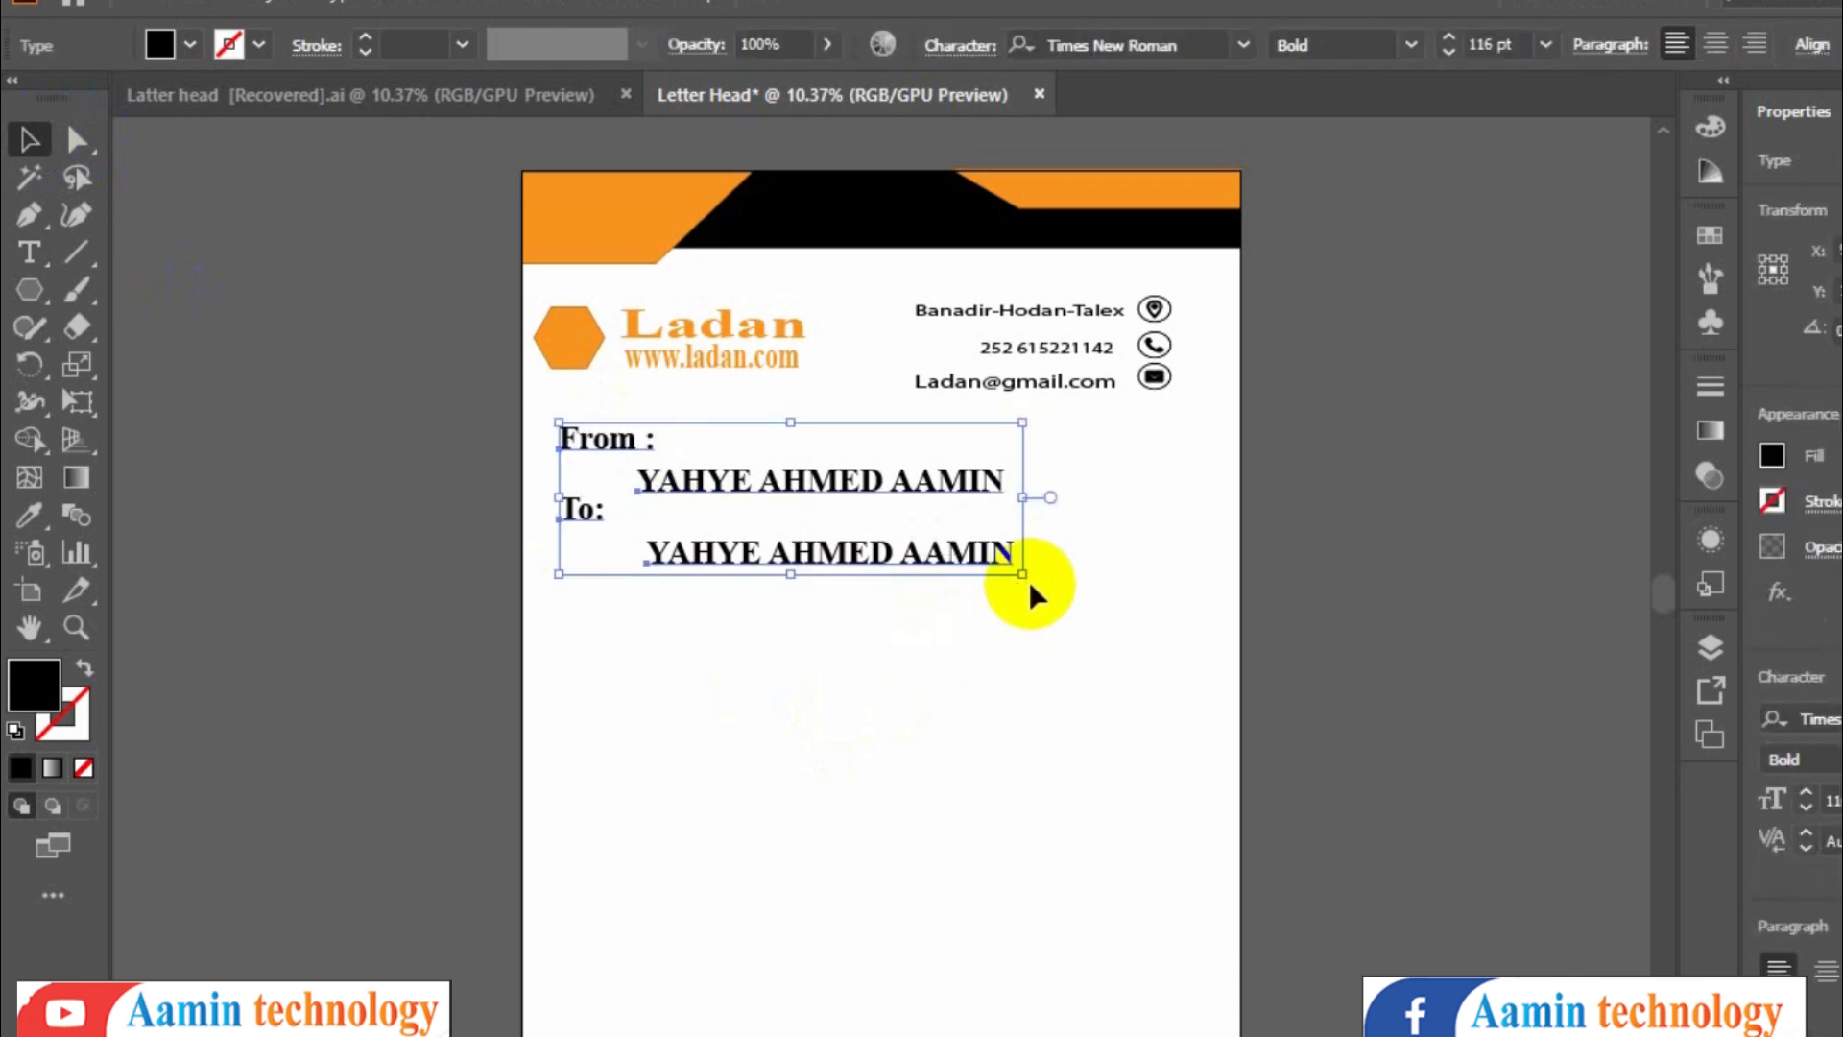
pyautogui.moveTo(1024, 575); pyautogui.dragTo(831, 526)
pyautogui.click(864, 576)
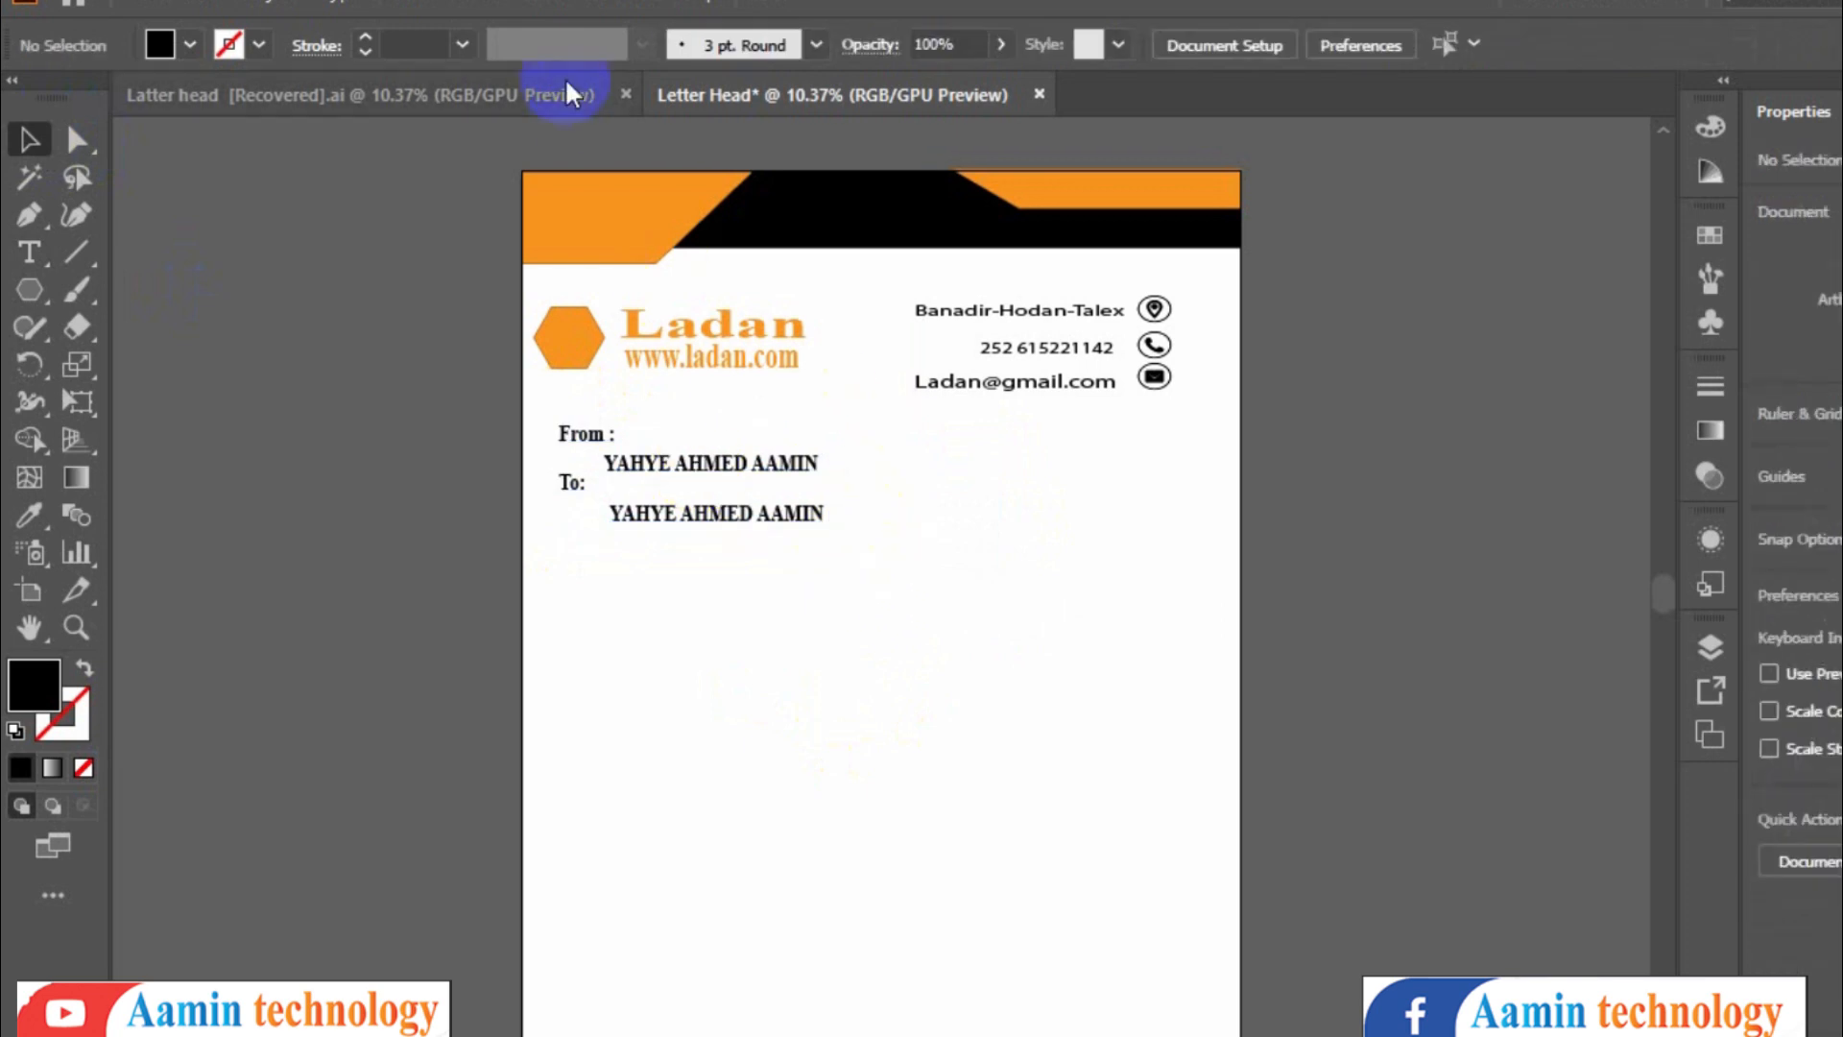
# - Check the reference file and draw a black rectangle about 2550 × 236 px along the bottom edge of the page
pyautogui.click(495, 94)
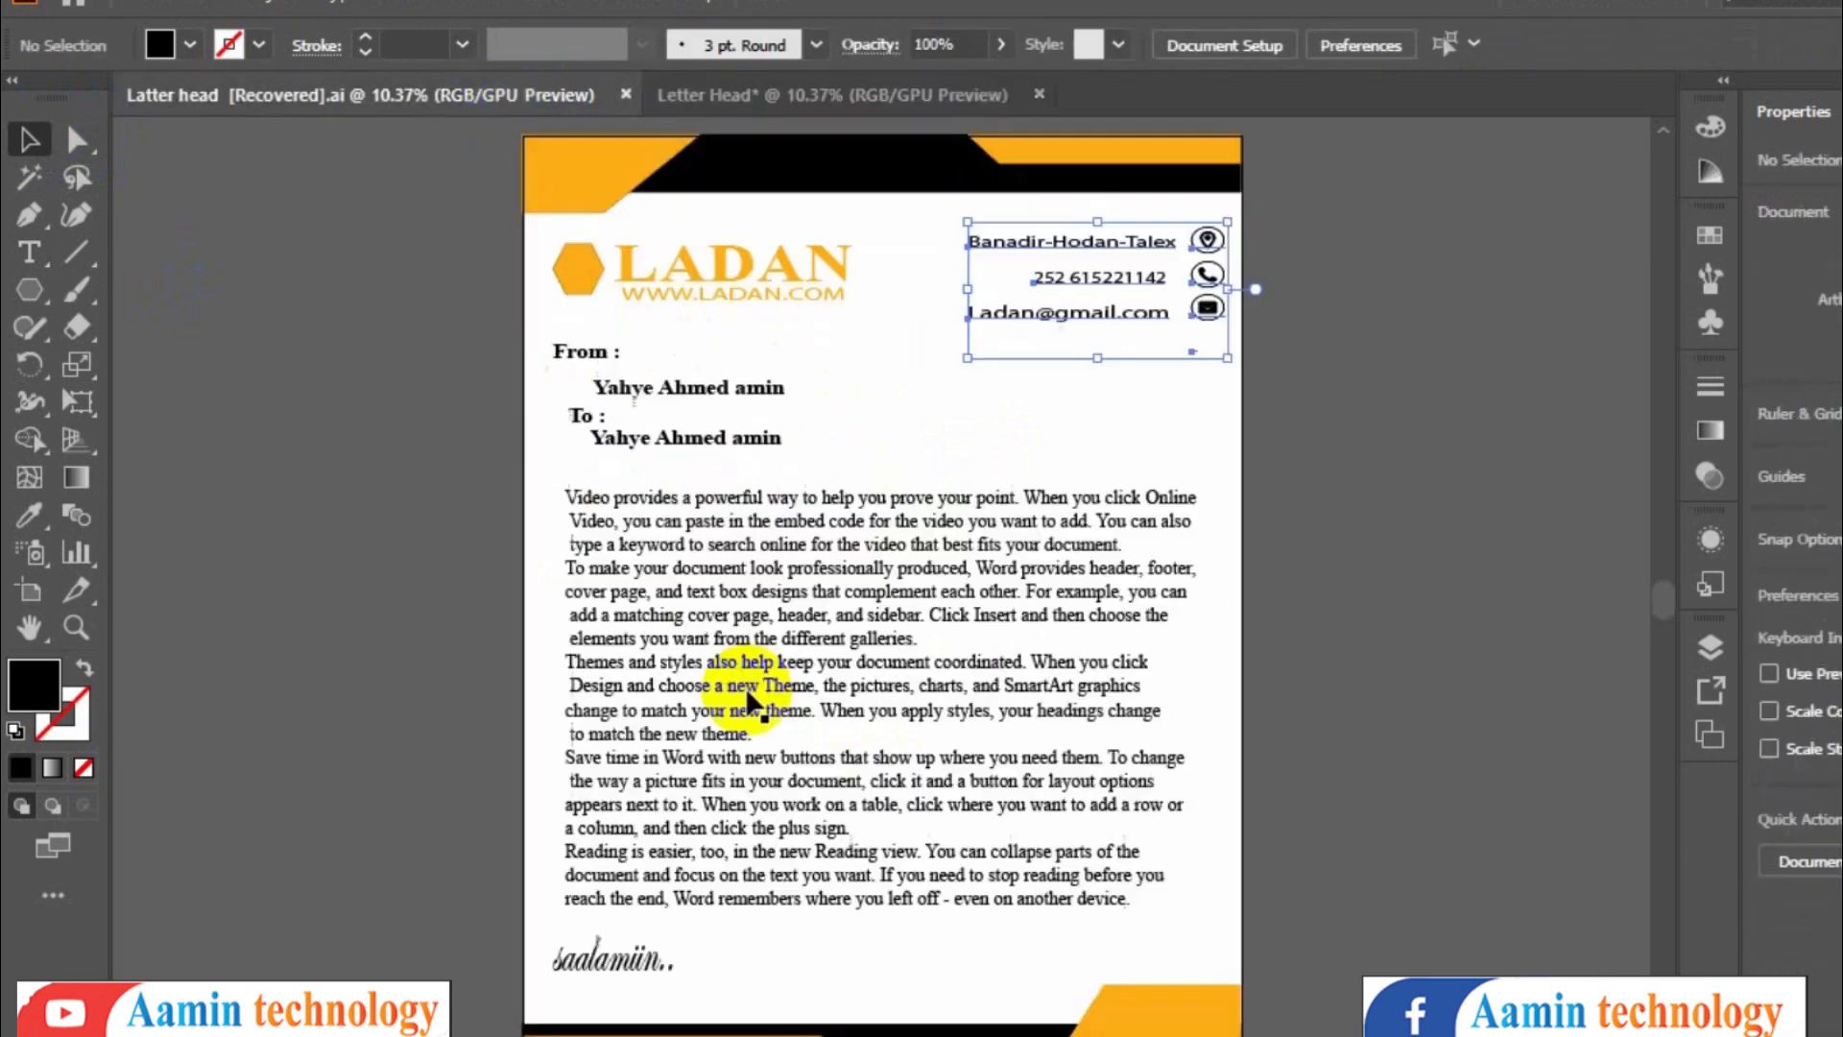
pyautogui.click(749, 94)
pyautogui.click(372, 93)
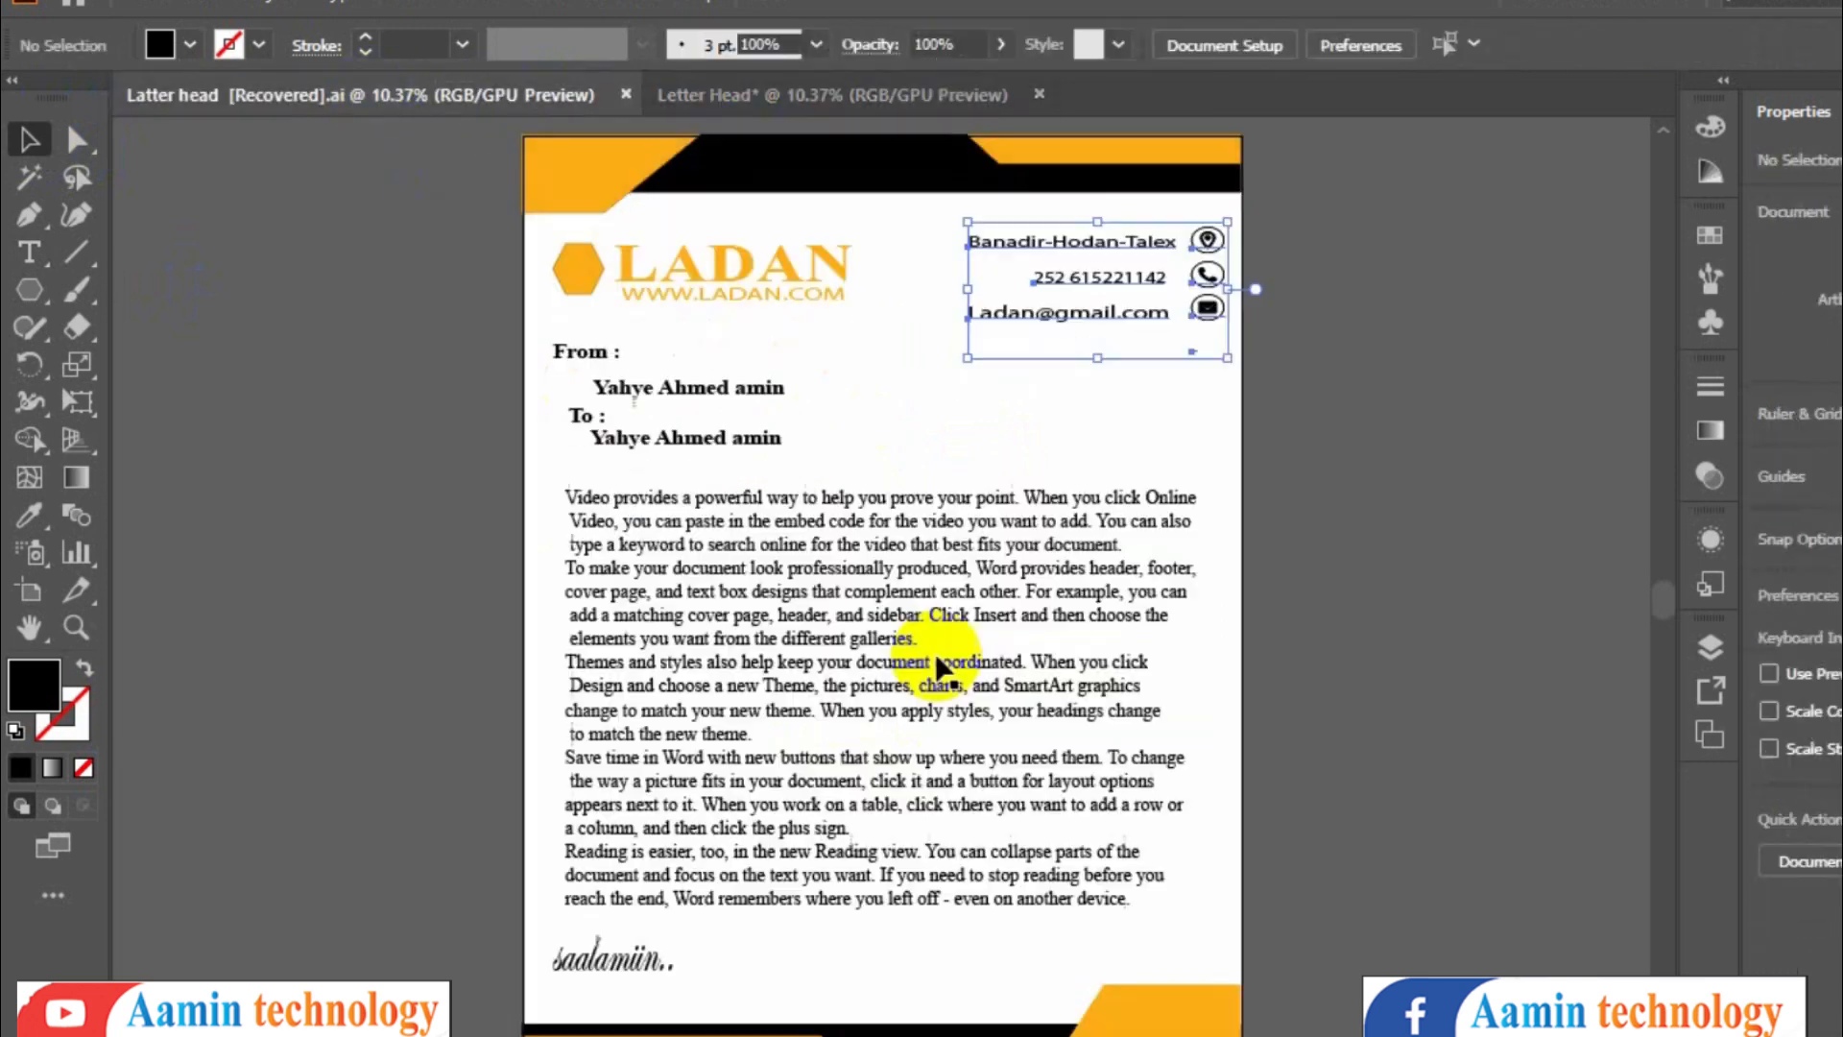
pyautogui.click(861, 96)
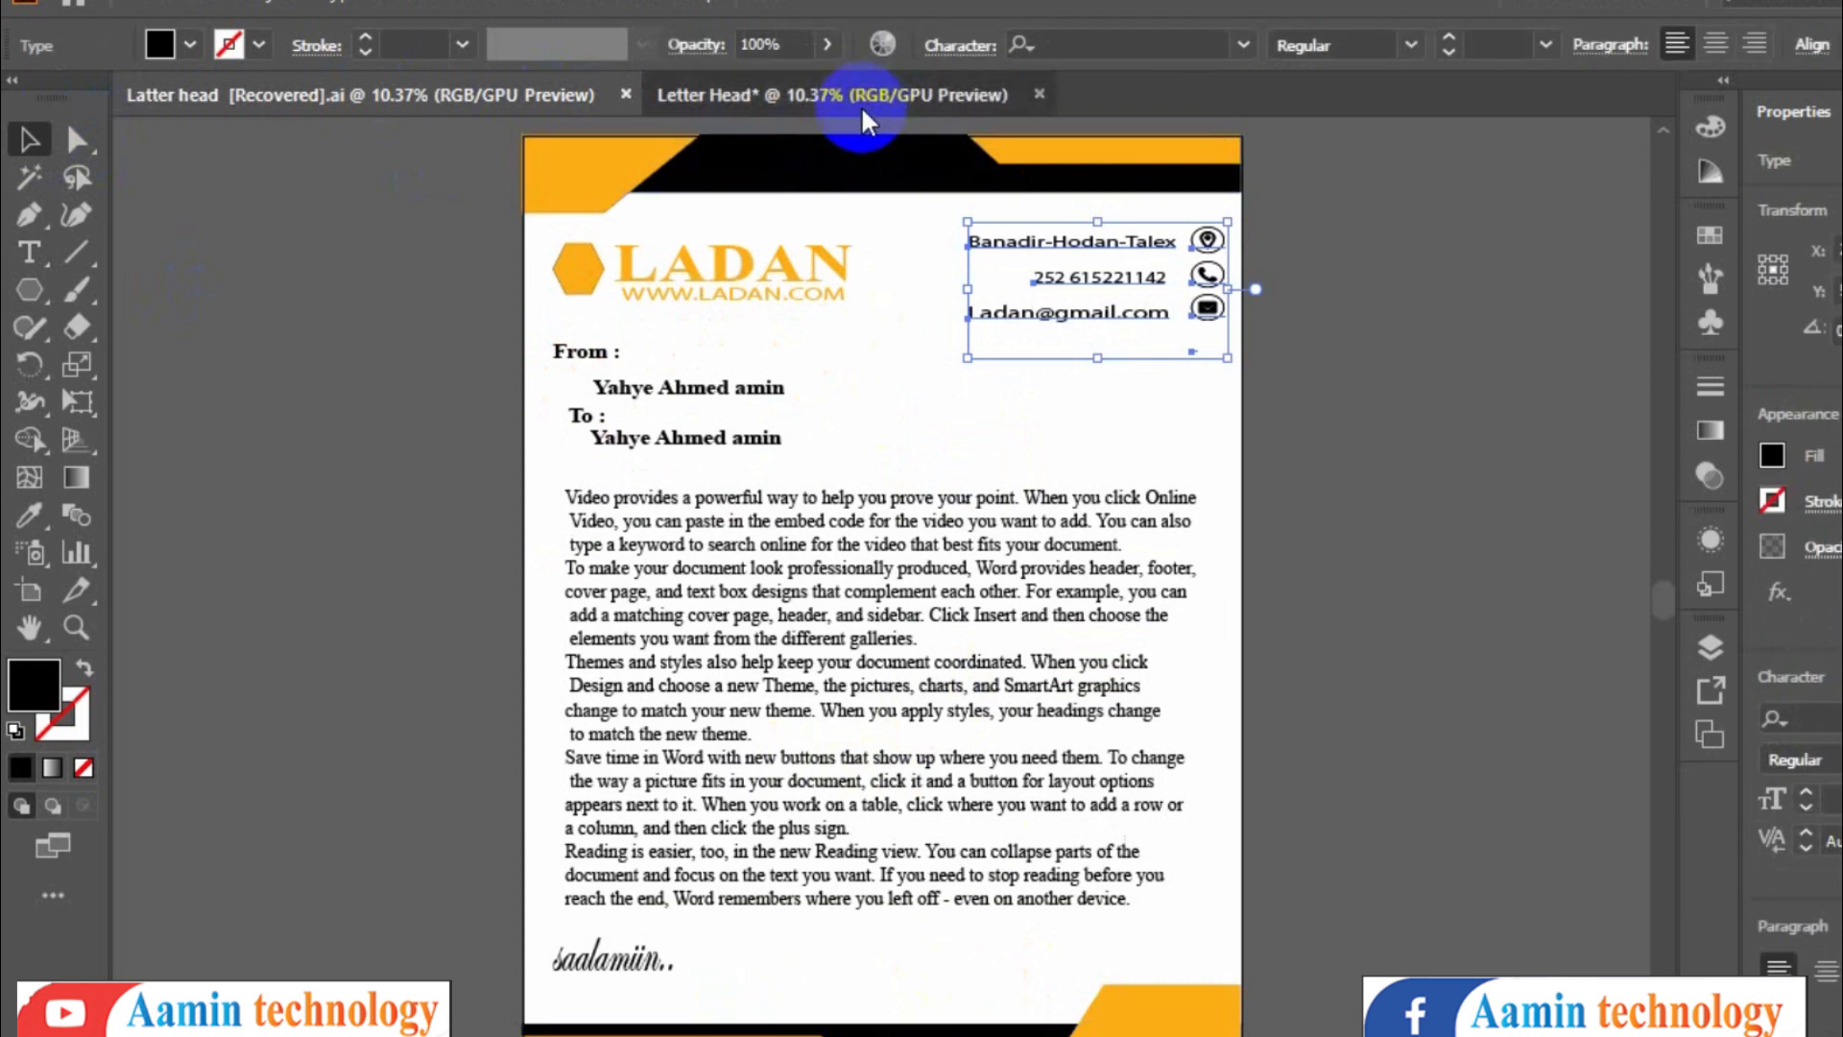
pyautogui.moveTo(37, 296); pyautogui.dragTo(128, 291)
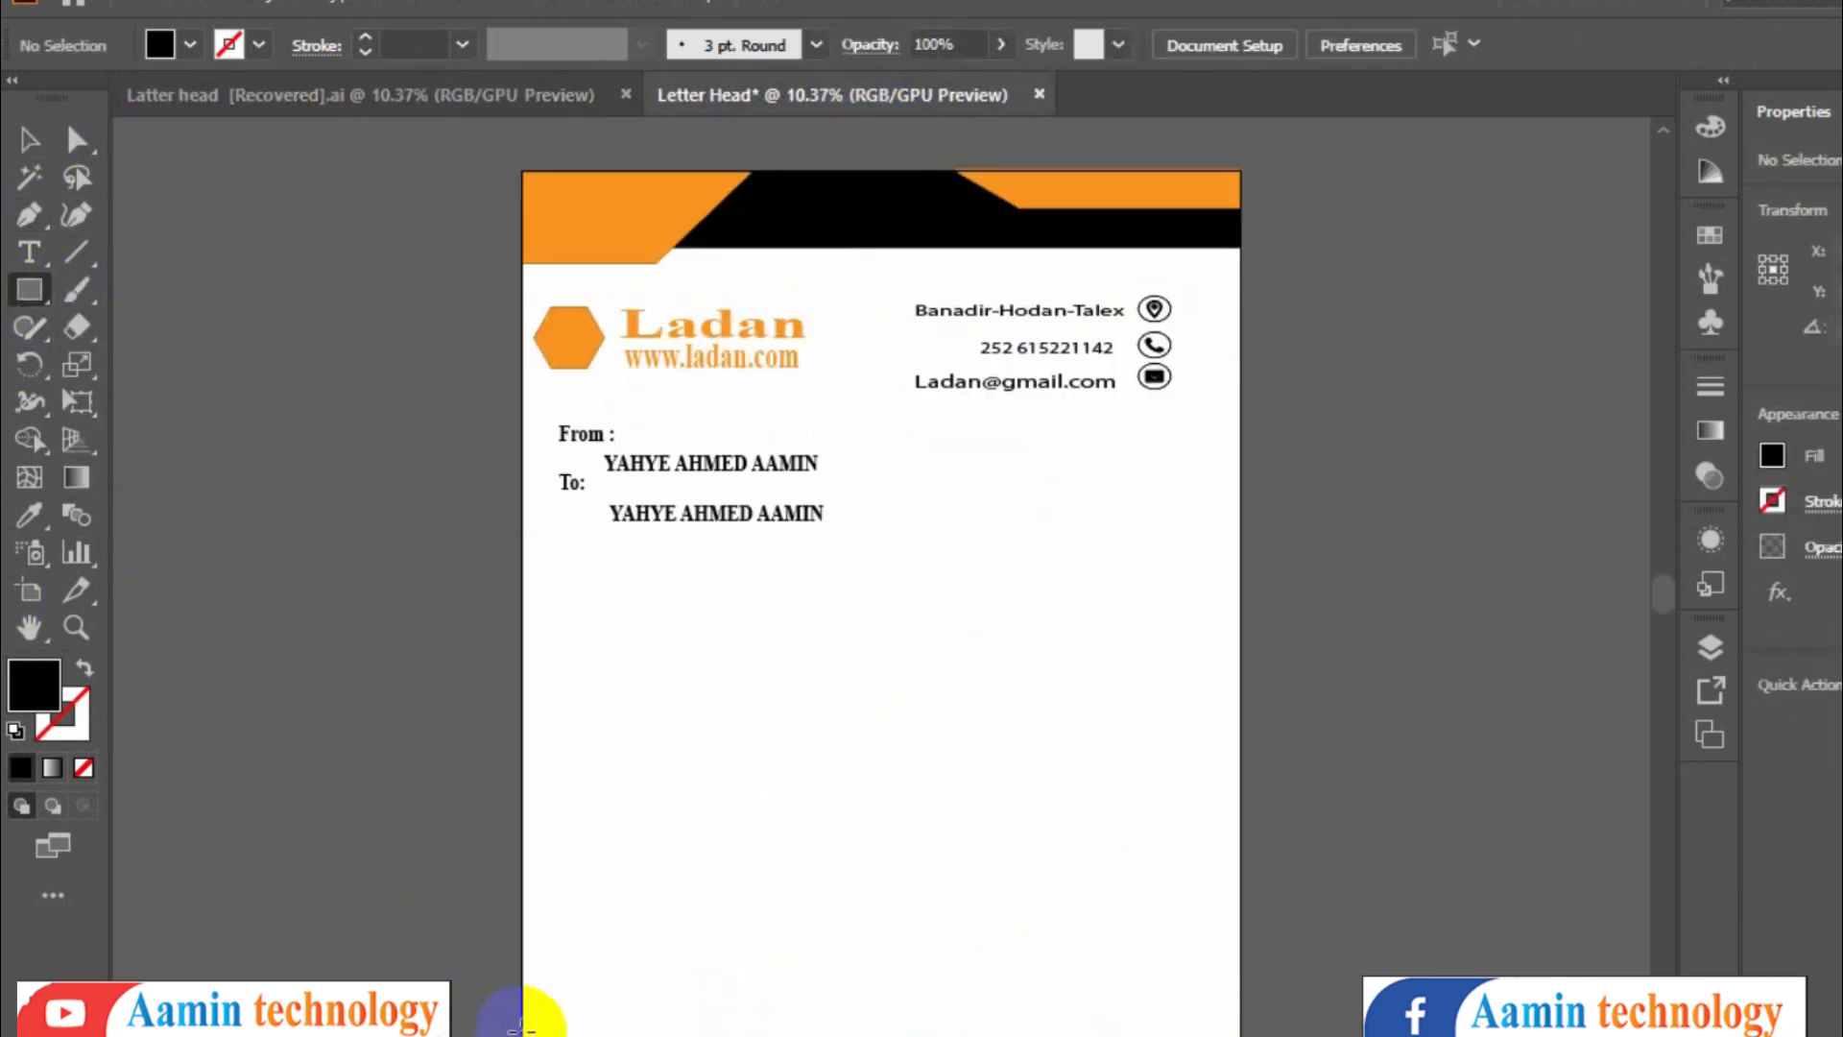
pyautogui.moveTo(519, 1029); pyautogui.dragTo(1158, 370)
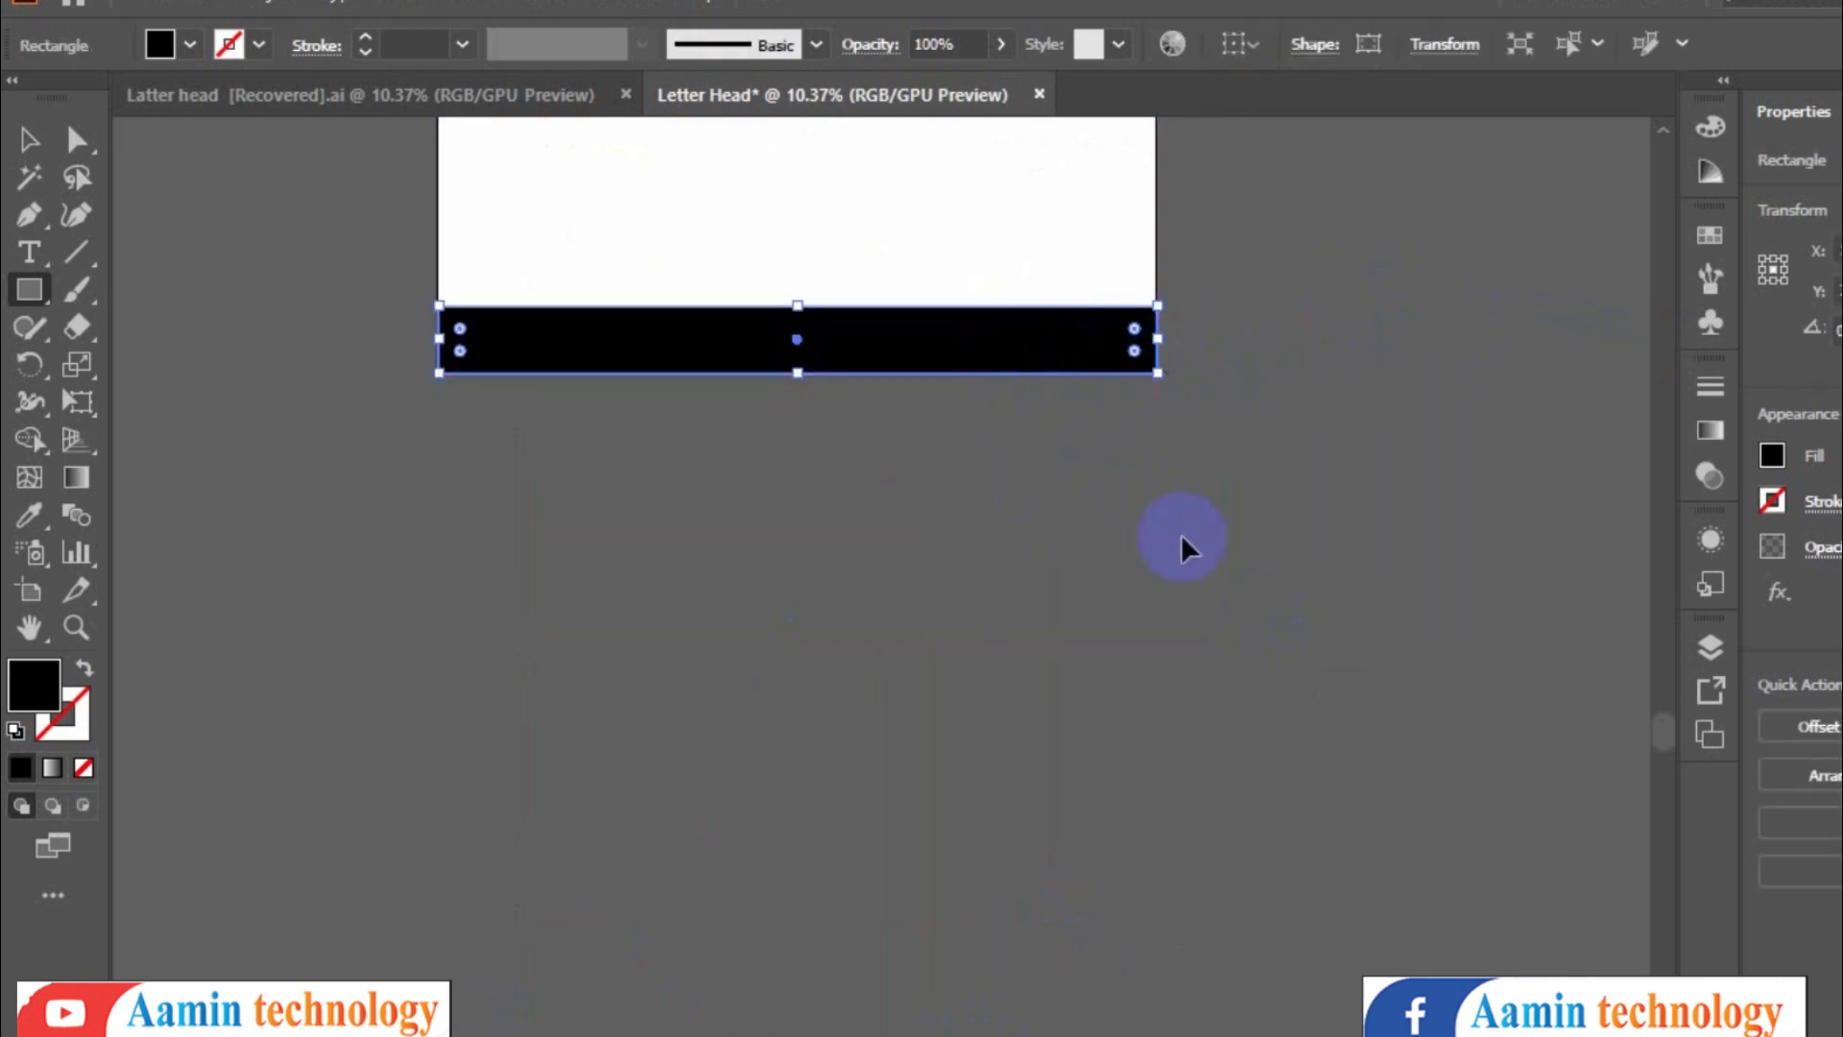
pyautogui.scroll(6, 1181, 534)
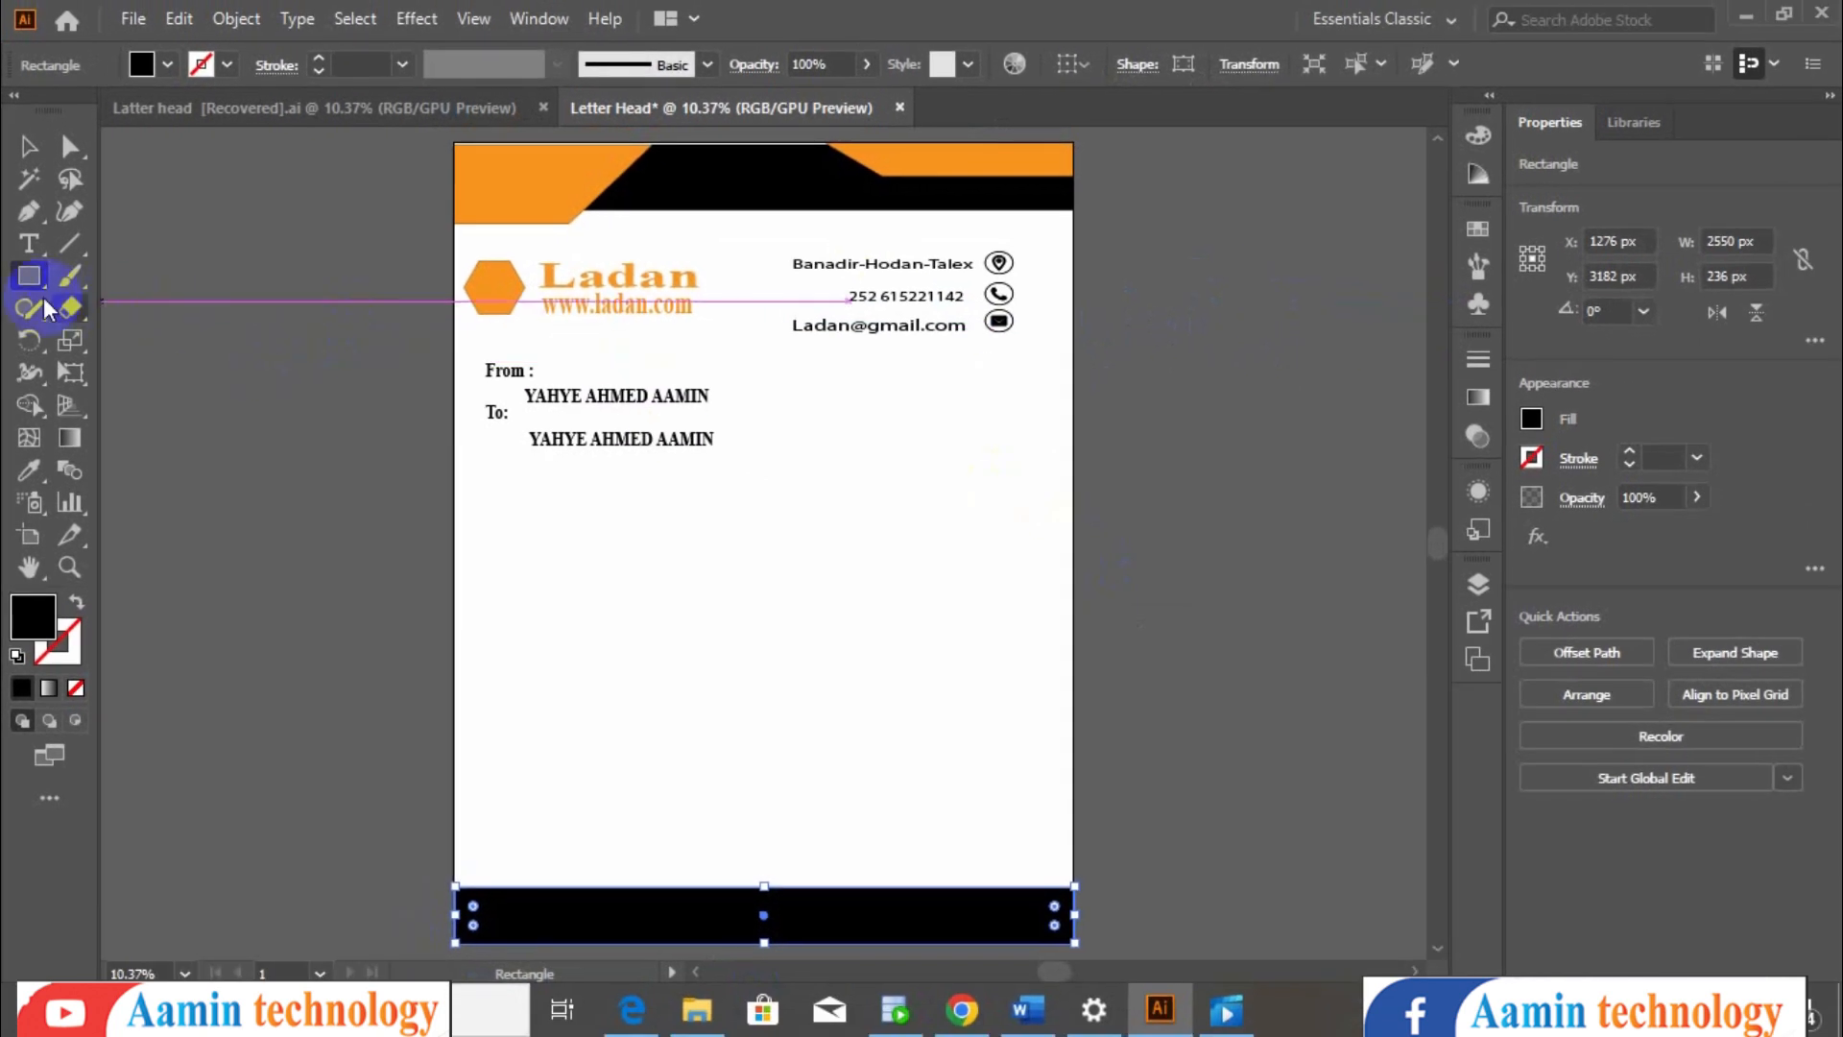
pyautogui.click(30, 148)
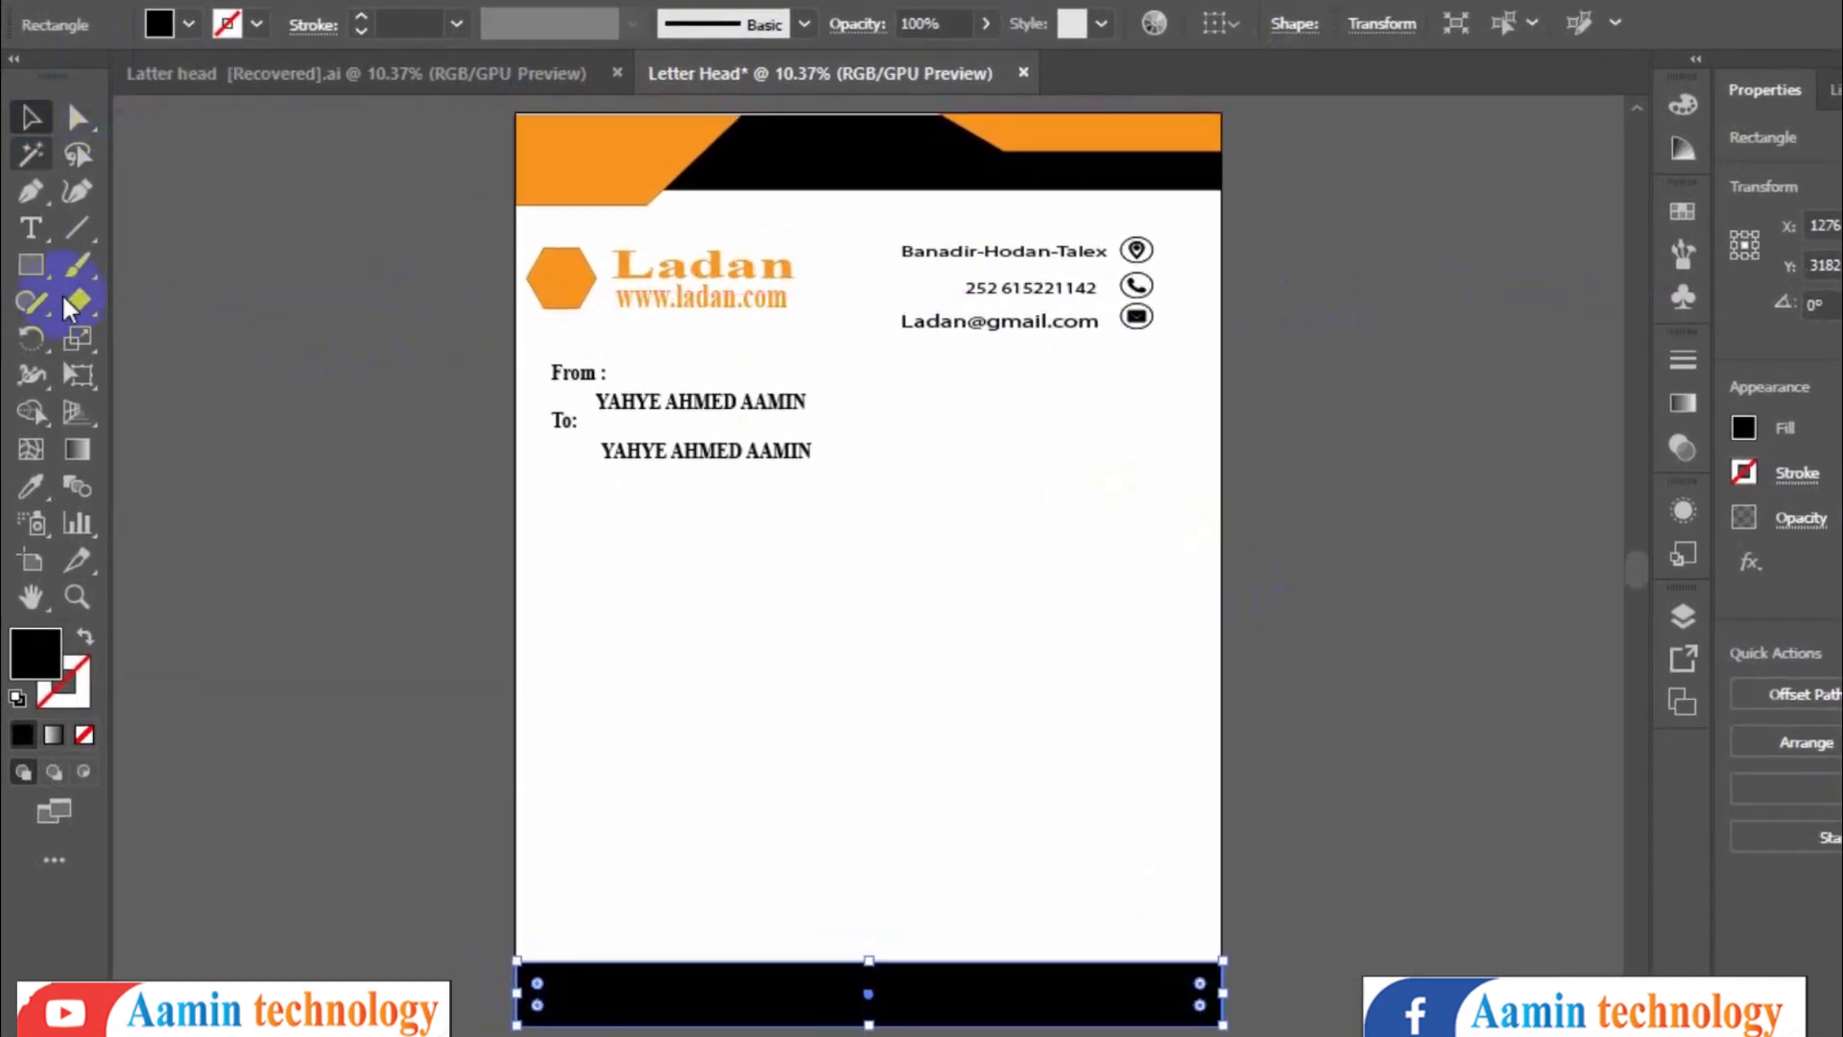
# - Compare the reference file's footer with the new document's bottom bar
pyautogui.click(32, 265)
pyautogui.click(256, 77)
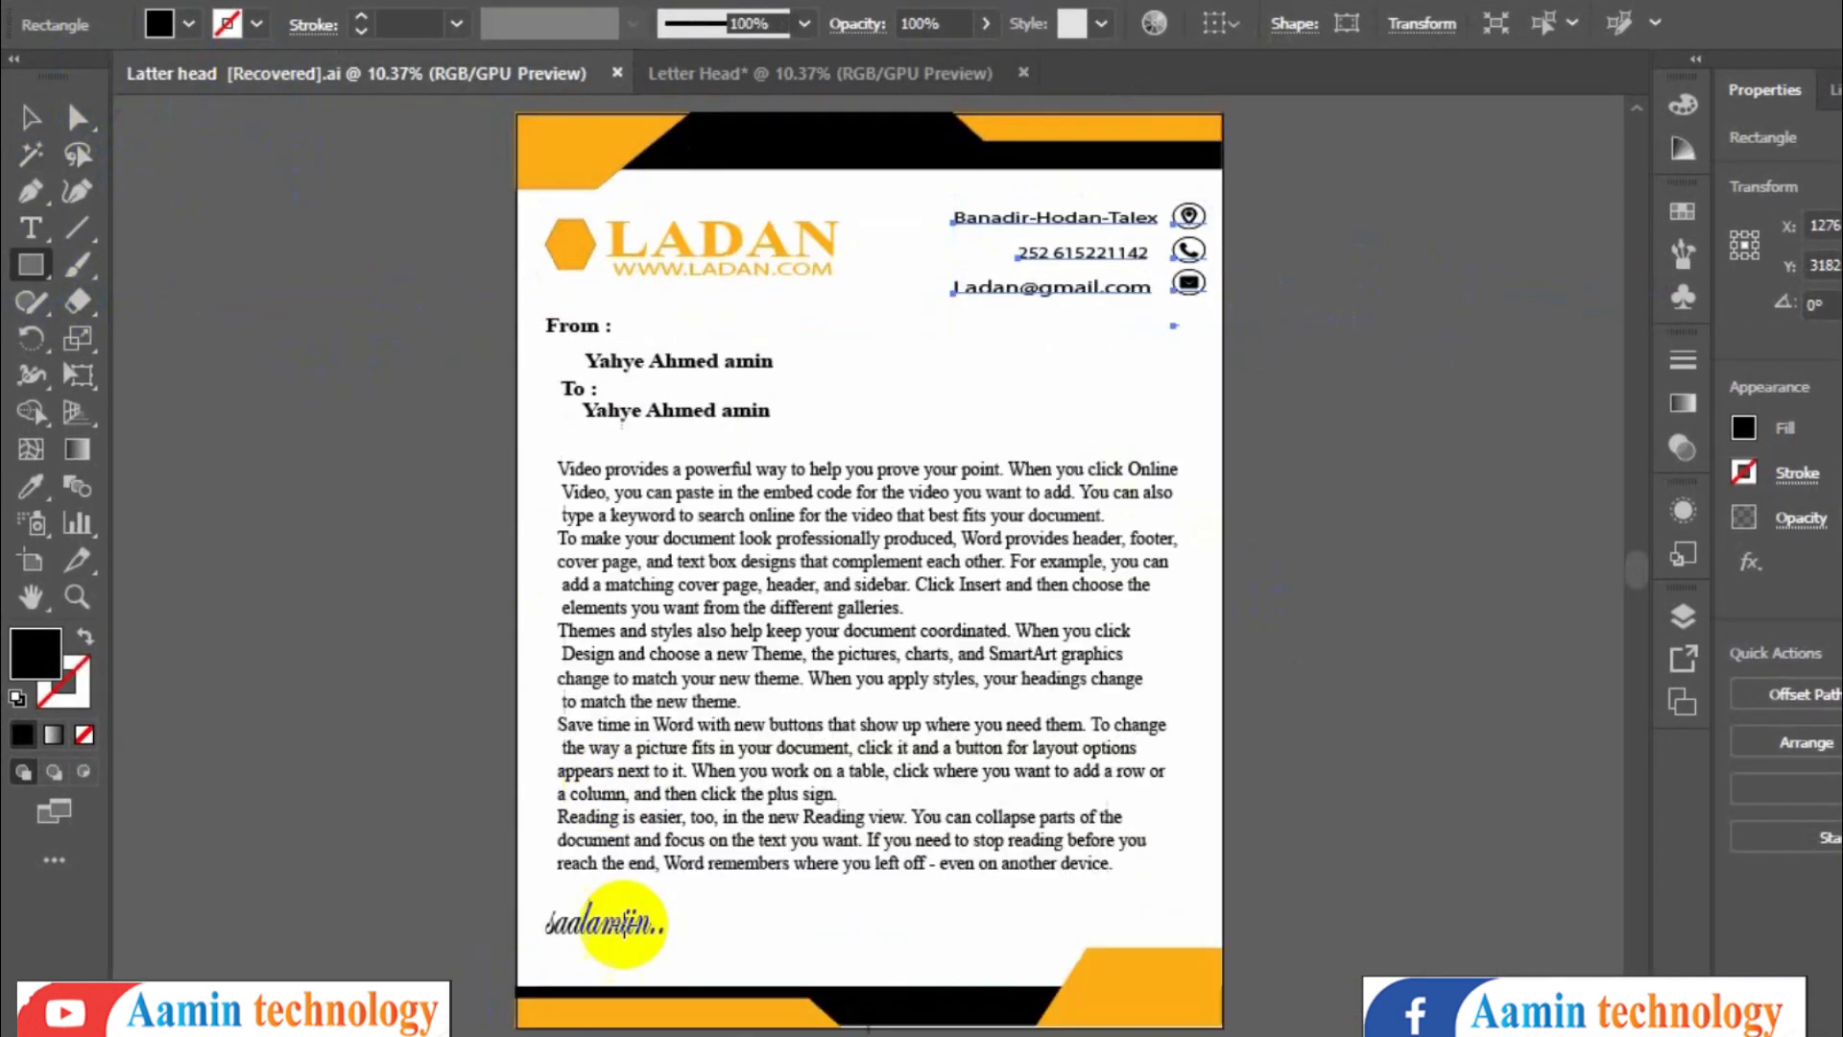
pyautogui.click(723, 71)
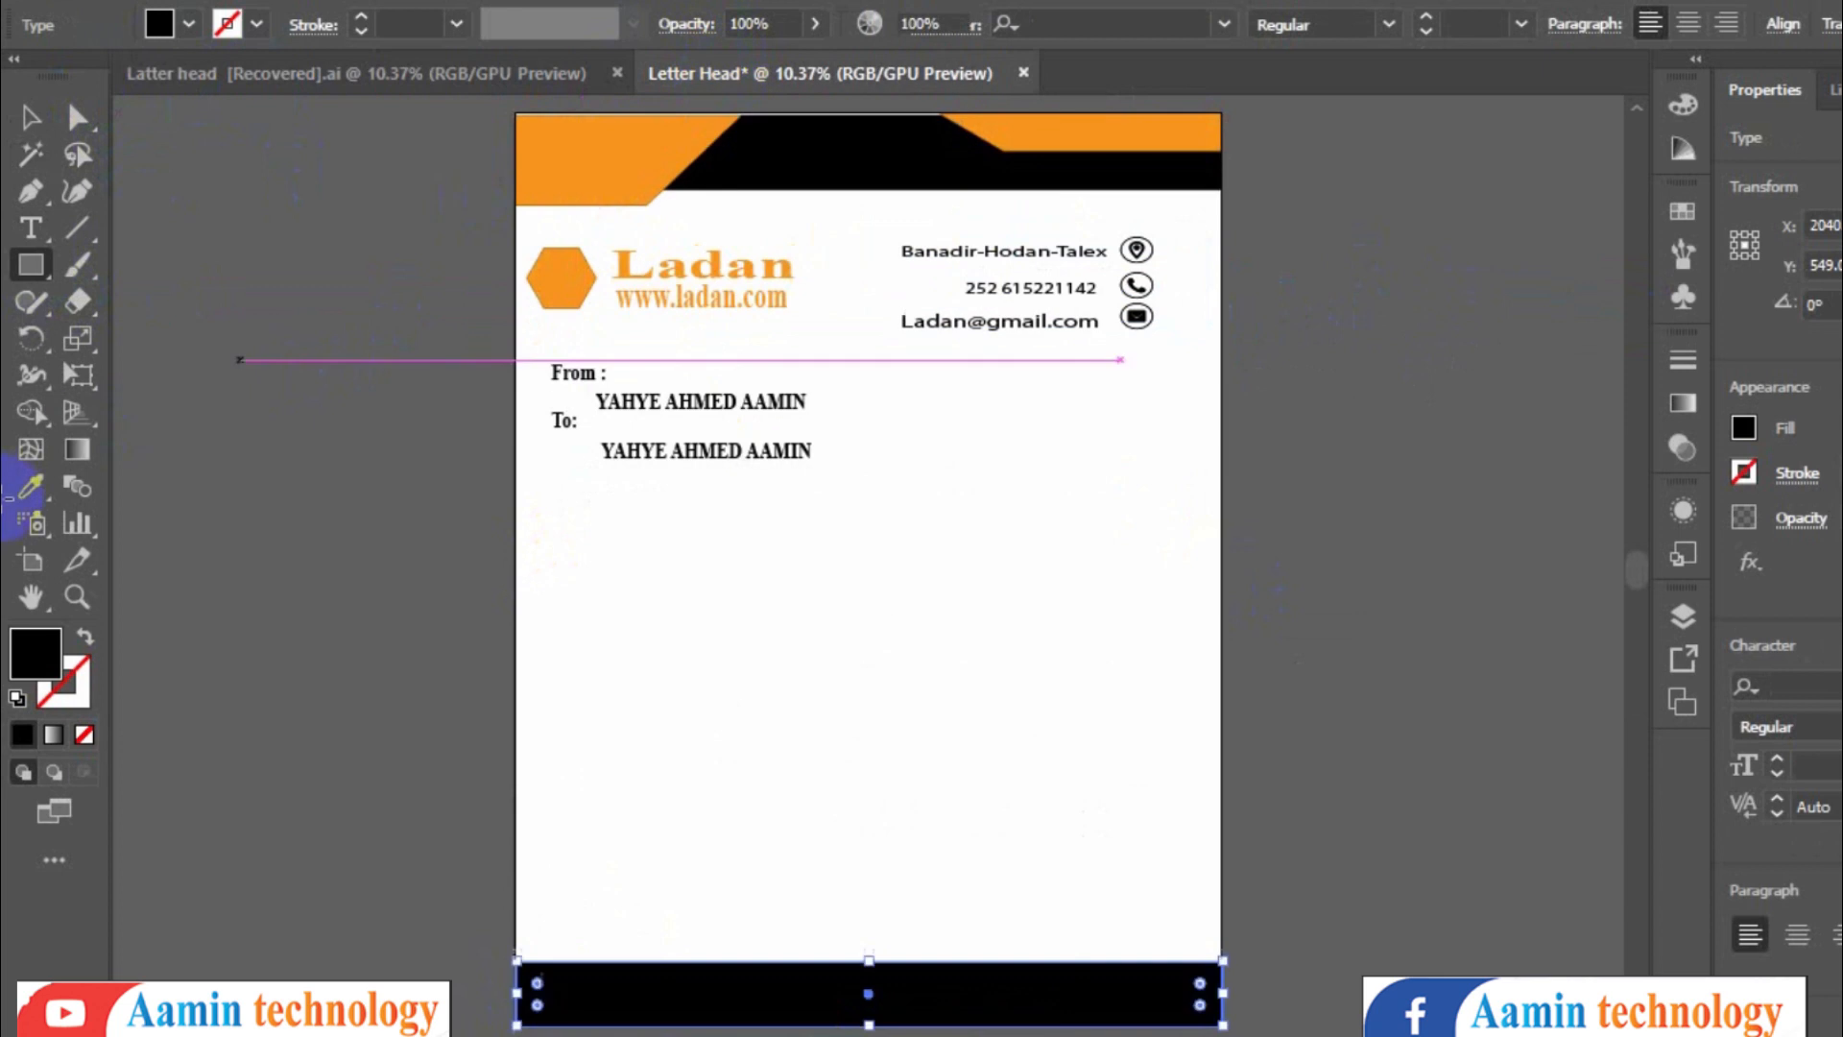
pyautogui.click(29, 119)
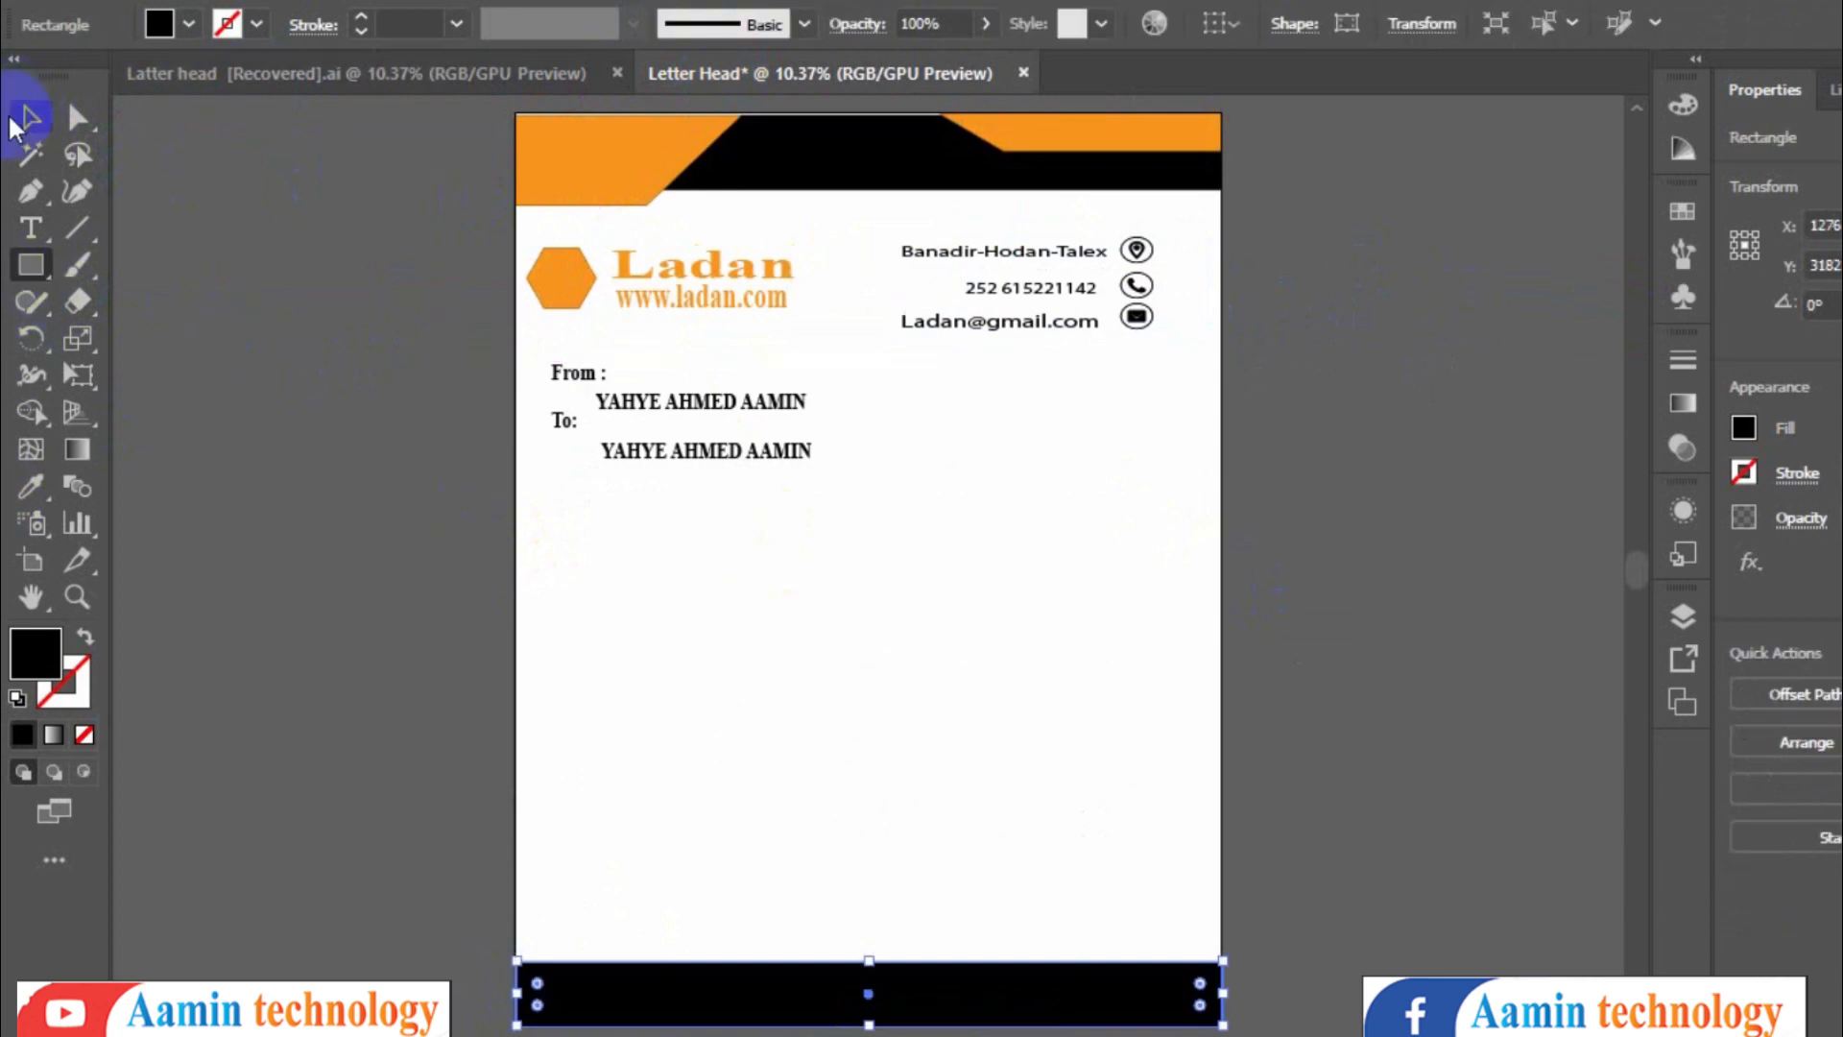
pyautogui.click(611, 534)
pyautogui.click(127, 358)
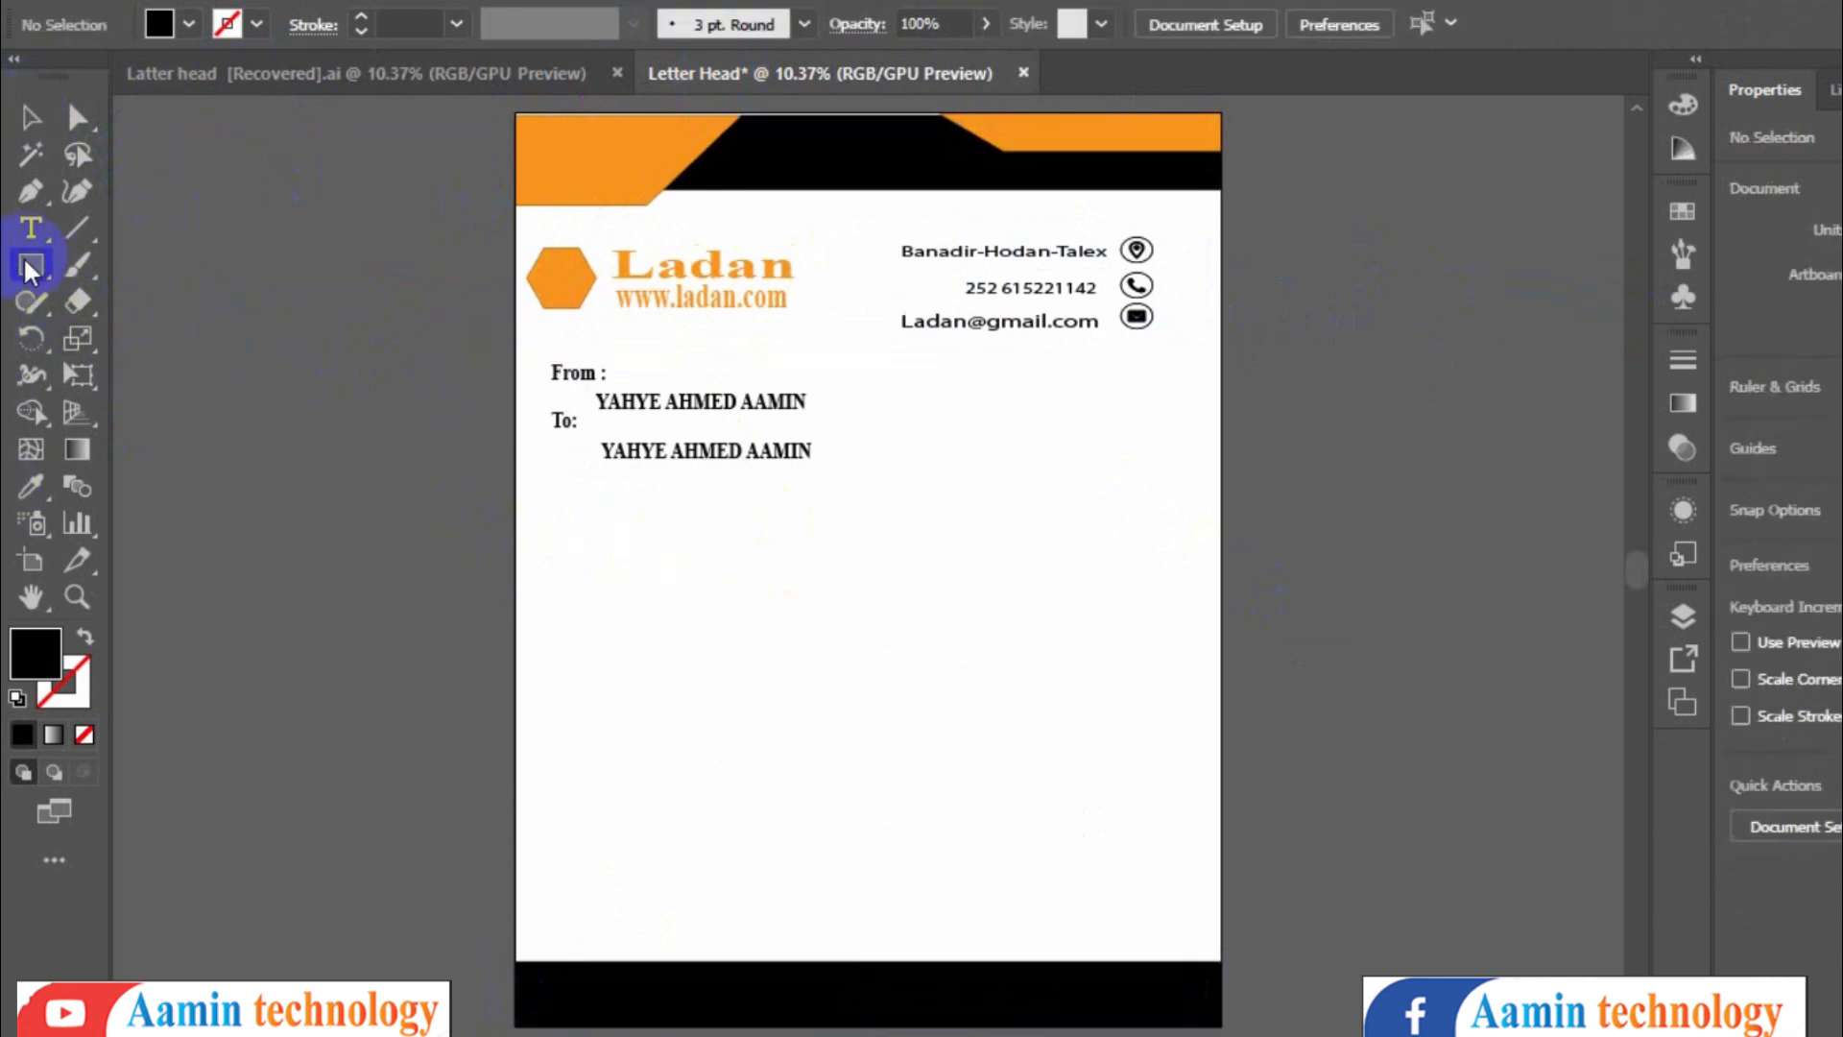
# - Draw a rectangle over the left part of the bottom black bar and fill it orange
pyautogui.click(29, 271)
pyautogui.click(153, 268)
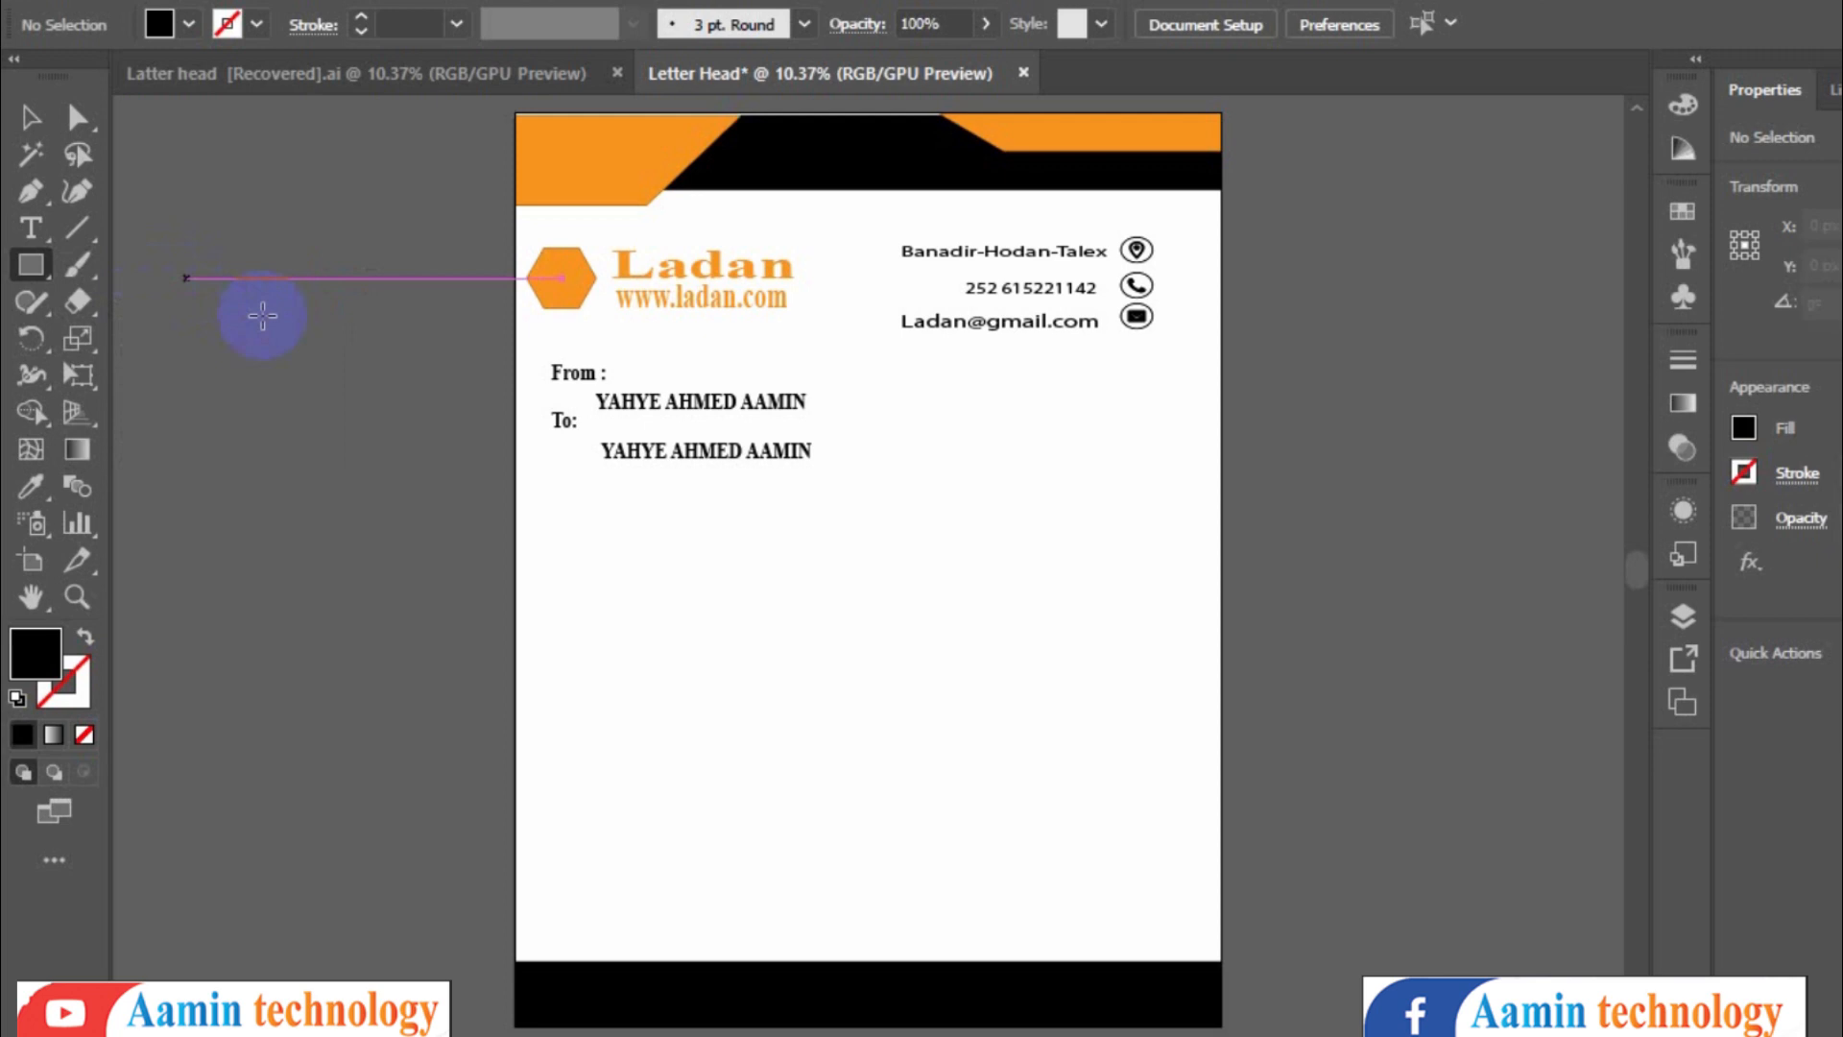
pyautogui.moveTo(521, 983); pyautogui.dragTo(758, 1025)
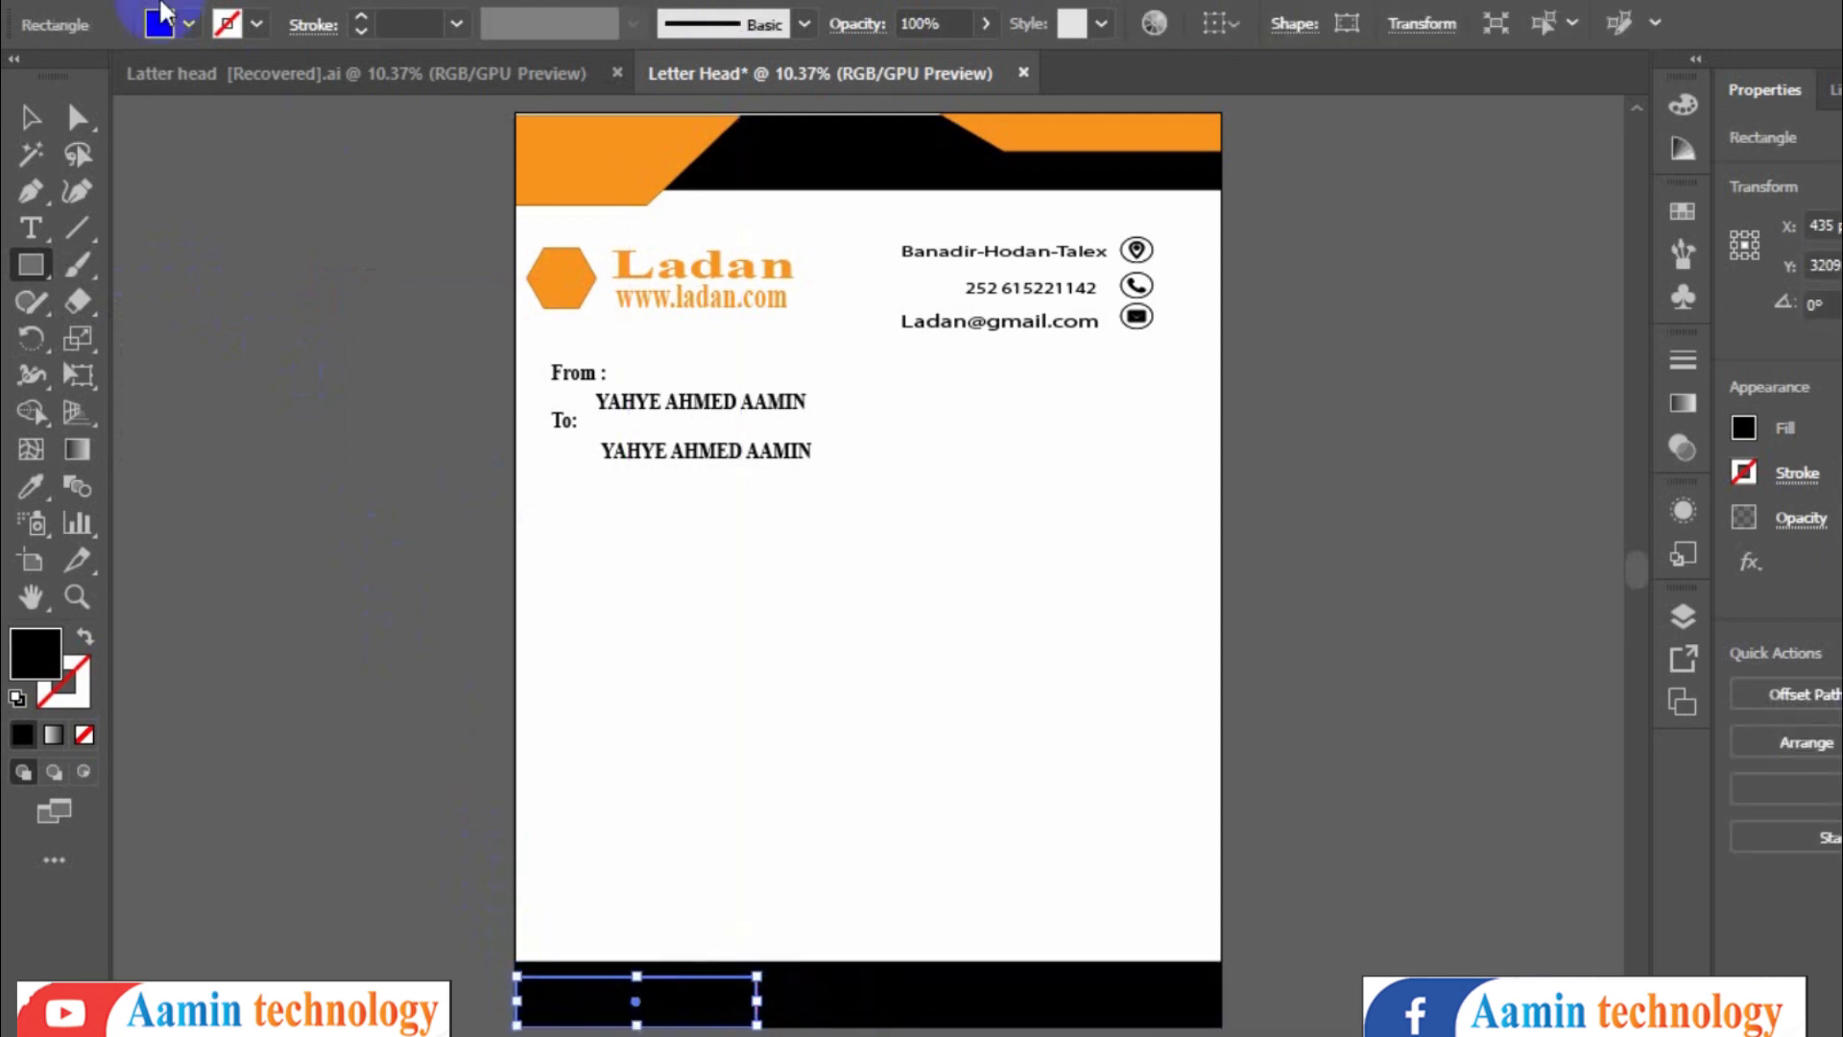
pyautogui.click(191, 26)
pyautogui.click(298, 75)
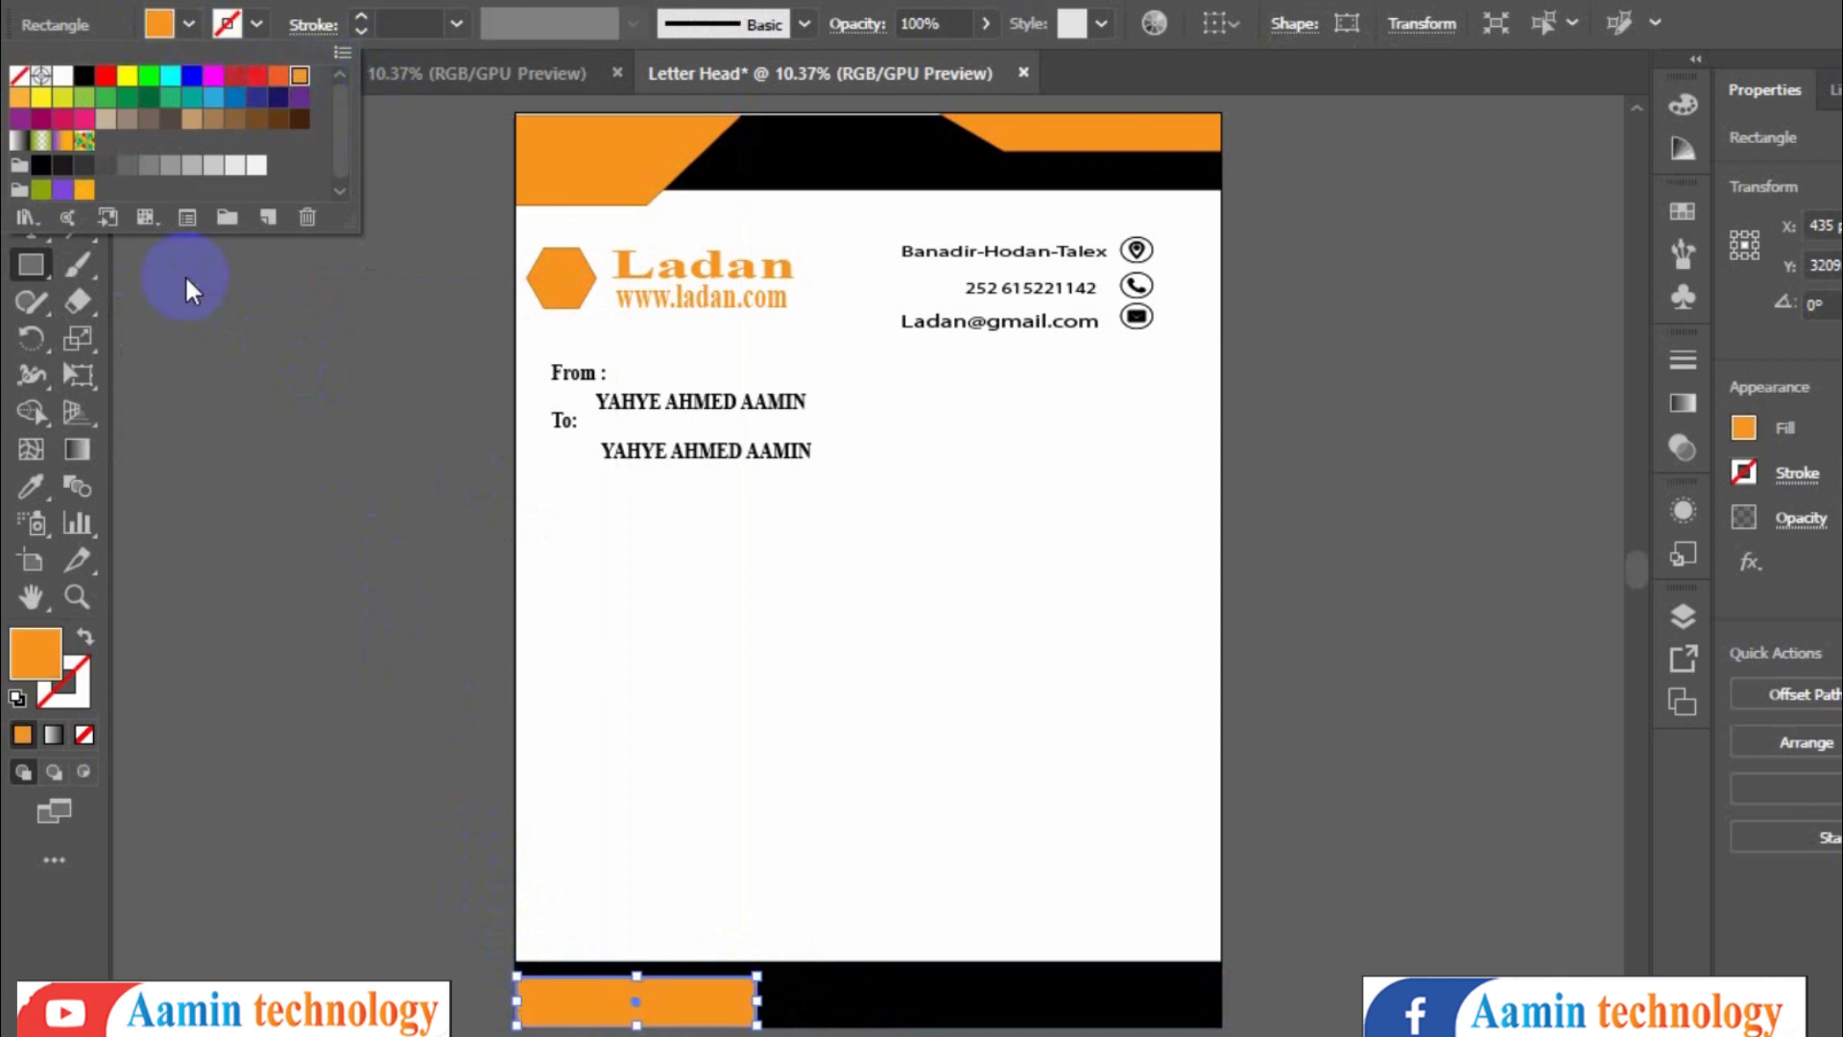
# - Slant the orange footer rectangle by moving its top-right anchor point to the left
pyautogui.click(80, 116)
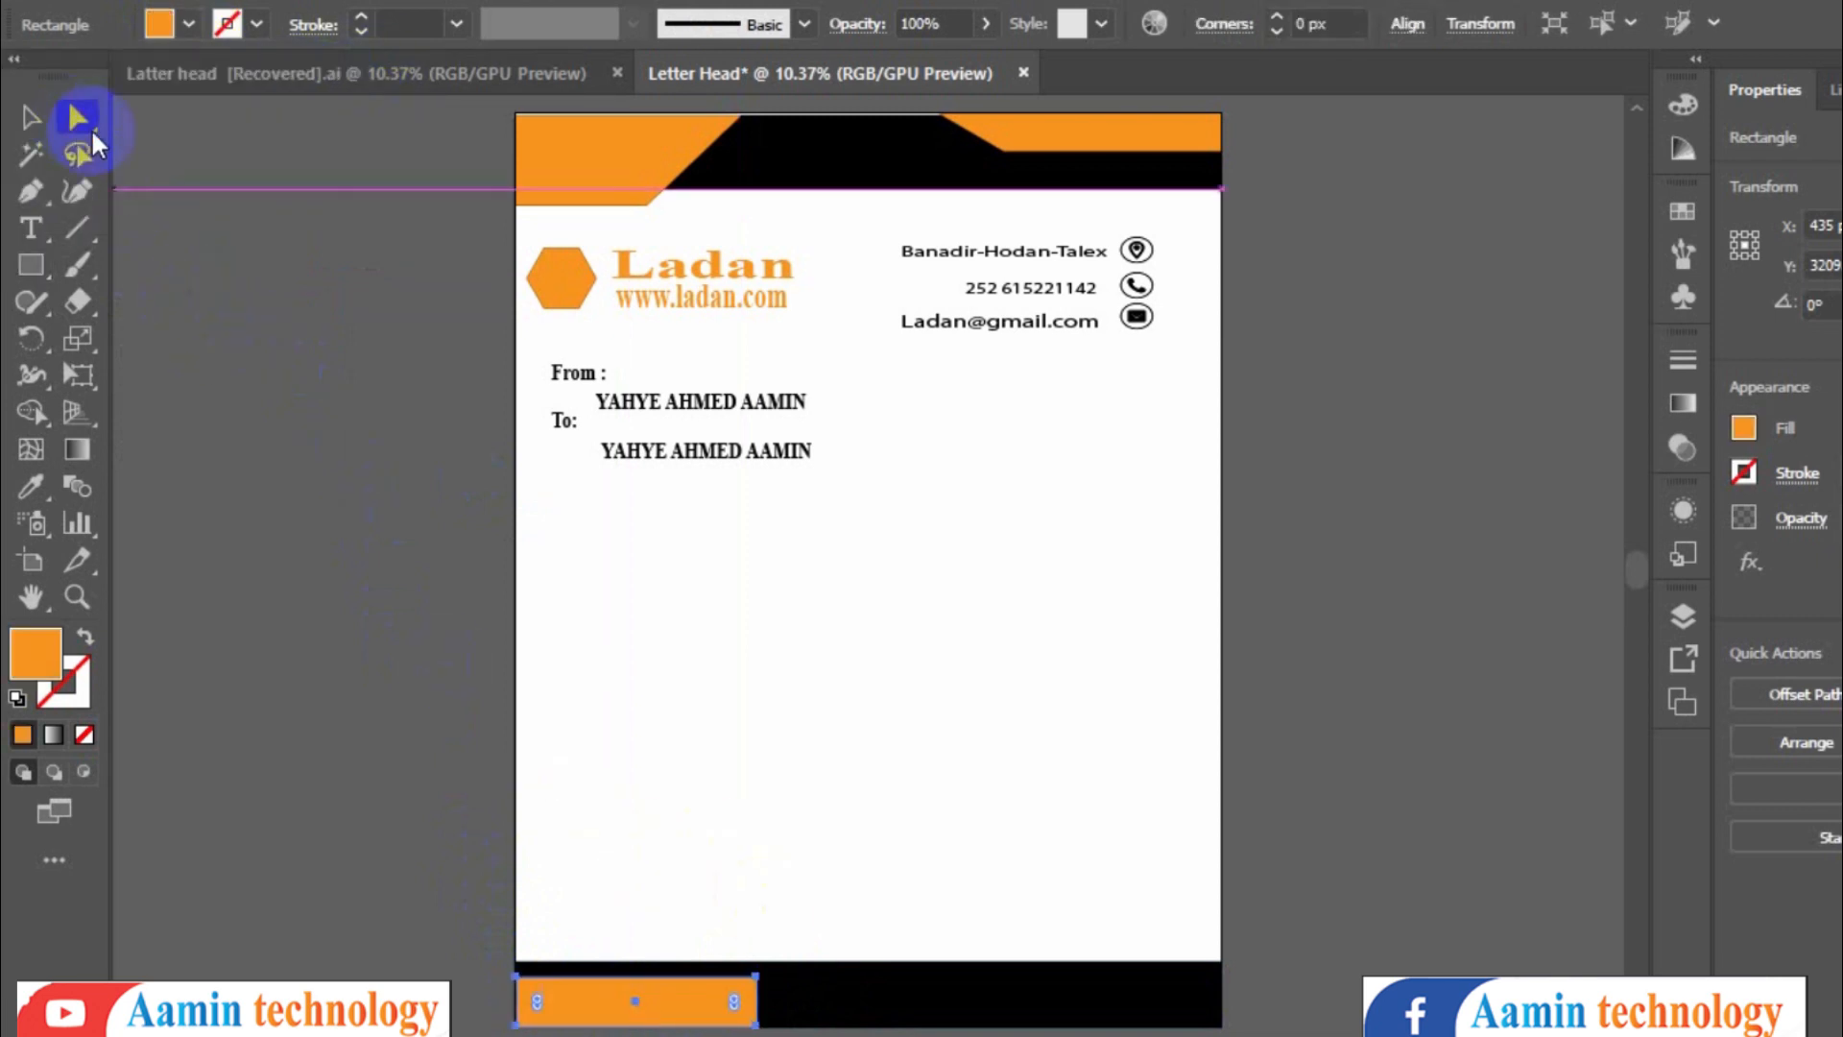
pyautogui.moveTo(772, 984); pyautogui.dragTo(784, 986)
pyautogui.hotkey('ctrl', 'z')
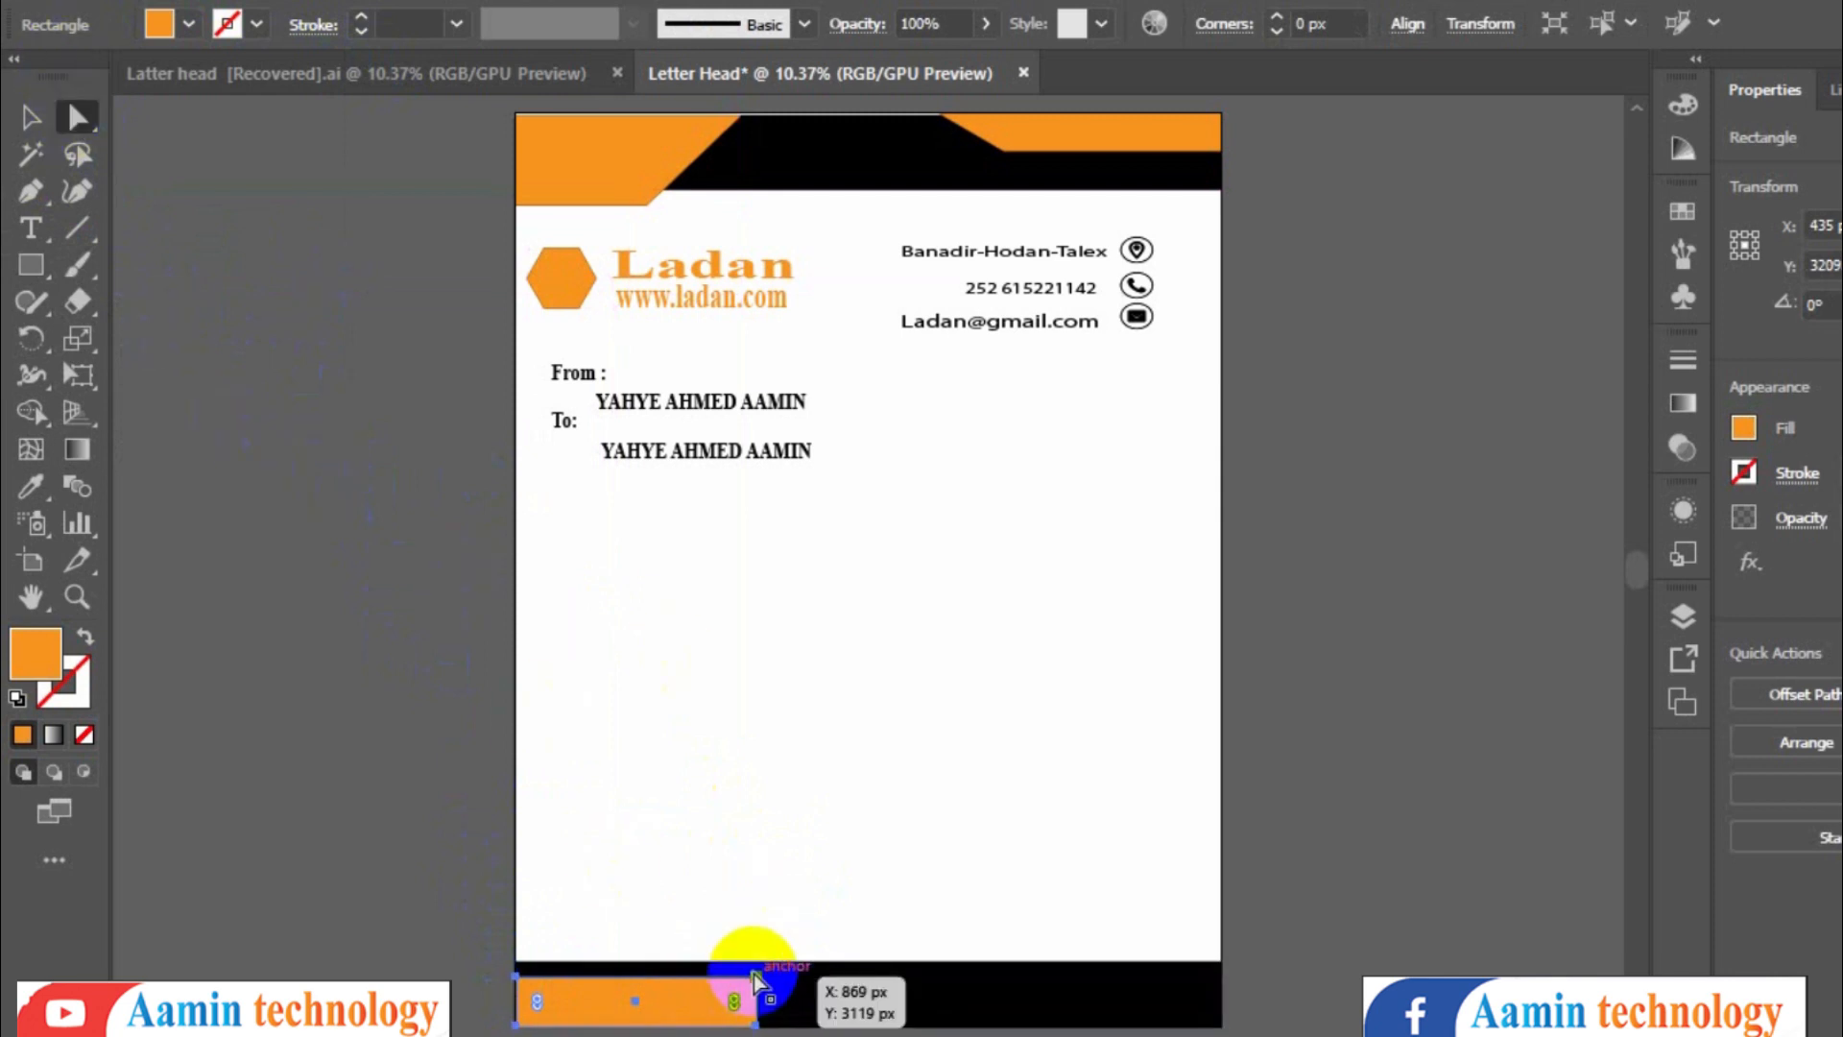
pyautogui.moveTo(753, 980); pyautogui.dragTo(683, 979)
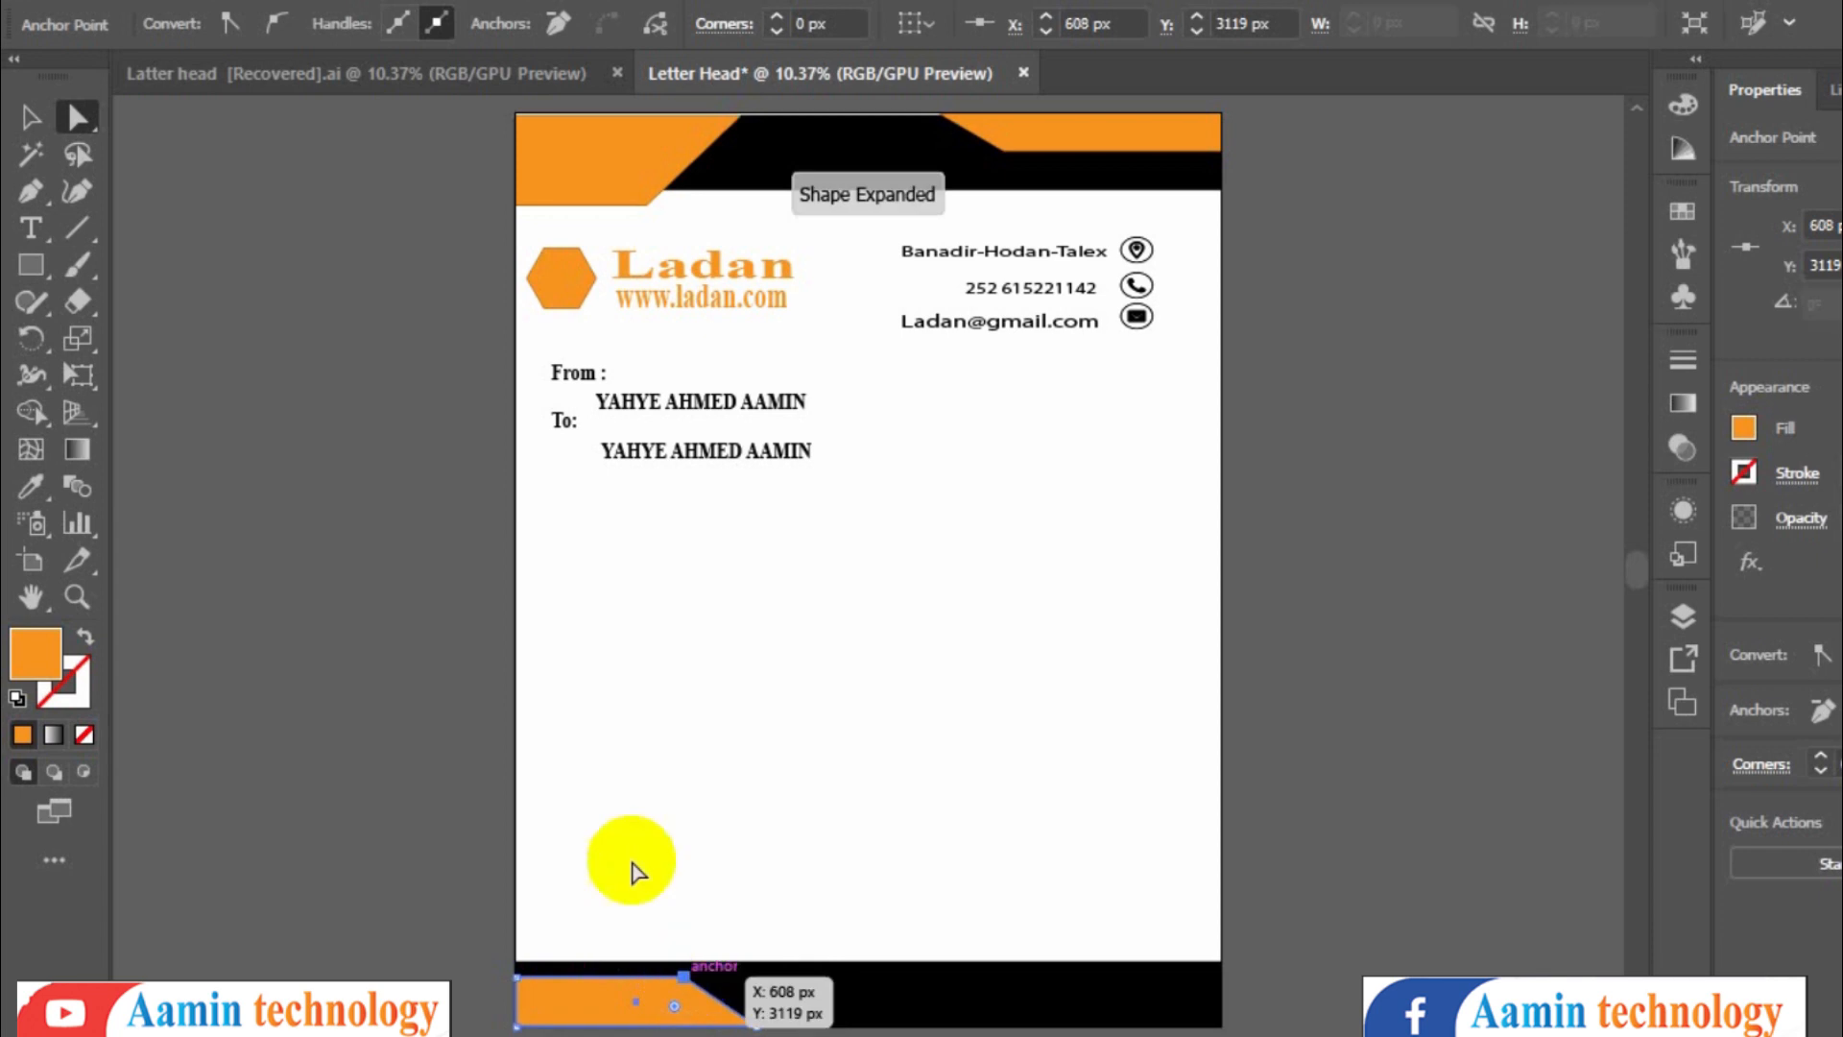
# - Draw an orange rectangle in the bottom-right corner, rising above the black footer bar
pyautogui.click(31, 265)
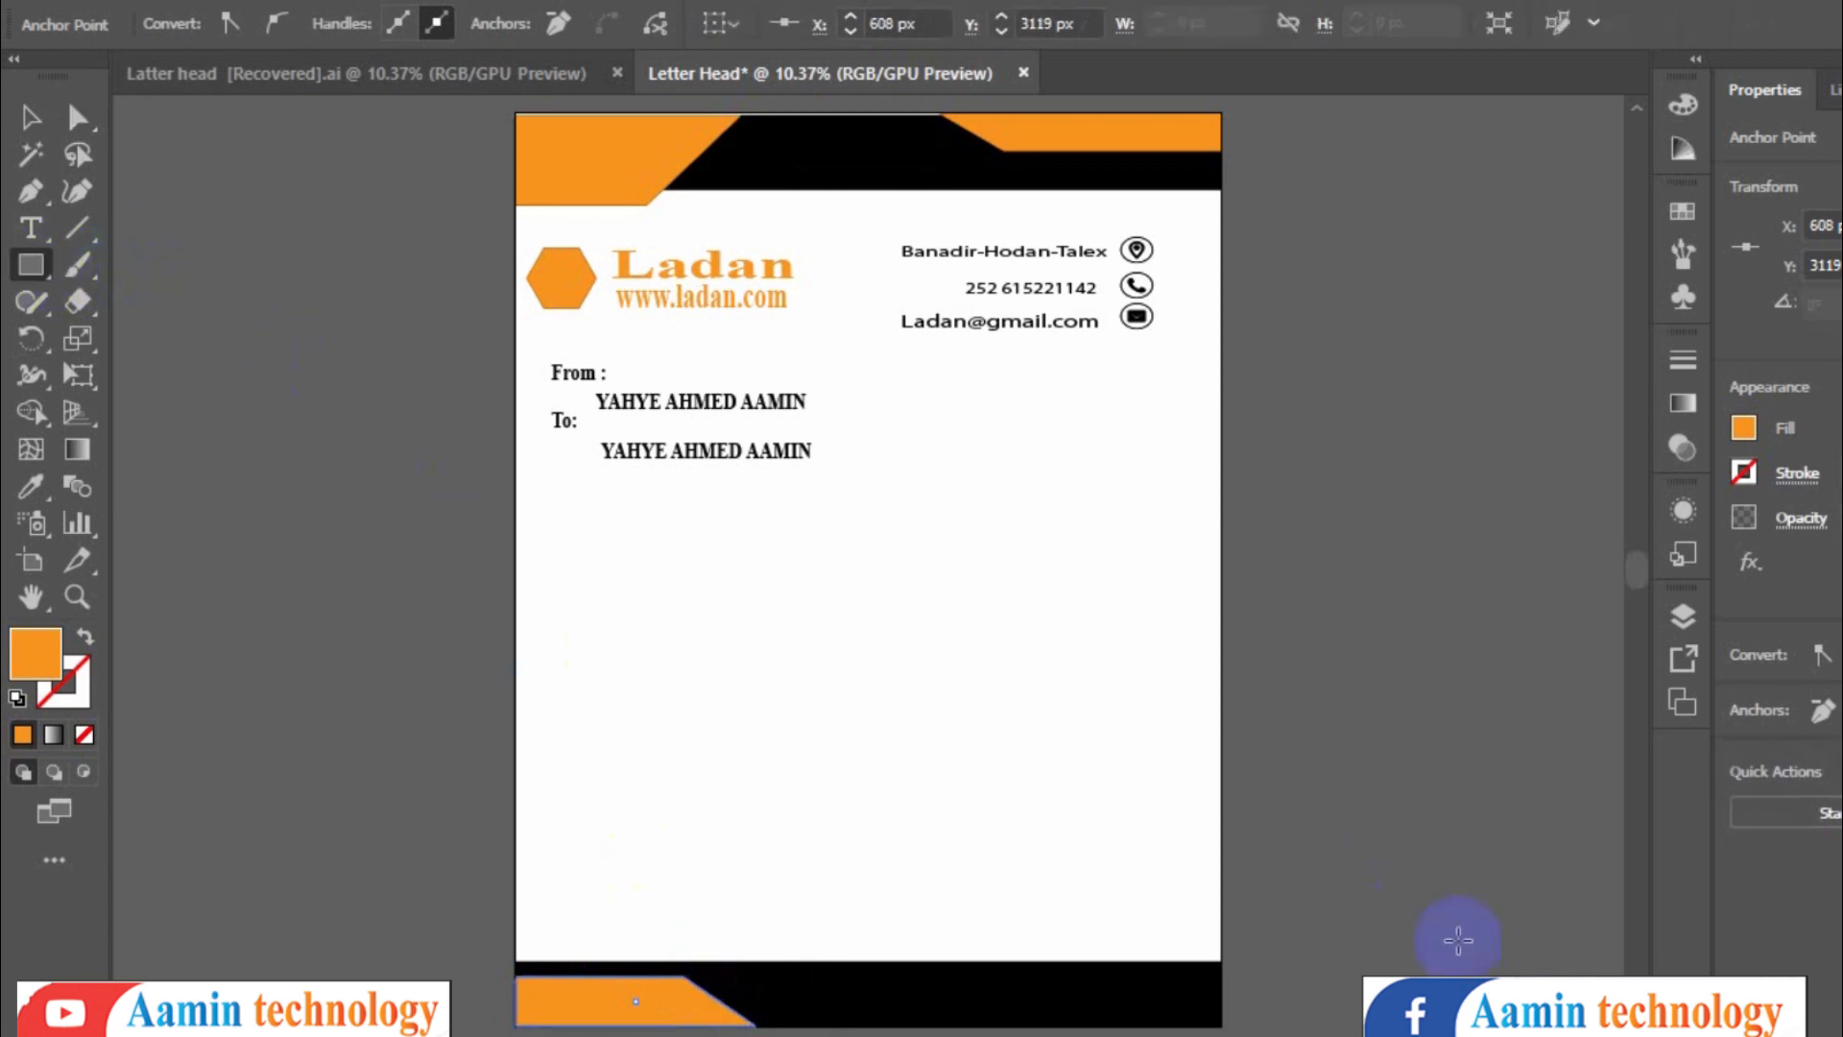
pyautogui.moveTo(968, 929); pyautogui.dragTo(1176, 971)
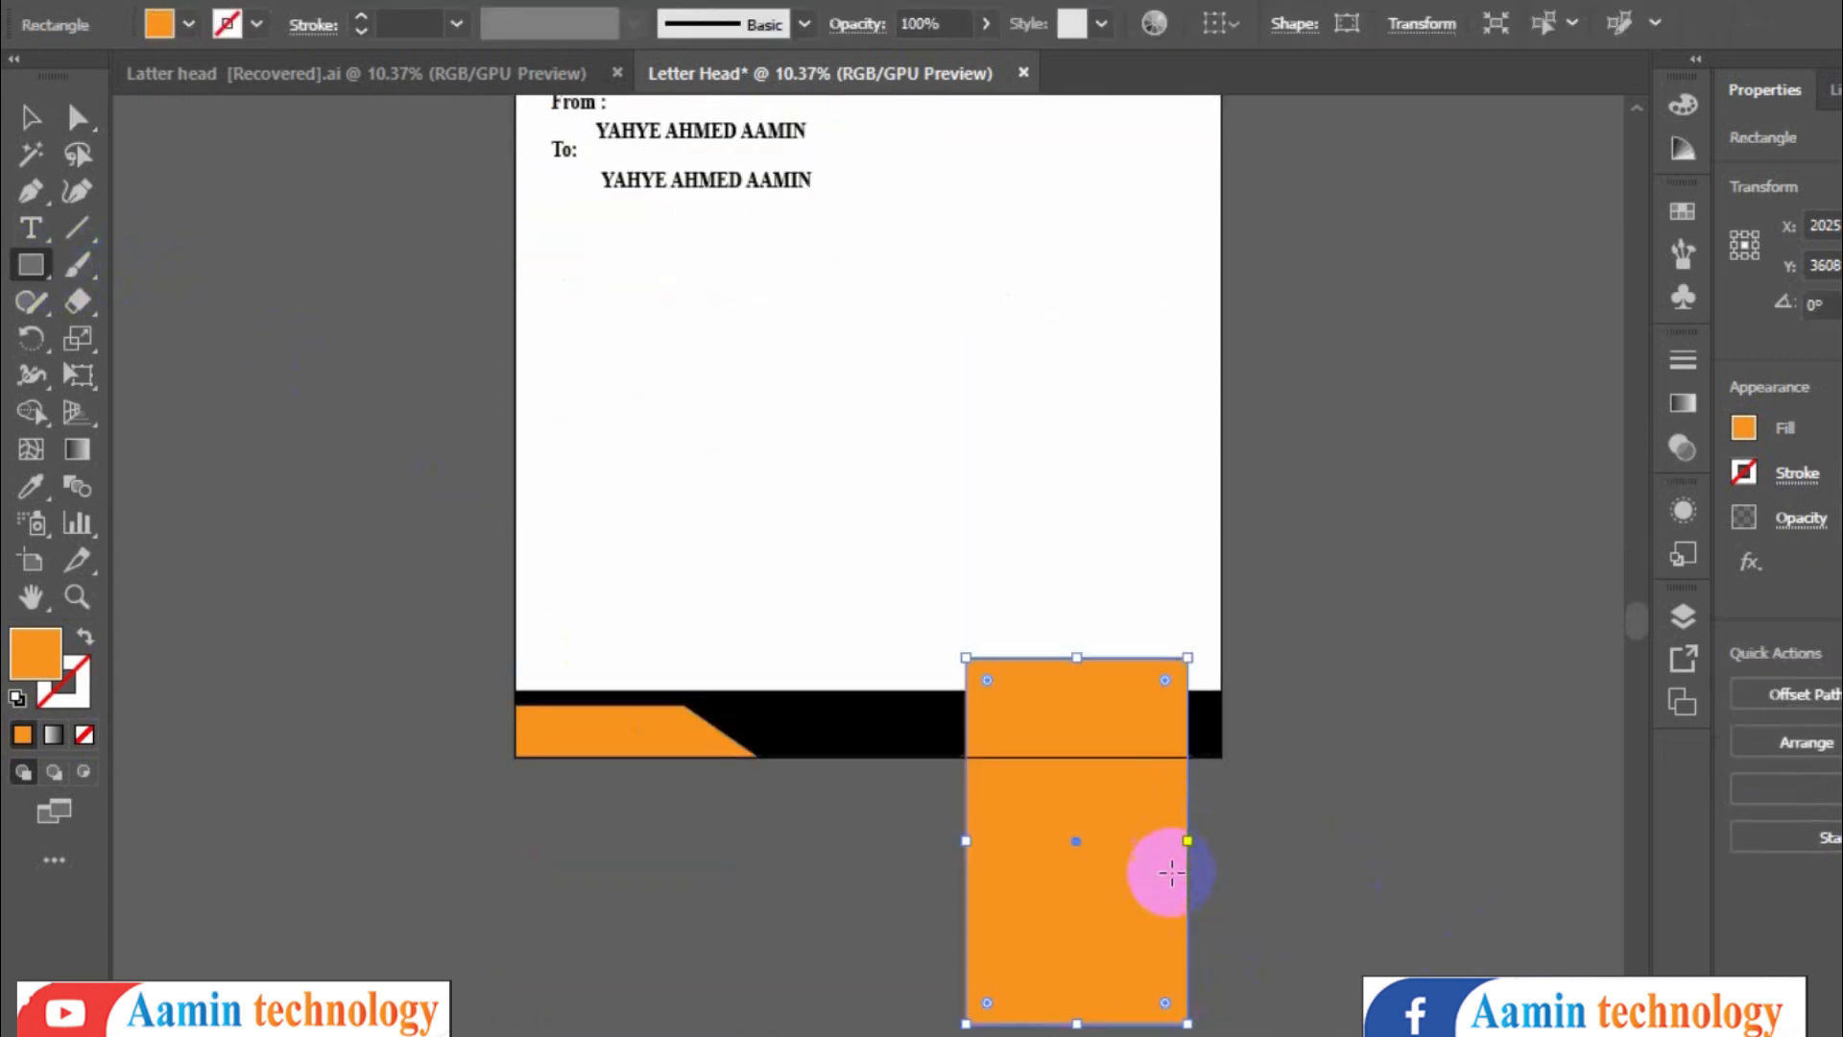
pyautogui.hotkey('ctrl', 'z')
pyautogui.moveTo(967, 631); pyautogui.dragTo(1223, 755)
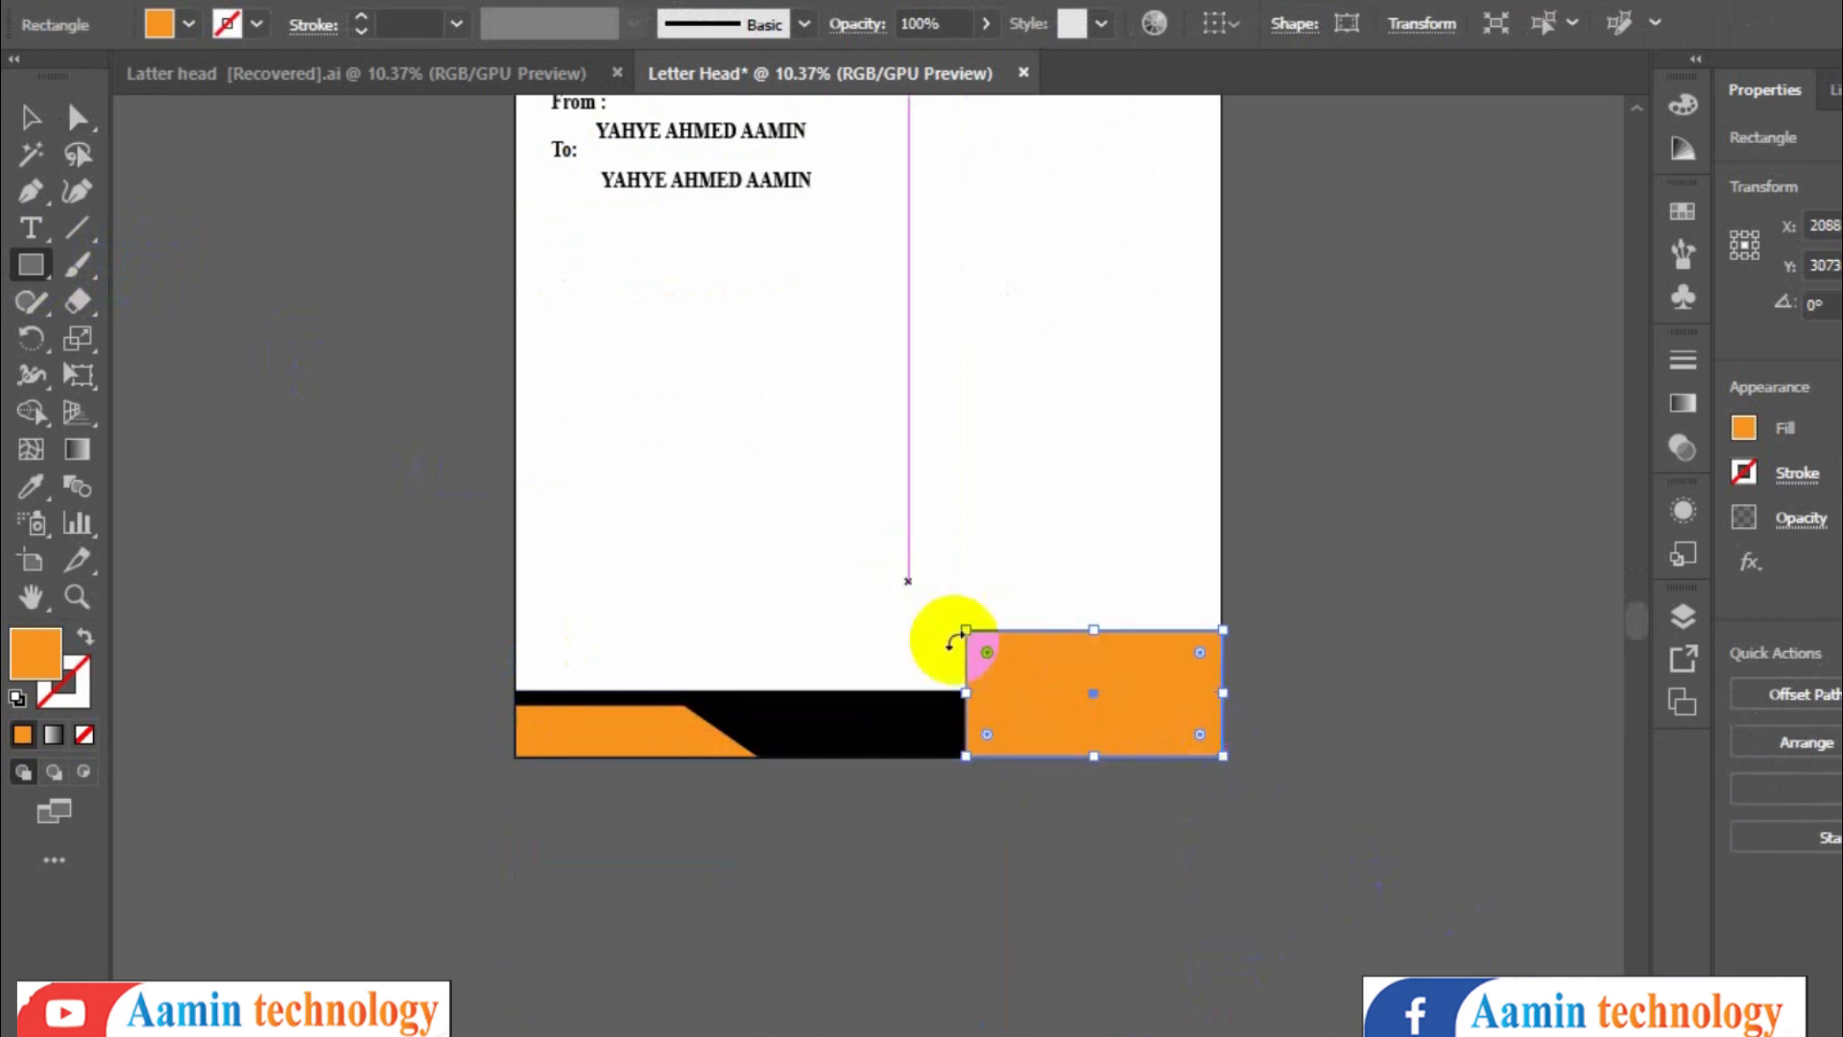
pyautogui.moveTo(966, 628); pyautogui.dragTo(997, 640)
pyautogui.hotkey('ctrl', 'z')
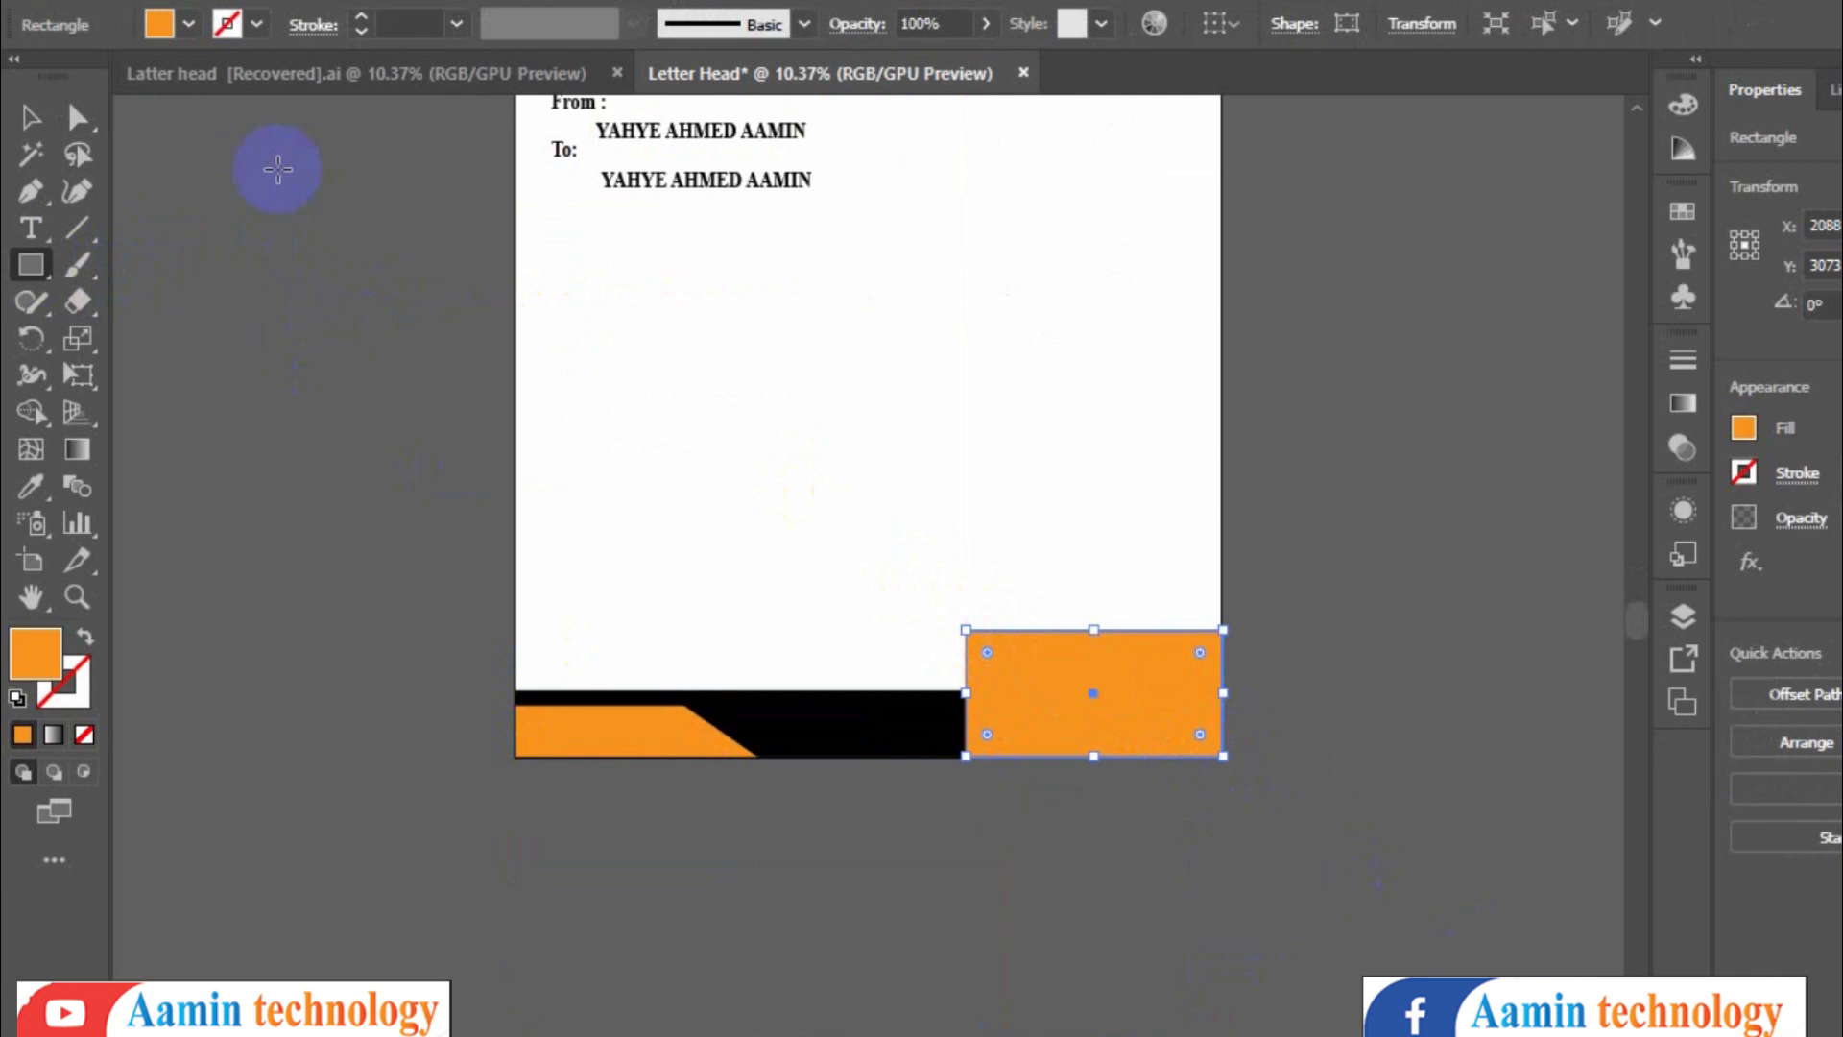
# - Slant the right orange footer shape by moving its top-left anchor point to the right
pyautogui.click(95, 136)
pyautogui.click(979, 640)
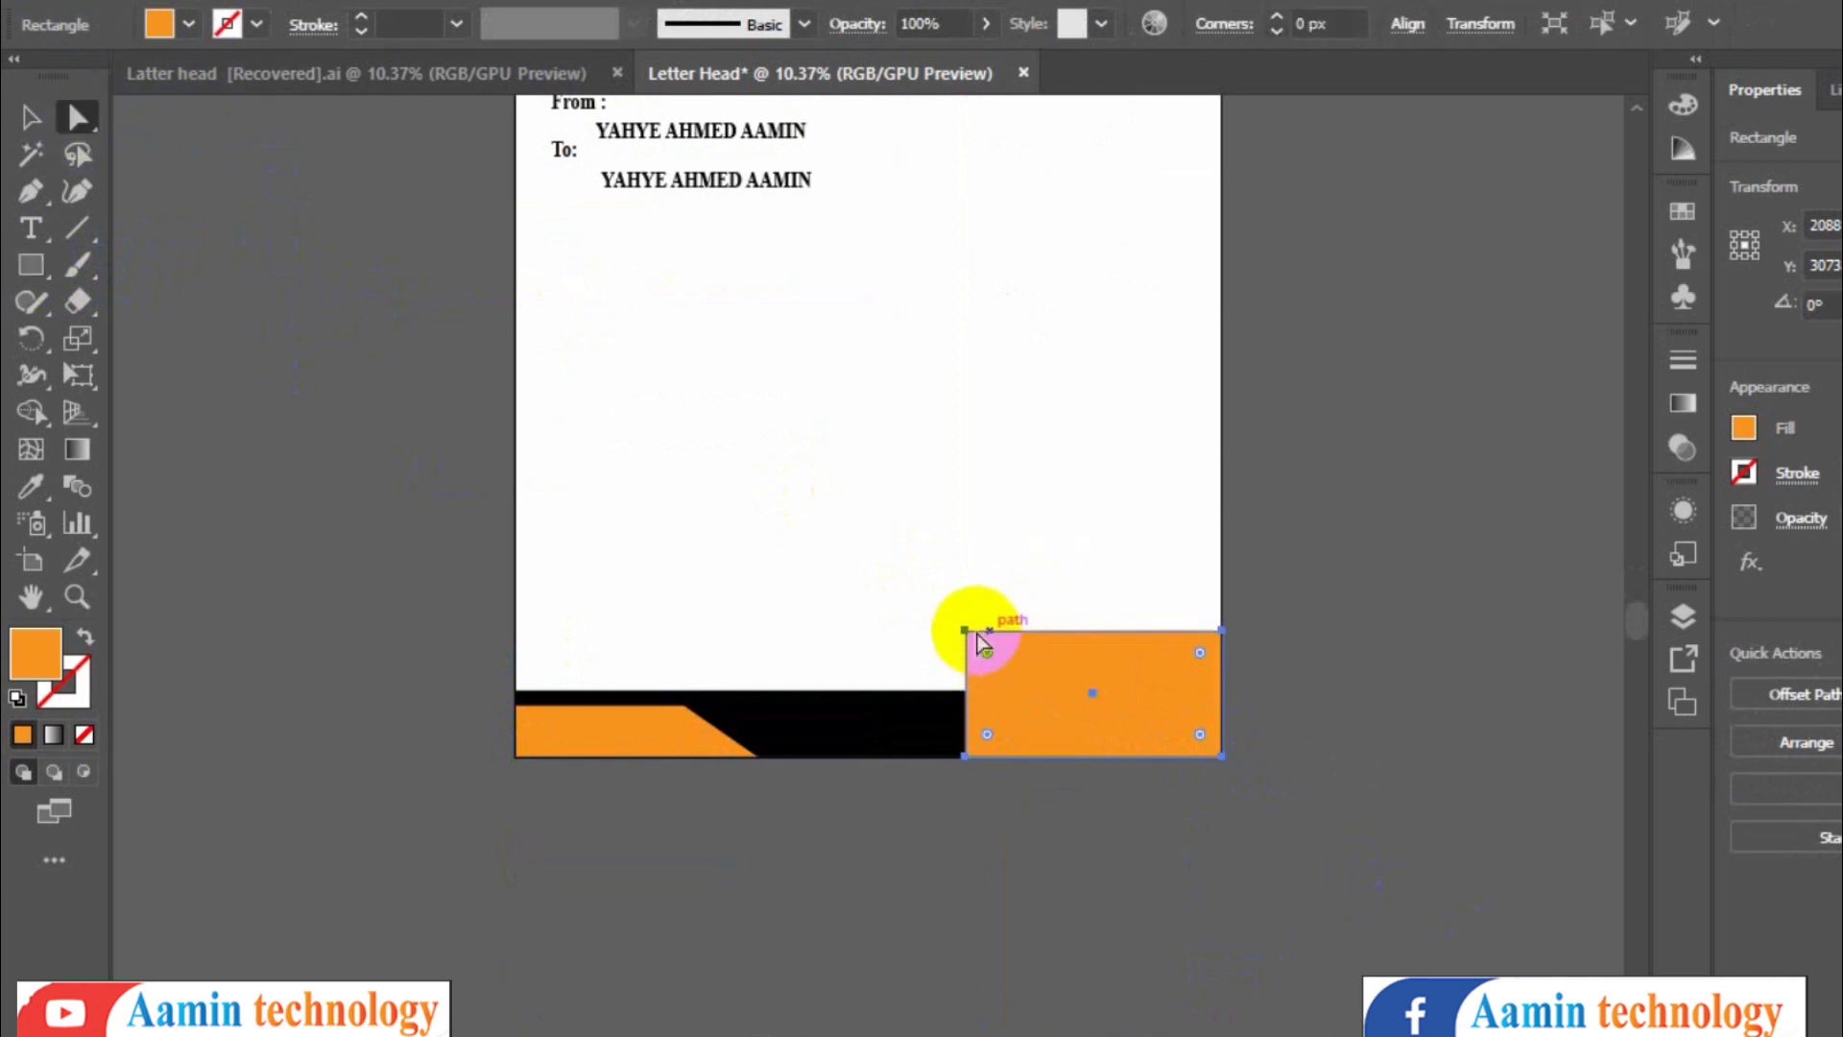
pyautogui.moveTo(964, 630); pyautogui.dragTo(1060, 629)
pyautogui.click(825, 566)
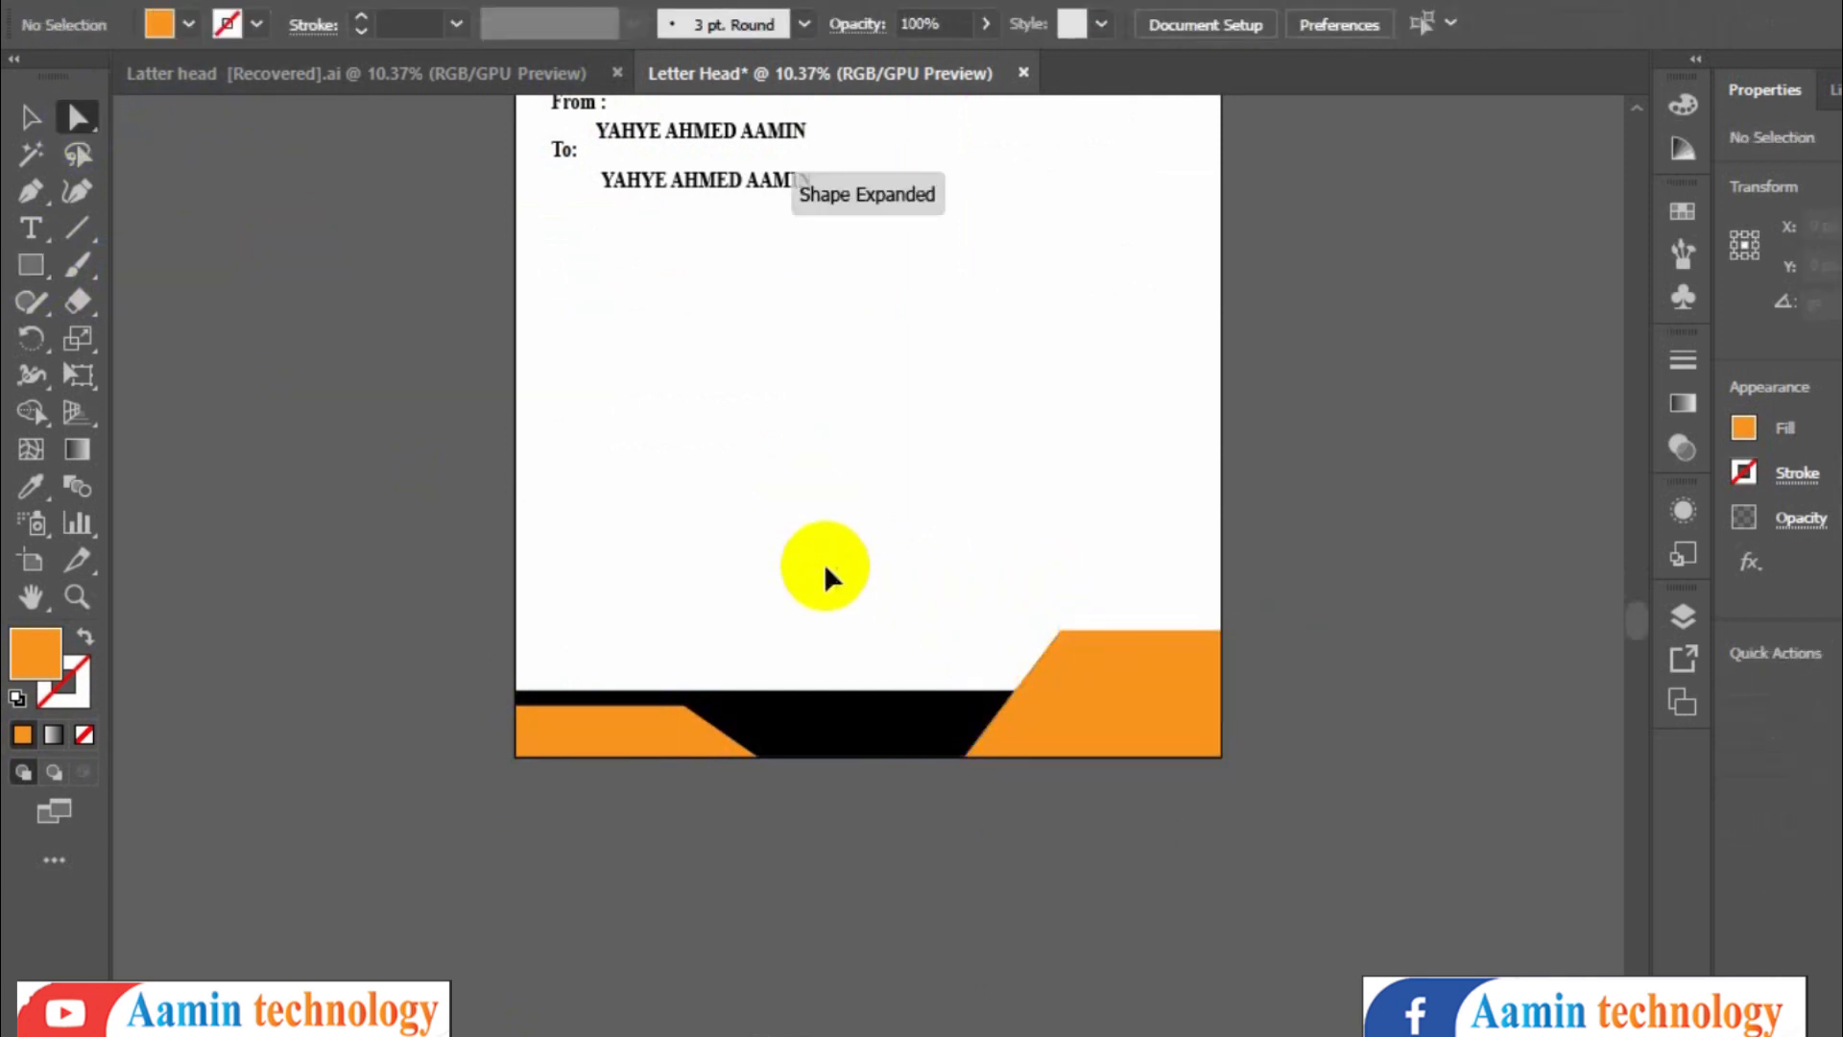
# - Nudge the black header shape slightly upward
pyautogui.scroll(3, 824, 563)
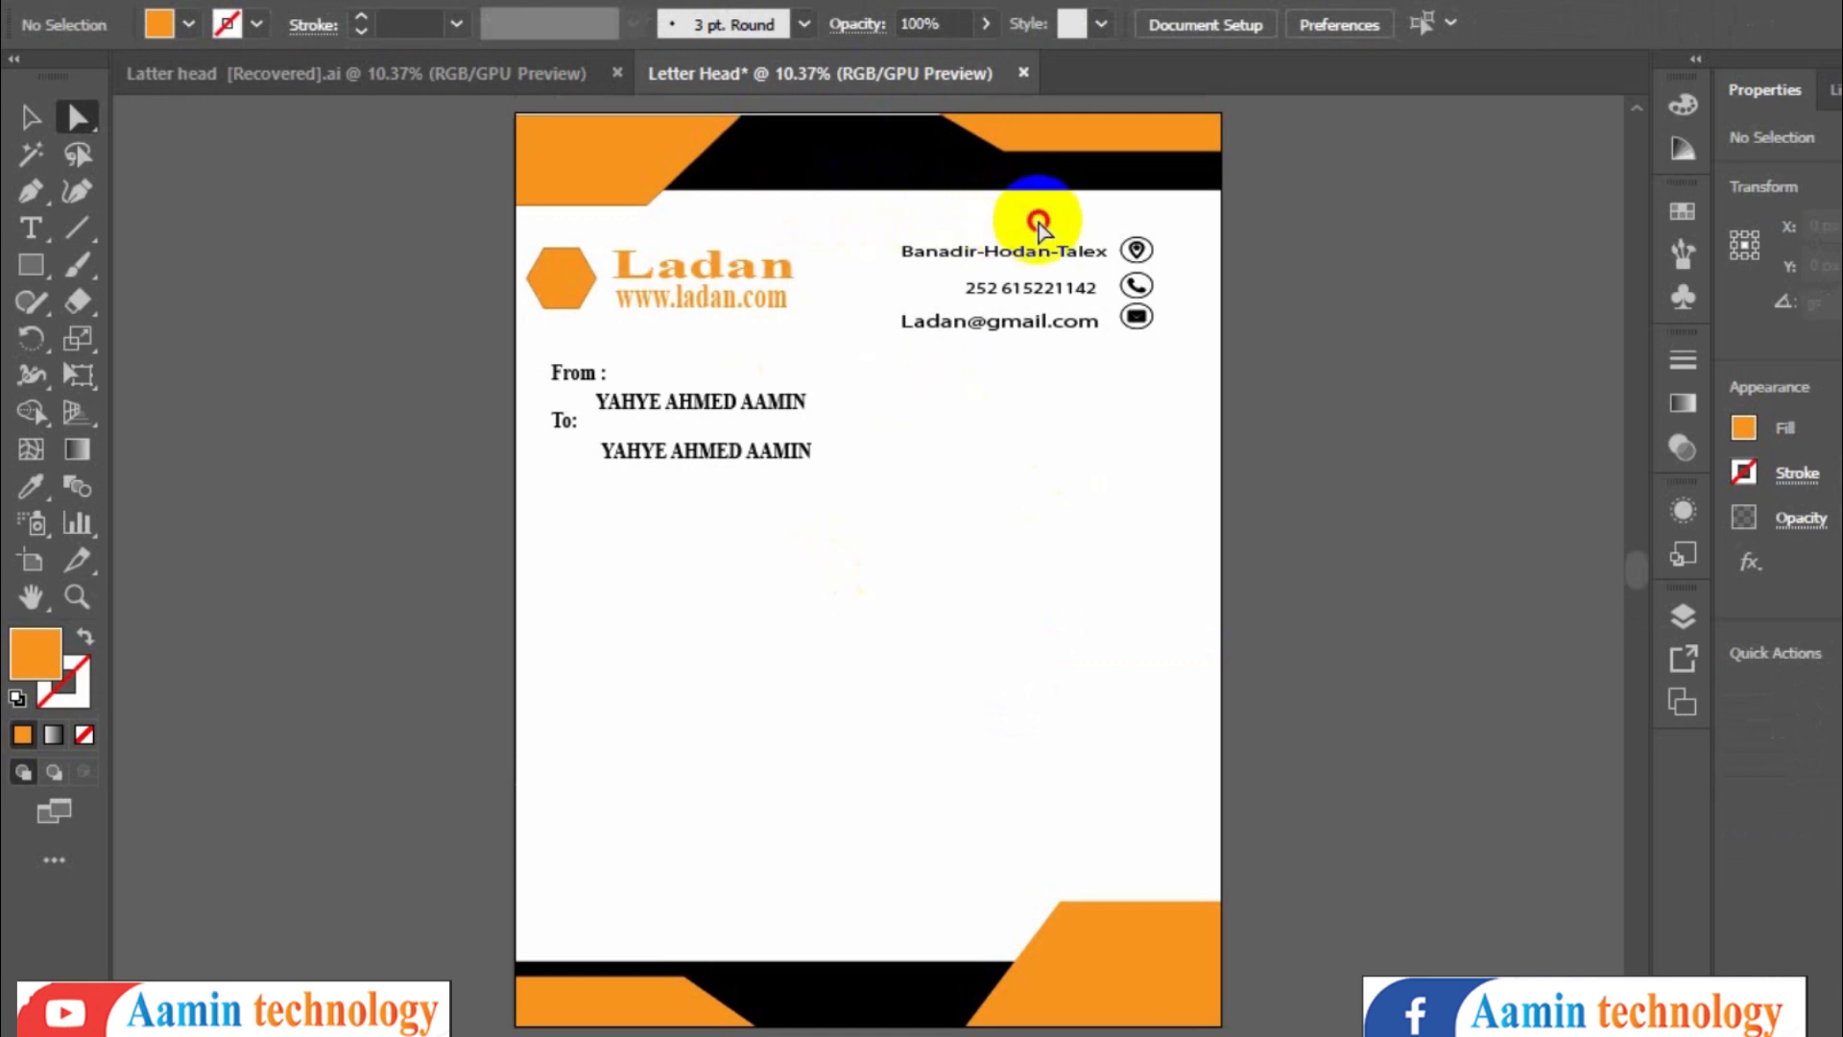
pyautogui.click(765, 161)
pyautogui.click(764, 155)
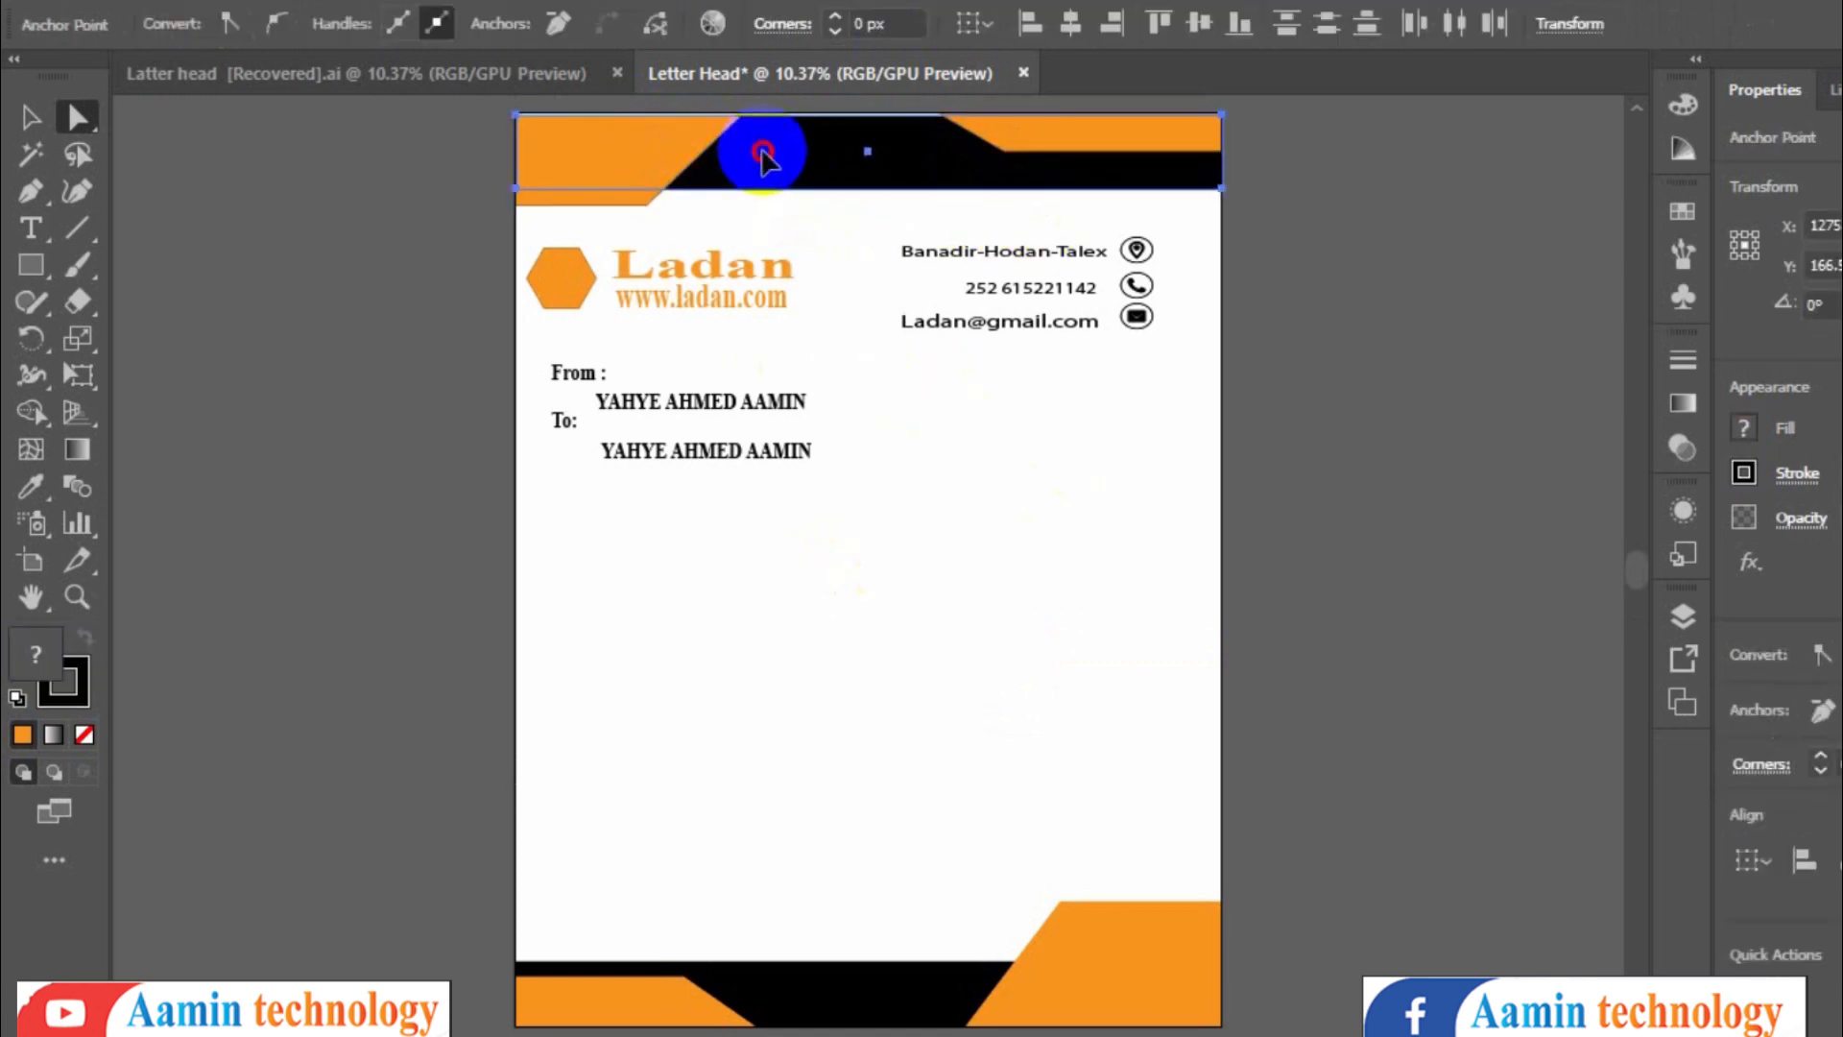
pyautogui.moveTo(764, 152); pyautogui.dragTo(768, 144)
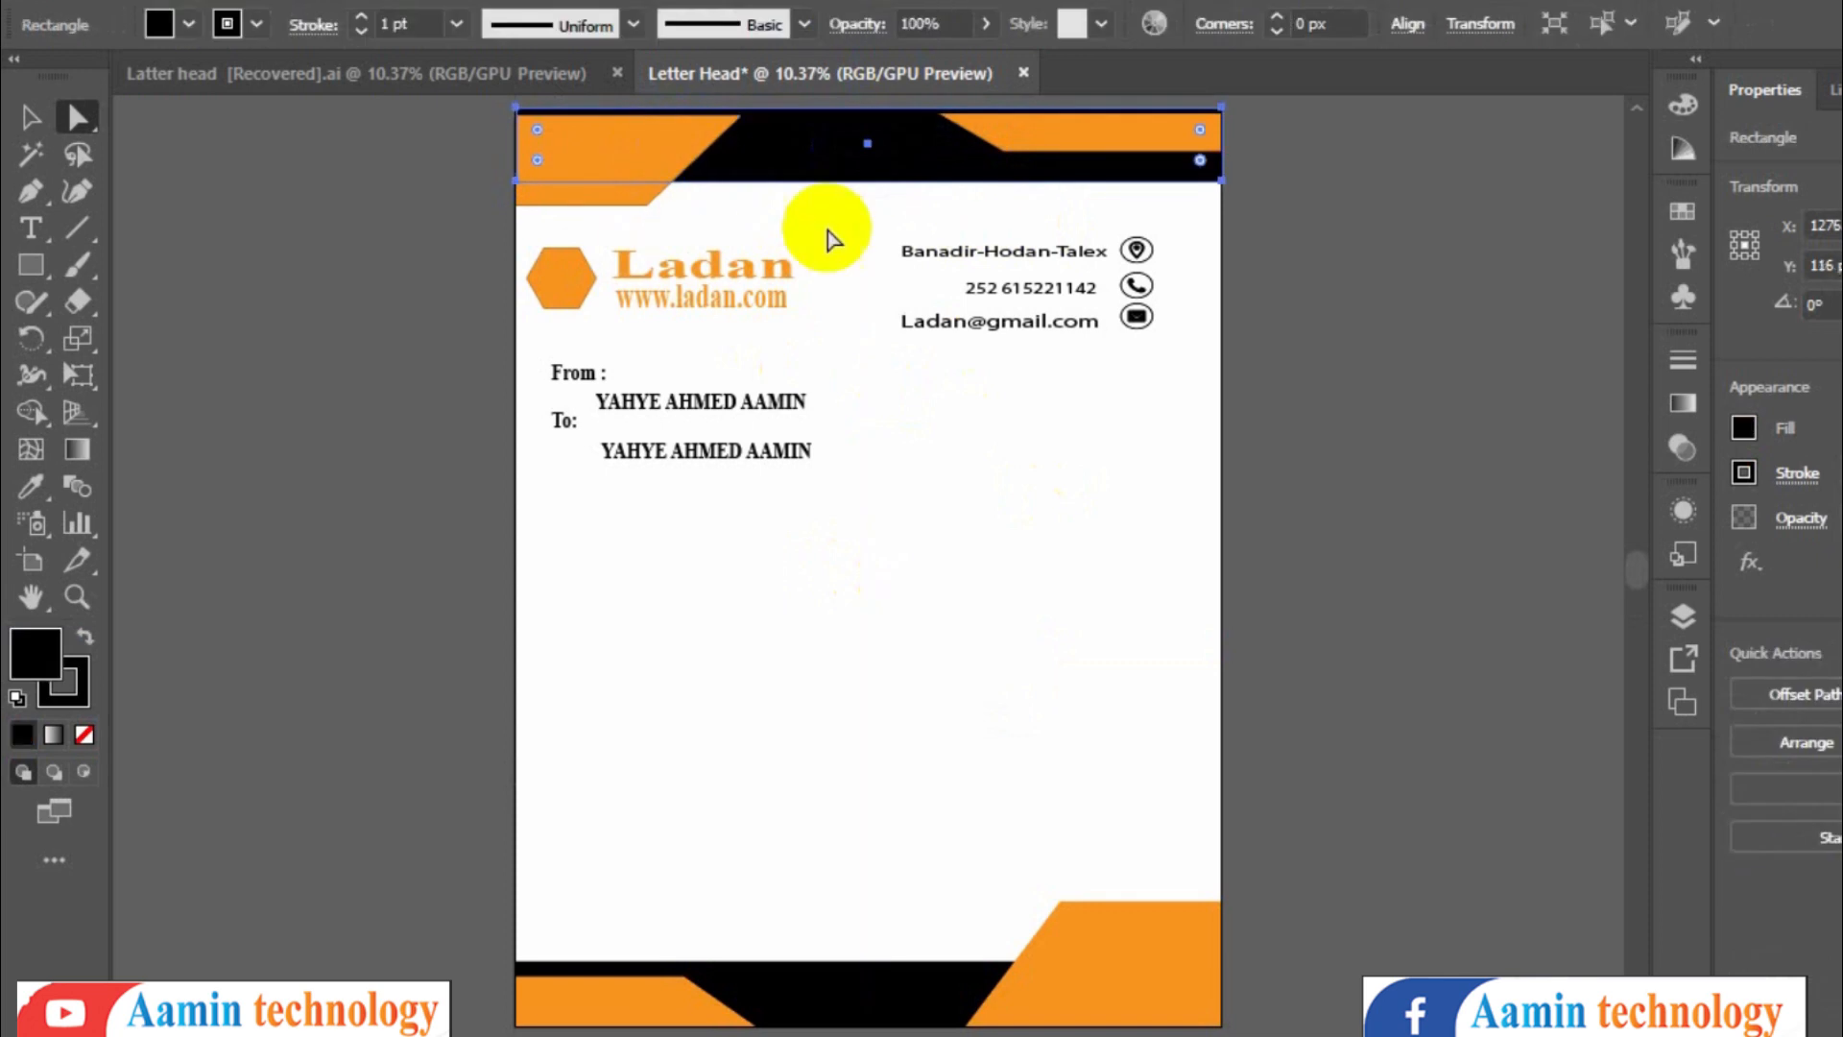
pyautogui.click(999, 506)
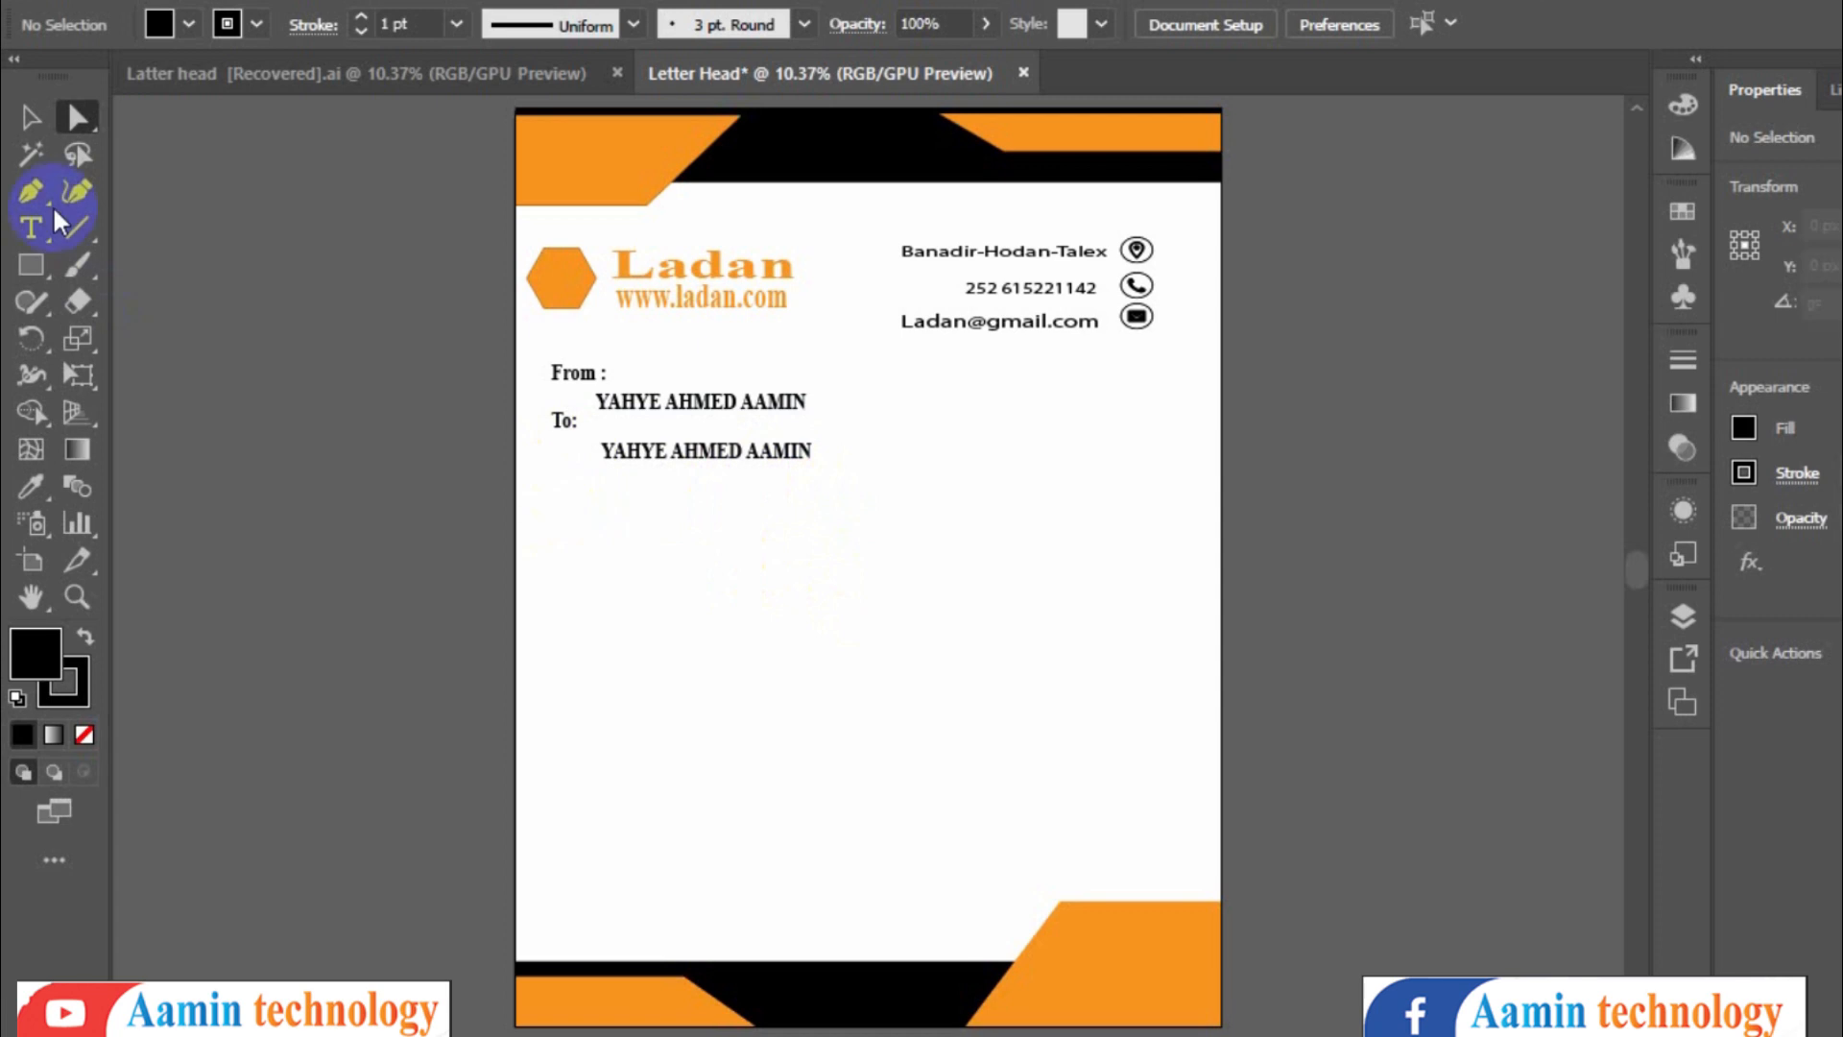
# - Generate sample paragraphs in Word with =rand() and select all the text
pyautogui.click(333, 69)
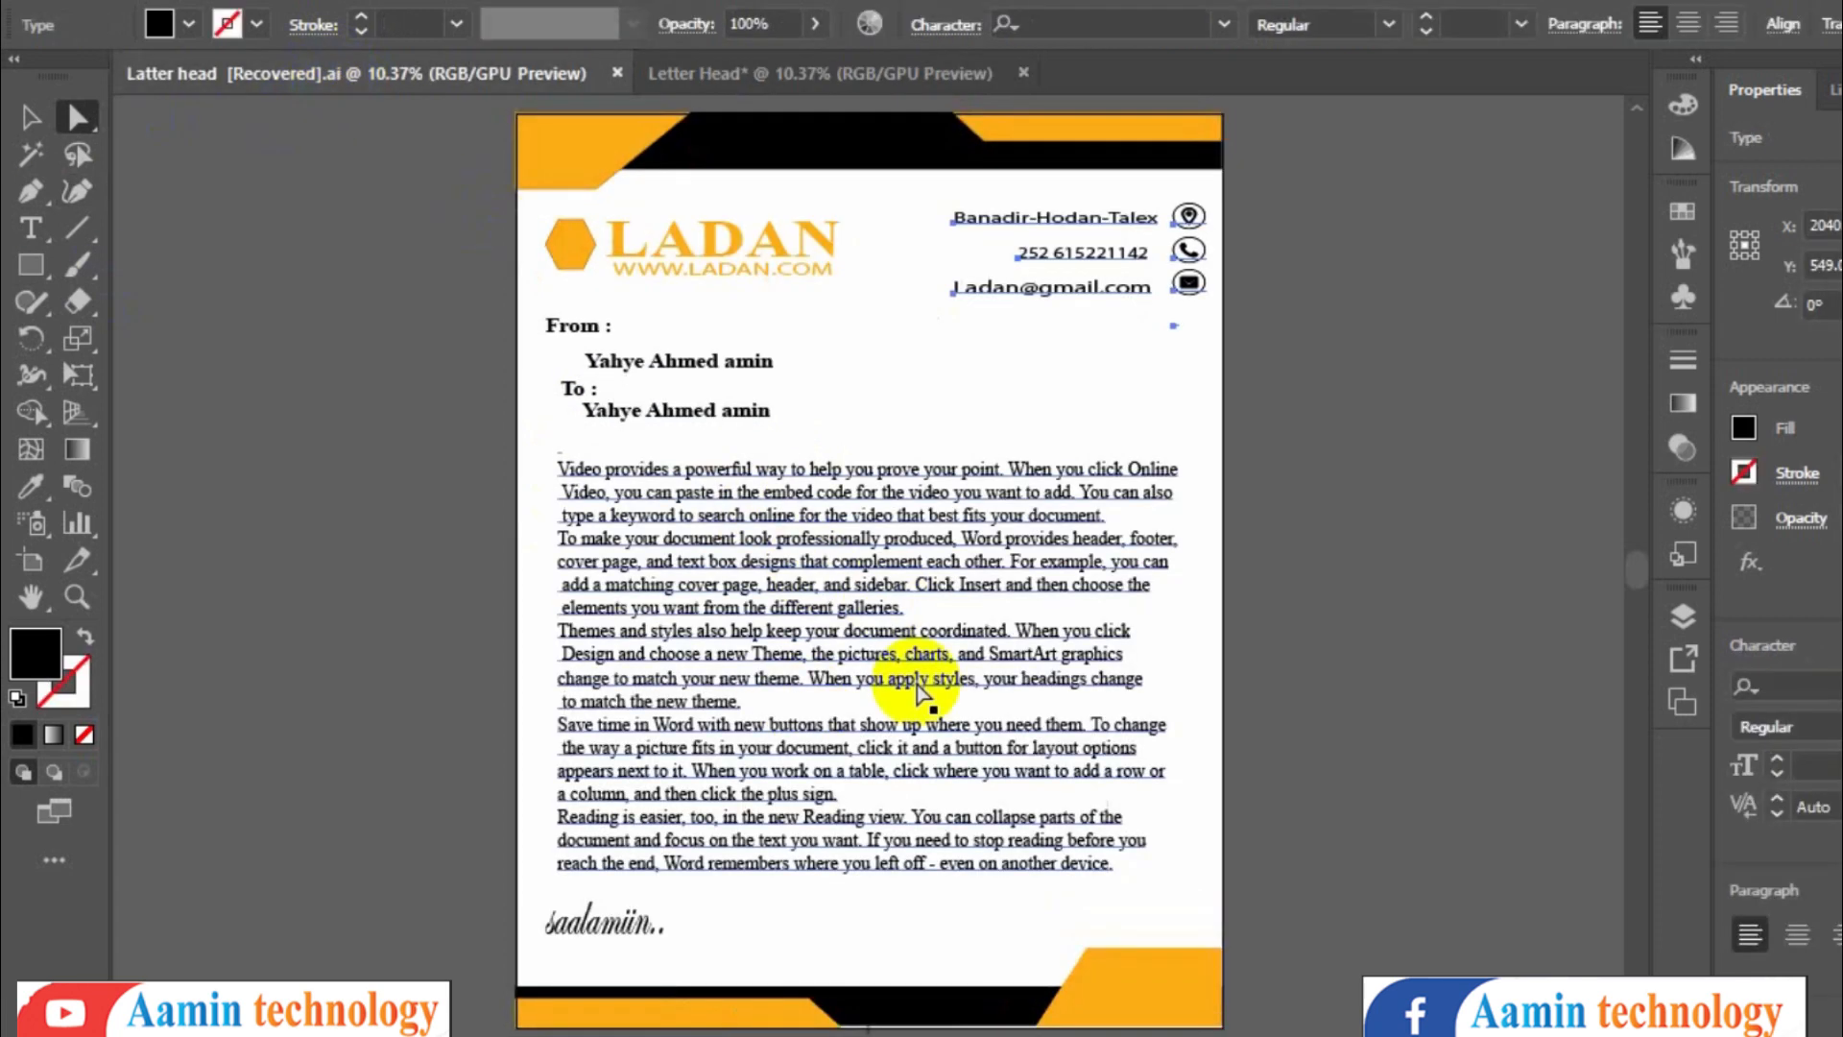
pyautogui.click(798, 73)
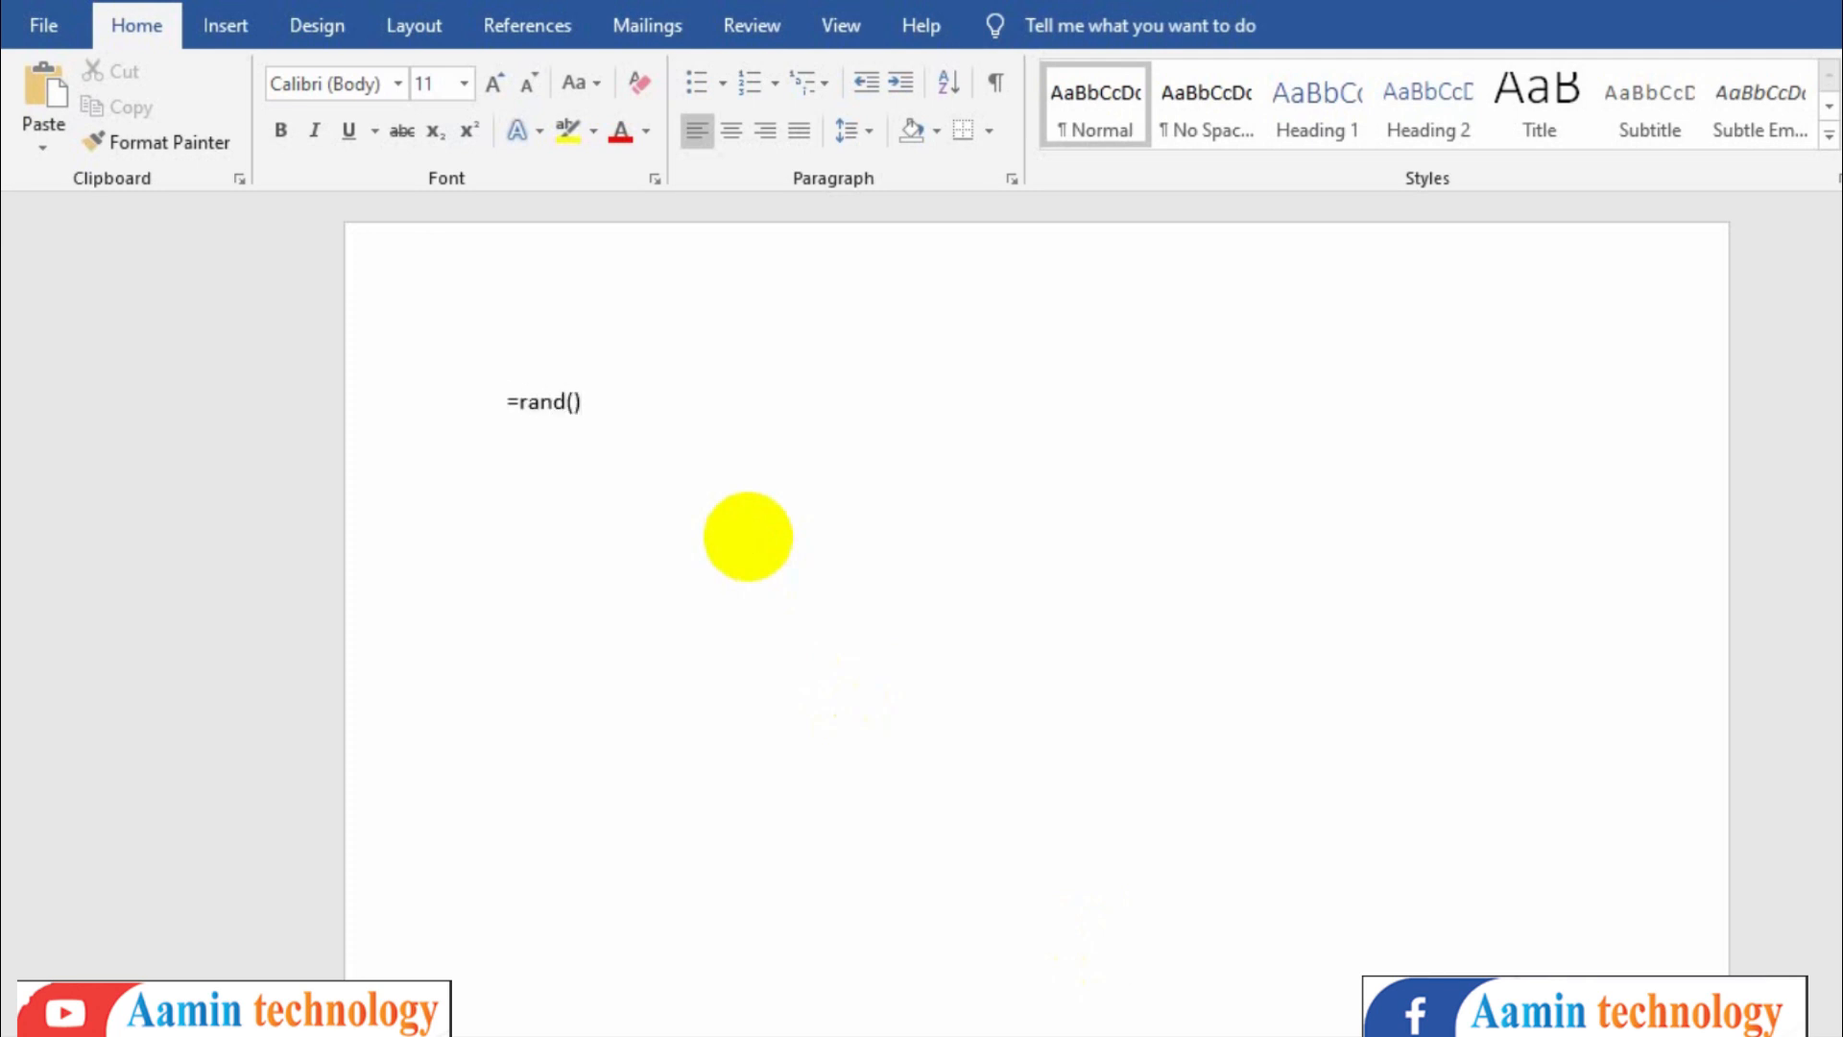
pyautogui.press('Return')
pyautogui.hotkey('ctrl', 'a')
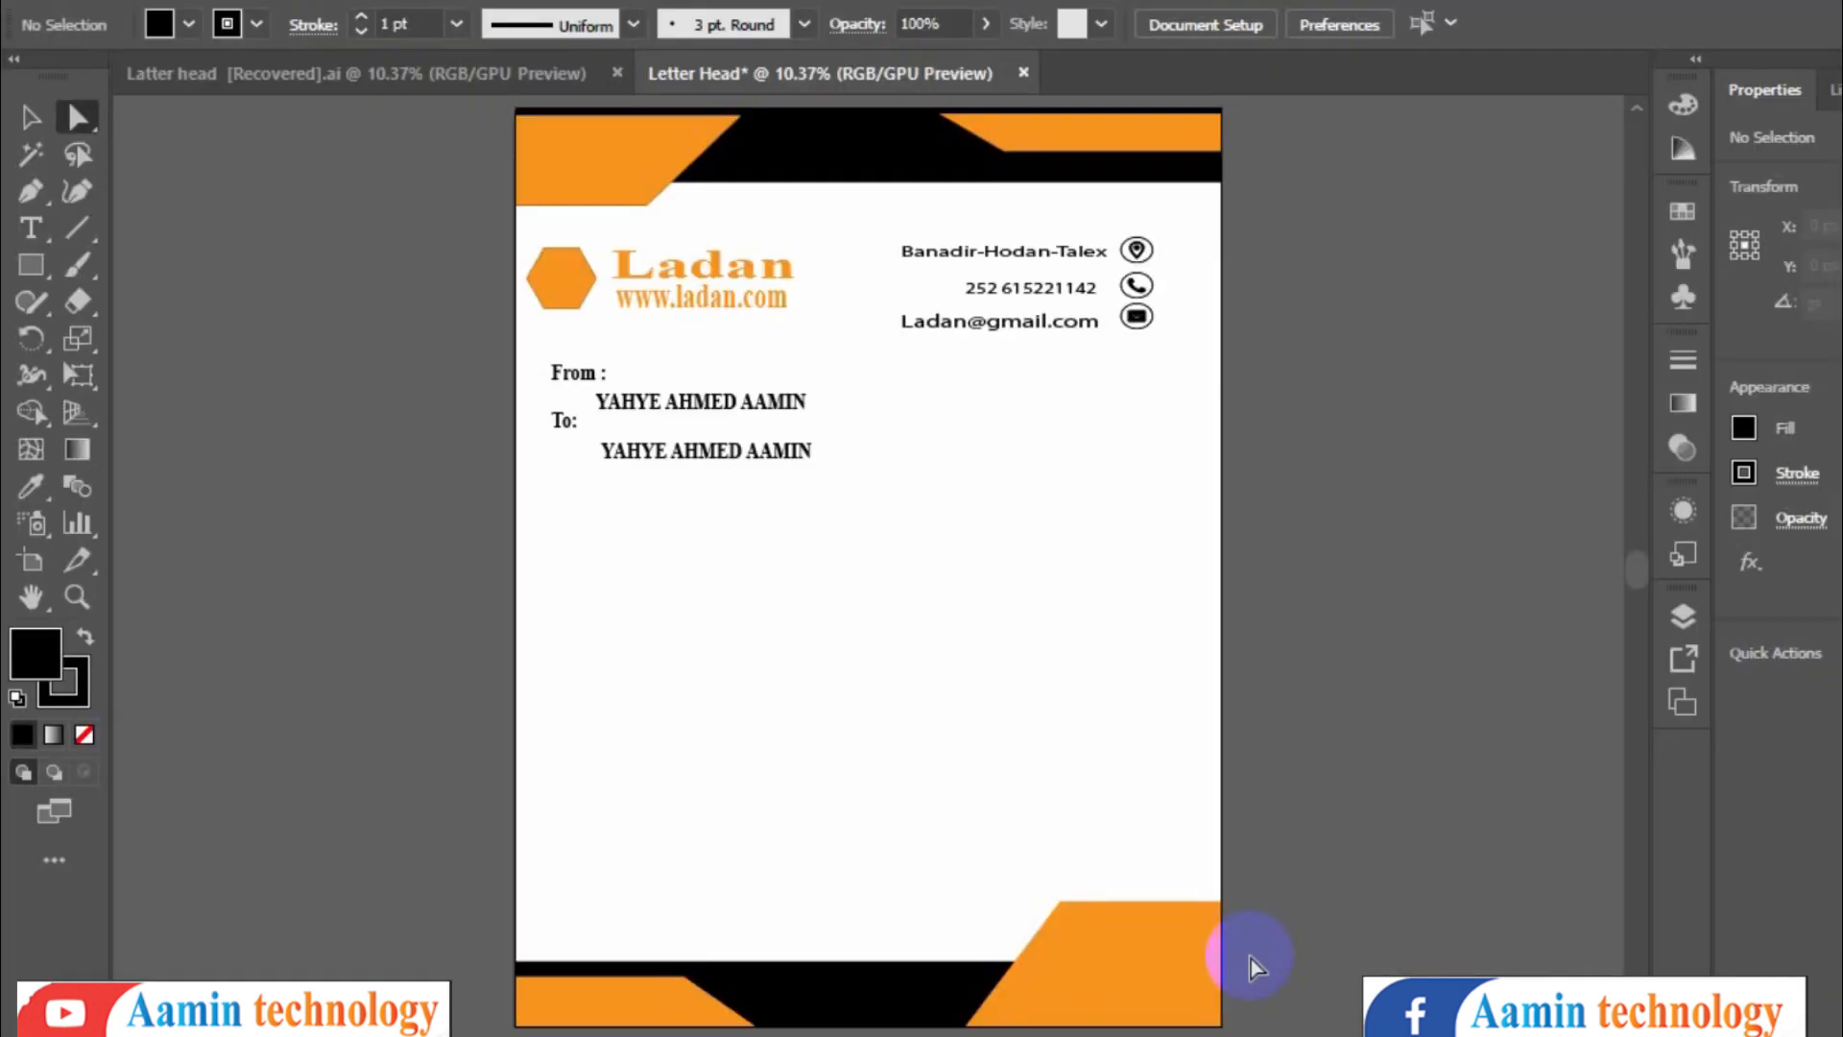
# - Check the reference file and draw a large rectangle below the address block for the body text
pyautogui.click(31, 264)
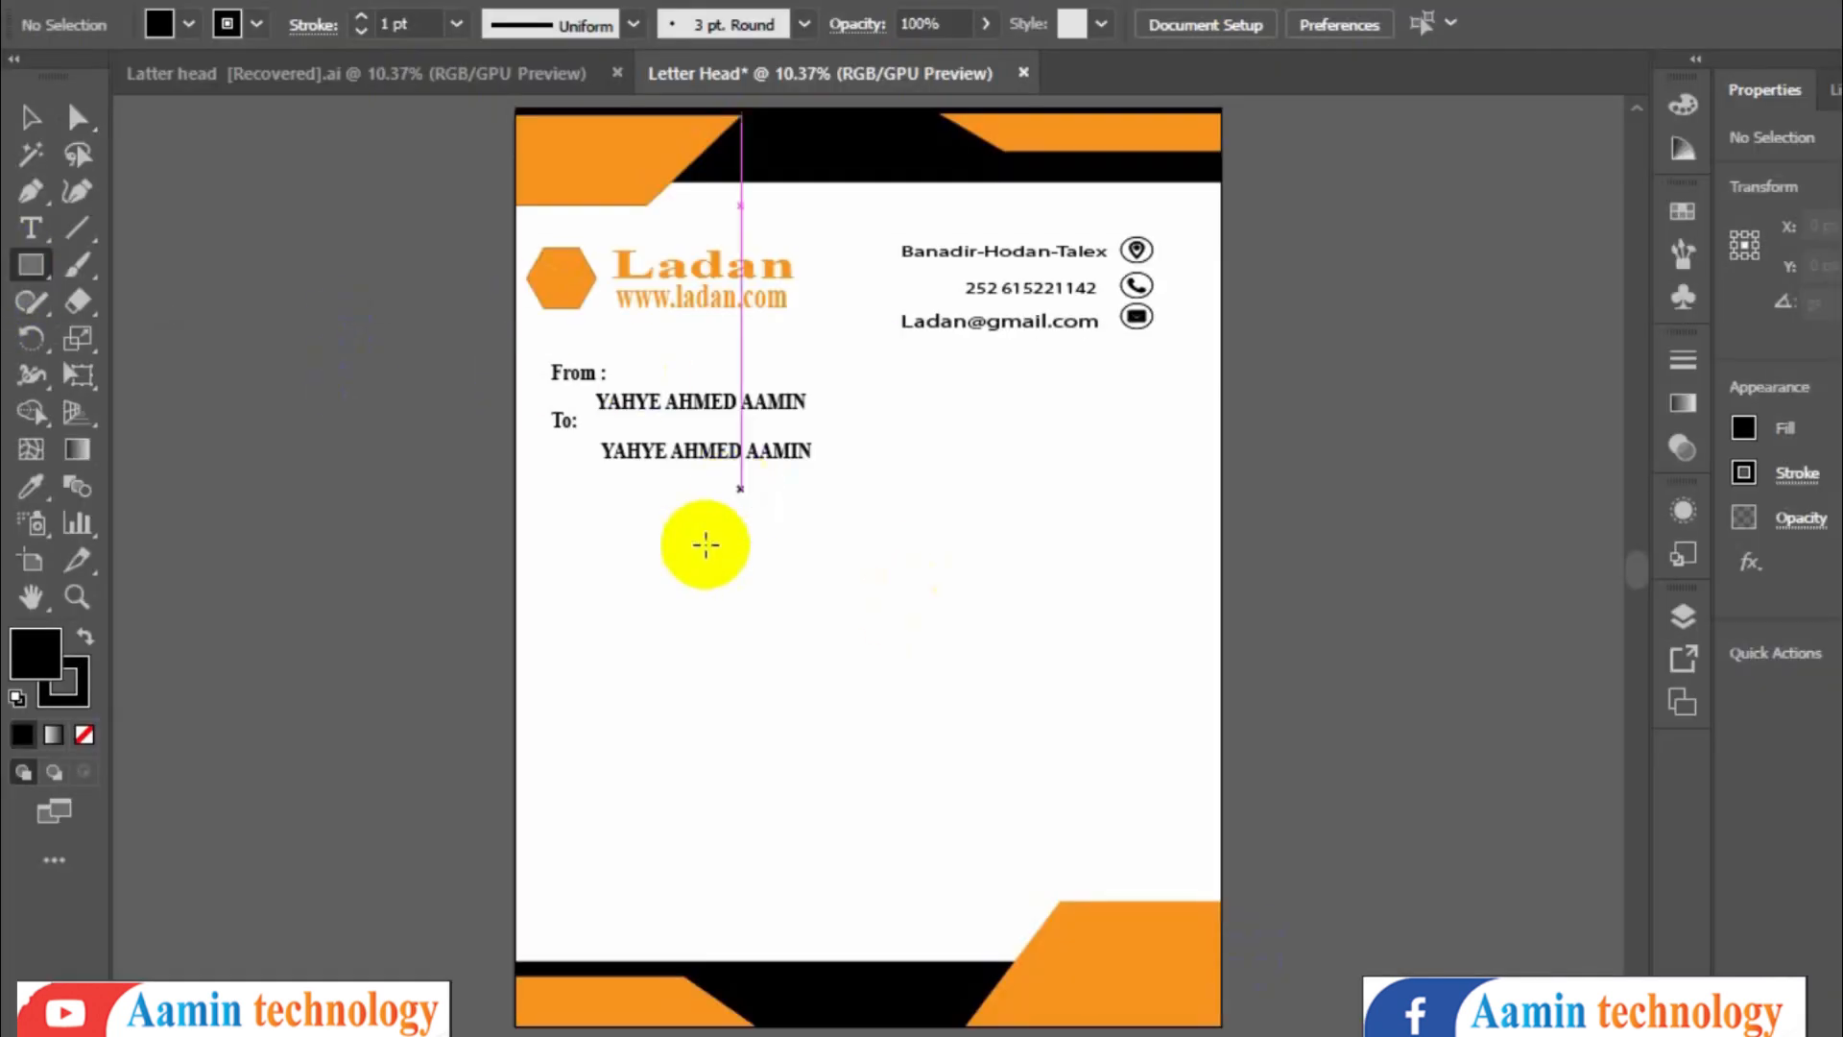
pyautogui.click(302, 77)
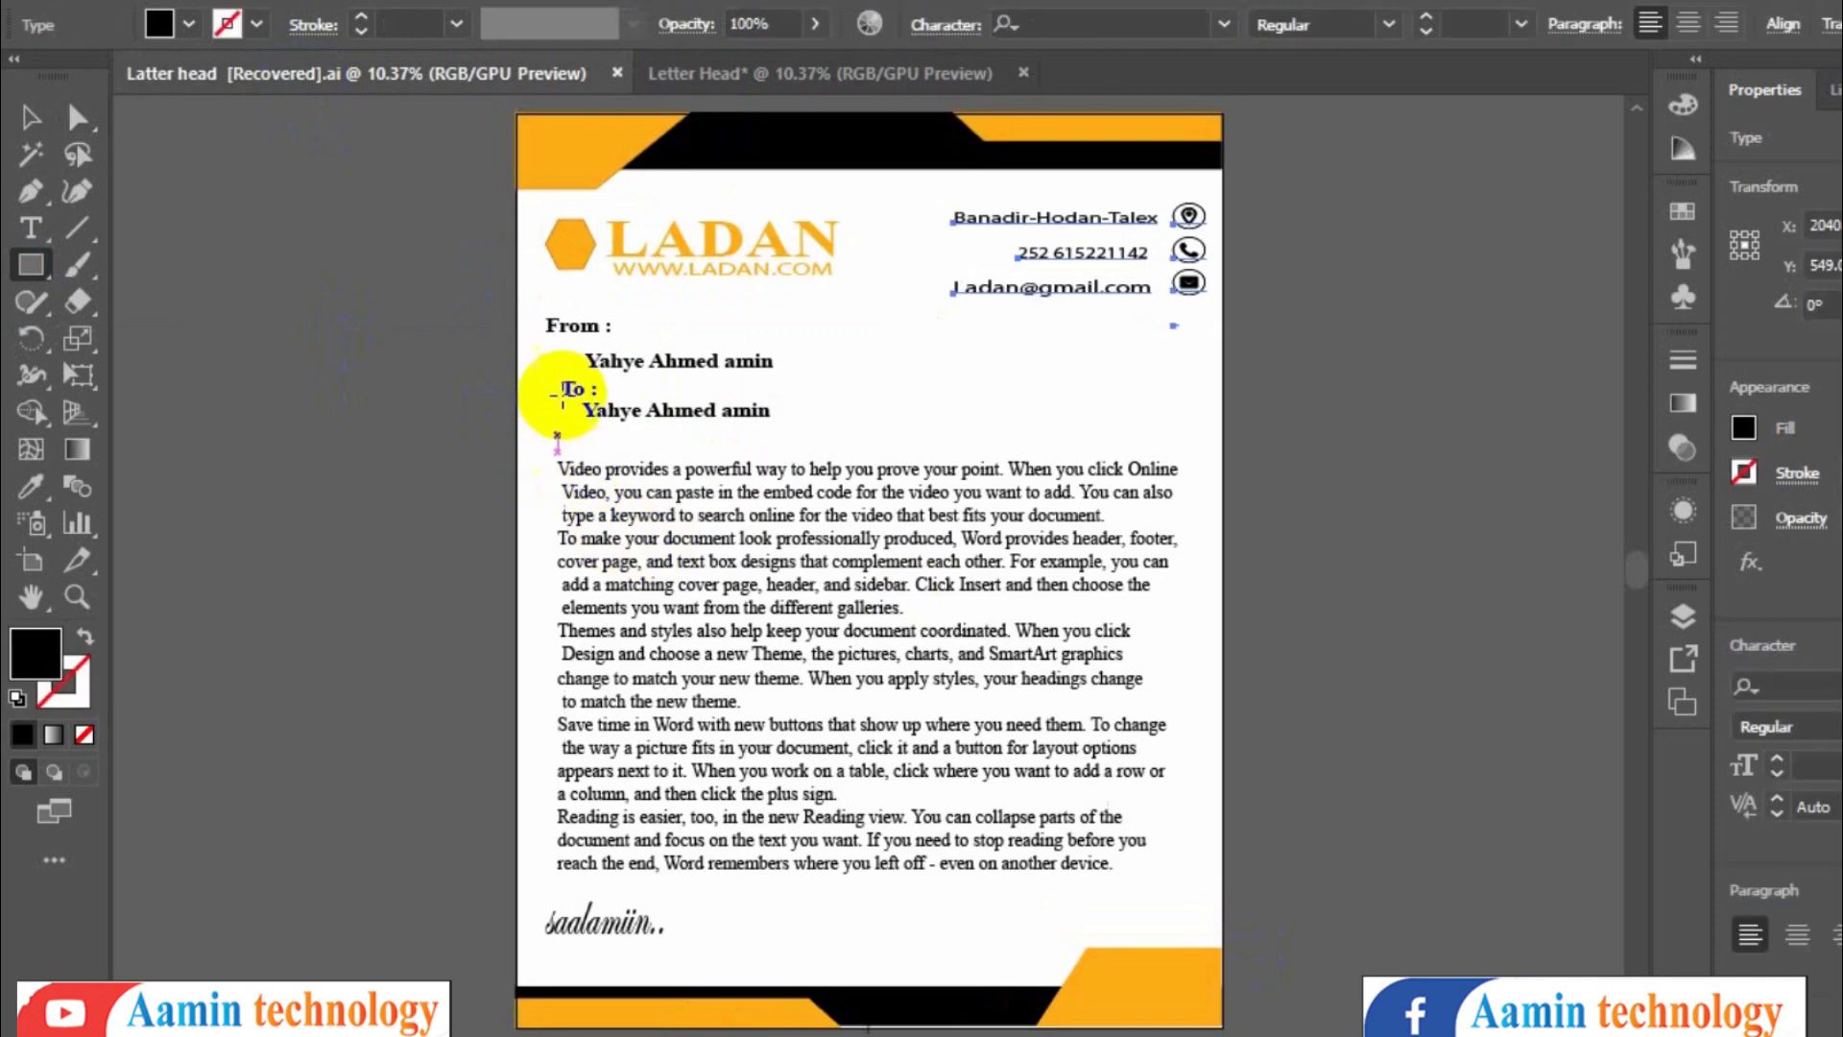
pyautogui.click(31, 221)
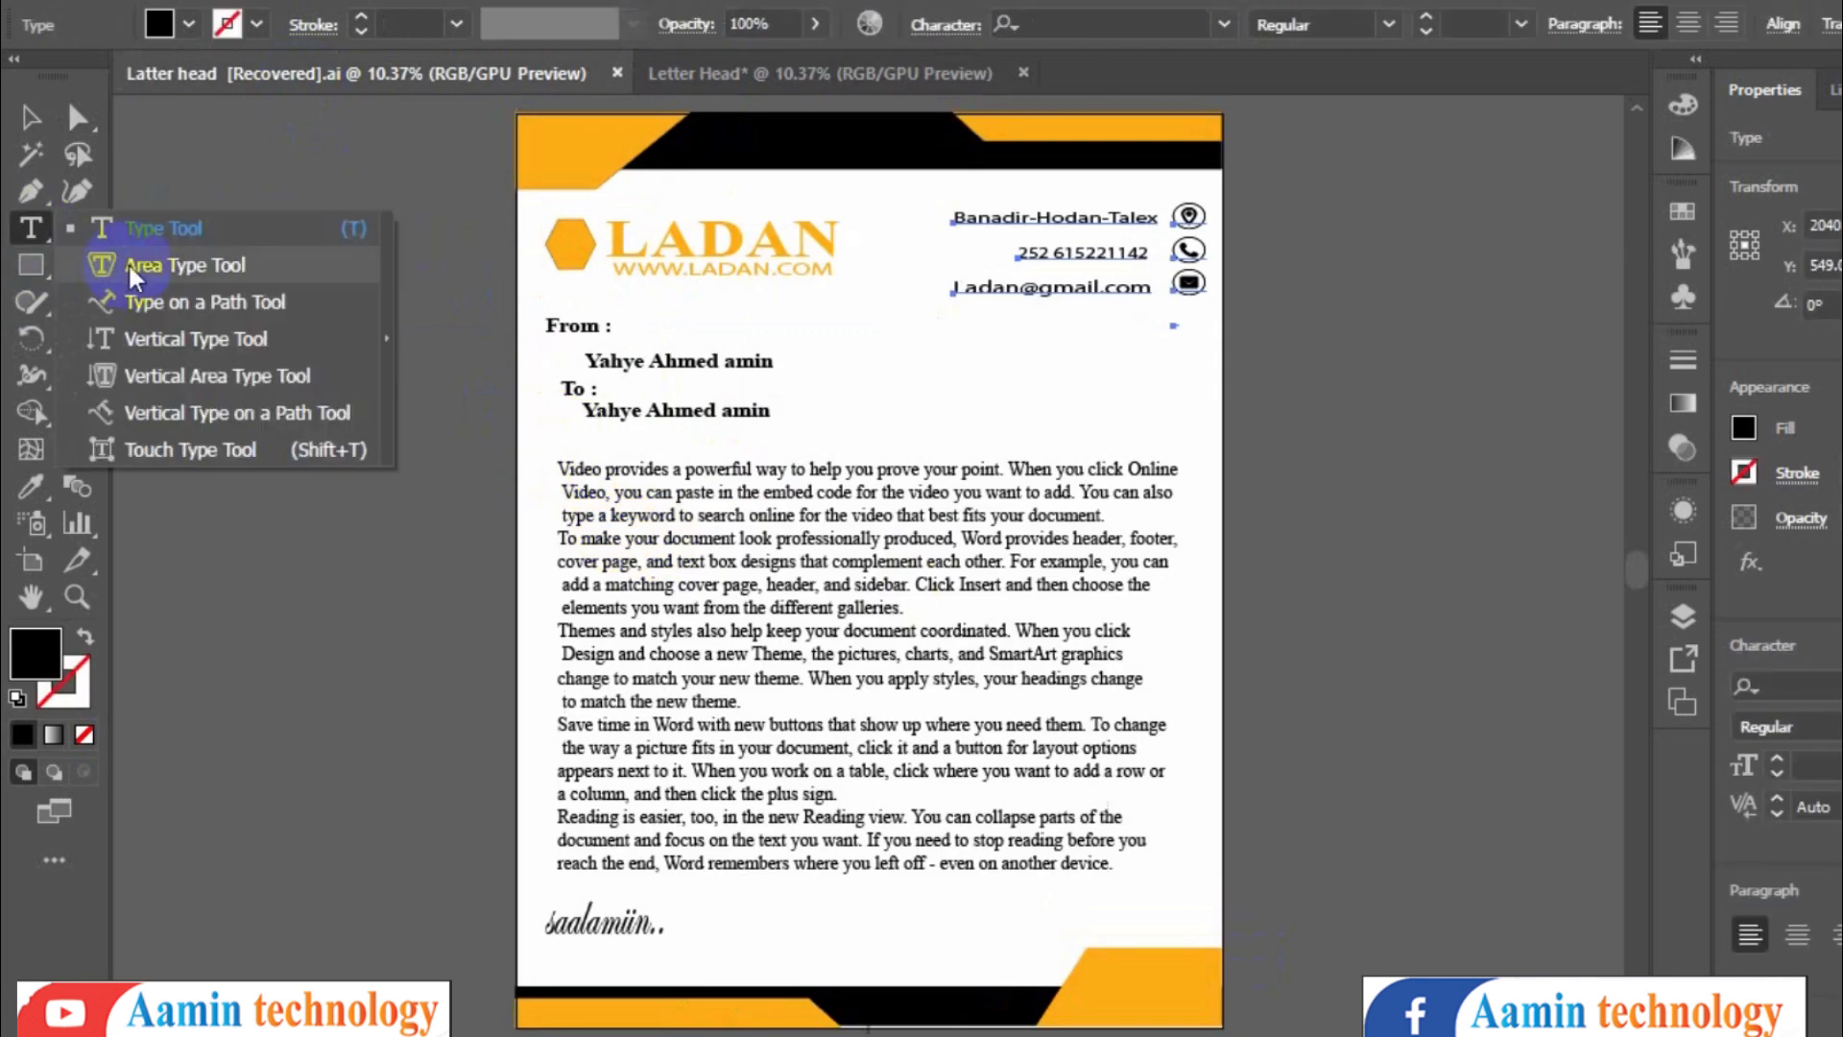
pyautogui.click(30, 264)
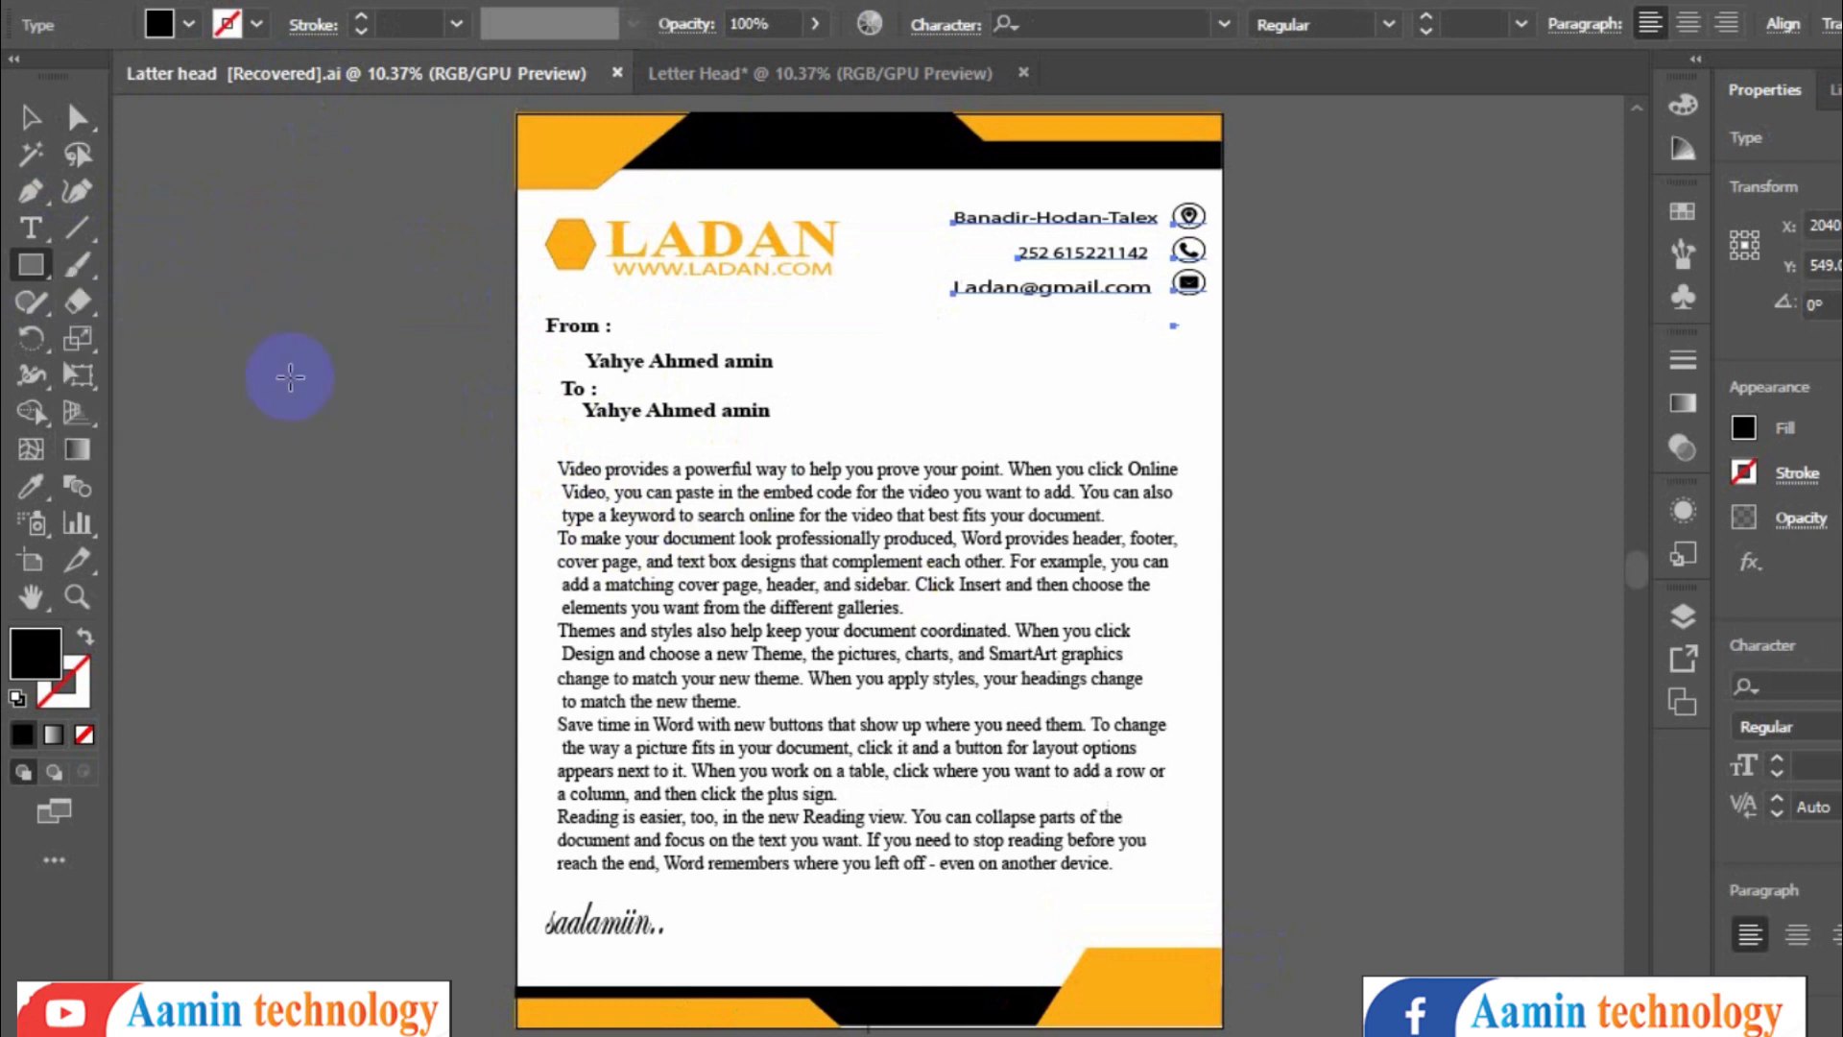
pyautogui.click(714, 69)
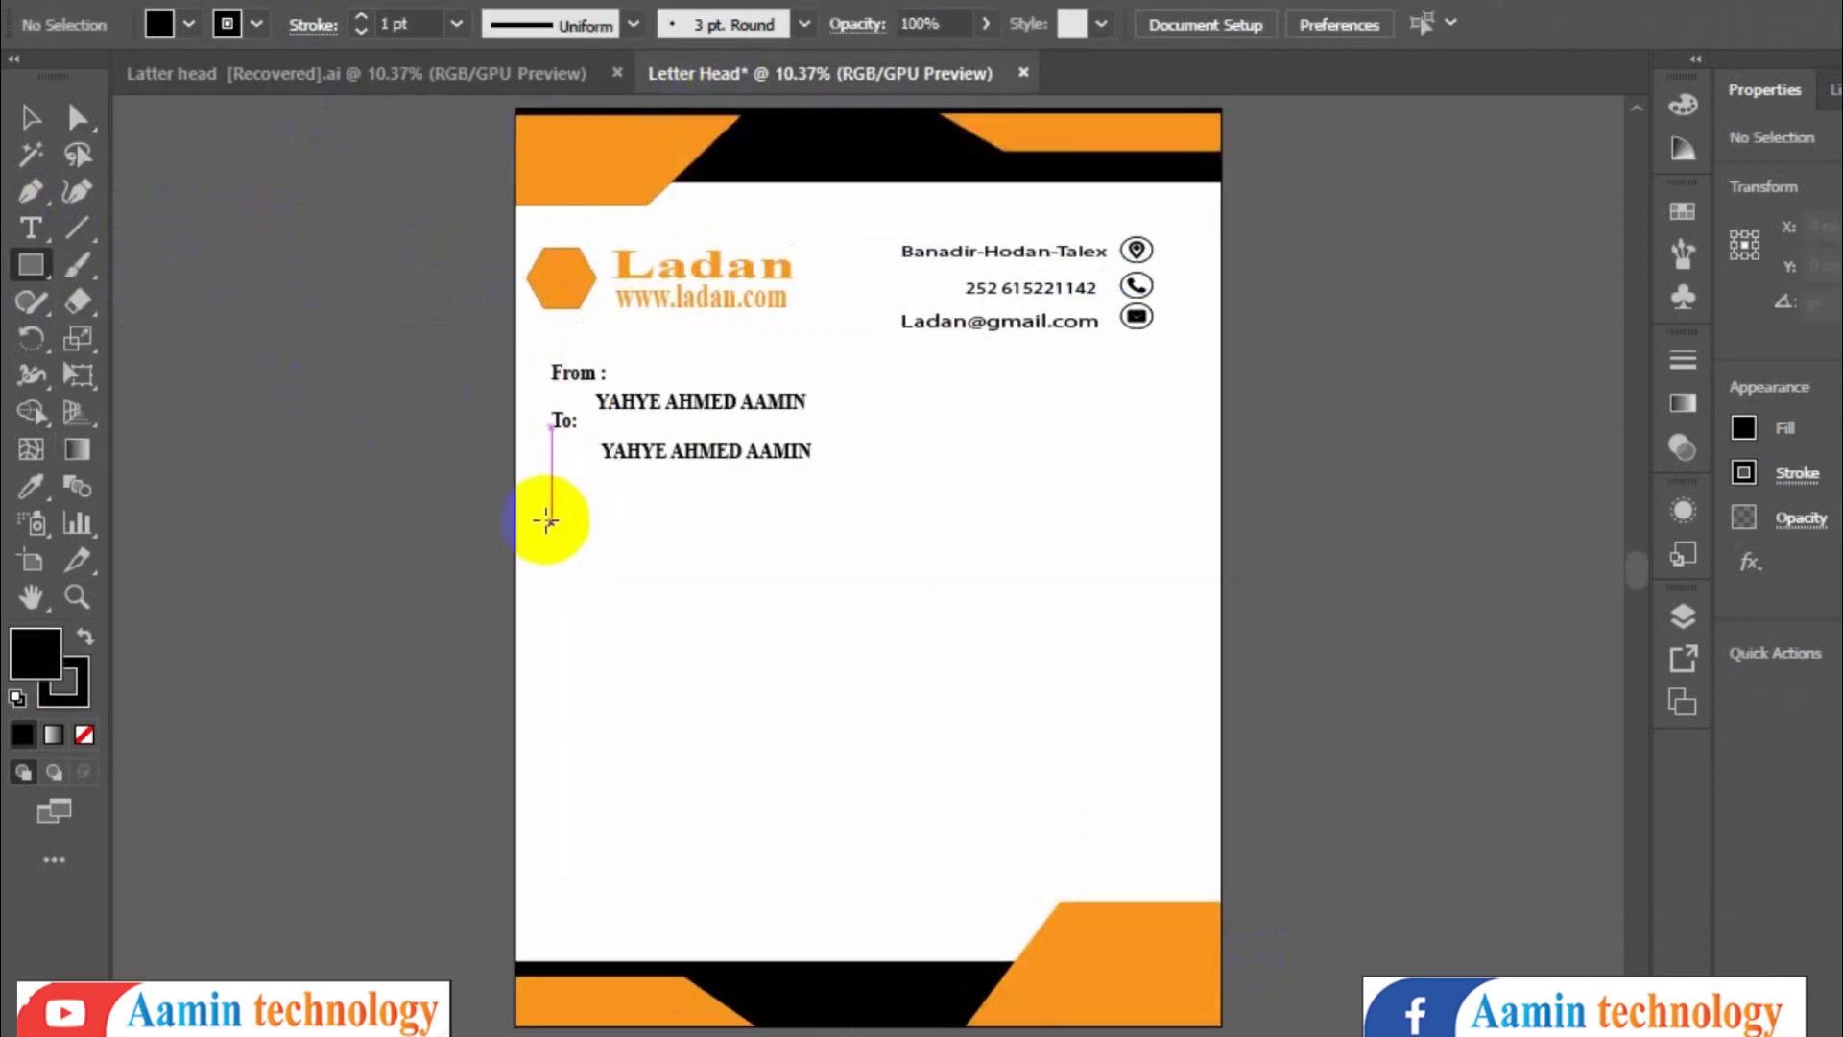
pyautogui.moveTo(539, 502); pyautogui.dragTo(1200, 874)
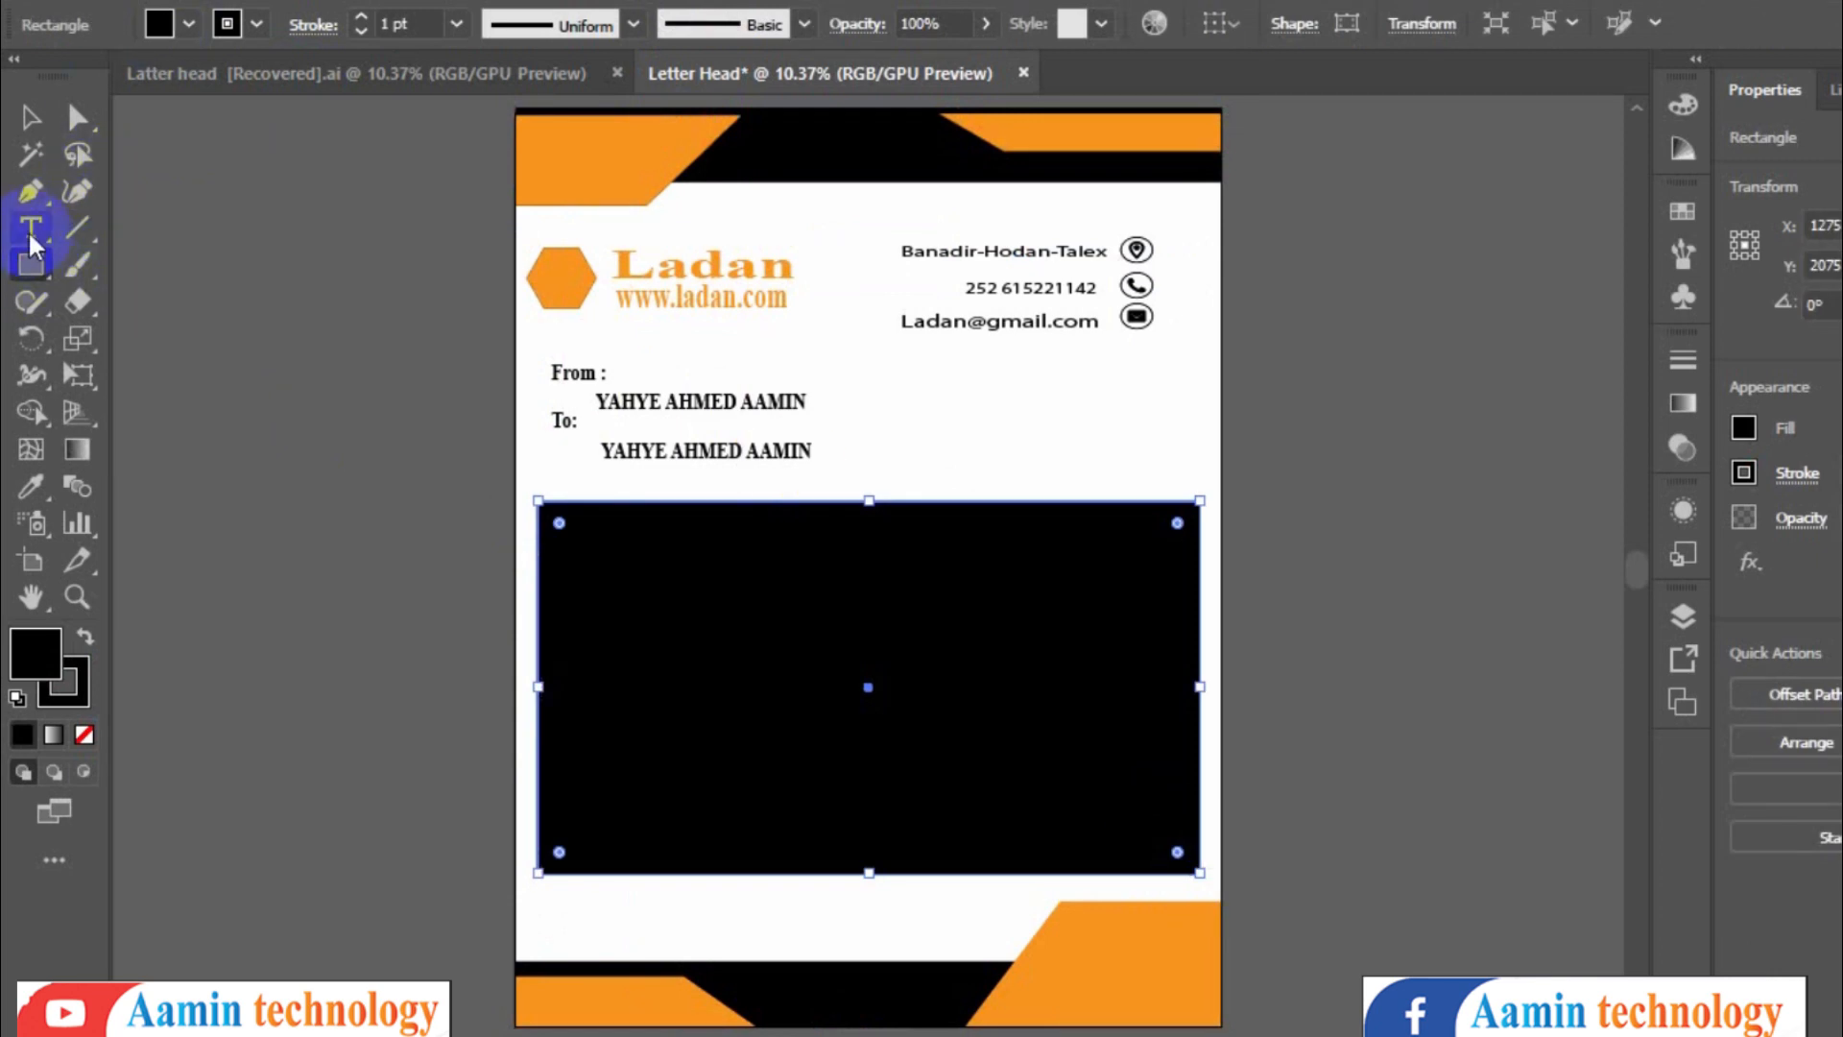
# - Turn the rectangle into an area text frame with the Area Type Tool and paste the Word text
pyautogui.moveTo(29, 234); pyautogui.dragTo(150, 253)
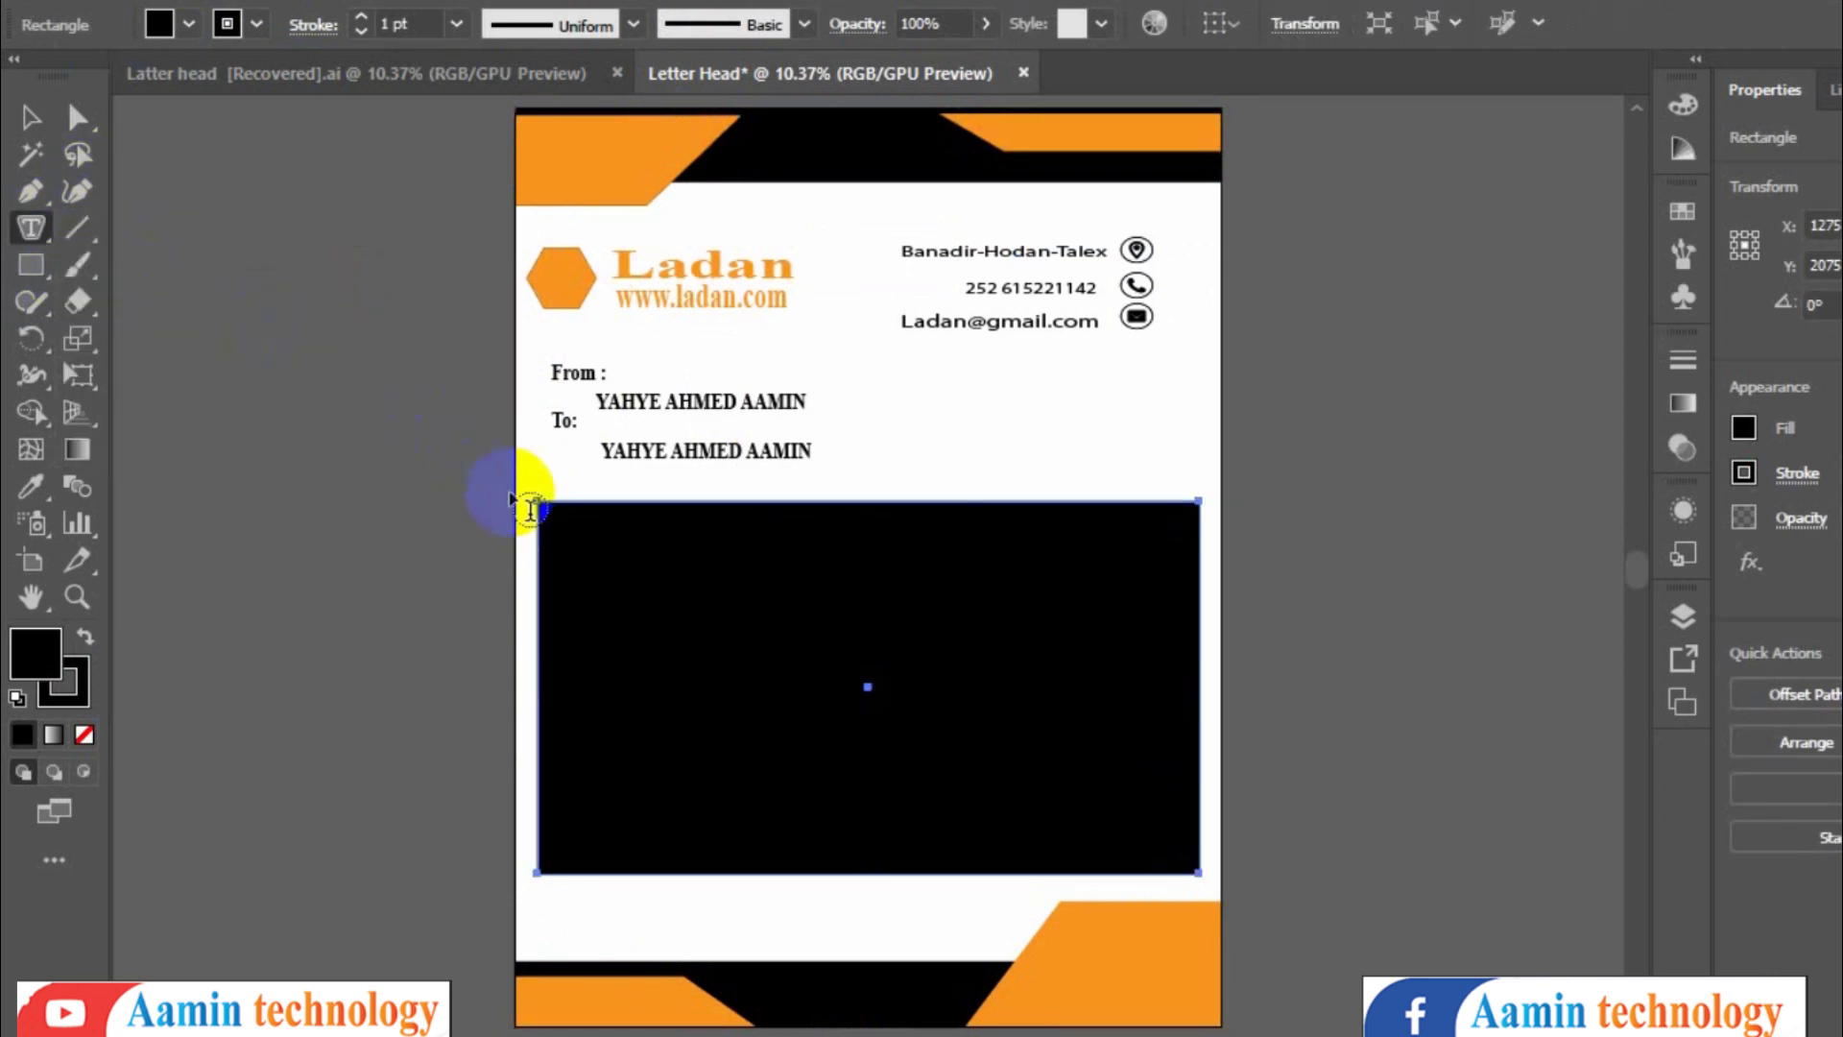
pyautogui.click(557, 520)
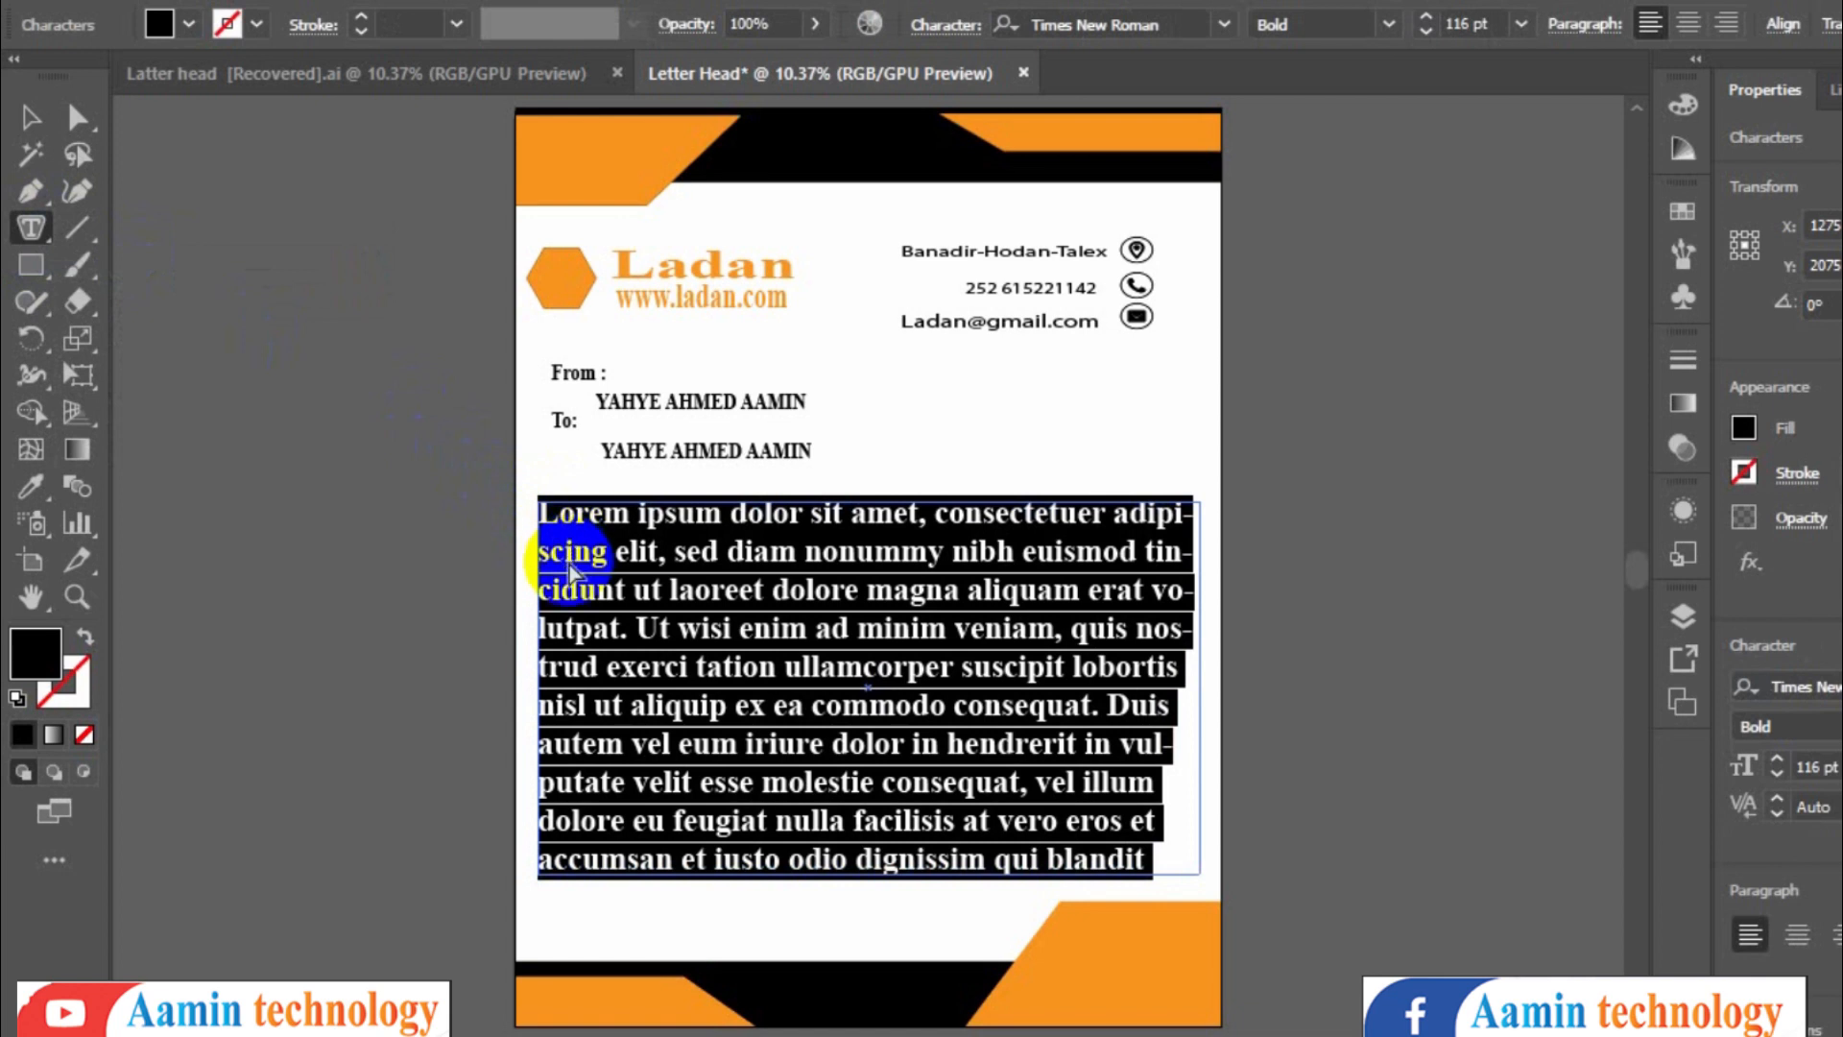
pyautogui.hotkey('ctrl', 'v')
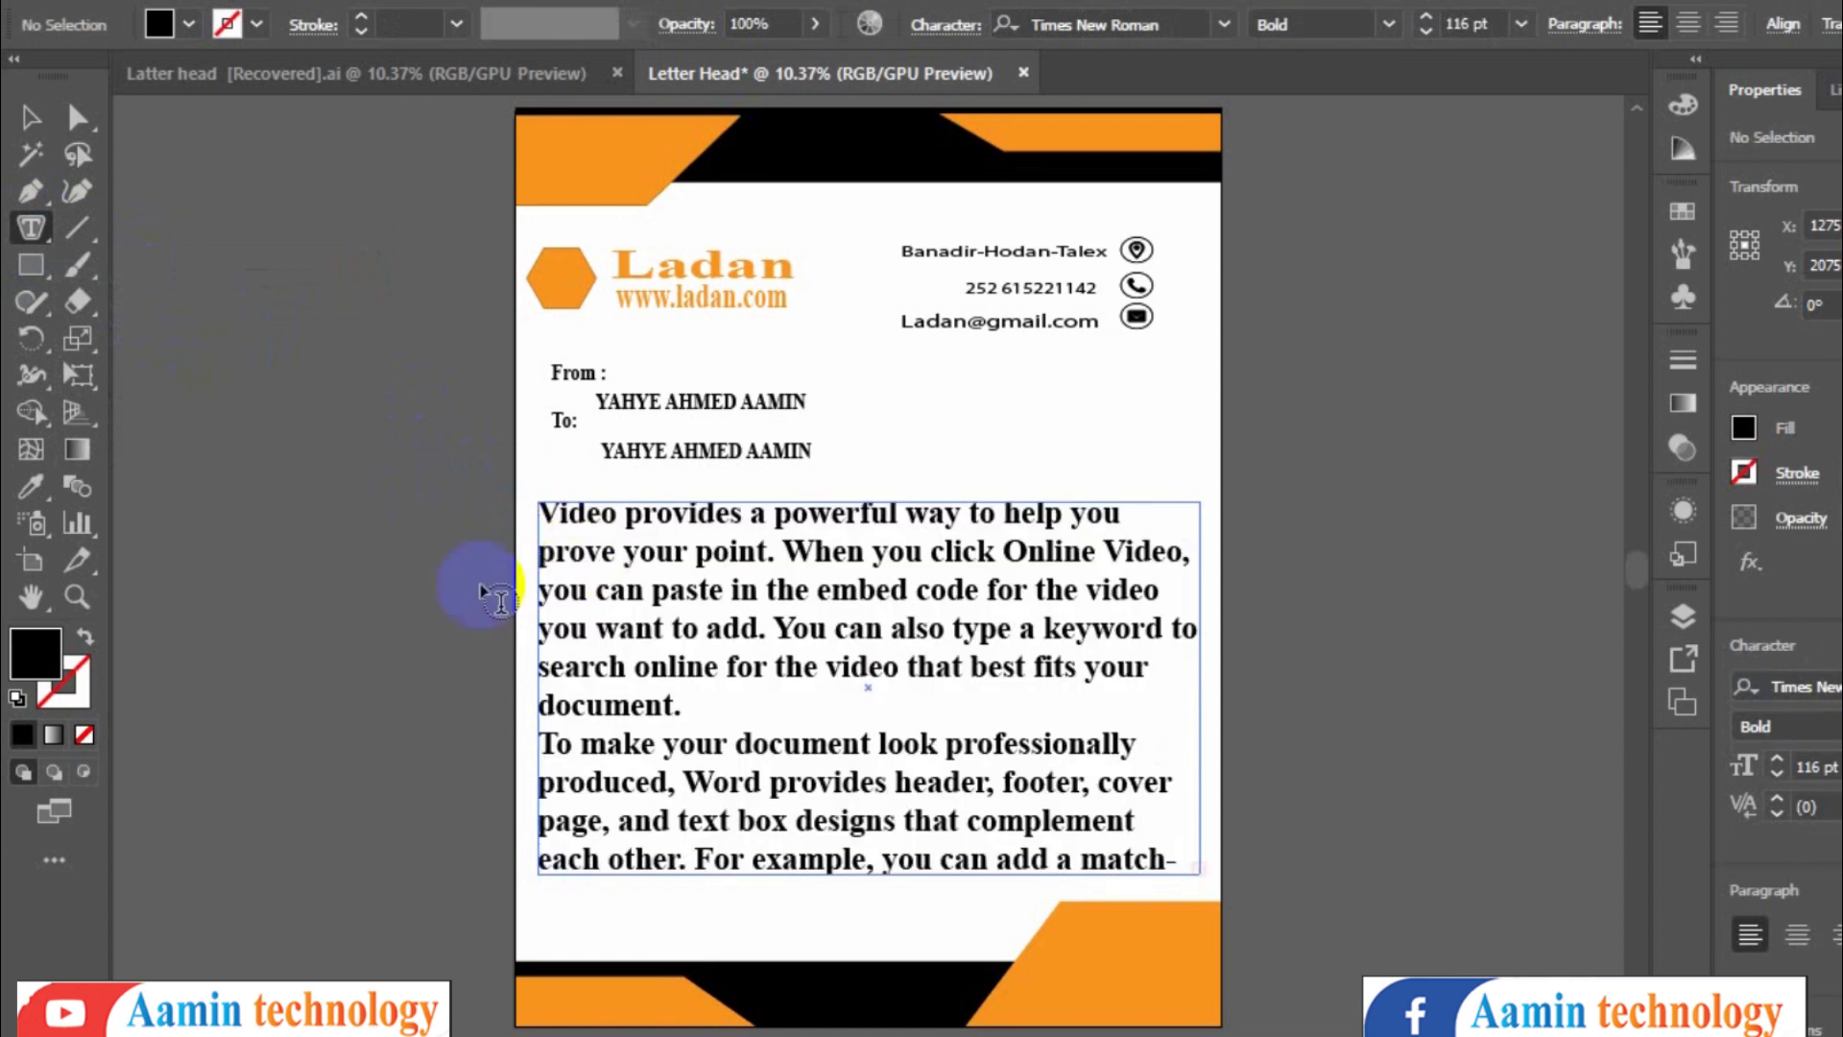
# - Select all the body text and reduce its font size to 64 pt
pyautogui.hotkey('ctrl', 'a')
pyautogui.press('ctrl+shift+less')
pyautogui.press('ctrl+shift+less')
pyautogui.press('ctrl+shift+less')
pyautogui.press('ctrl+shift+less')
pyautogui.press('ctrl+shift+less')
pyautogui.press('ctrl+shift+less')
pyautogui.press('ctrl+shift+less')
pyautogui.press('ctrl+shift+less')
pyautogui.press('ctrl+shift+less')
pyautogui.press('ctrl+shift+less')
pyautogui.press('ctrl+shift+less')
pyautogui.press('ctrl+shift+less')
pyautogui.press('ctrl+shift+less')
pyautogui.press('ctrl+shift+less')
pyautogui.press('ctrl+shift+less')
pyautogui.press('ctrl+shift+less')
pyautogui.press('ctrl+shift+less')
pyautogui.press('ctrl+shift+less')
pyautogui.press('ctrl+shift+less')
pyautogui.press('ctrl+shift+less')
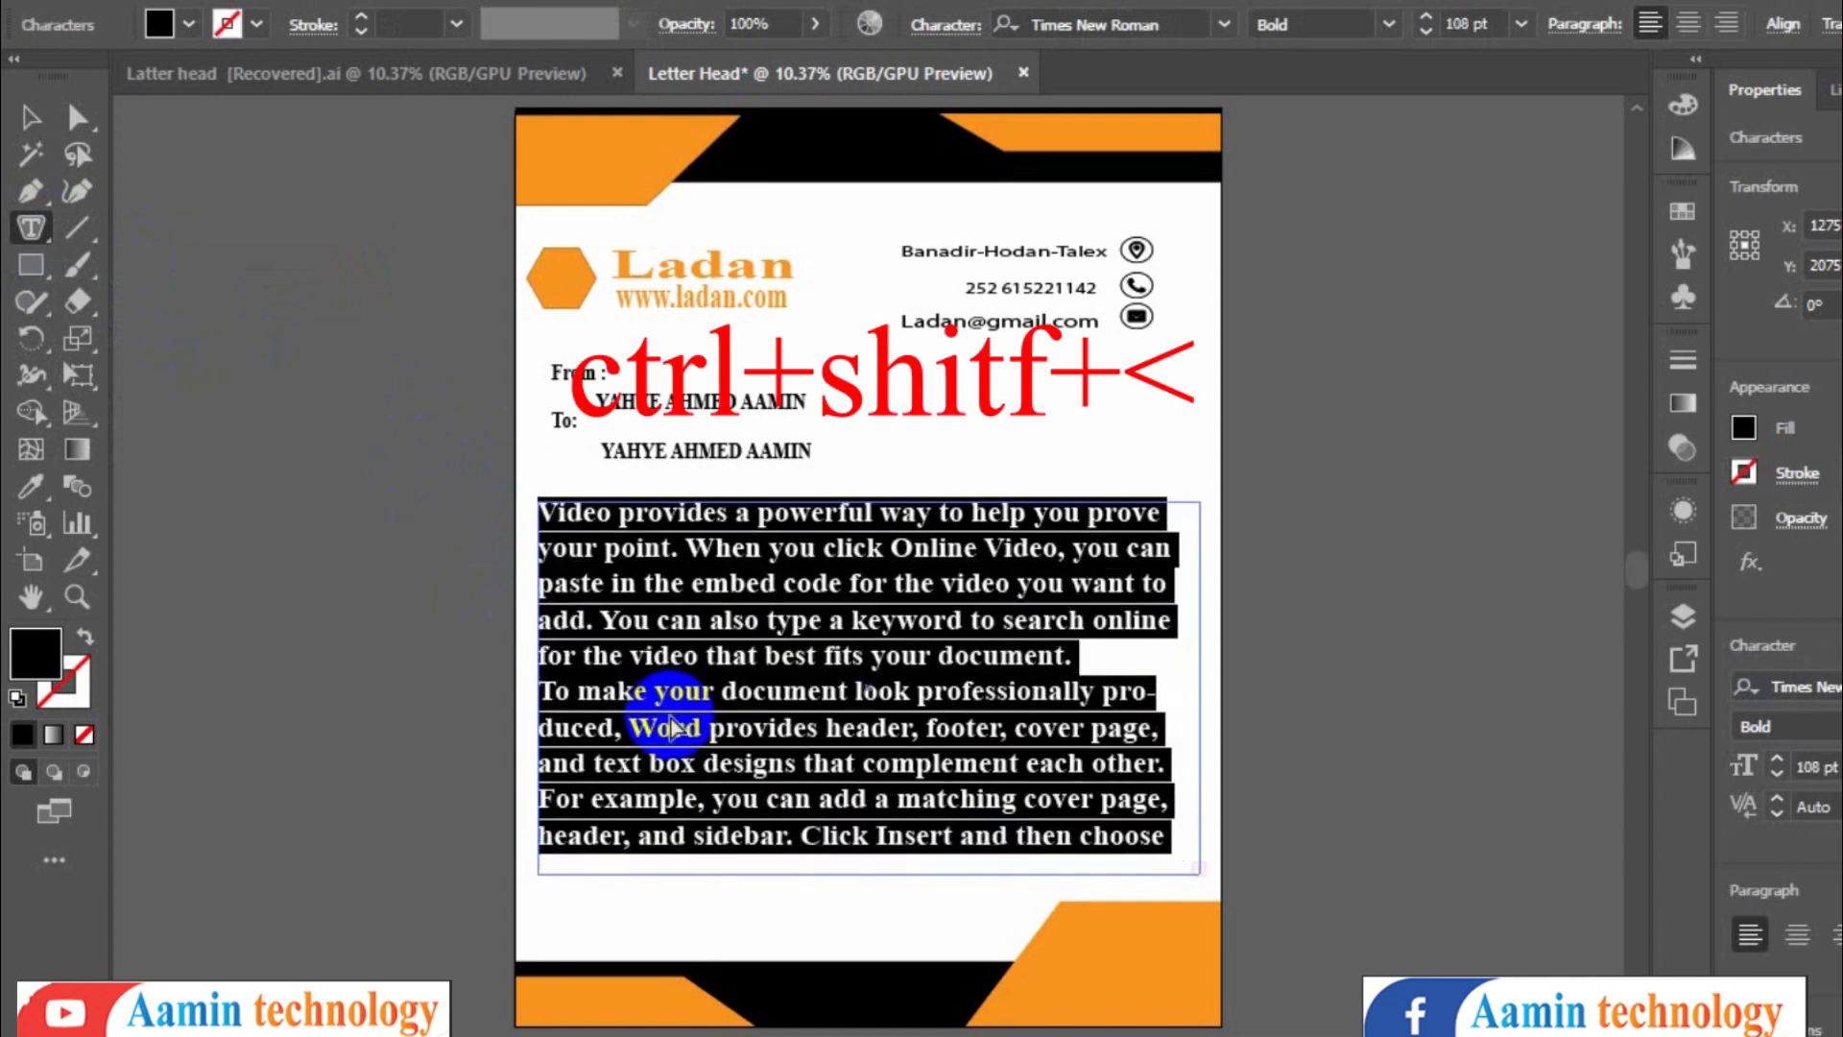
pyautogui.hotkey('ctrl', 'shift', '>')
pyautogui.hotkey('ctrl', 'shift', '>')
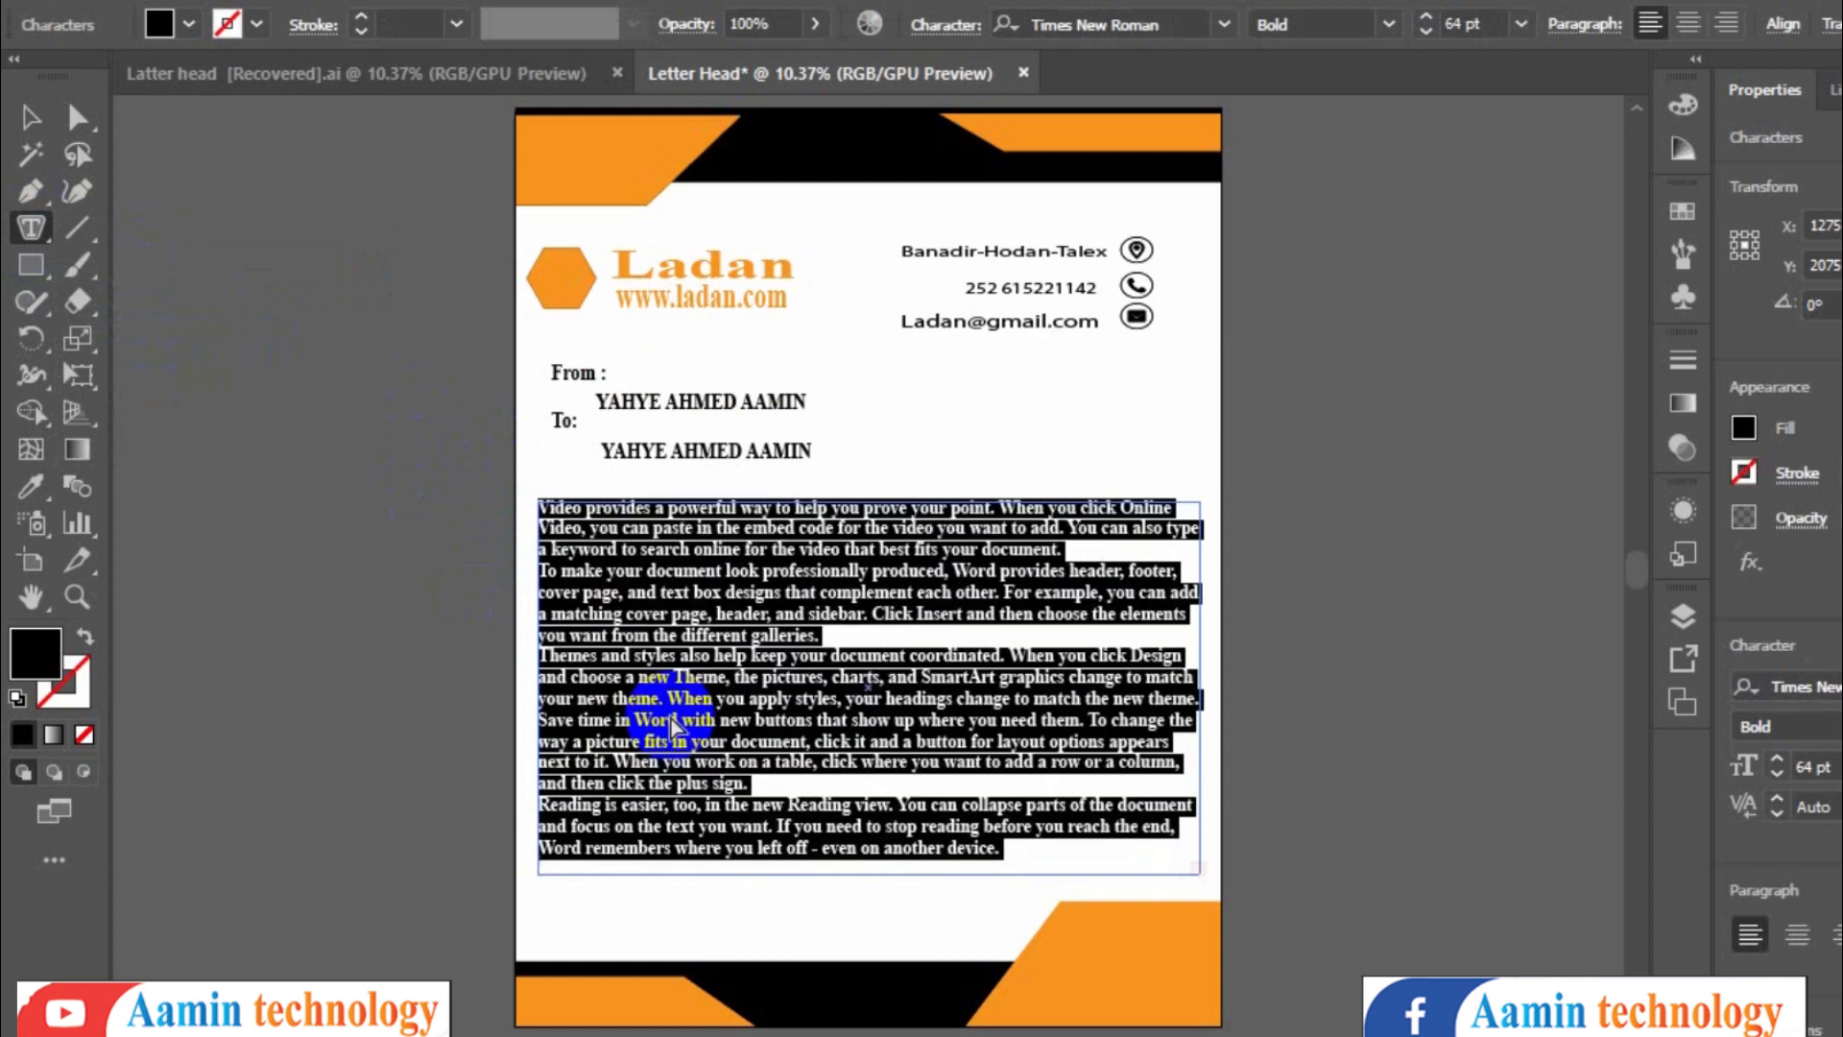
pyautogui.press('Escape')
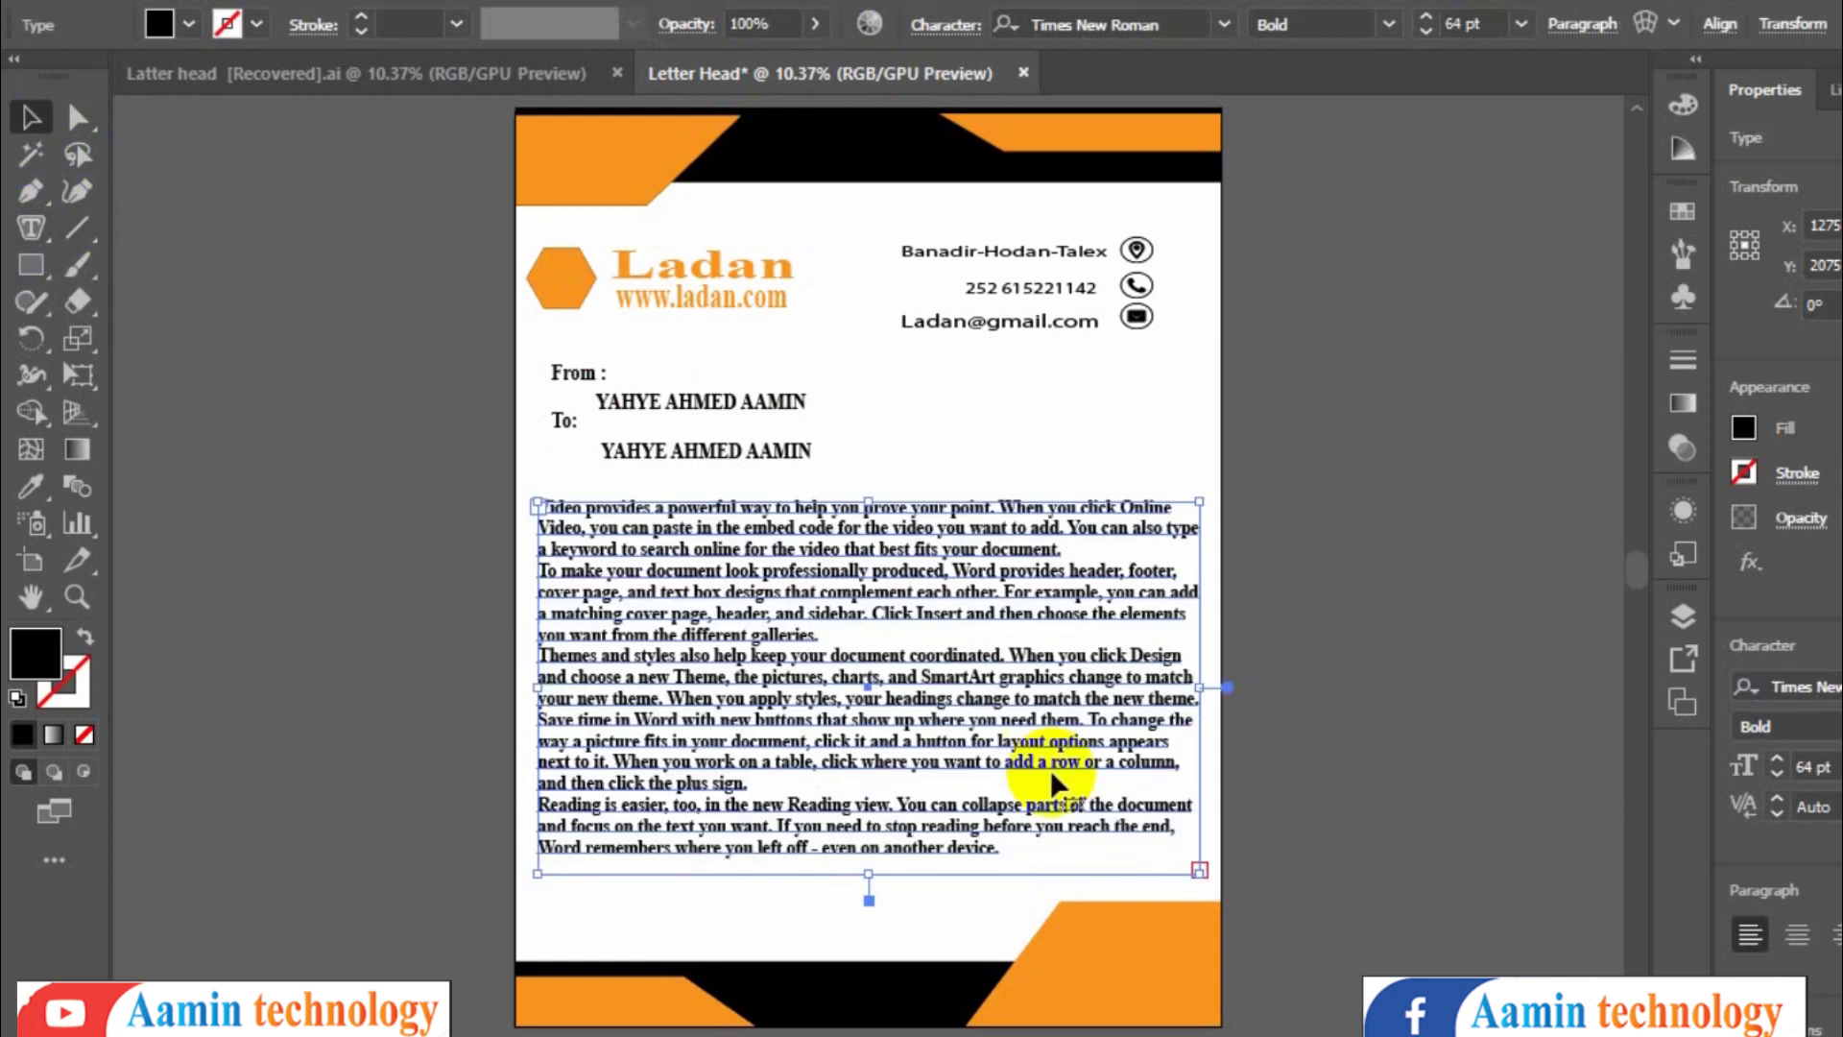
# - Widen the body text frame so the paragraphs fit the page margins
pyautogui.moveTo(960, 695); pyautogui.dragTo(937, 714)
pyautogui.click(782, 904)
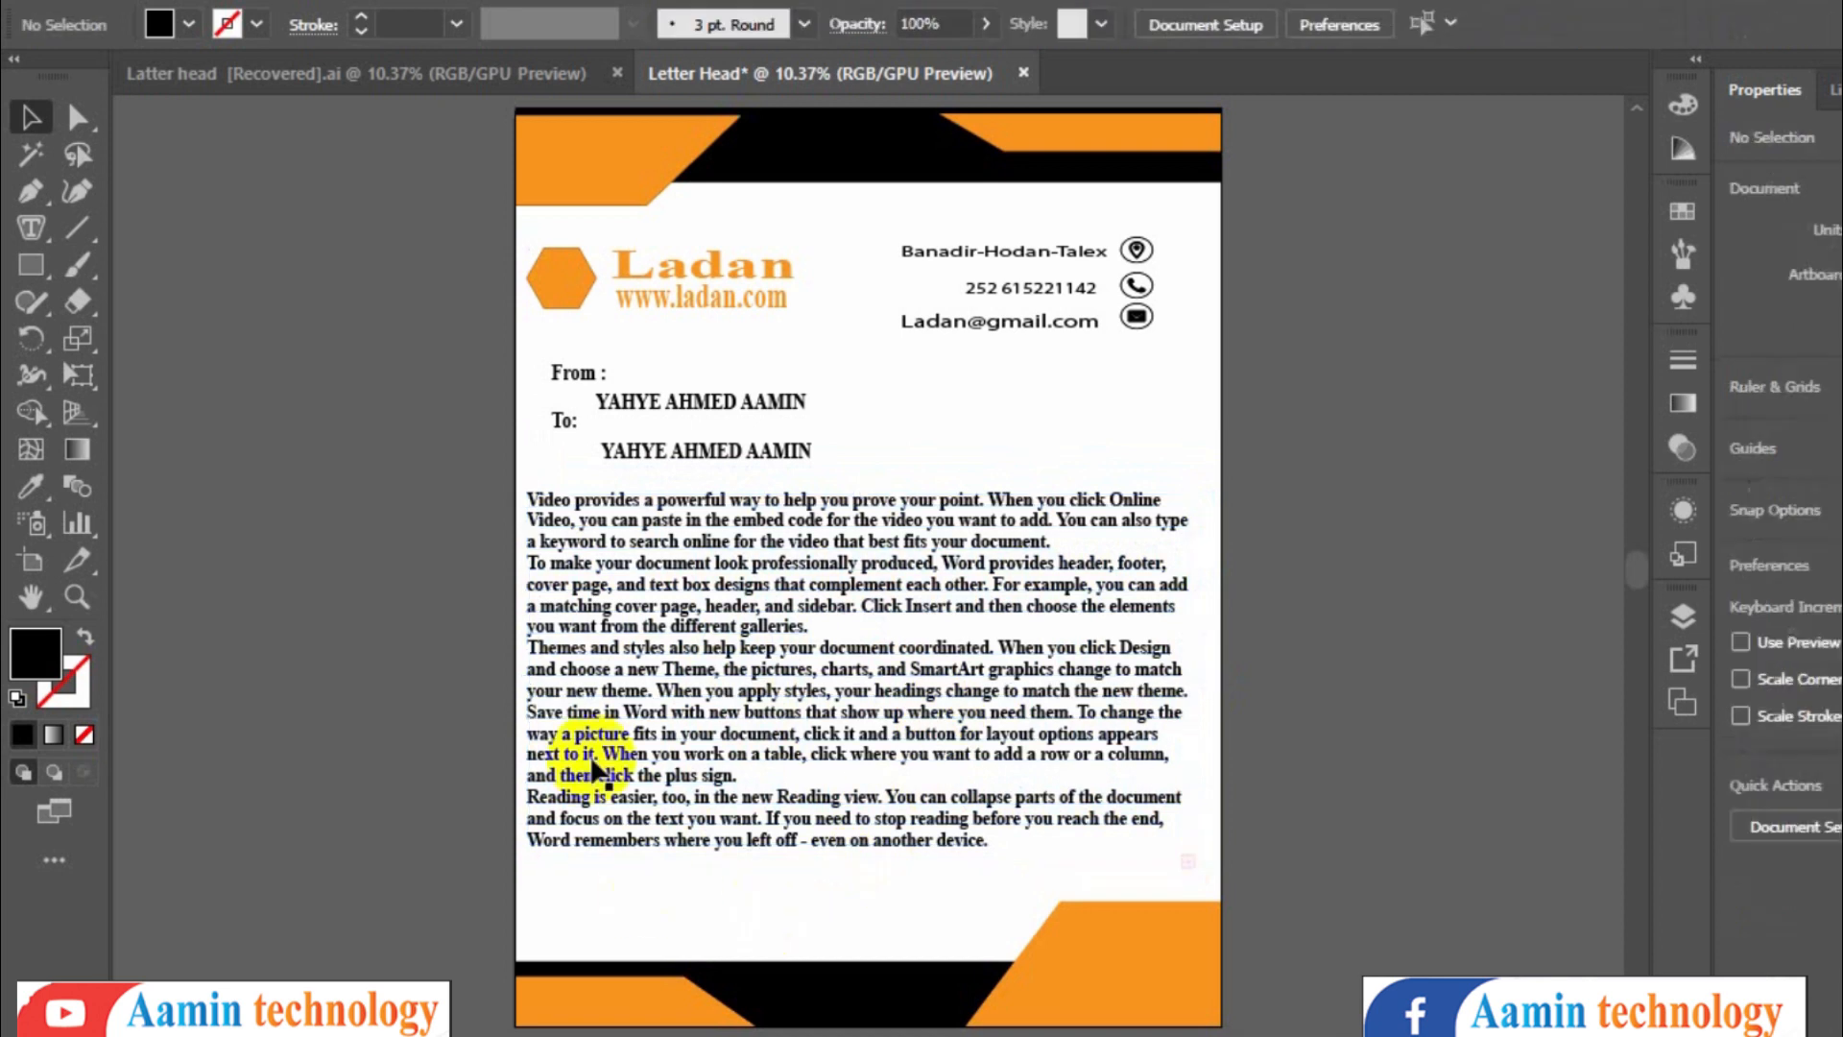
# - Compare with the reference file, then draw a thin orange-filled bar near the page's lower left corner
pyautogui.click(405, 73)
pyautogui.click(819, 73)
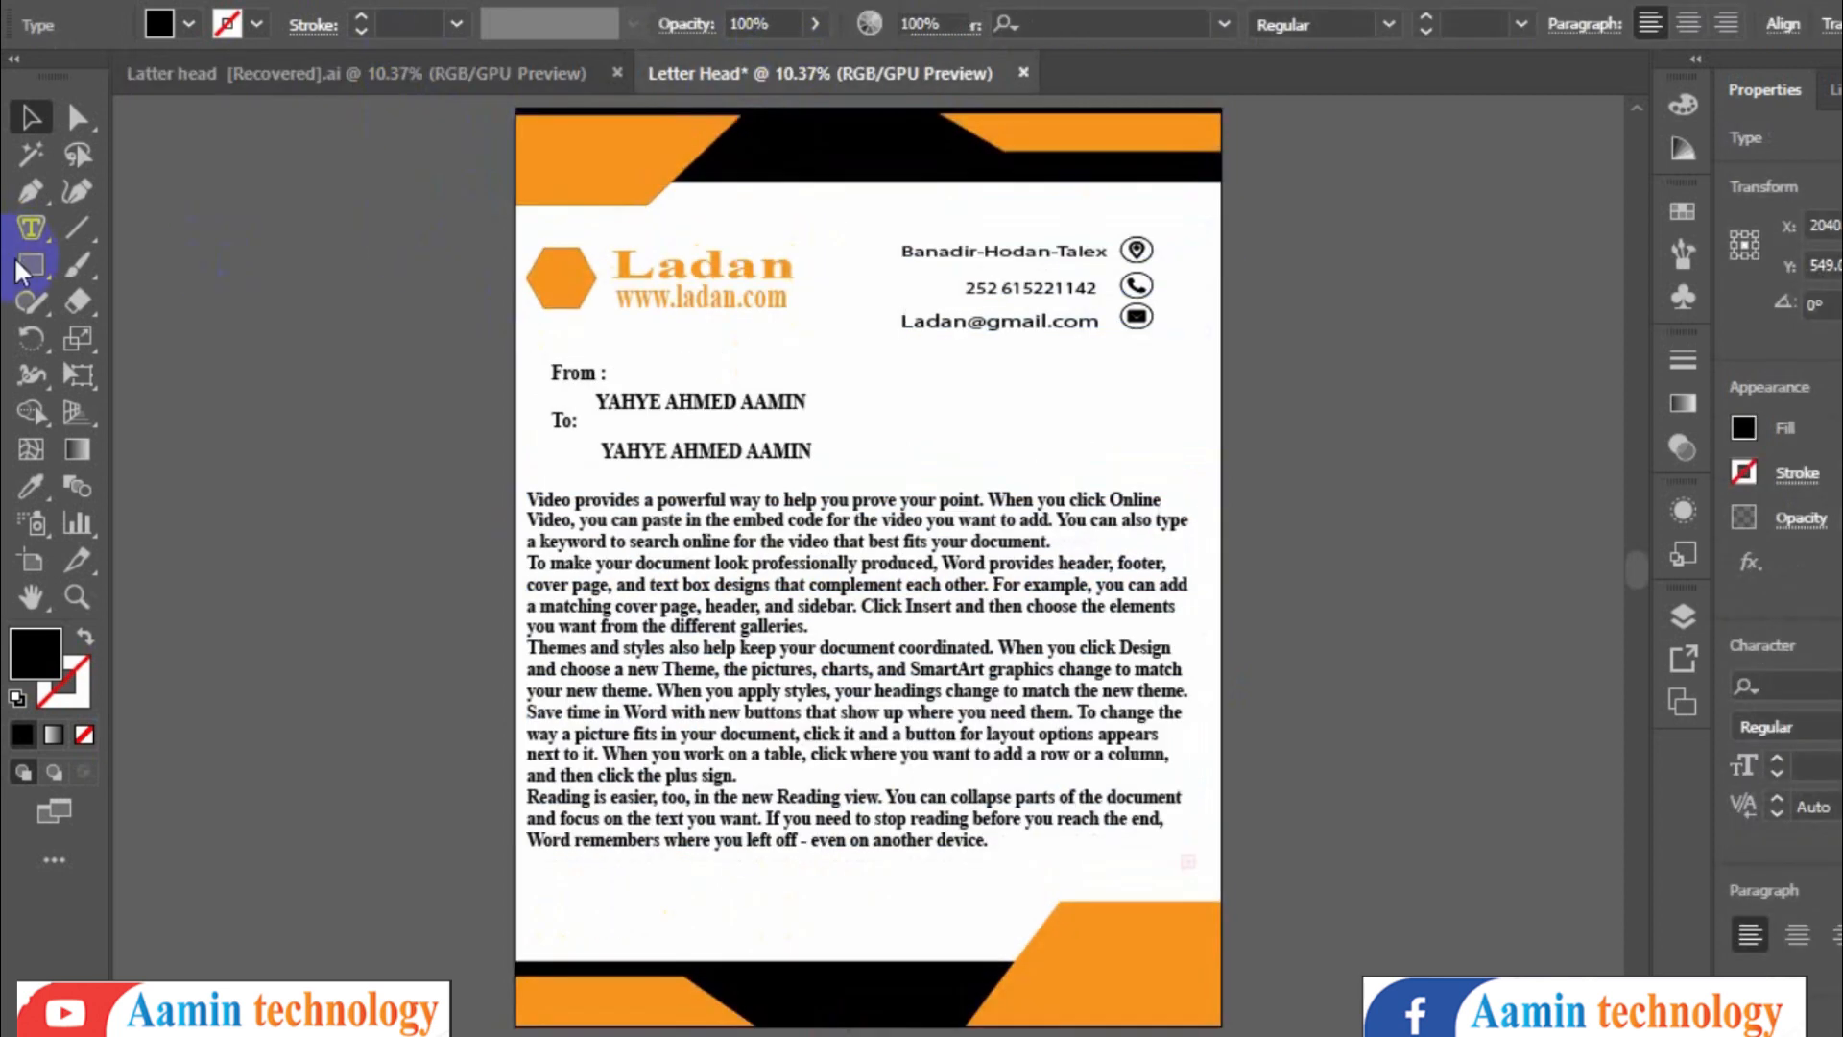
pyautogui.click(21, 266)
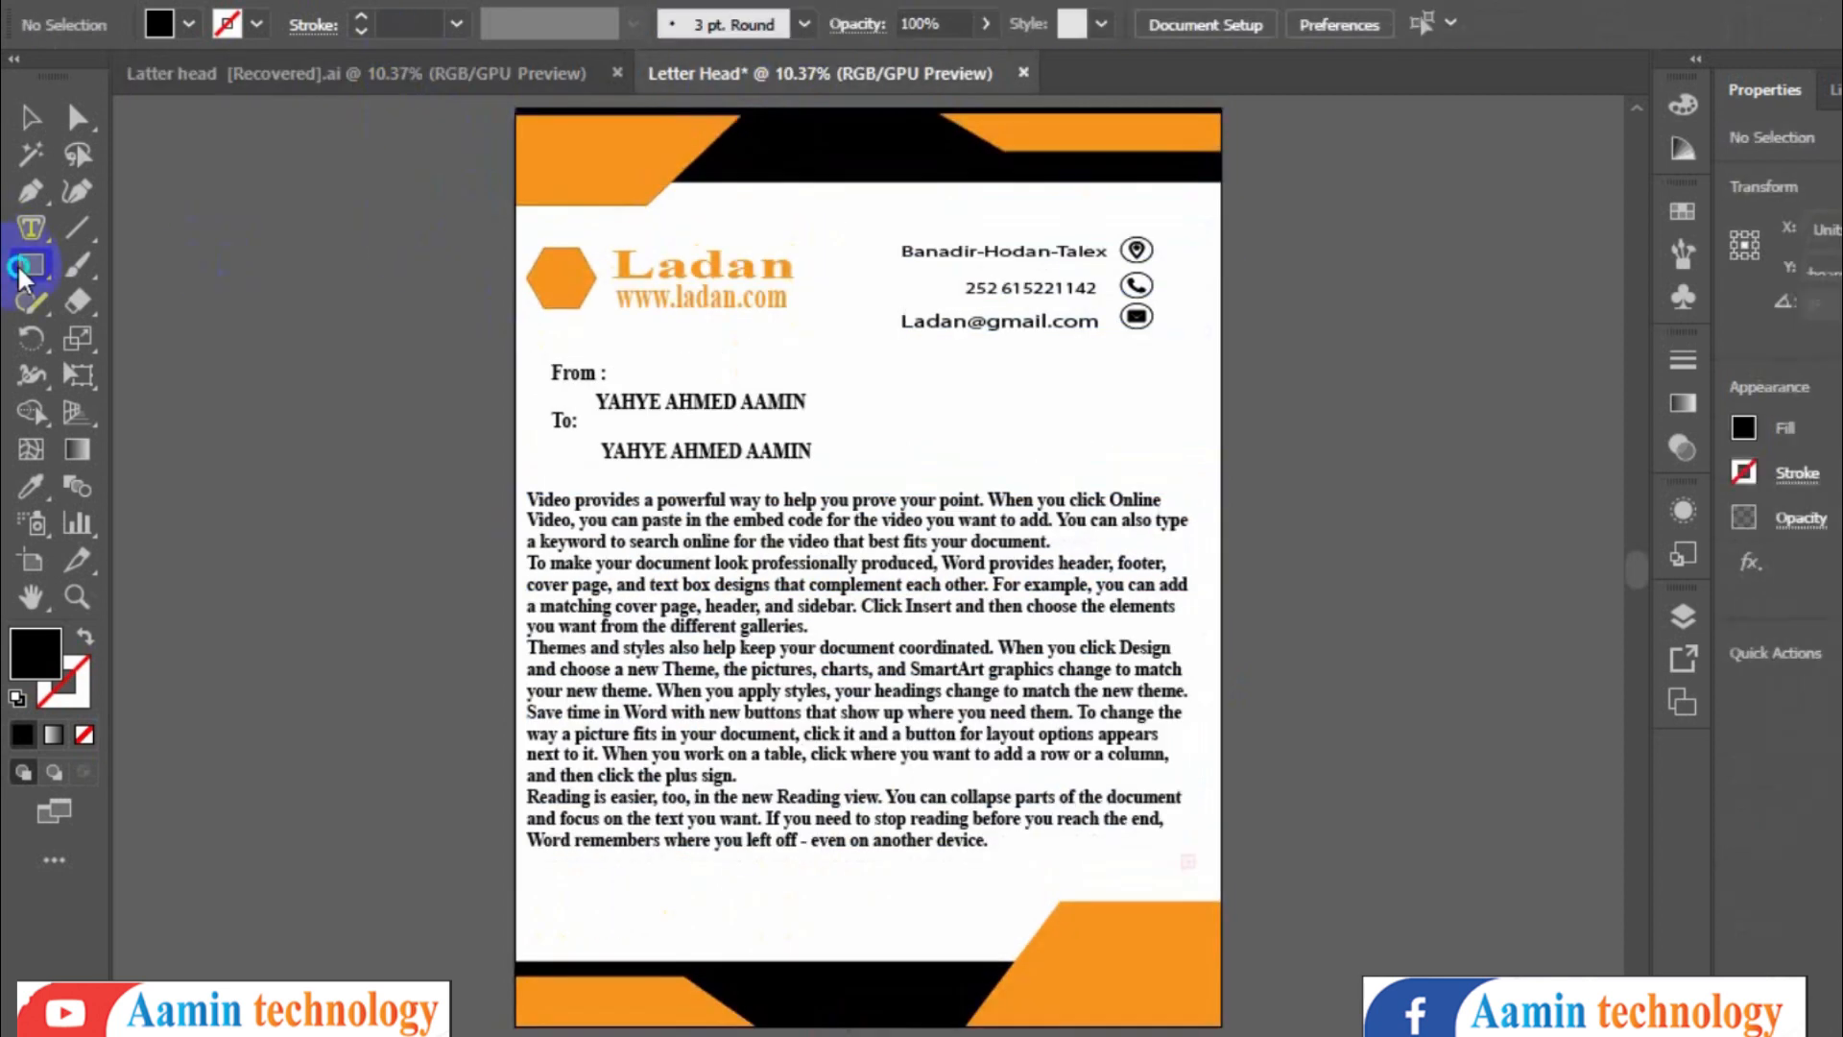
pyautogui.moveTo(517, 930); pyautogui.dragTo(708, 931)
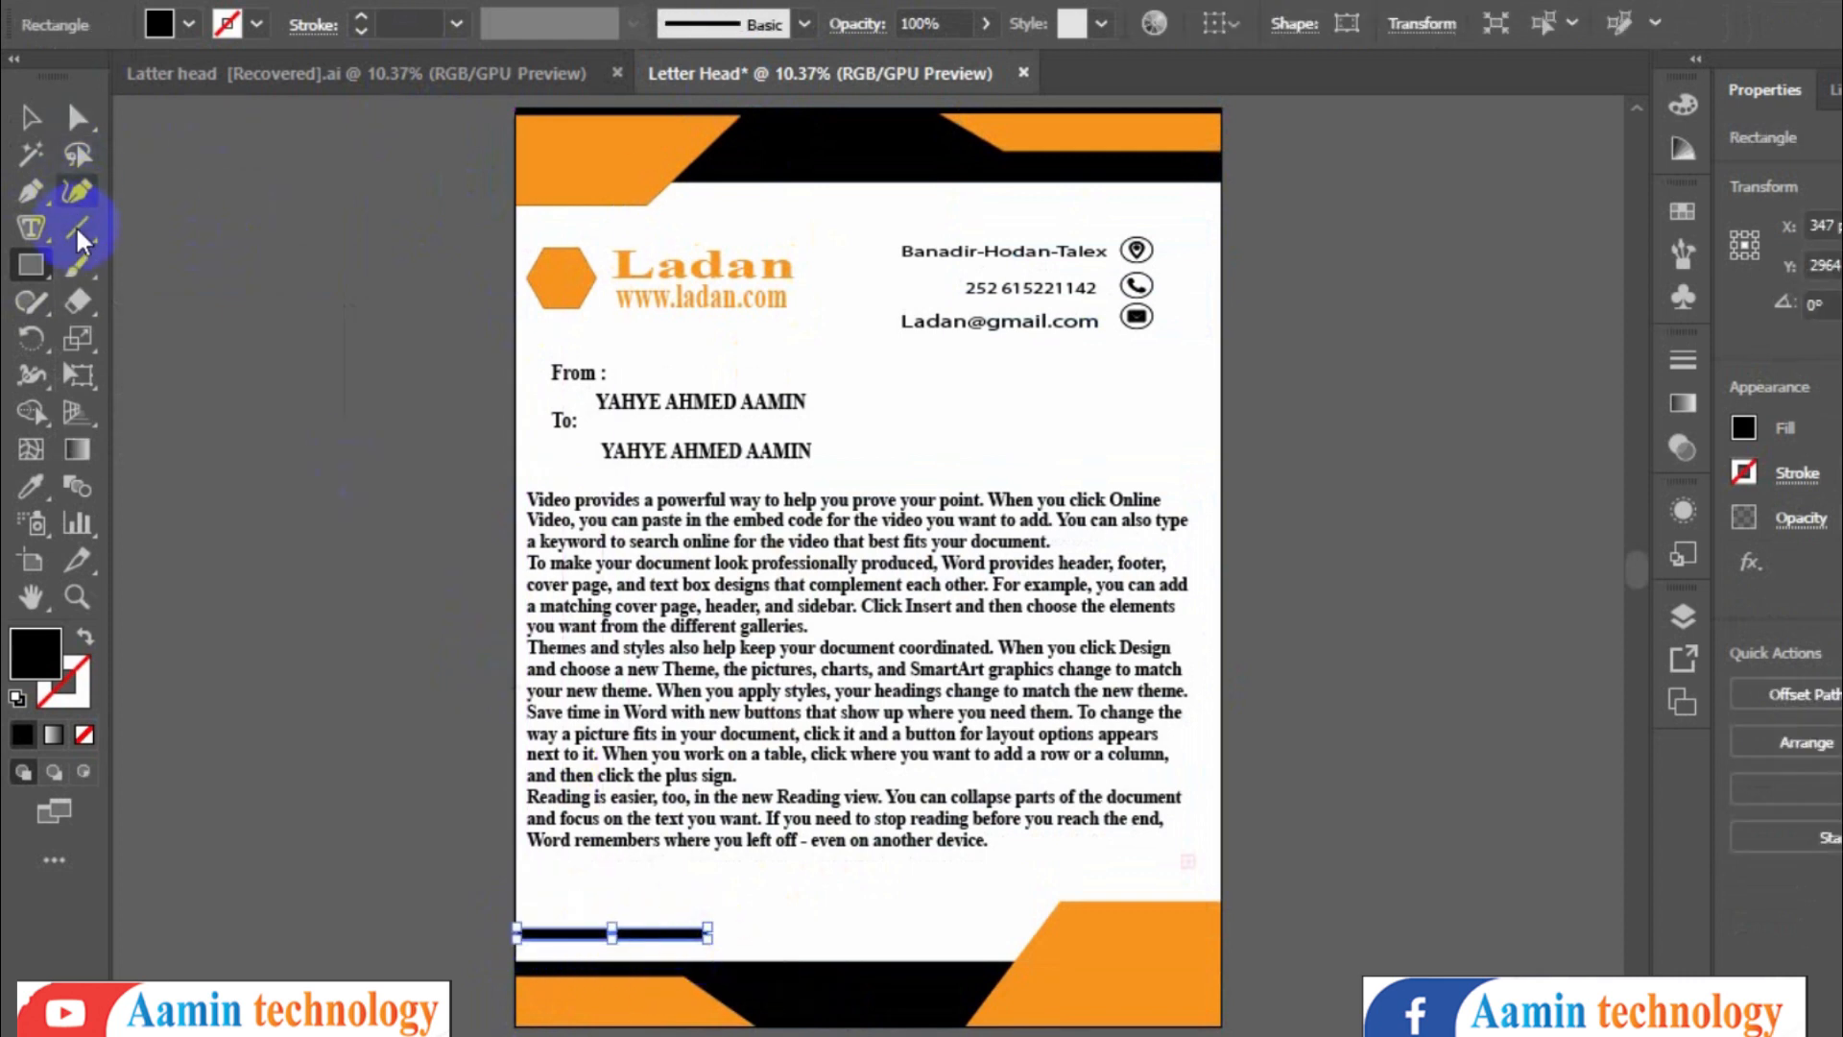
pyautogui.click(188, 24)
pyautogui.click(299, 76)
# - Nudge the orange bar slightly upward on the page
pyautogui.click(1017, 512)
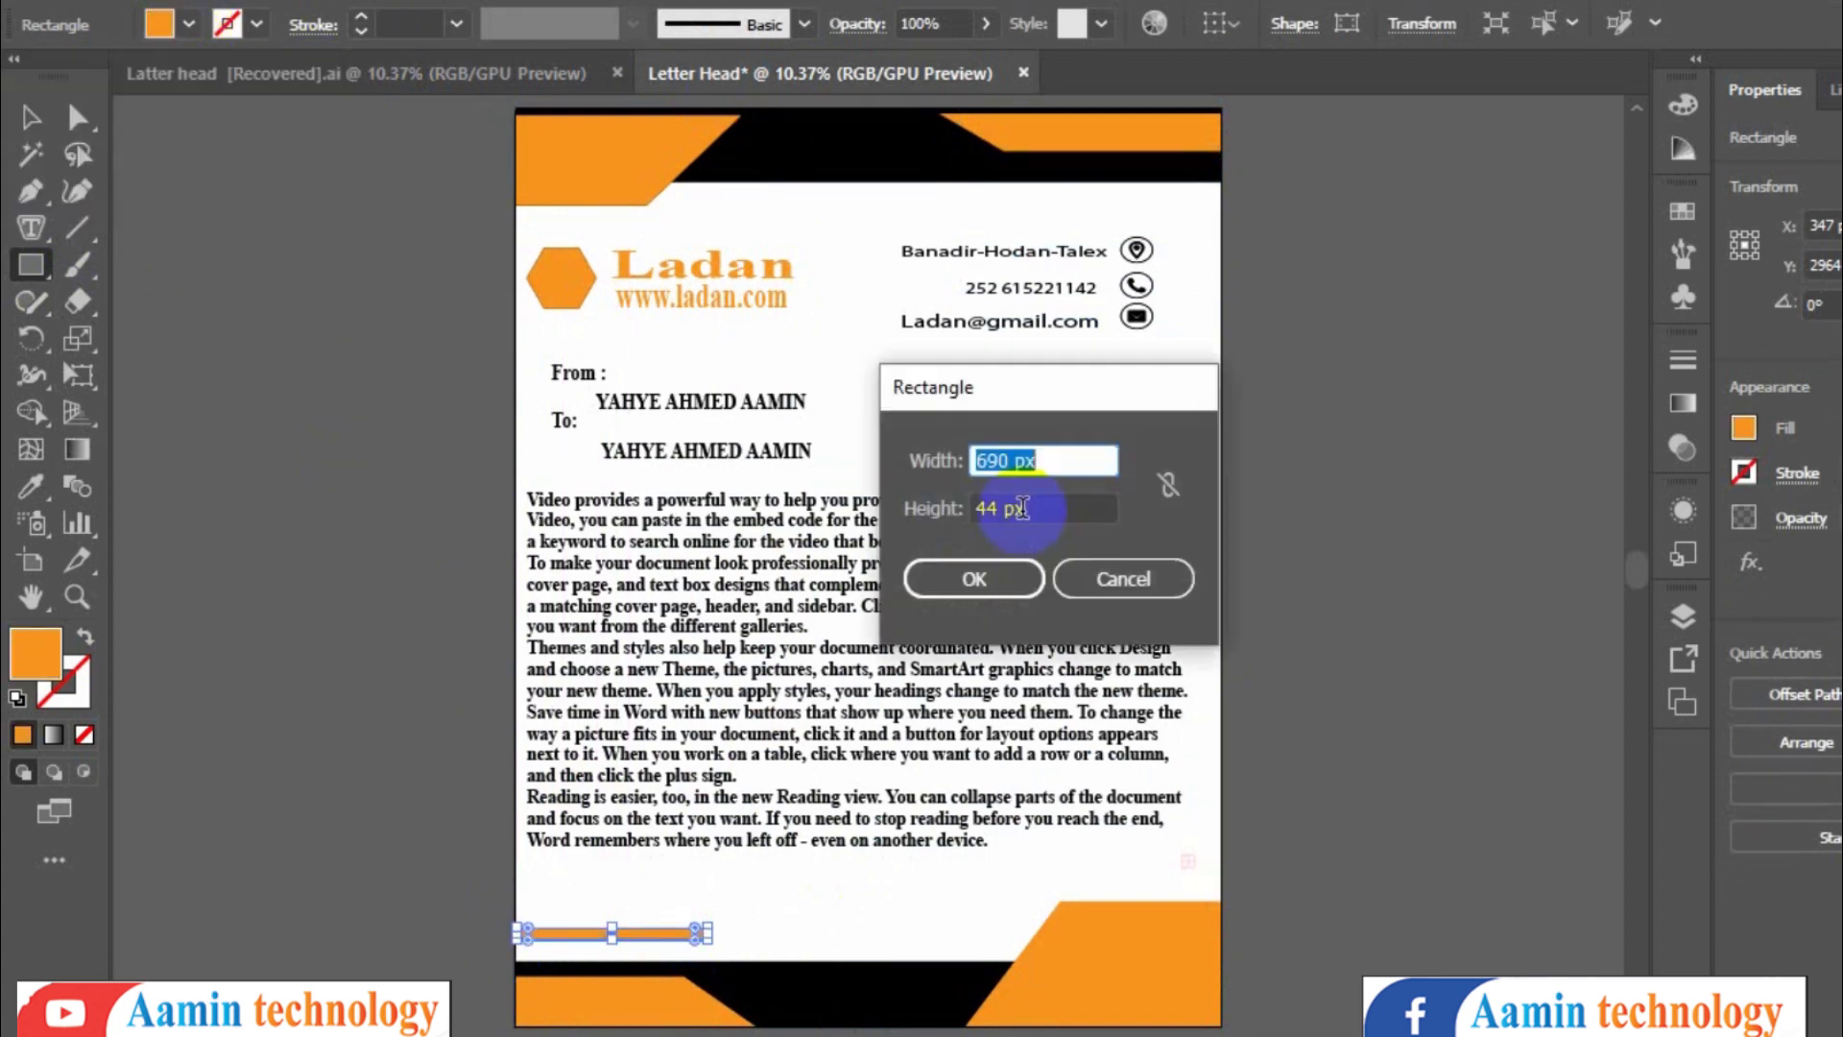
pyautogui.click(1120, 580)
pyautogui.click(31, 117)
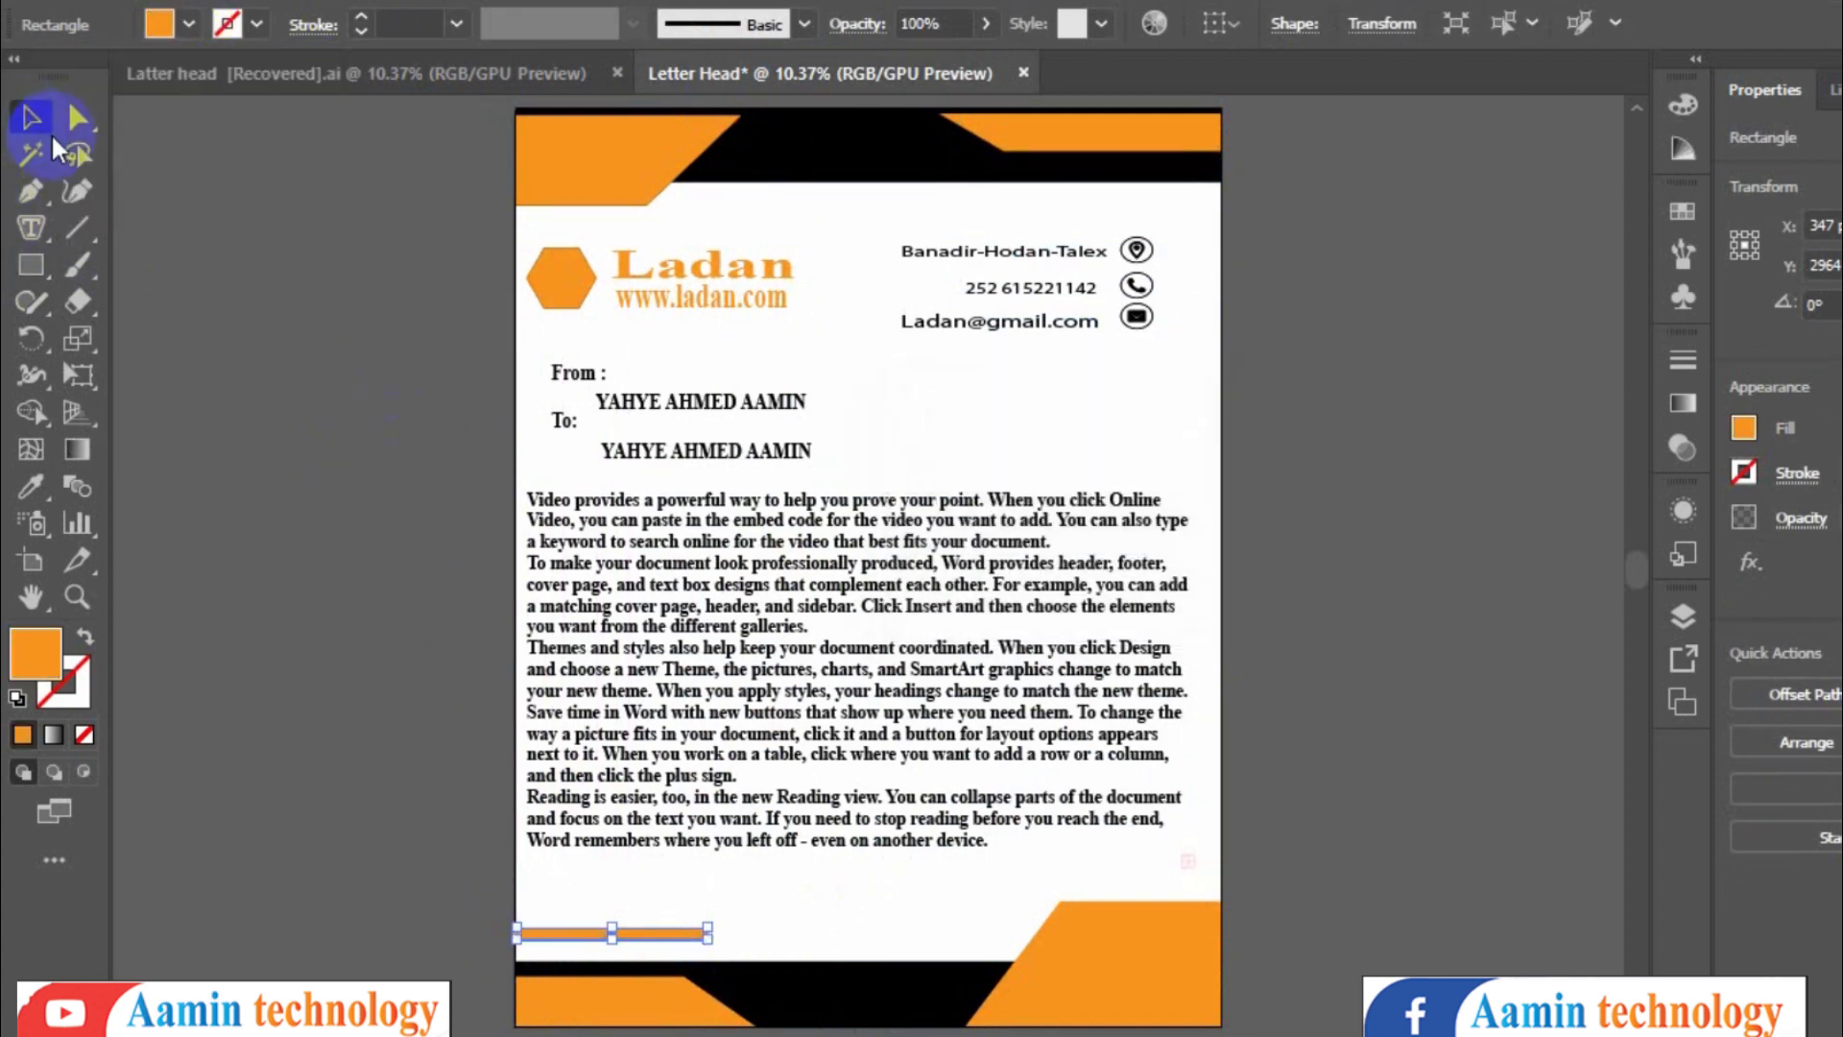
pyautogui.click(820, 901)
pyautogui.moveTo(608, 935)
pyautogui.mouseDown()
pyautogui.moveTo(609, 954)
pyautogui.moveTo(620, 921)
pyautogui.mouseUp()
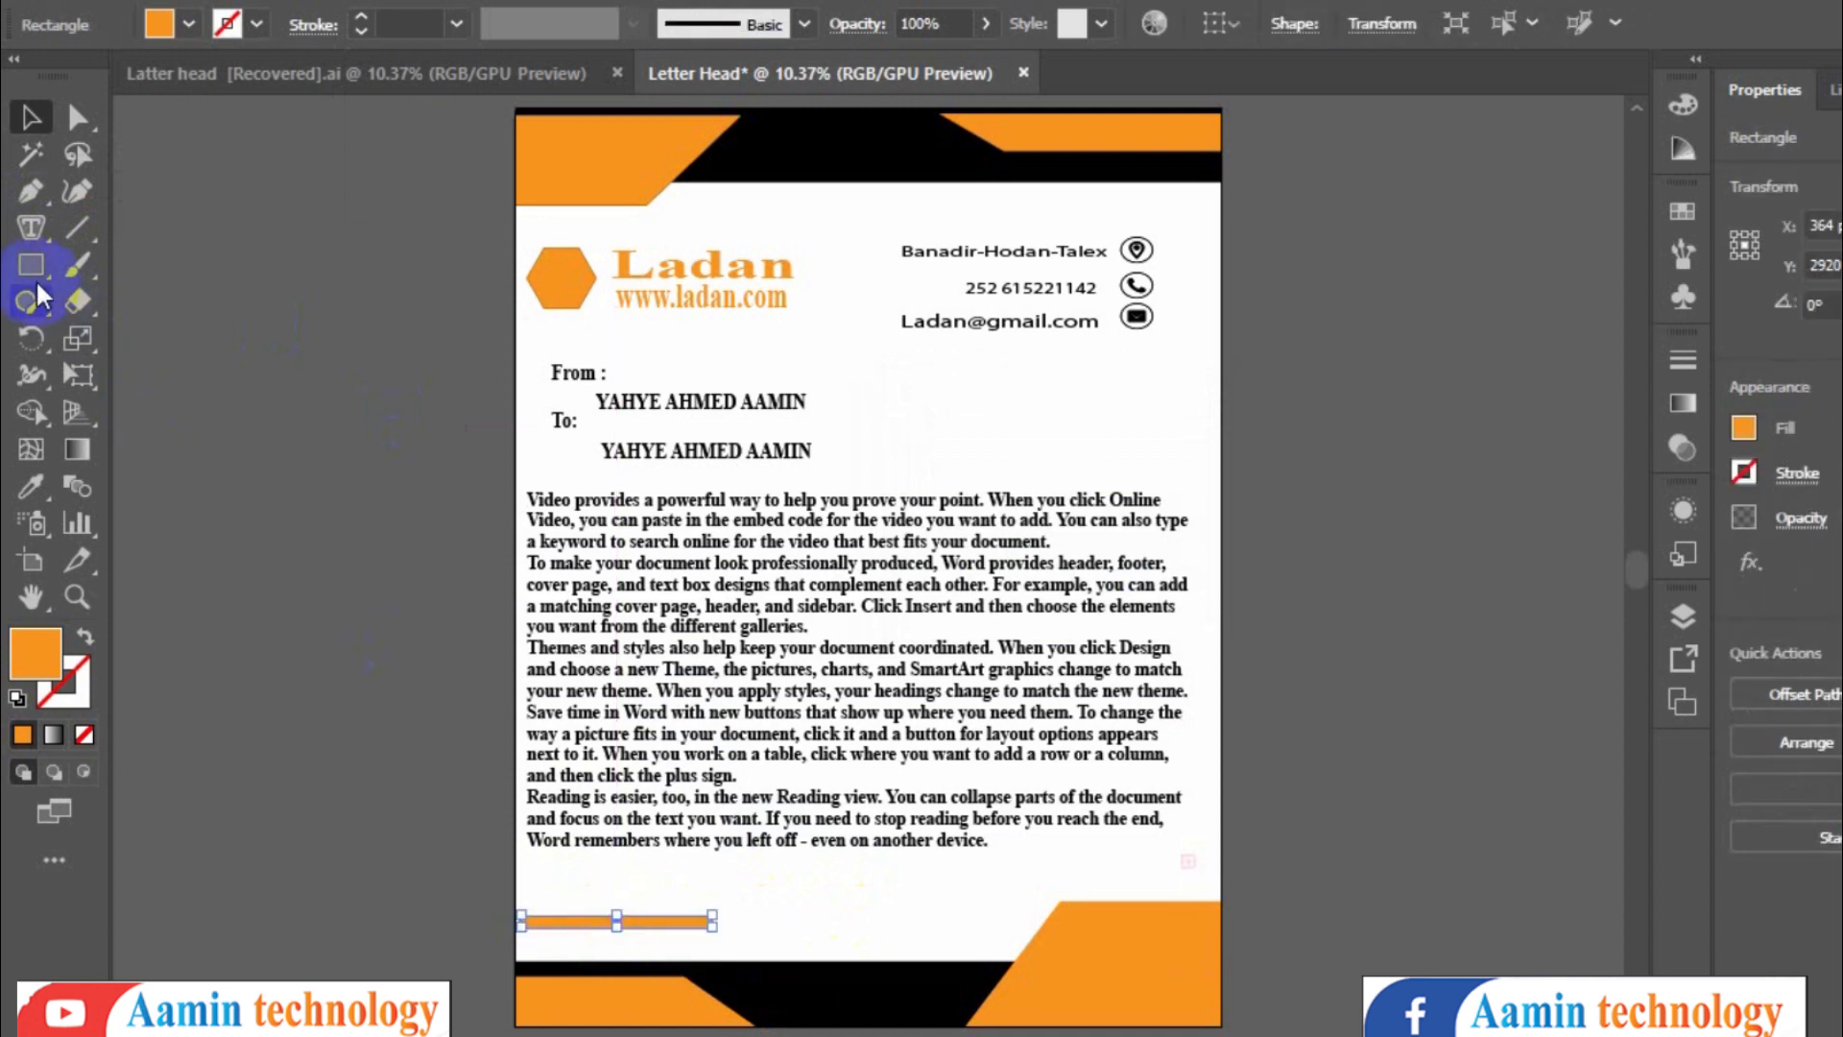
# - Add the text 'signature' just below the orange bar
pyautogui.moveTo(23, 228); pyautogui.dragTo(125, 231)
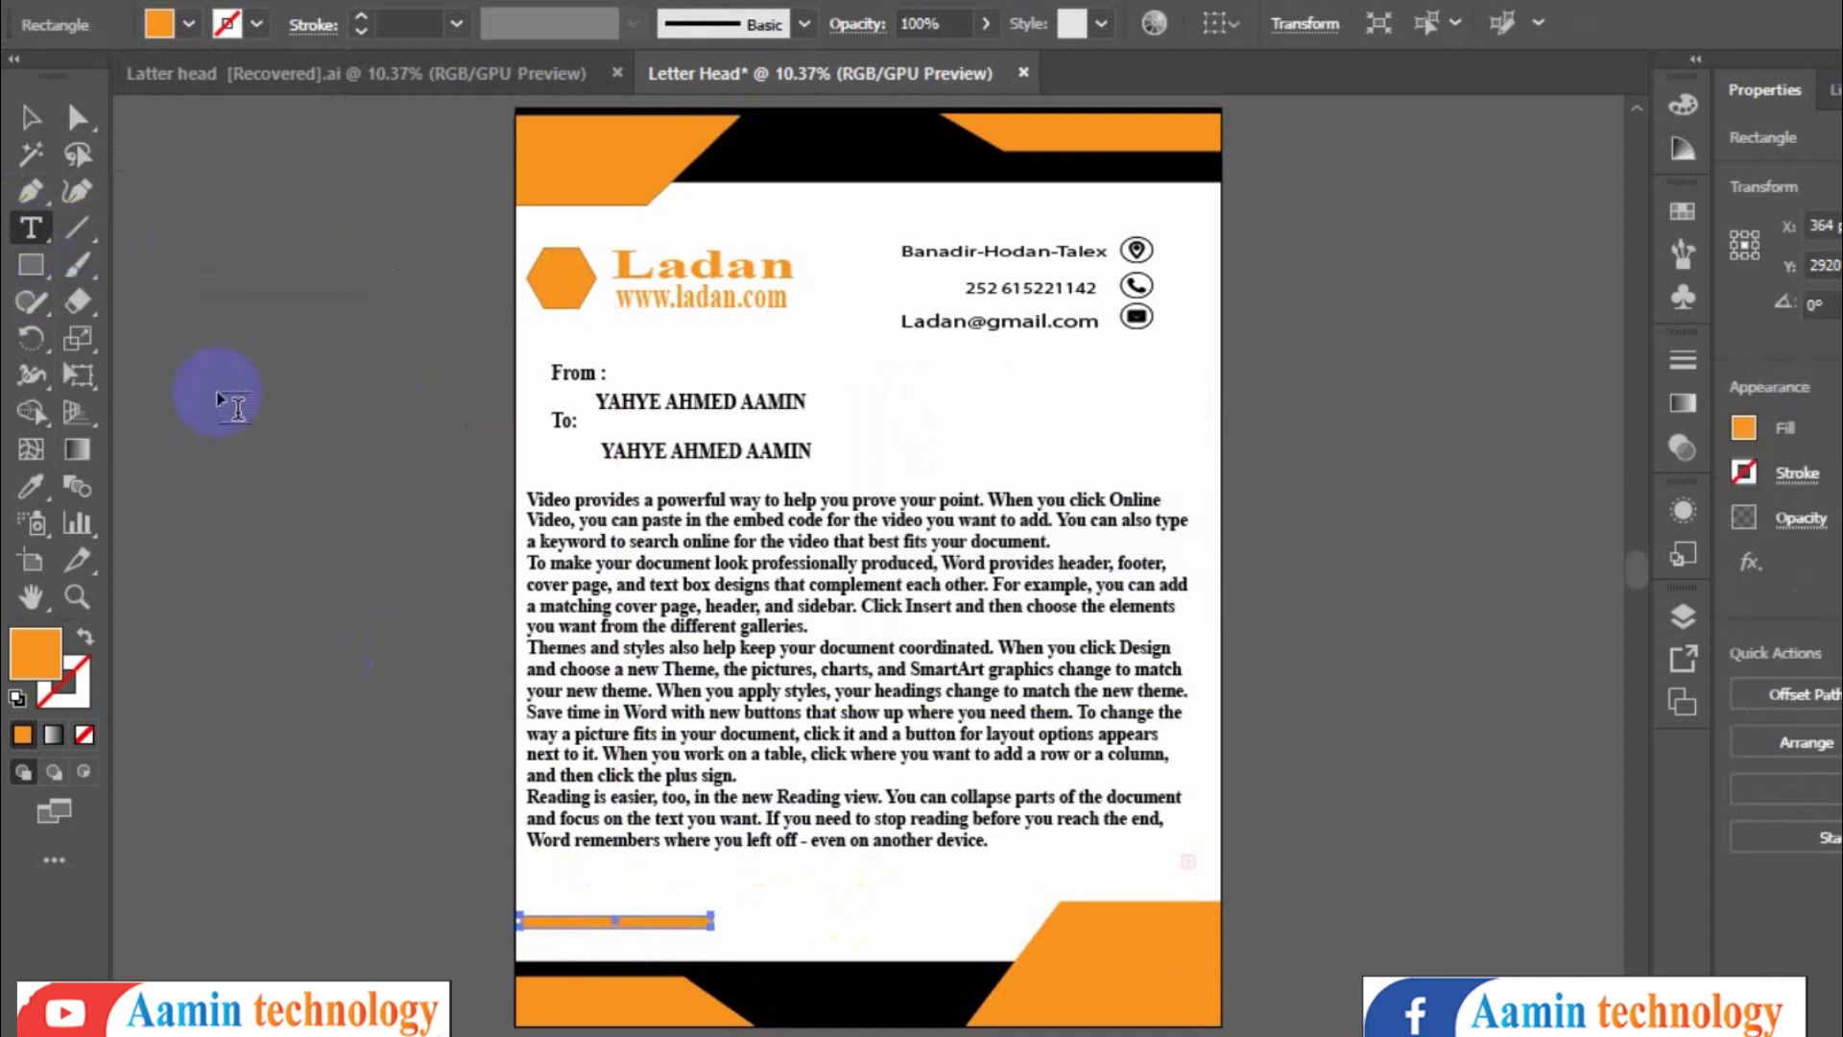
pyautogui.click(530, 939)
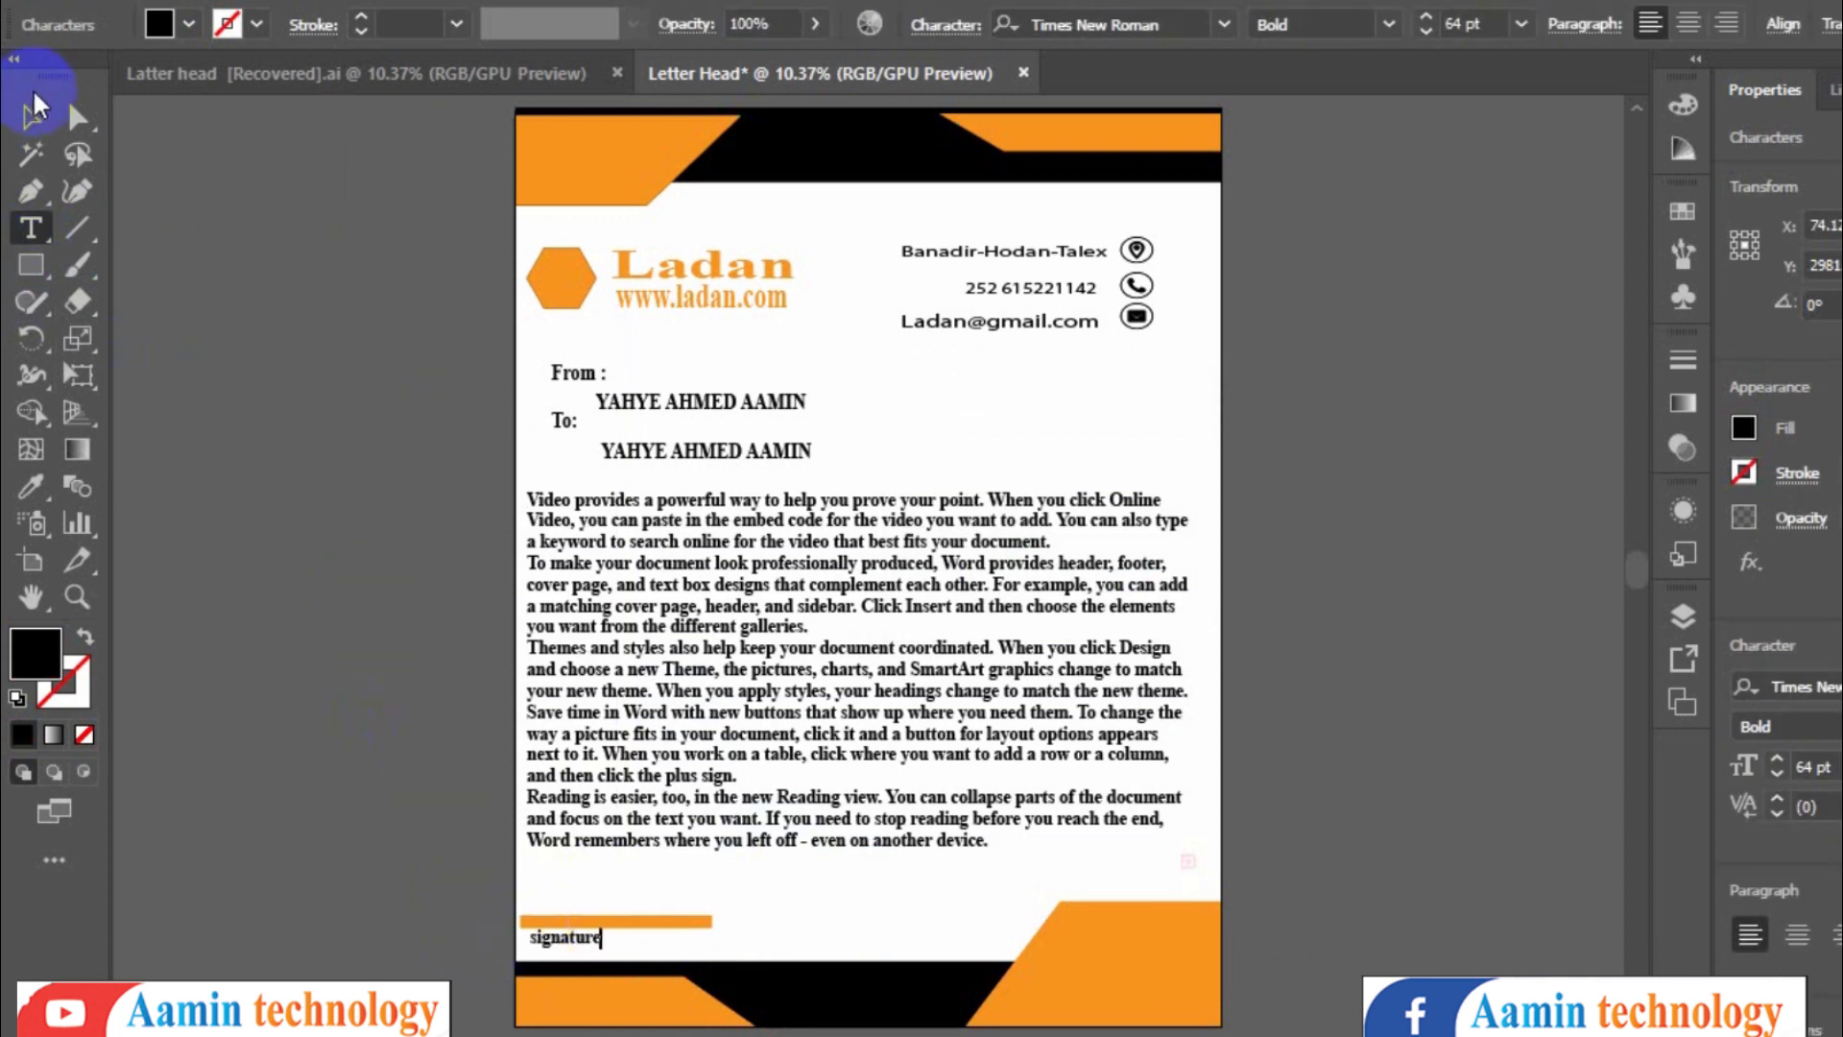
pyautogui.click(32, 117)
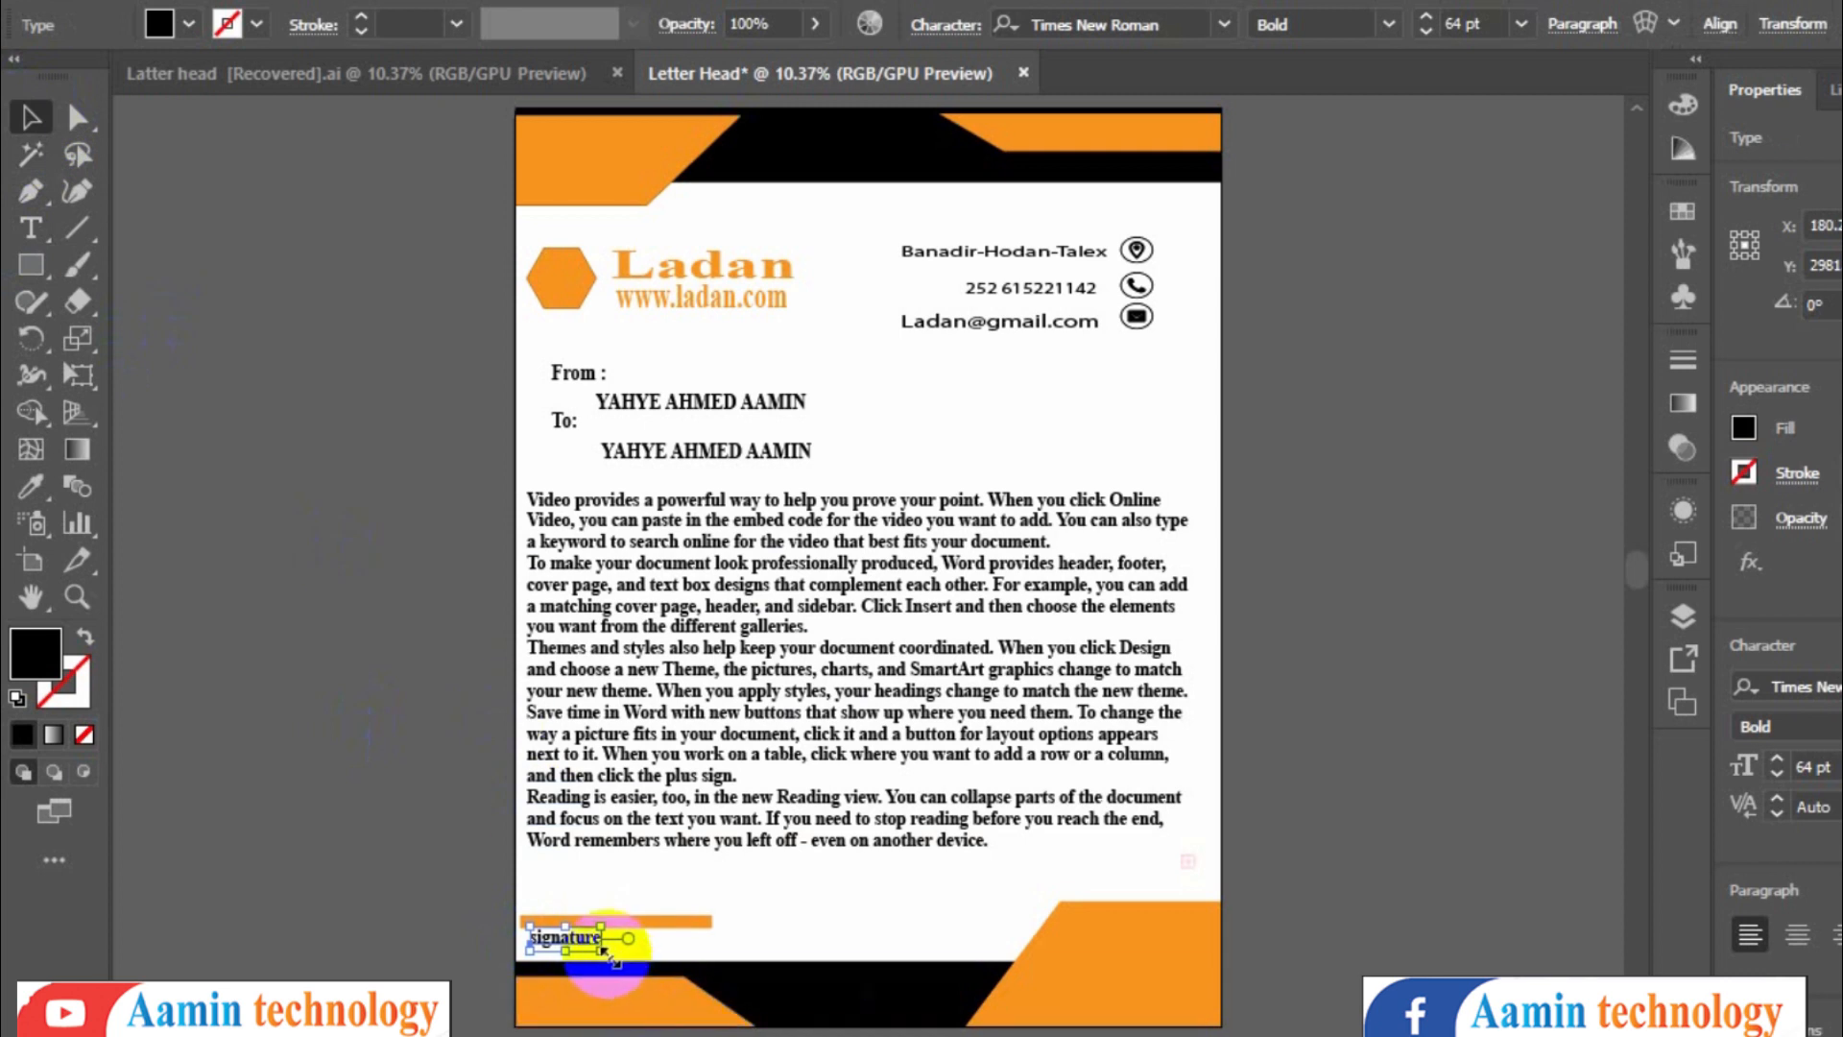
# - Enlarge the 'signature' text by scaling its frame
pyautogui.moveTo(607, 951)
pyautogui.mouseDown()
pyautogui.moveTo(712, 954)
pyautogui.moveTo(652, 944)
pyautogui.mouseUp()
pyautogui.click(622, 891)
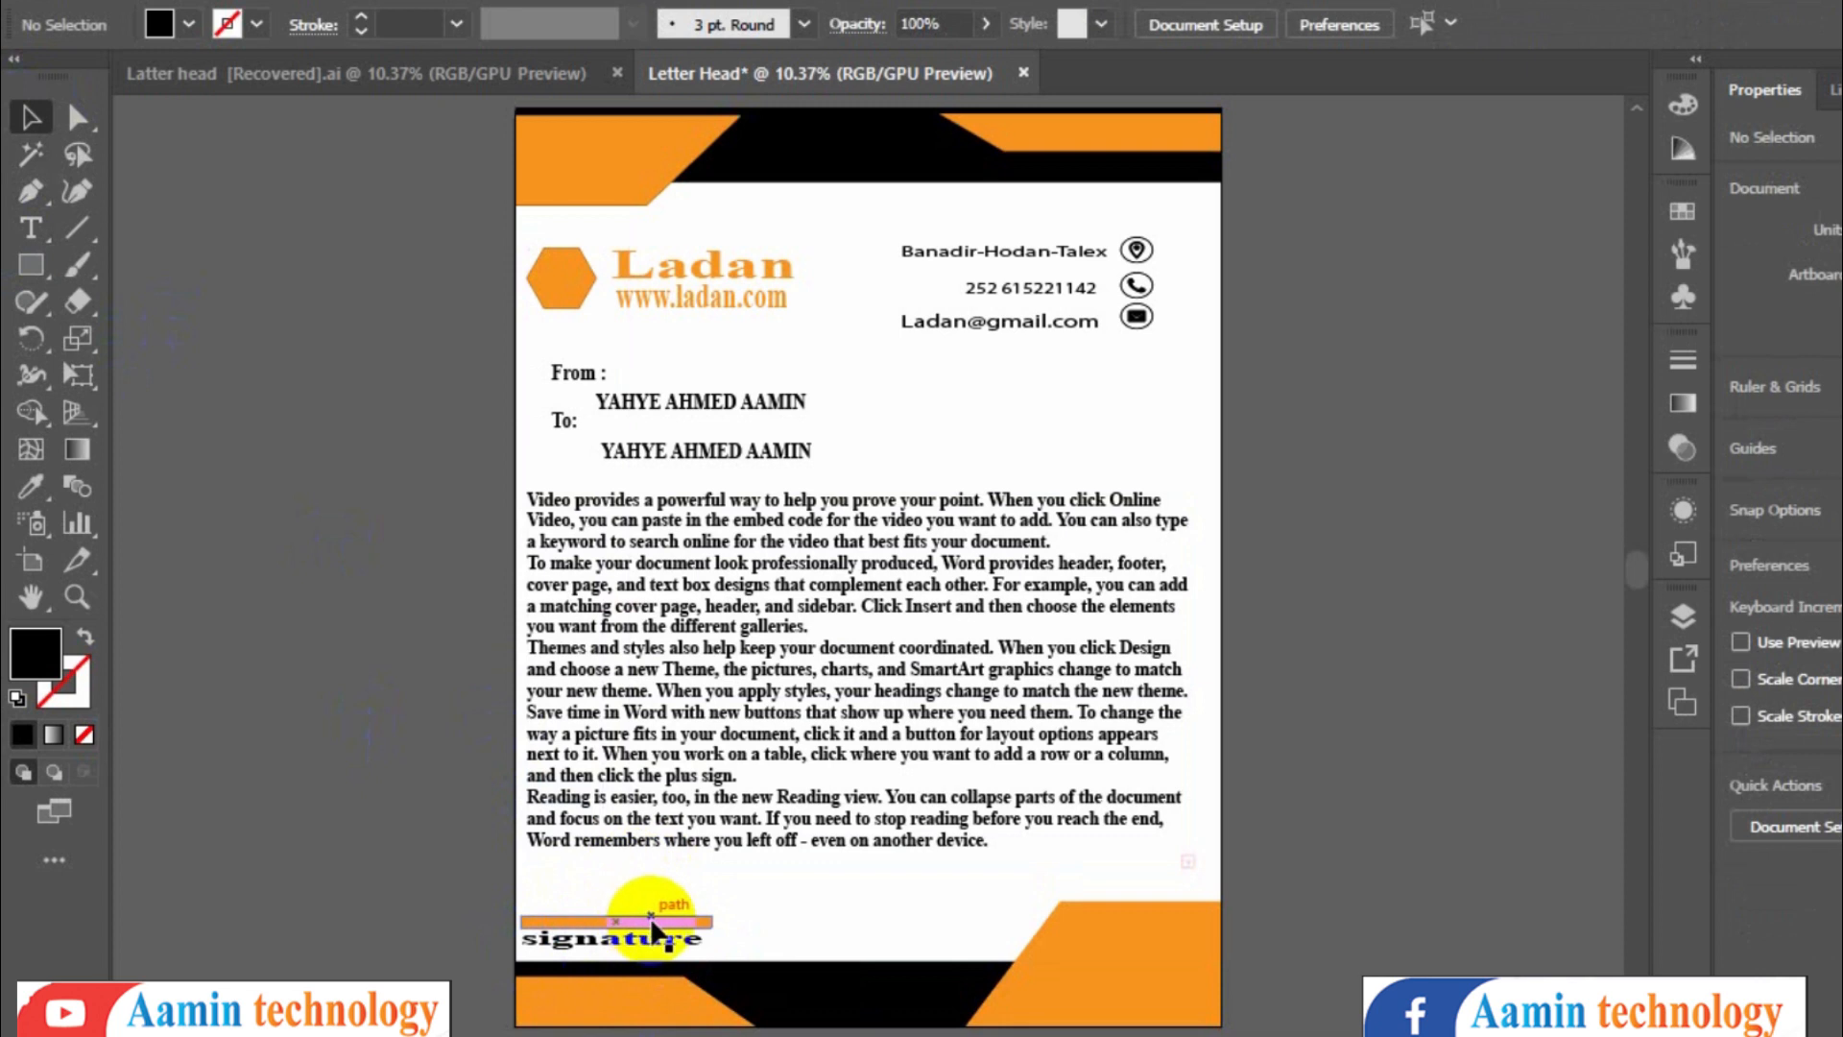
# - Move the orange bar to the right of the 'signature' label
pyautogui.moveTo(652, 923)
pyautogui.mouseDown()
pyautogui.moveTo(858, 917)
pyautogui.moveTo(649, 916)
pyautogui.mouseUp()
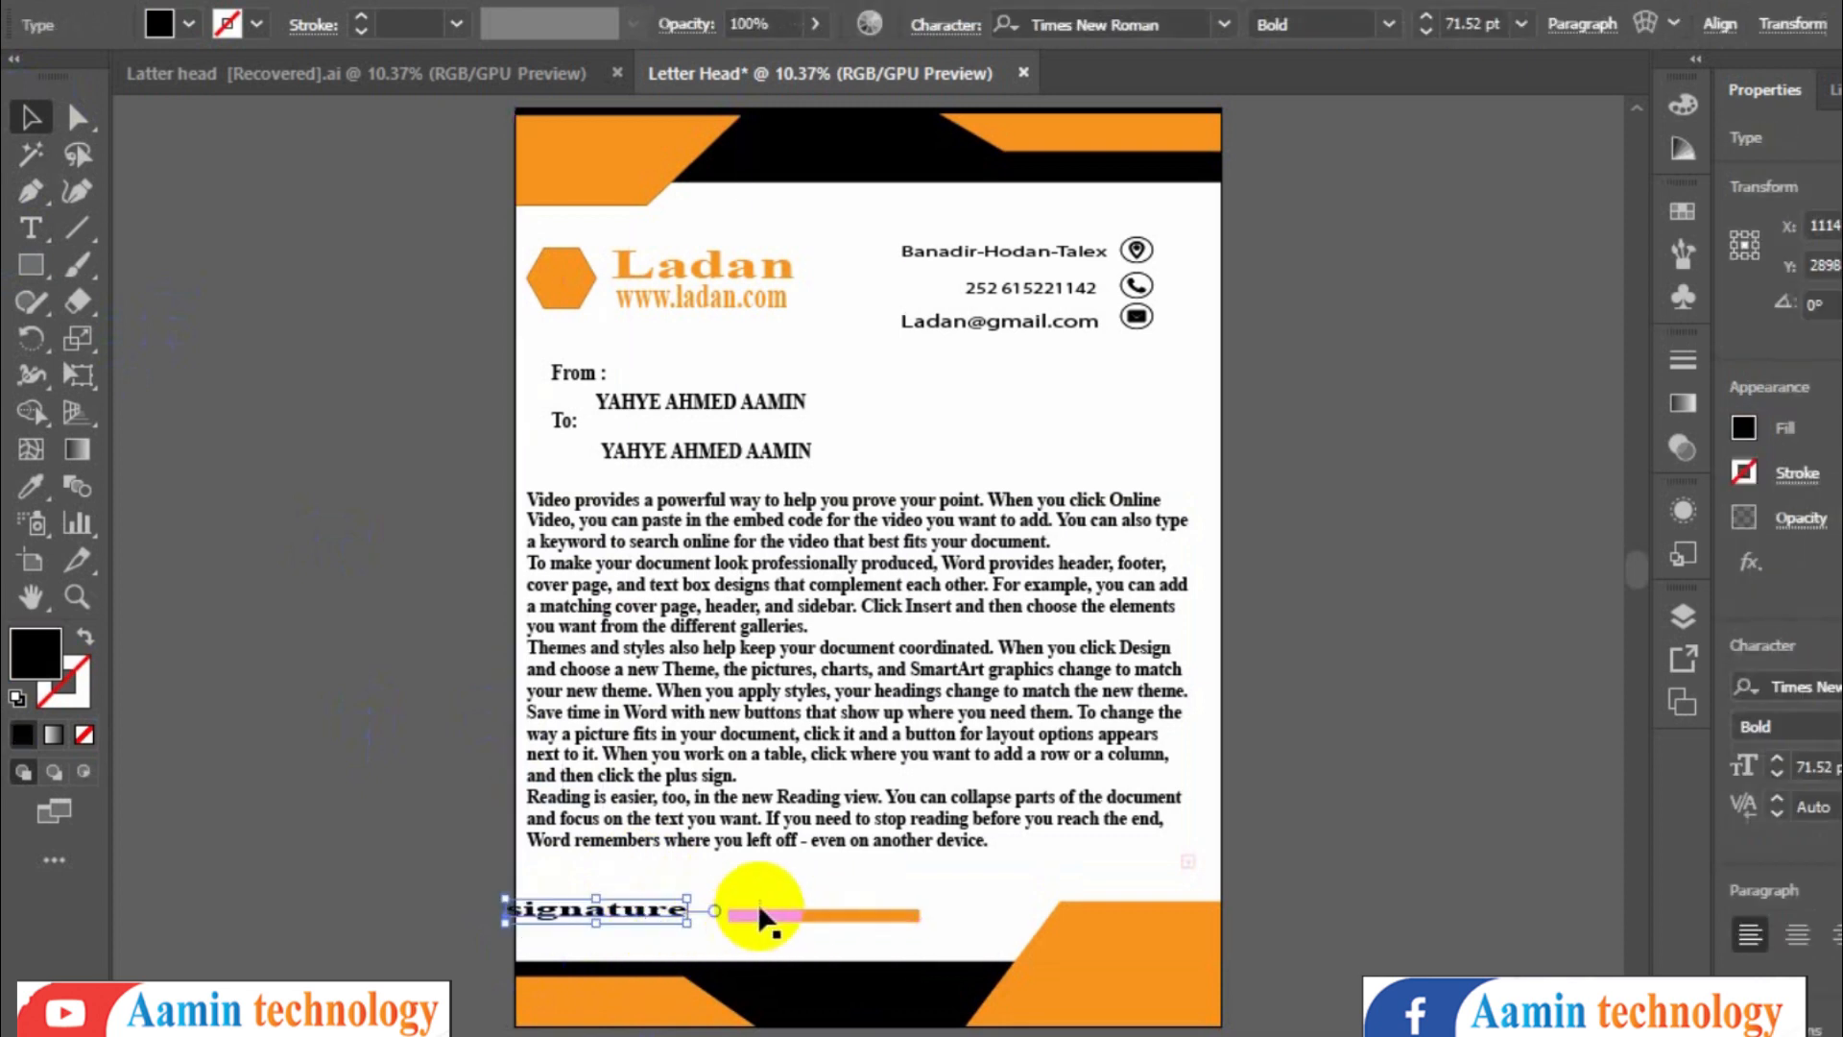
pyautogui.moveTo(759, 912)
pyautogui.mouseDown()
pyautogui.moveTo(728, 919)
pyautogui.moveTo(782, 923)
pyautogui.mouseUp()
pyautogui.click(756, 968)
pyautogui.click(781, 952)
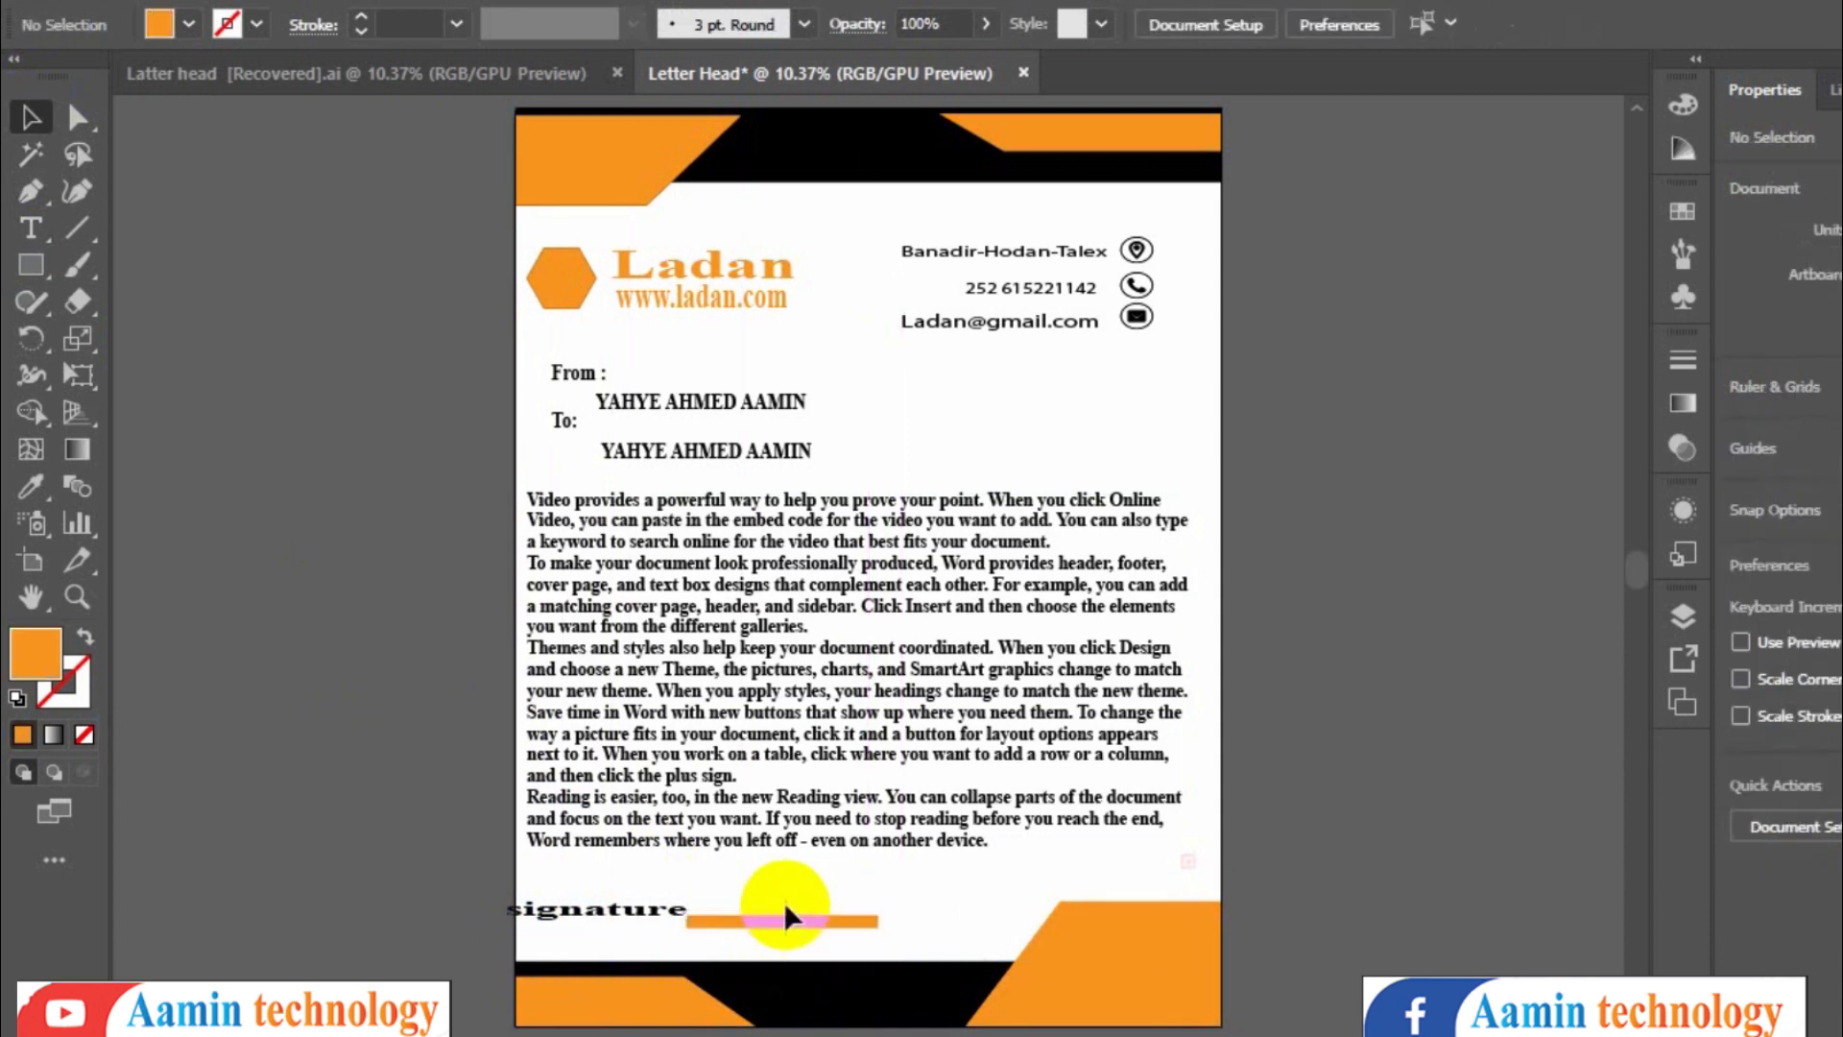
# - Edit the label to read 'signature :'
pyautogui.click(674, 908)
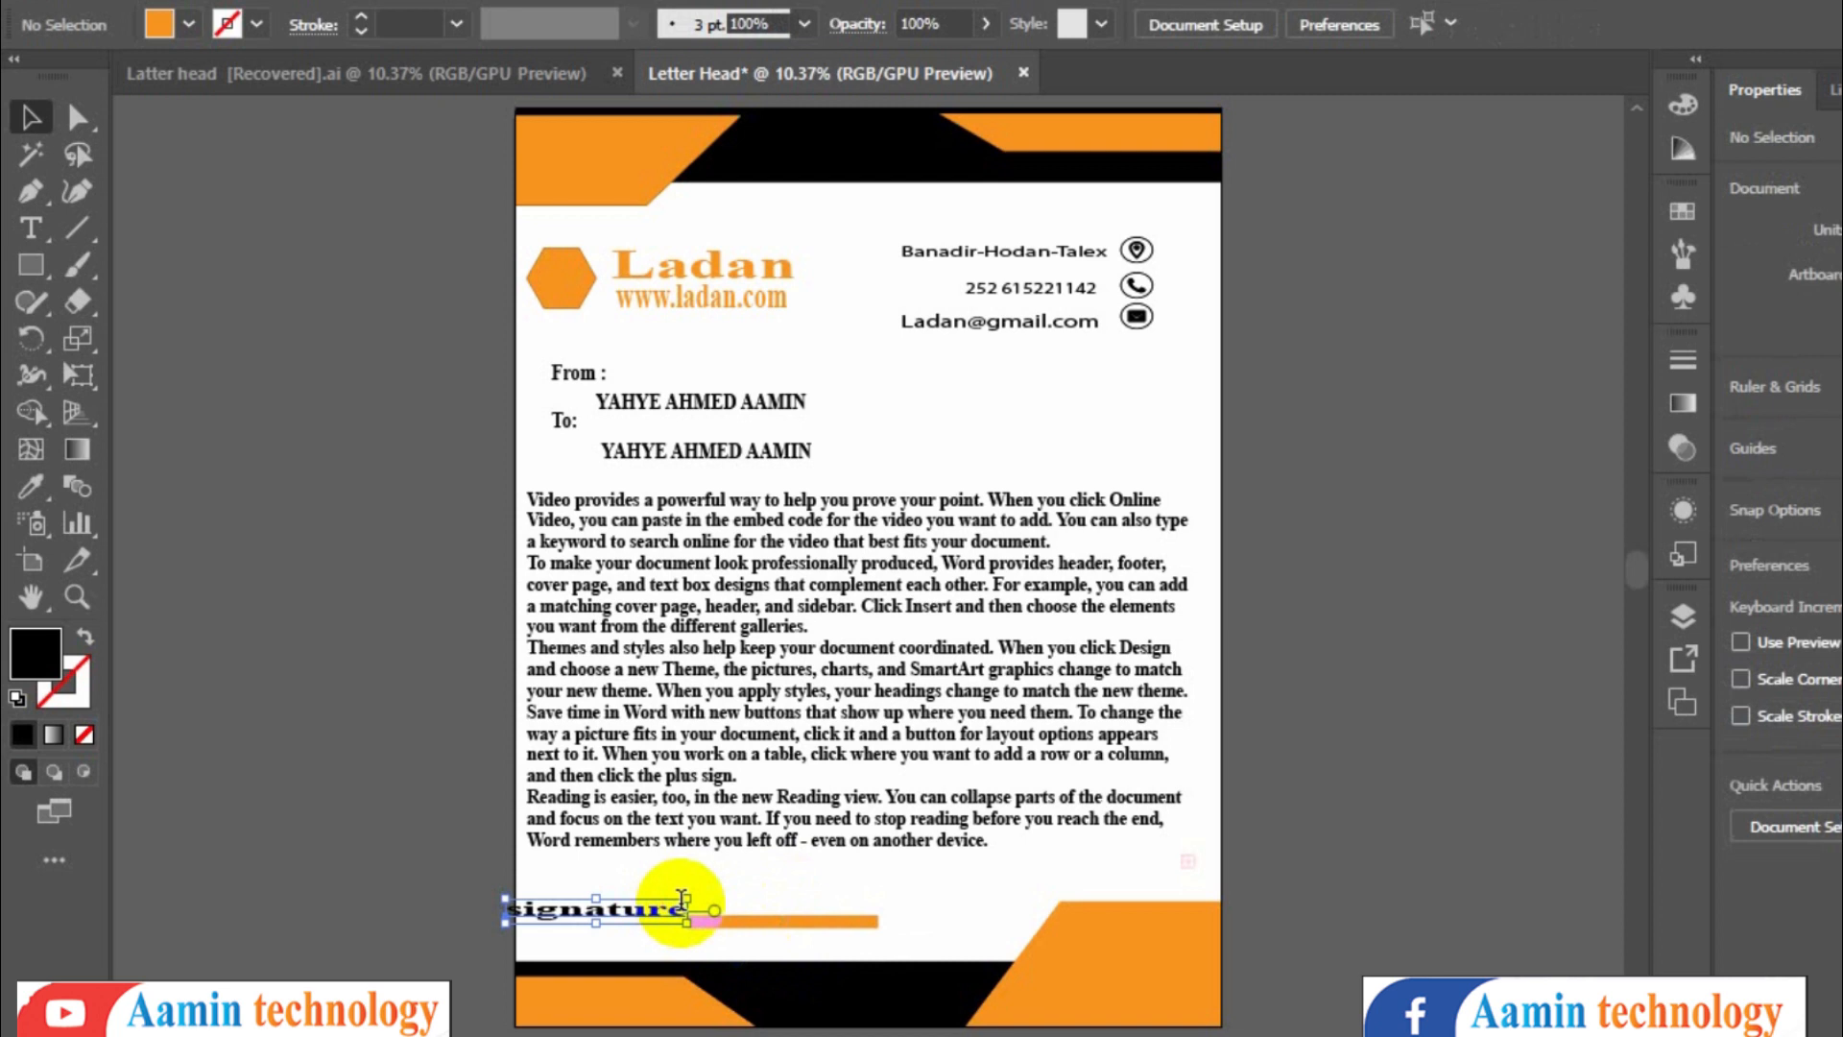
pyautogui.doubleClick(678, 902)
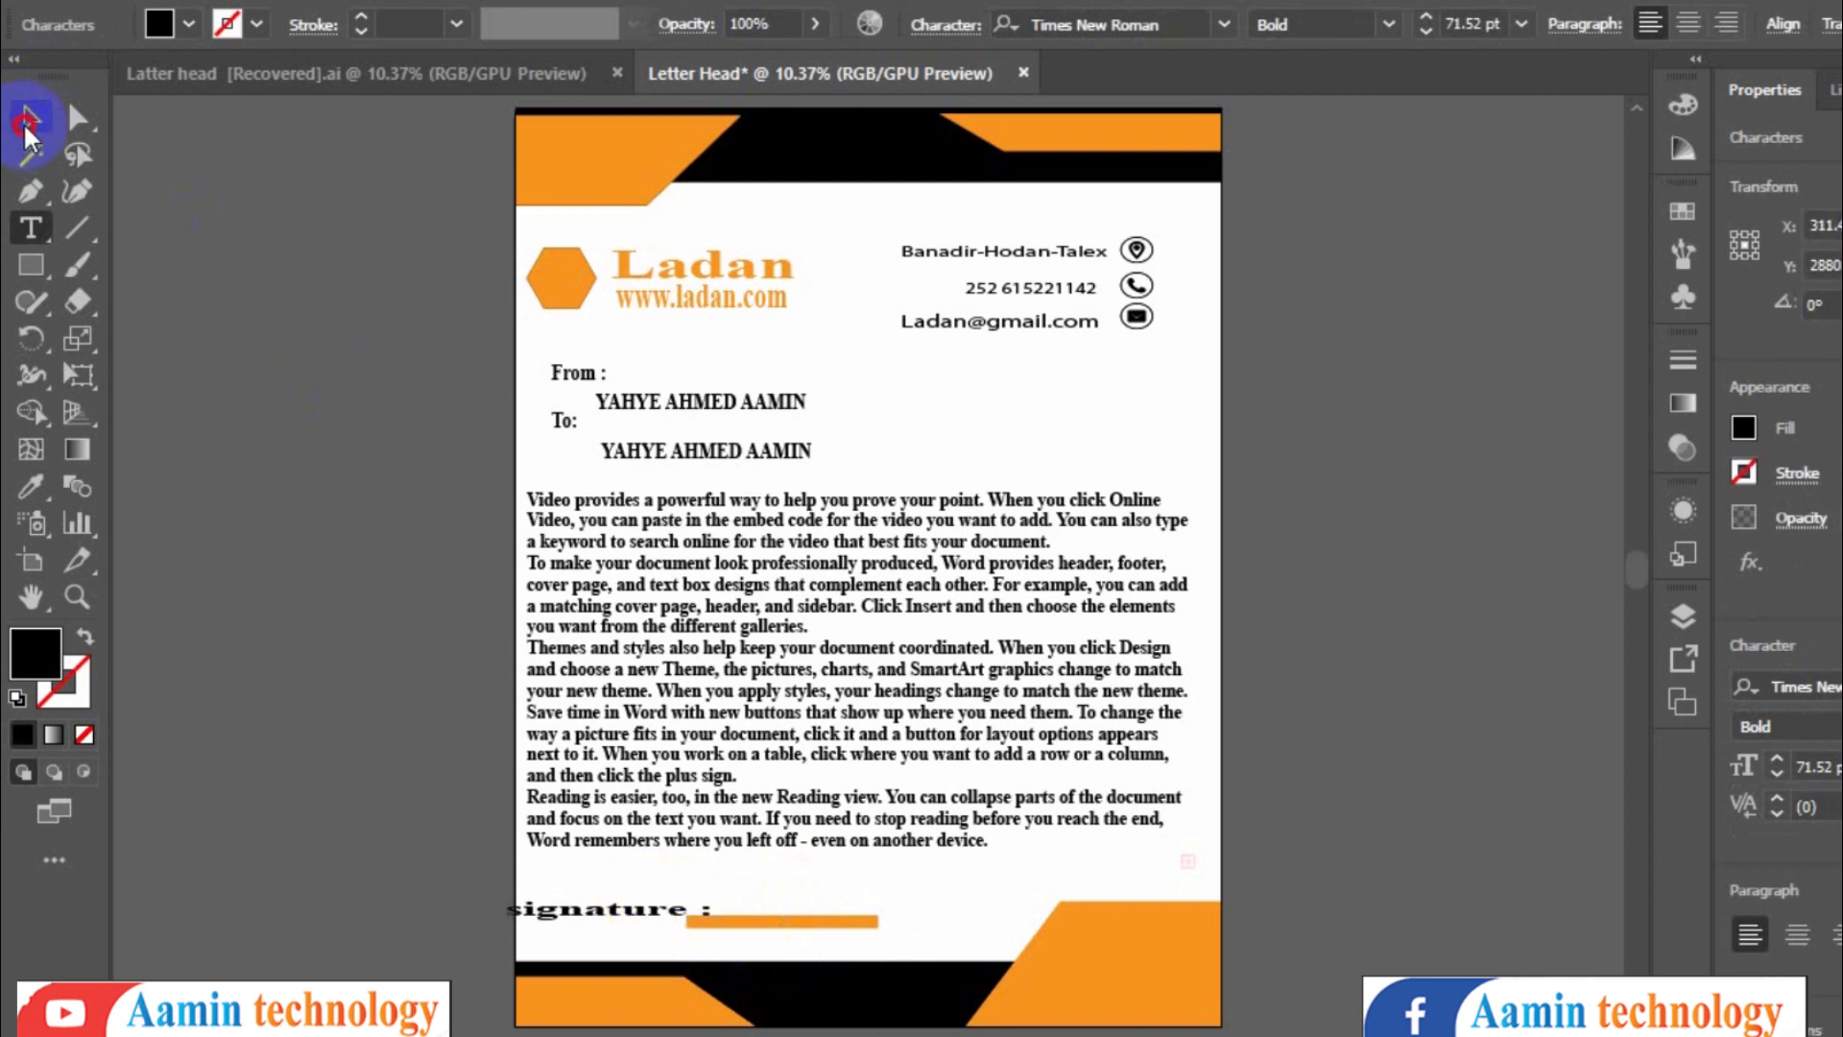
pyautogui.click(26, 123)
# - Align the 'signature :' label and orange bar on one line, with the bar slightly lower
pyautogui.moveTo(791, 920); pyautogui.dragTo(832, 914)
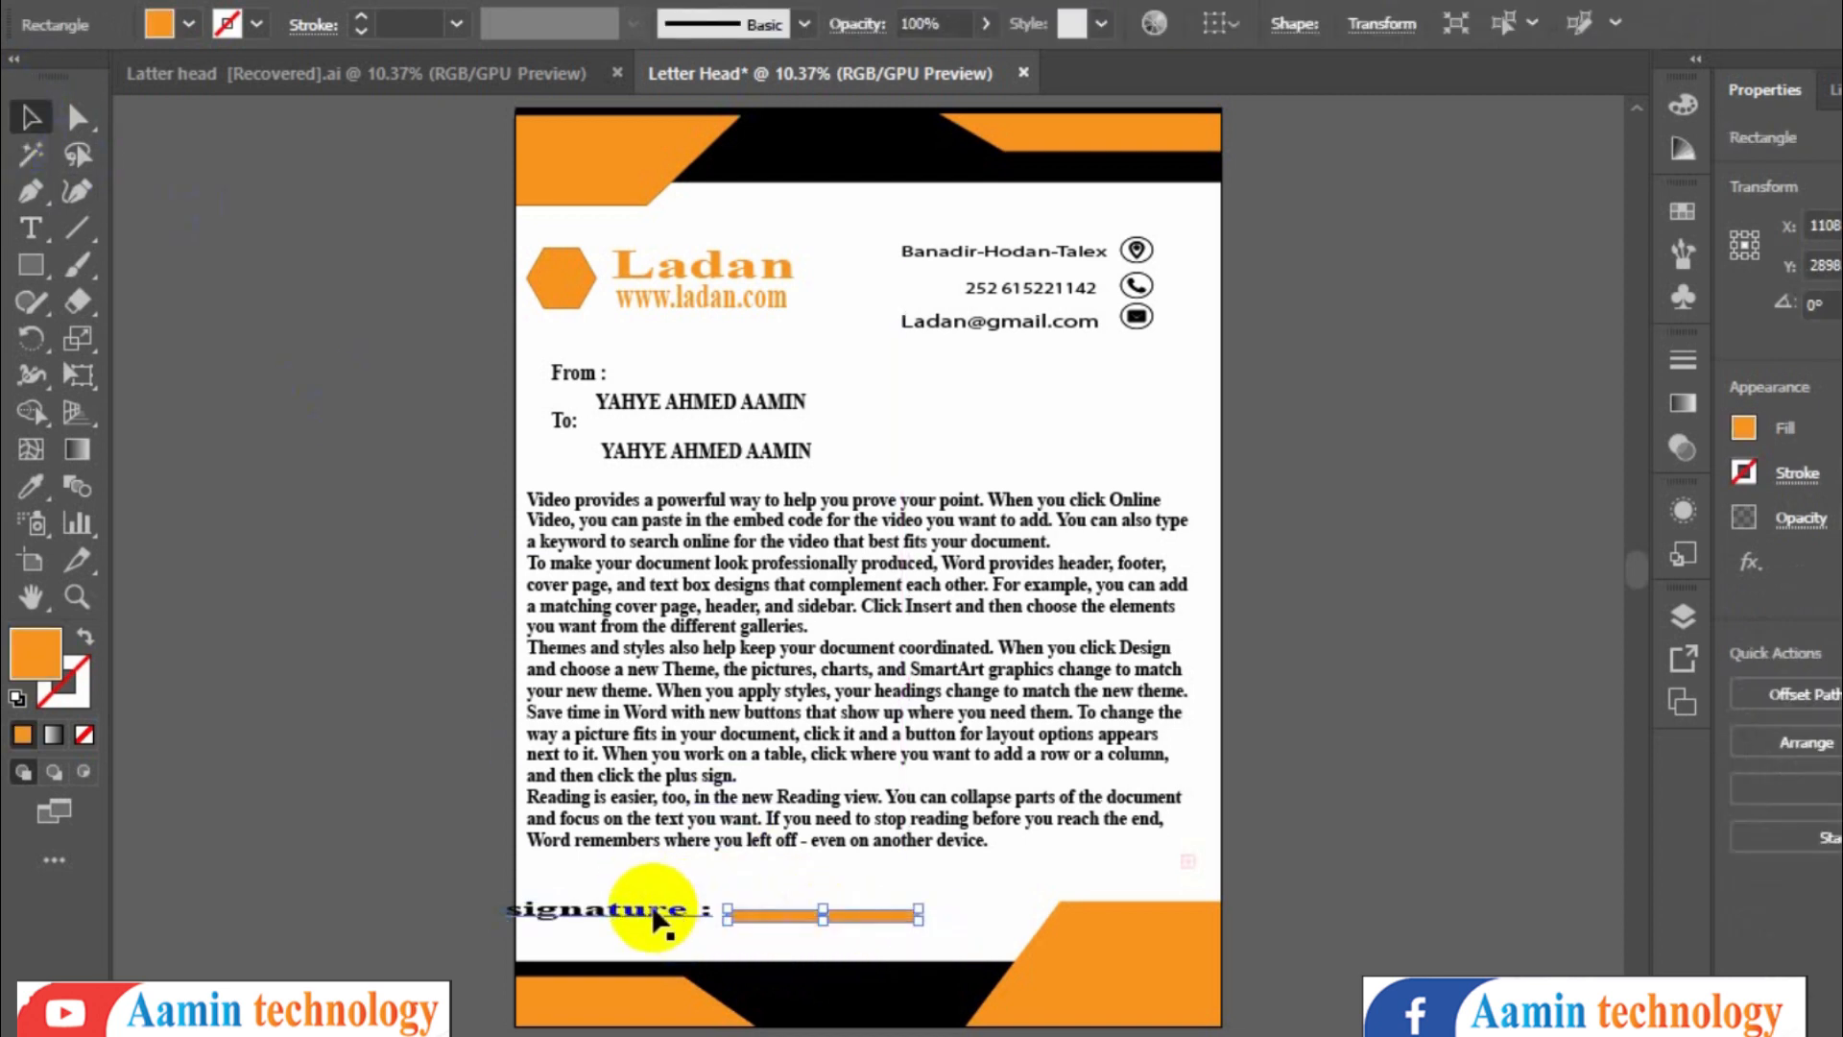
pyautogui.moveTo(654, 909); pyautogui.dragTo(663, 909)
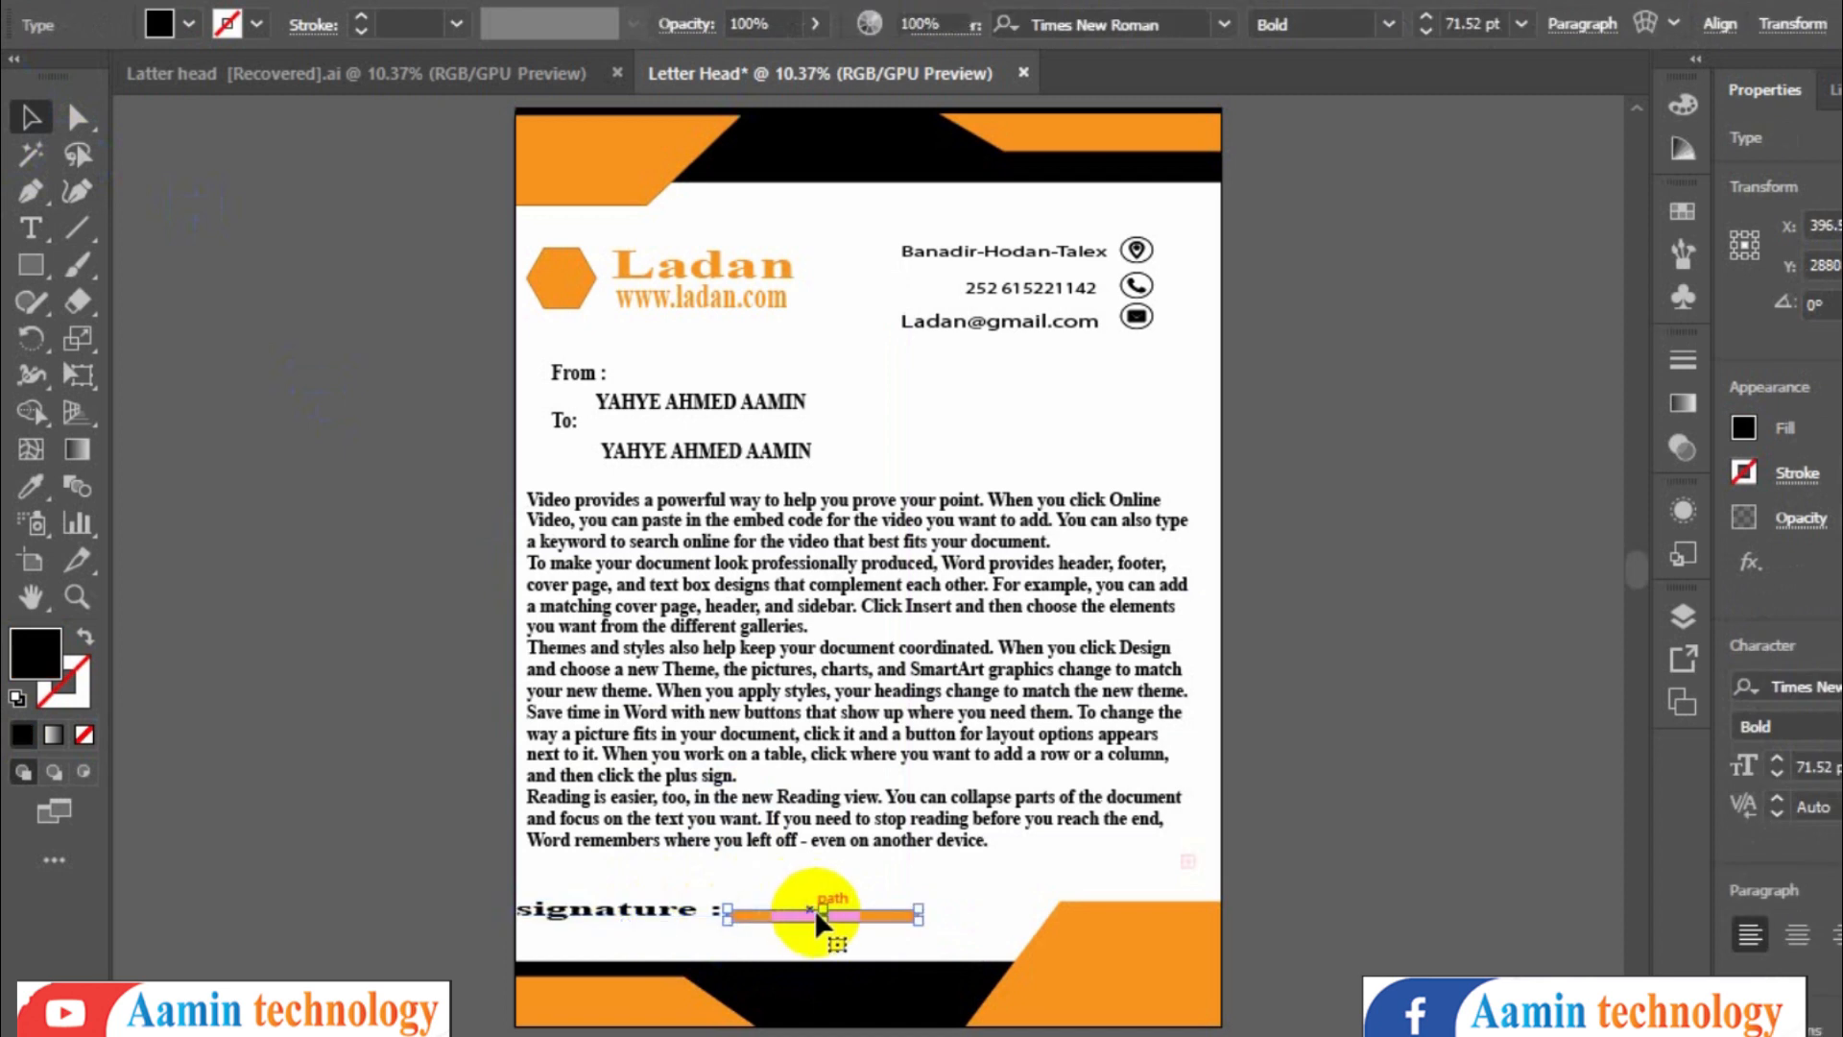
pyautogui.click(815, 908)
pyautogui.moveTo(818, 907); pyautogui.dragTo(816, 920)
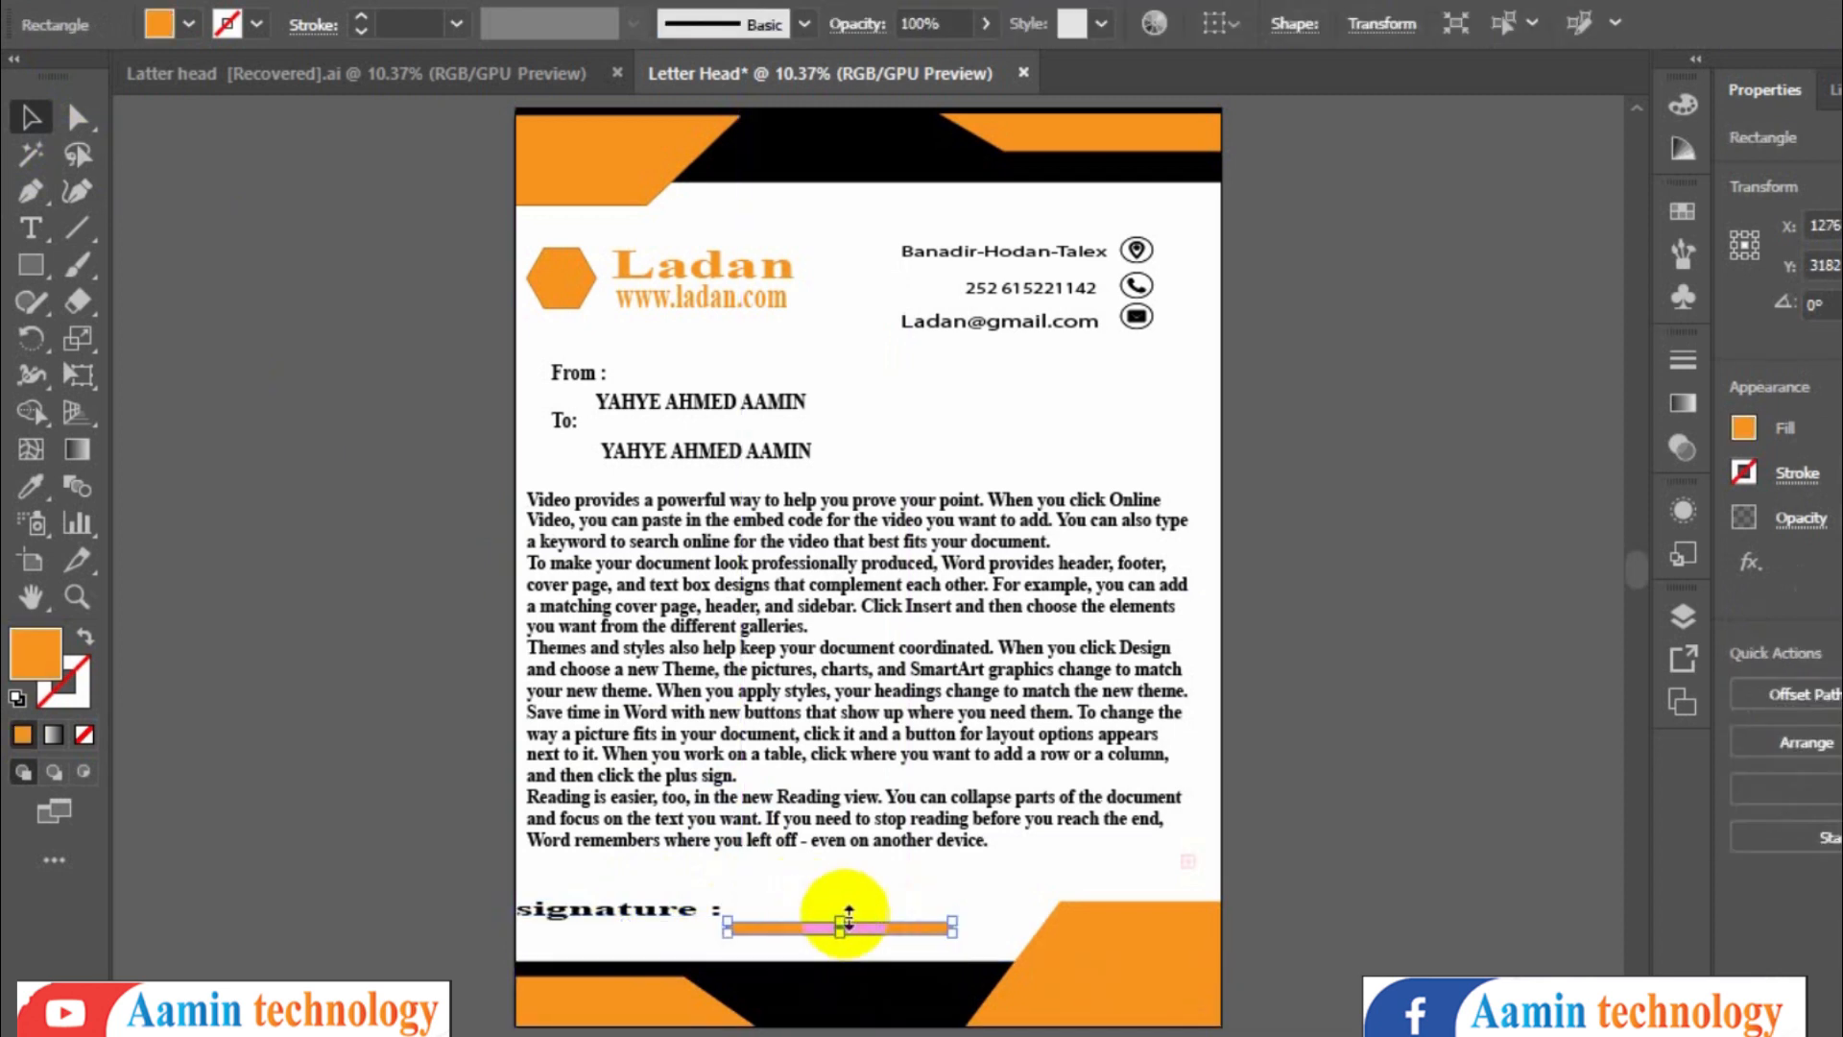
pyautogui.click(885, 890)
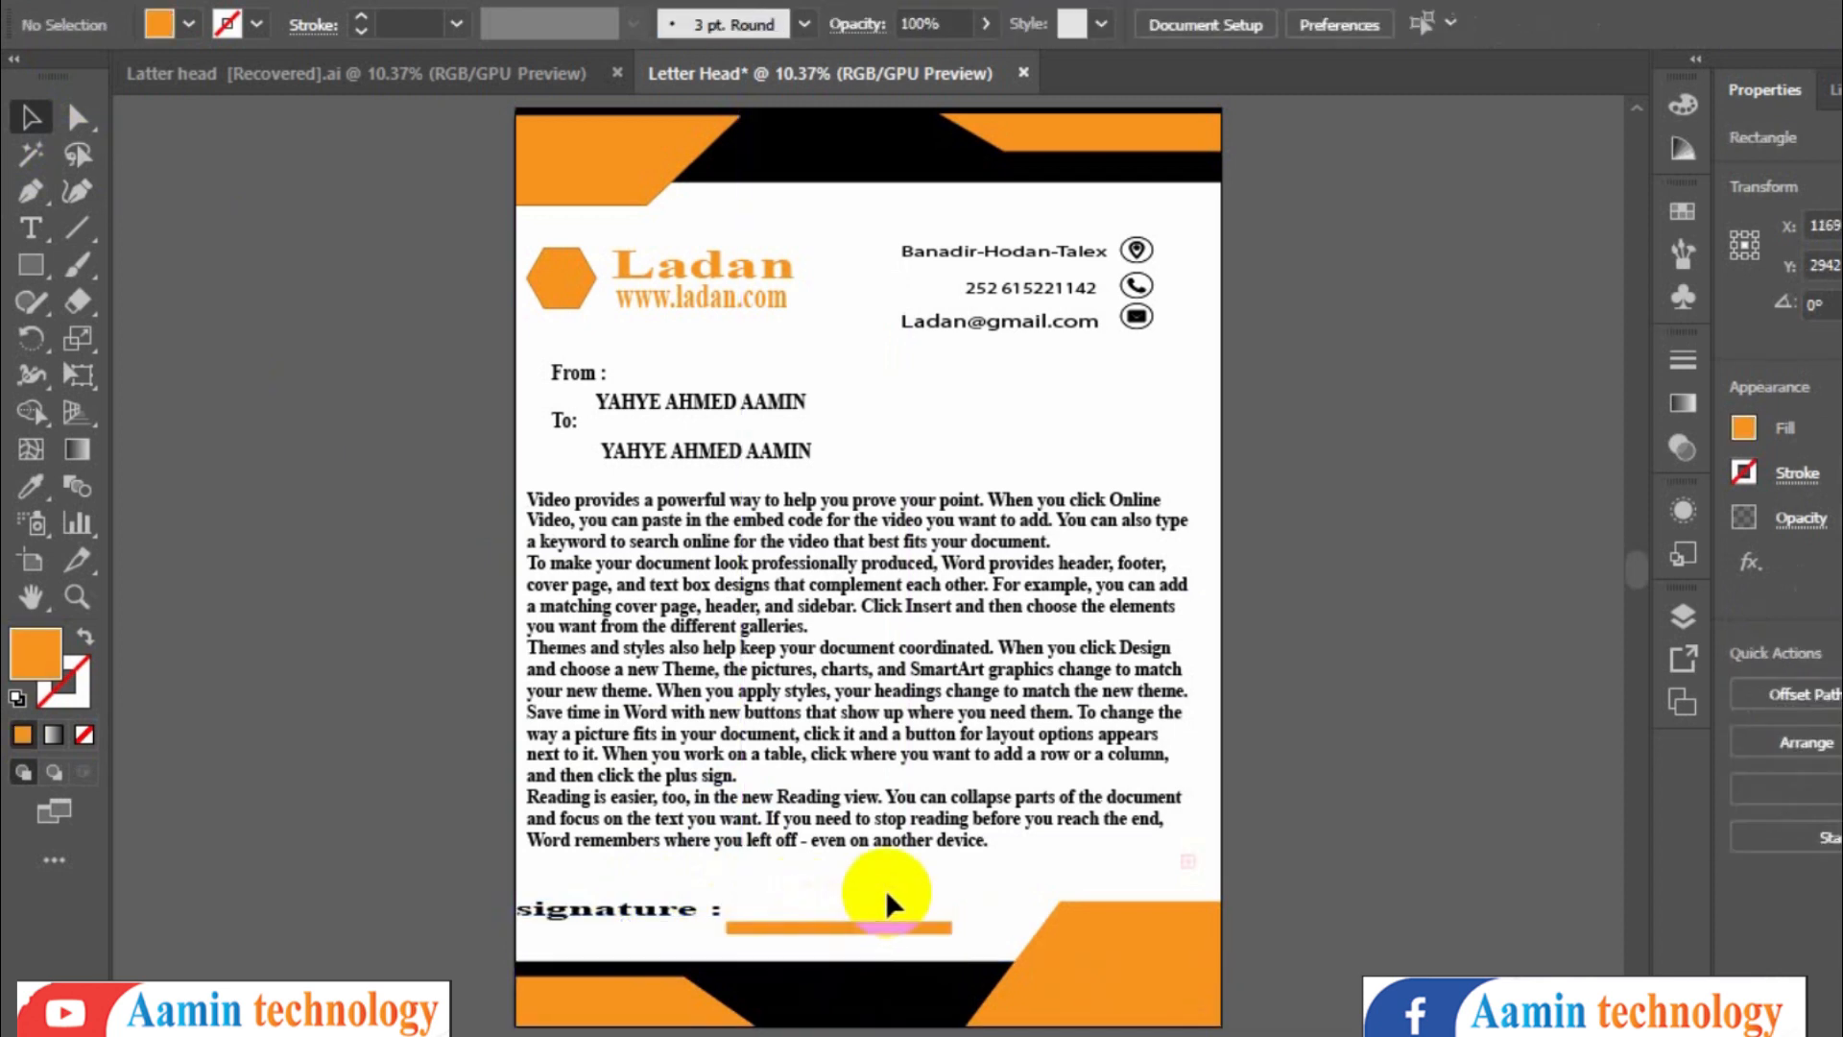
# - Type the sample signature 'saalamiin' above the orange bar and select it
pyautogui.click(36, 217)
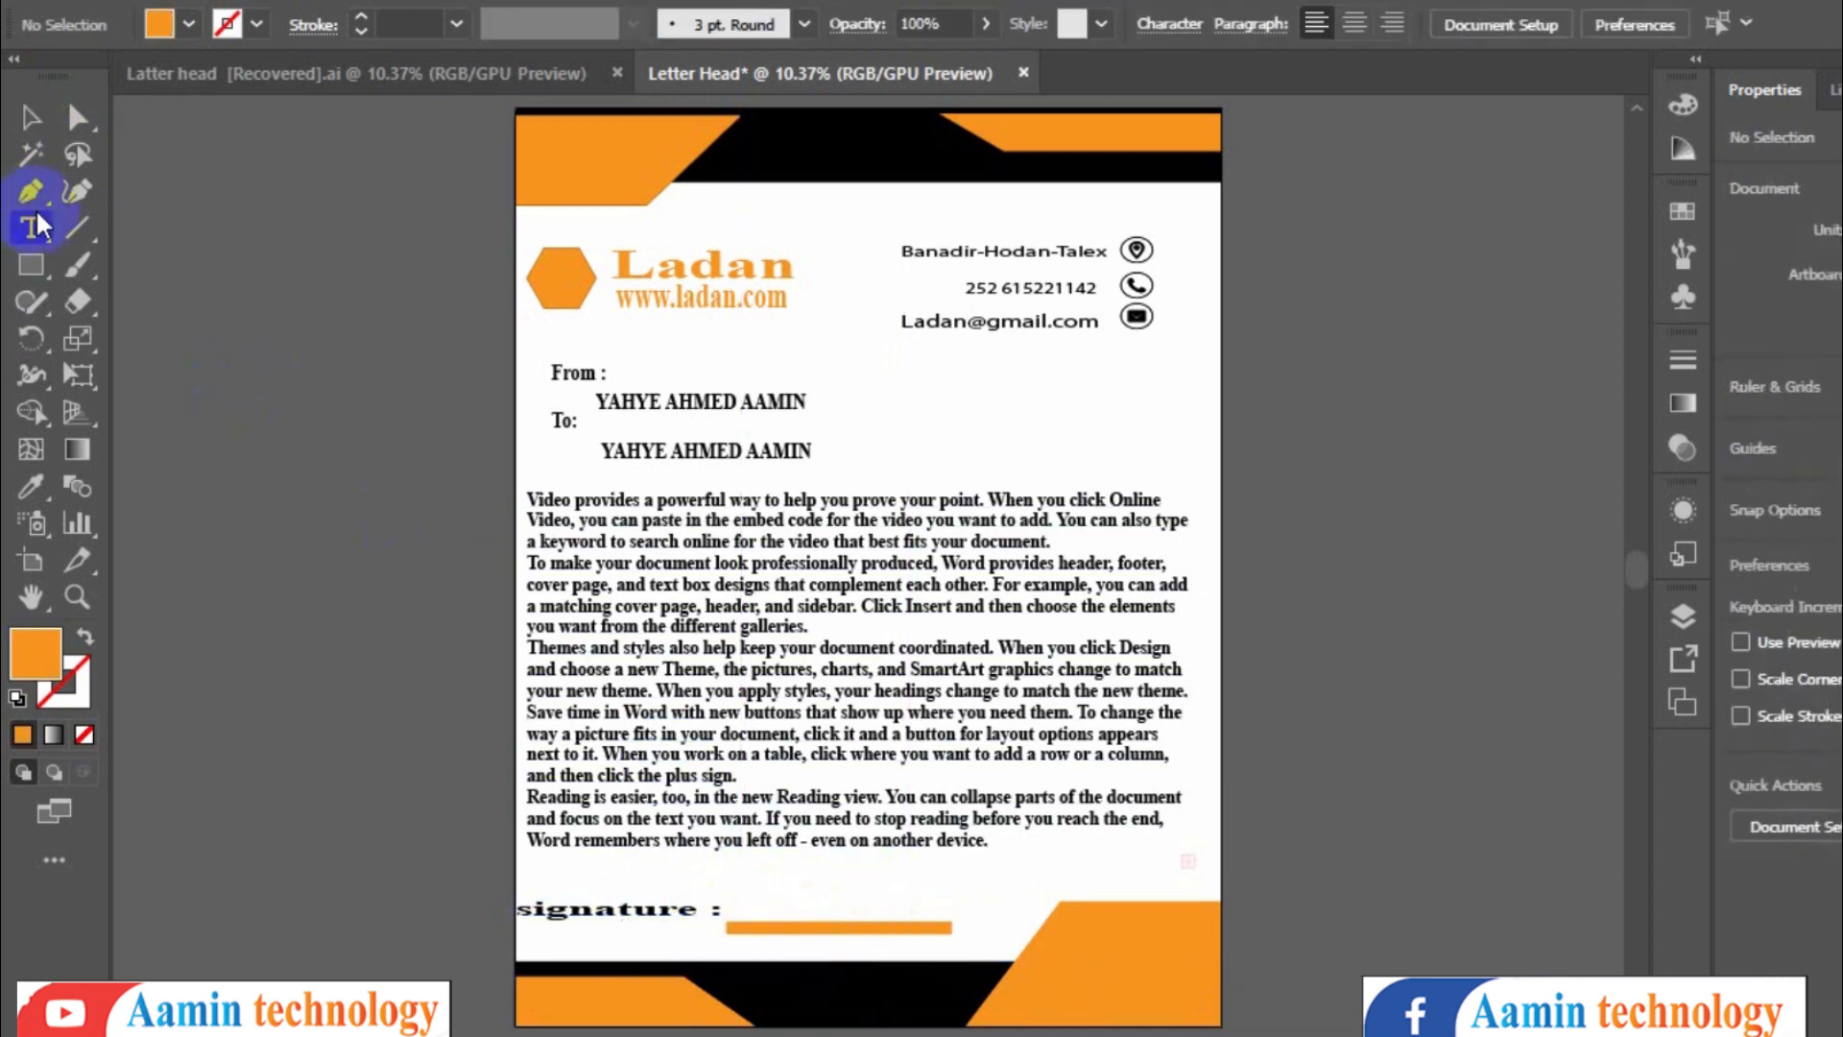
pyautogui.click(765, 898)
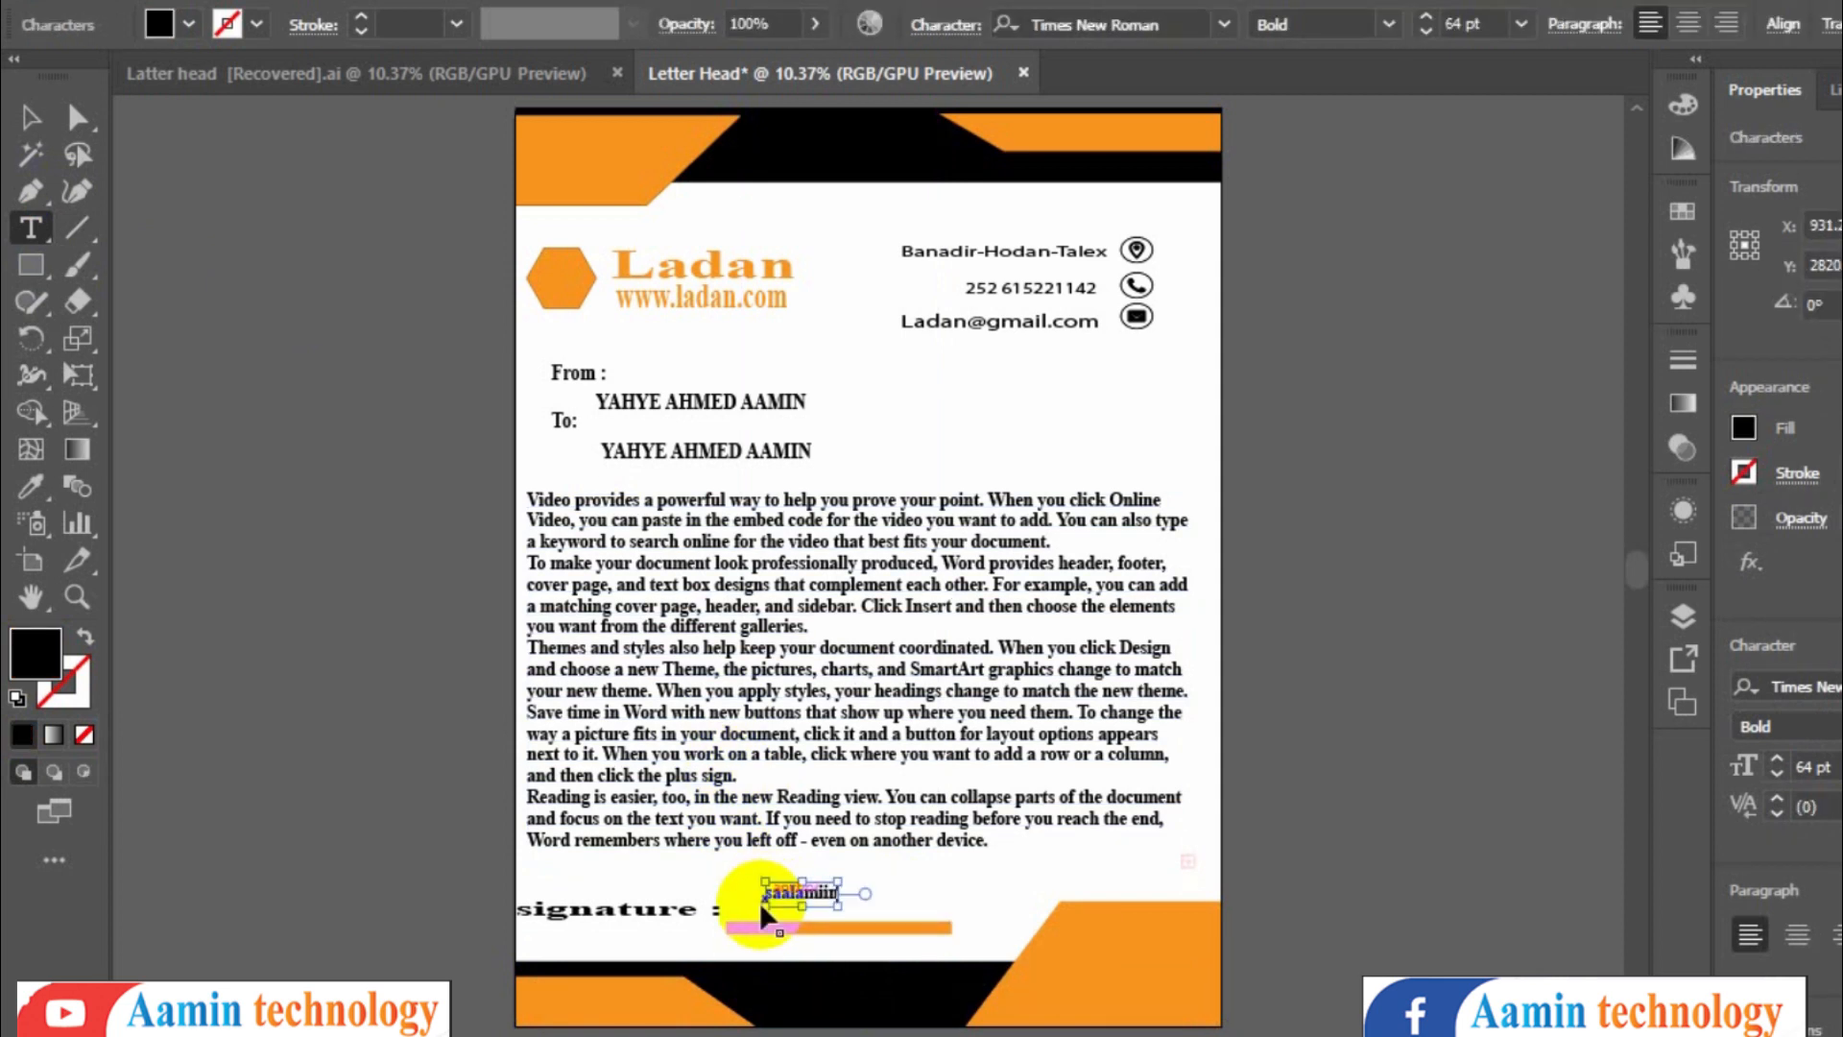
pyautogui.doubleClick(761, 901)
# - Apply the reference file's Edwardian Script ITC font to the 'saalamiin' signature text
pyautogui.click(509, 86)
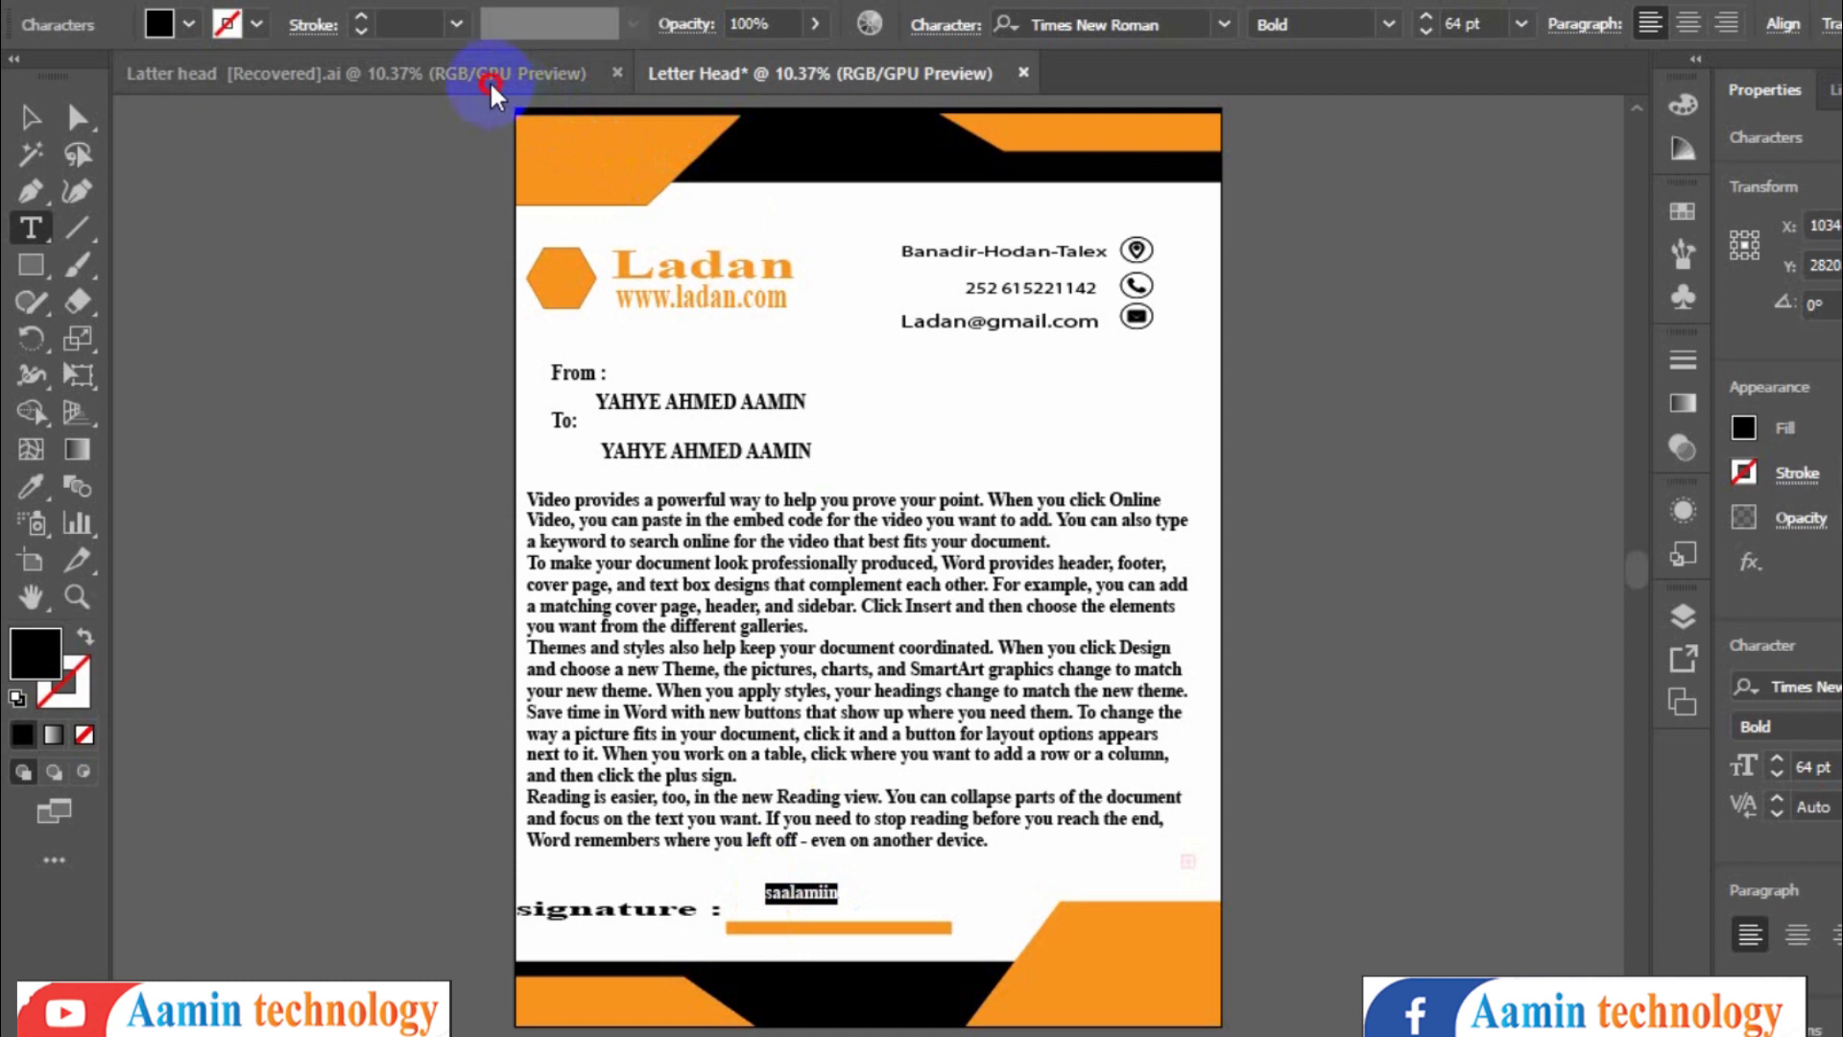
pyautogui.click(587, 922)
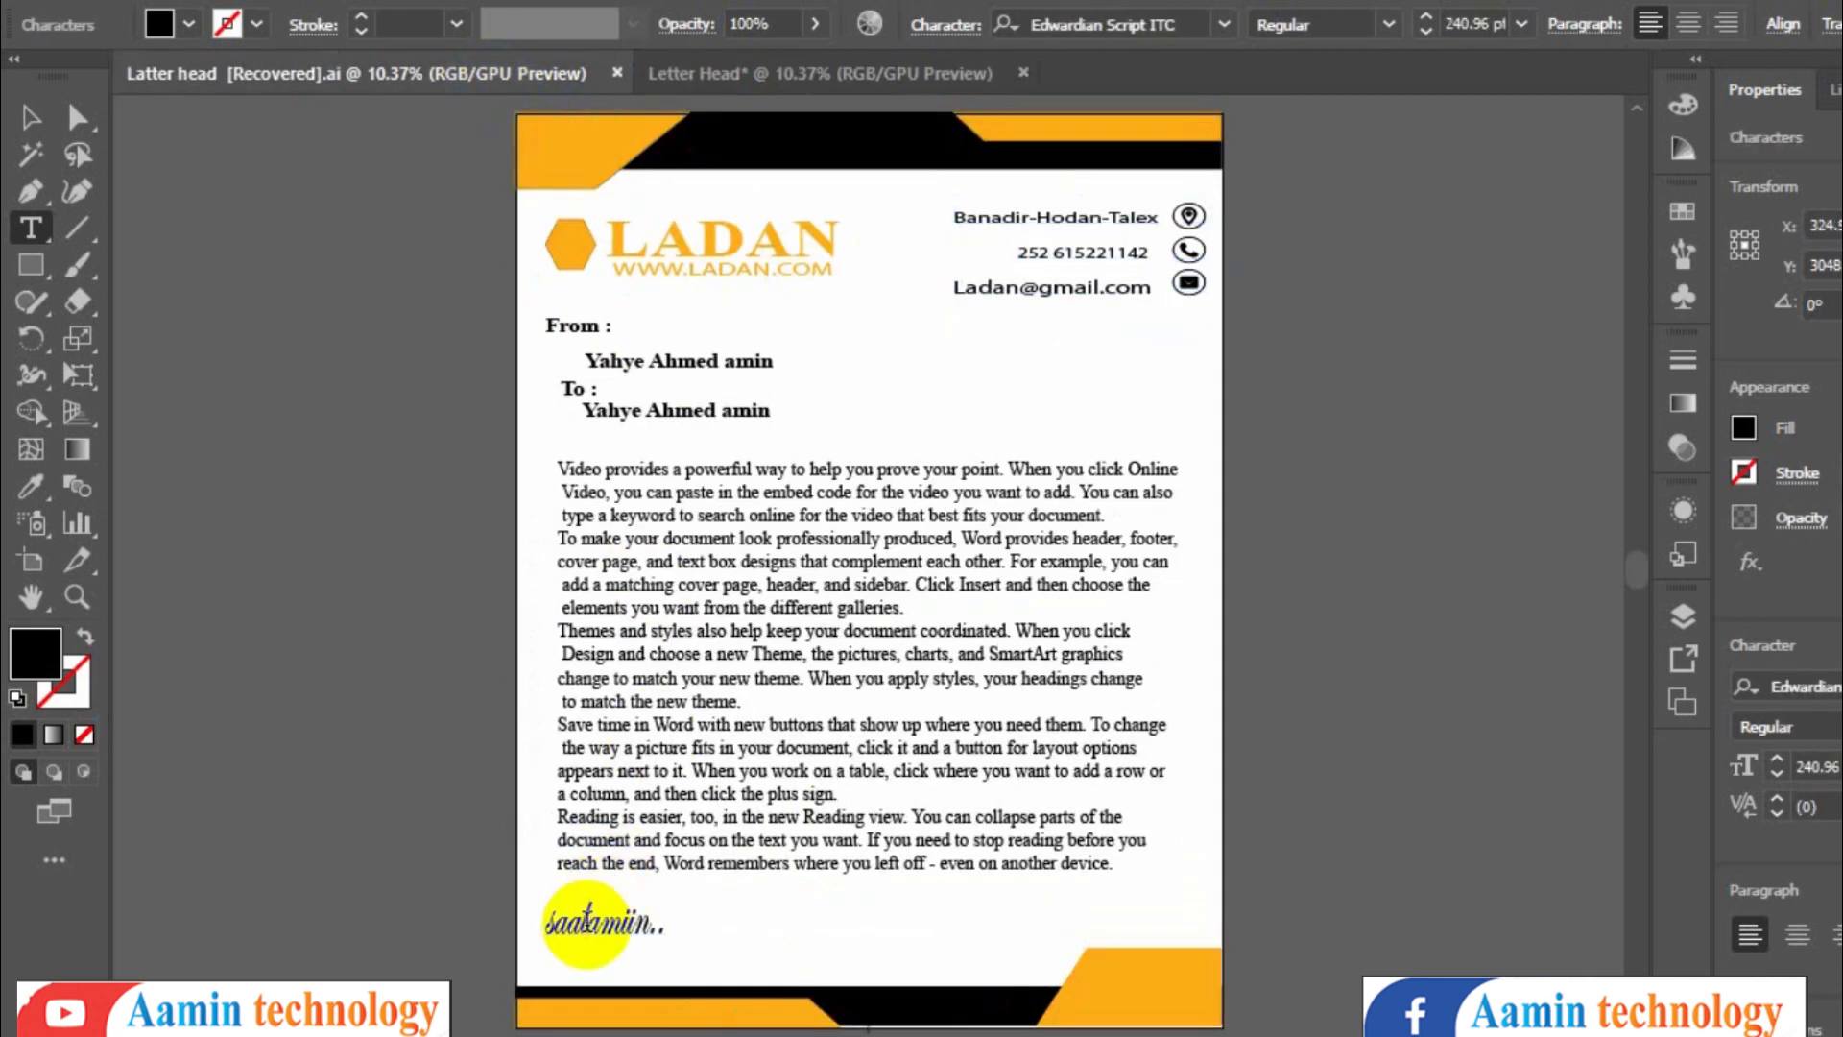
pyautogui.click(1094, 24)
pyautogui.hotkey('ctrl', 'c')
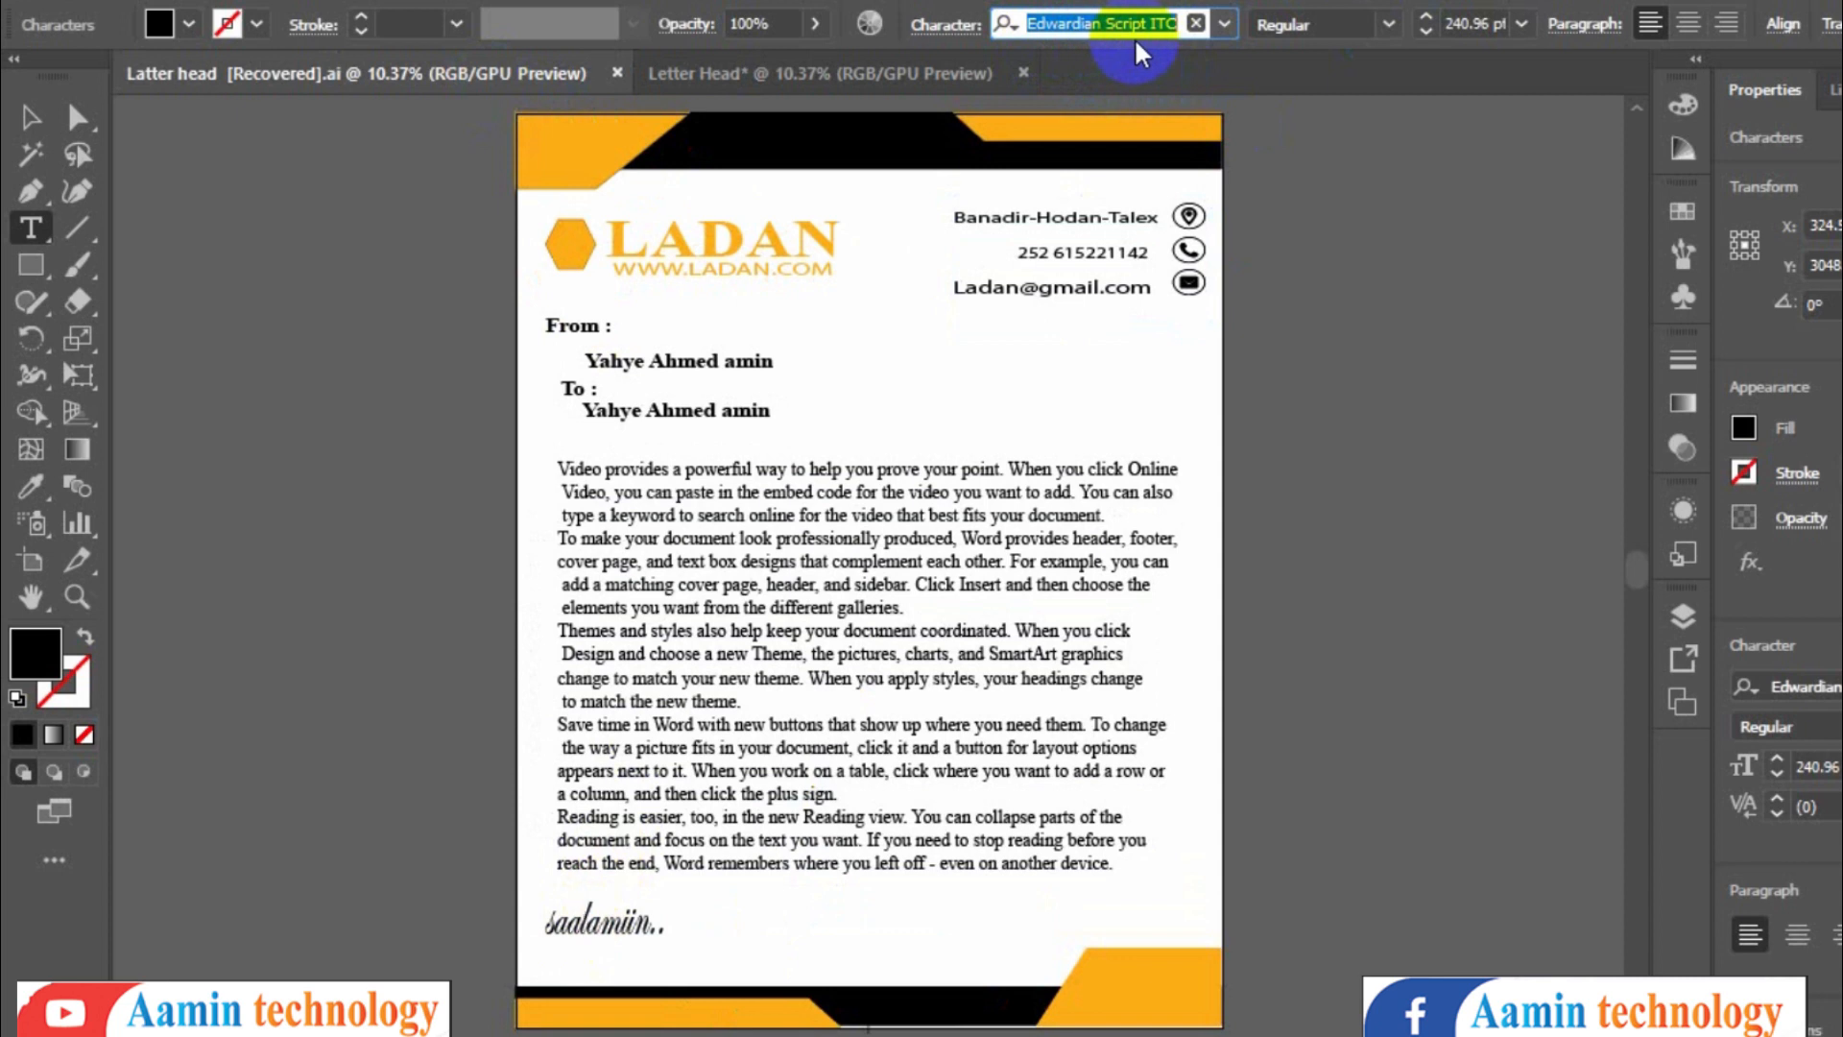
pyautogui.click(786, 94)
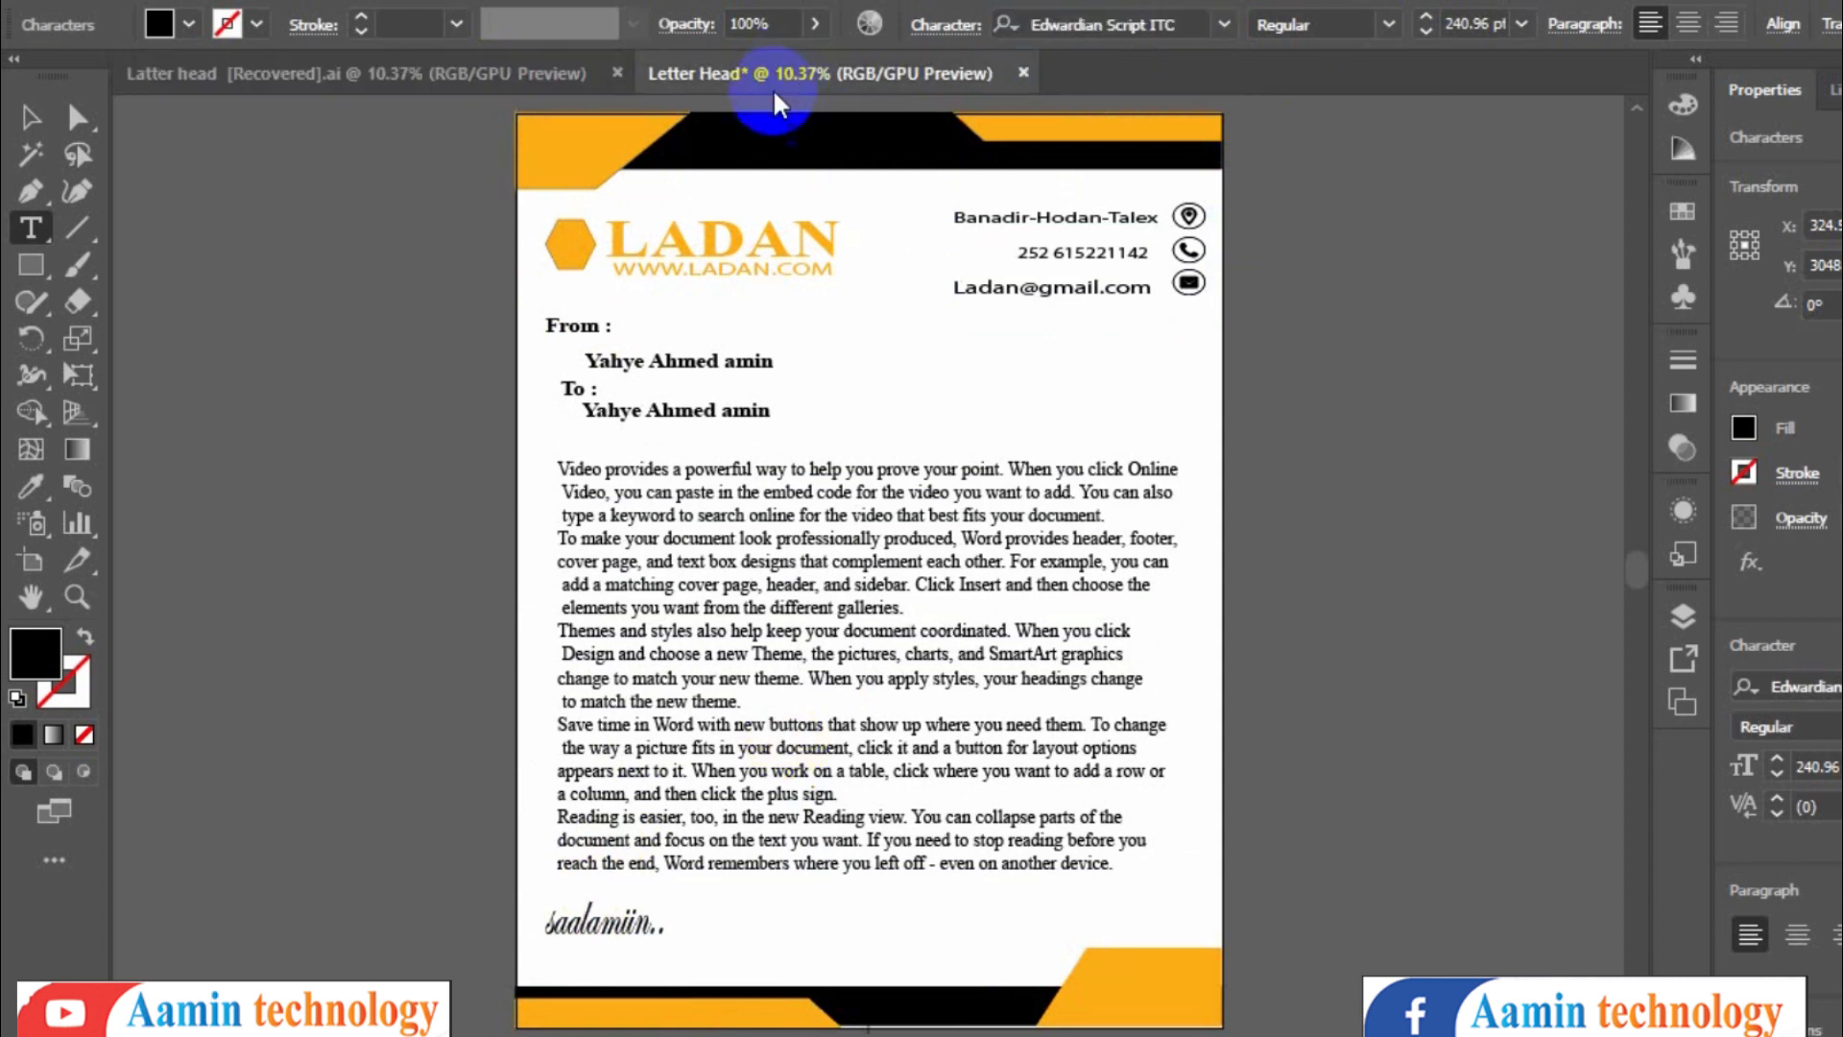
pyautogui.doubleClick(801, 891)
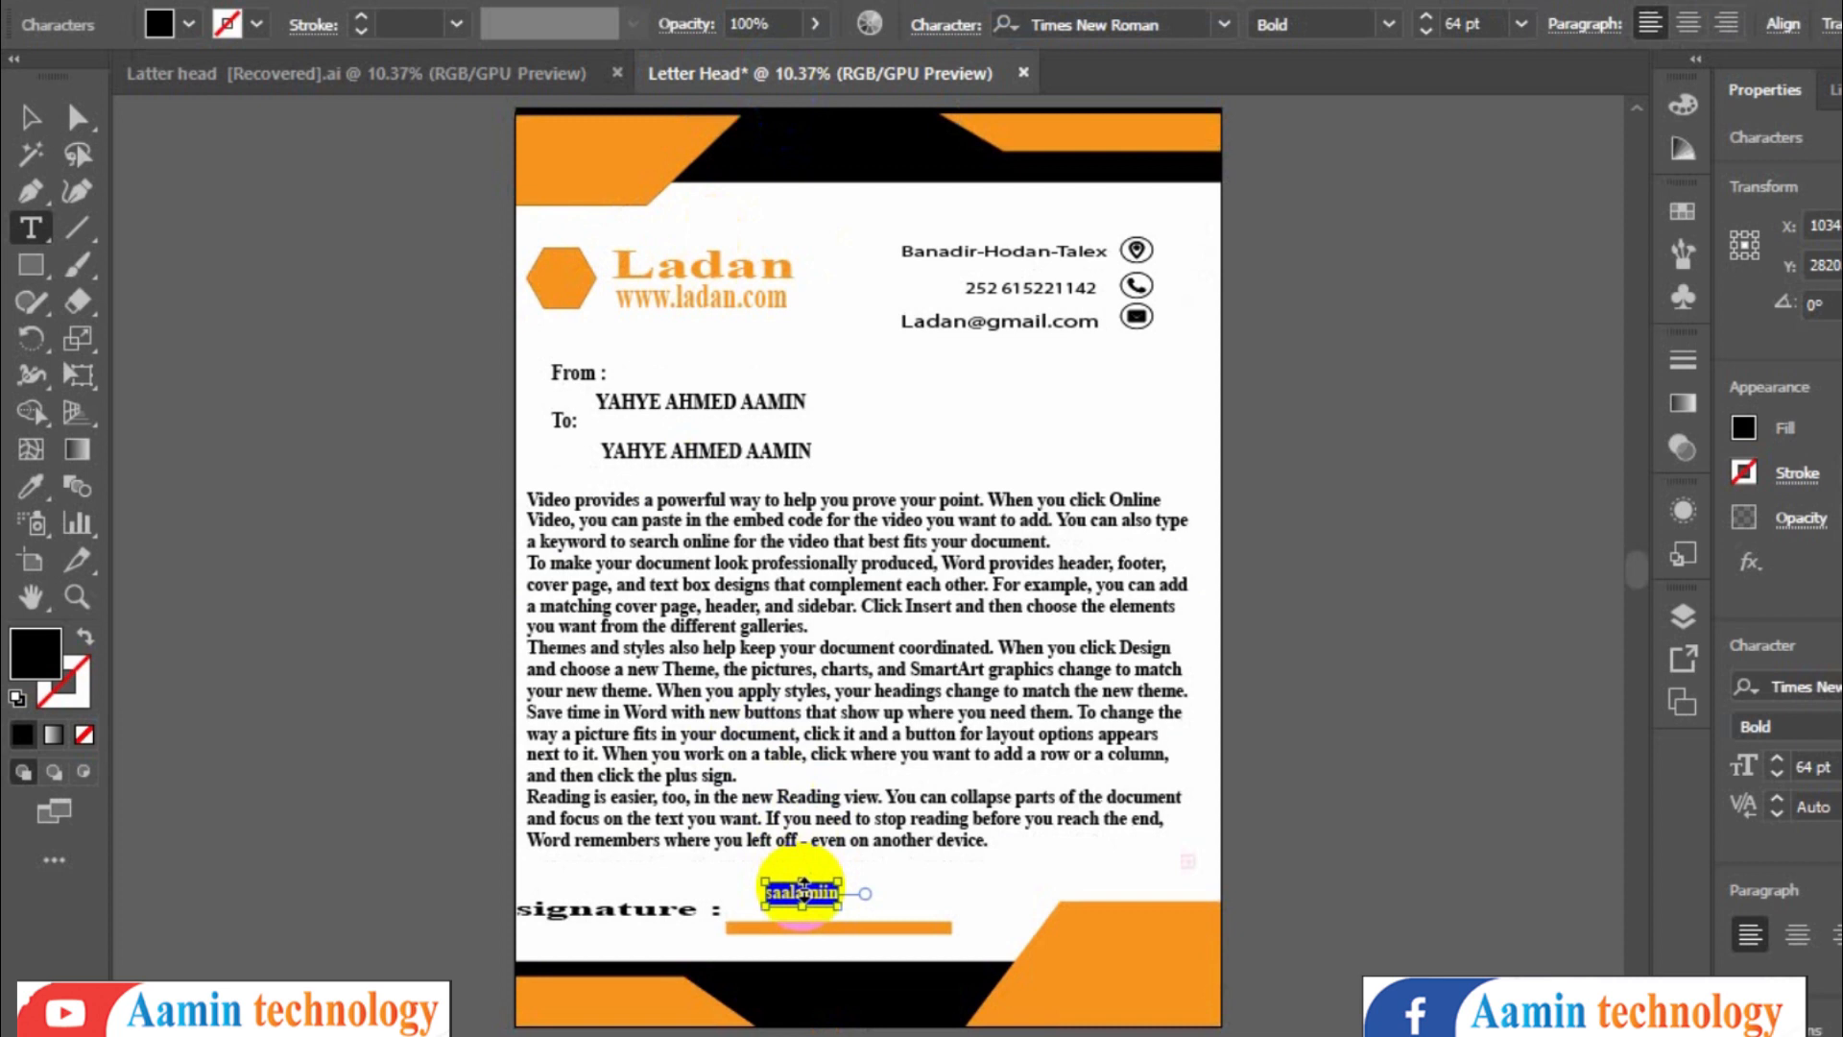
pyautogui.click(1115, 23)
pyautogui.hotkey('ctrl', 'v')
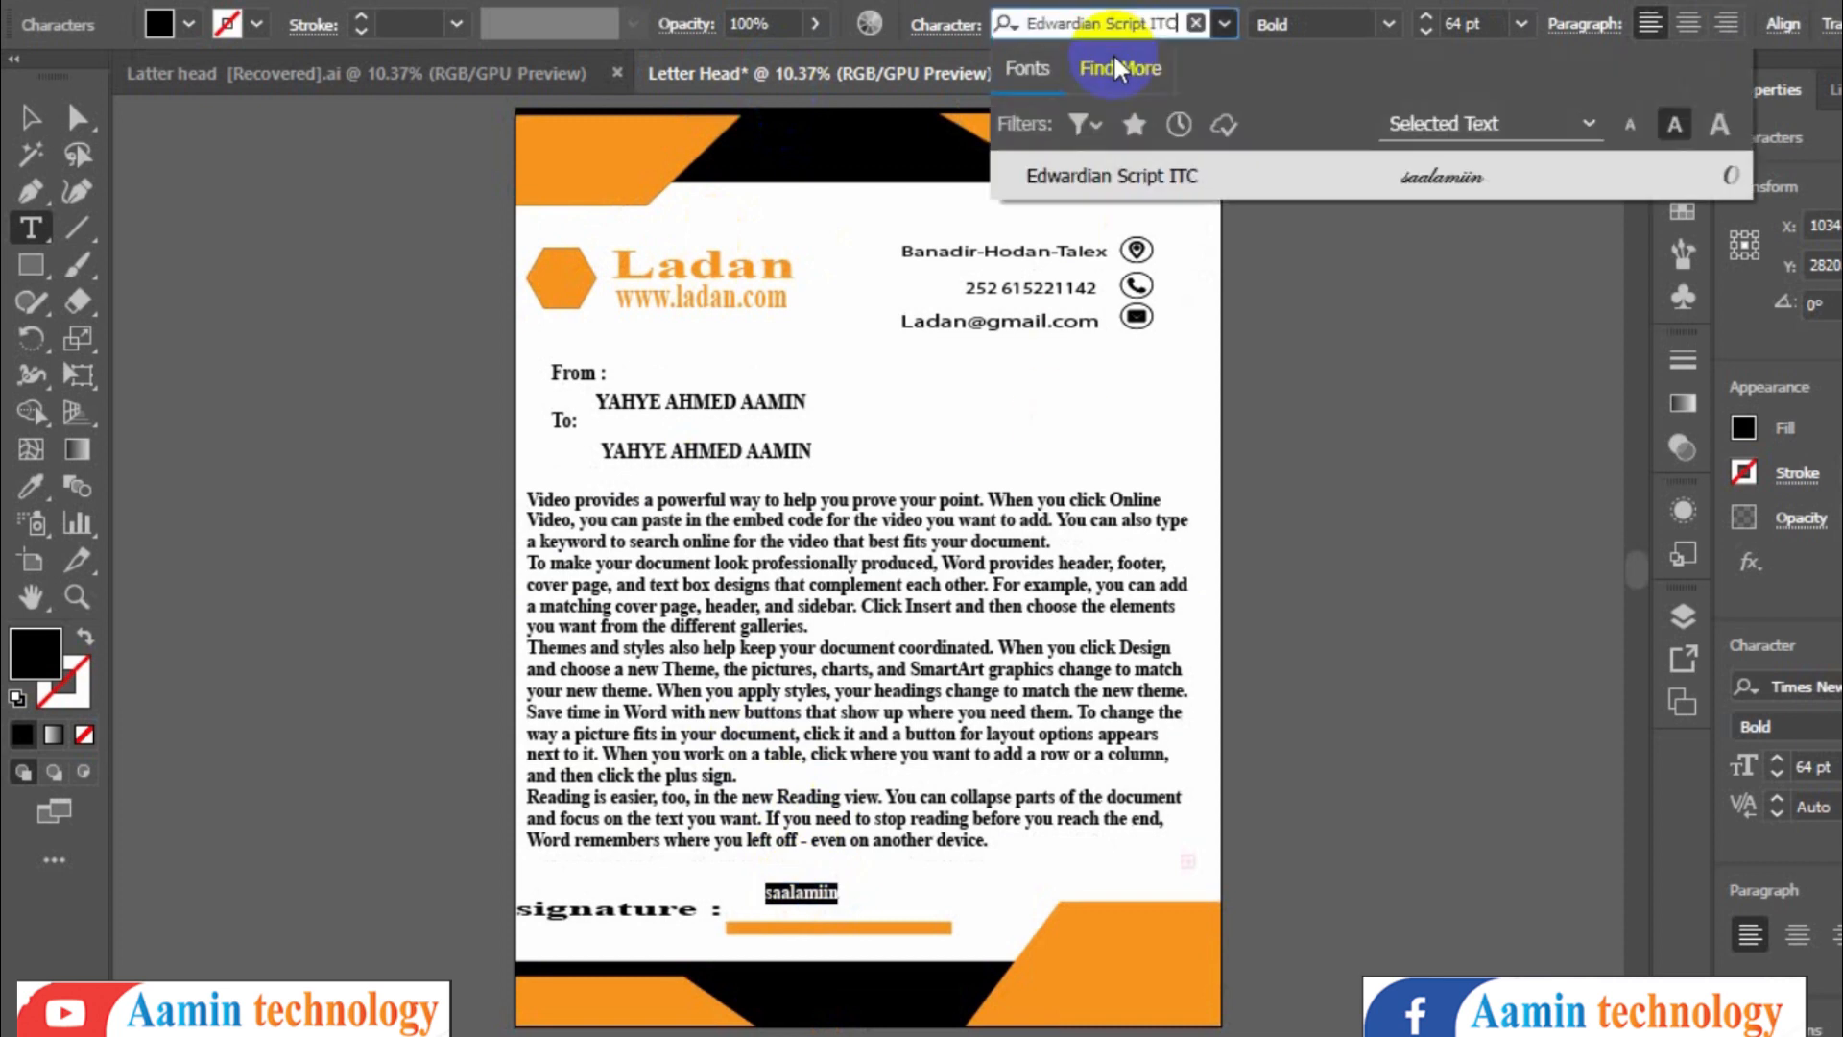
pyautogui.click(1153, 180)
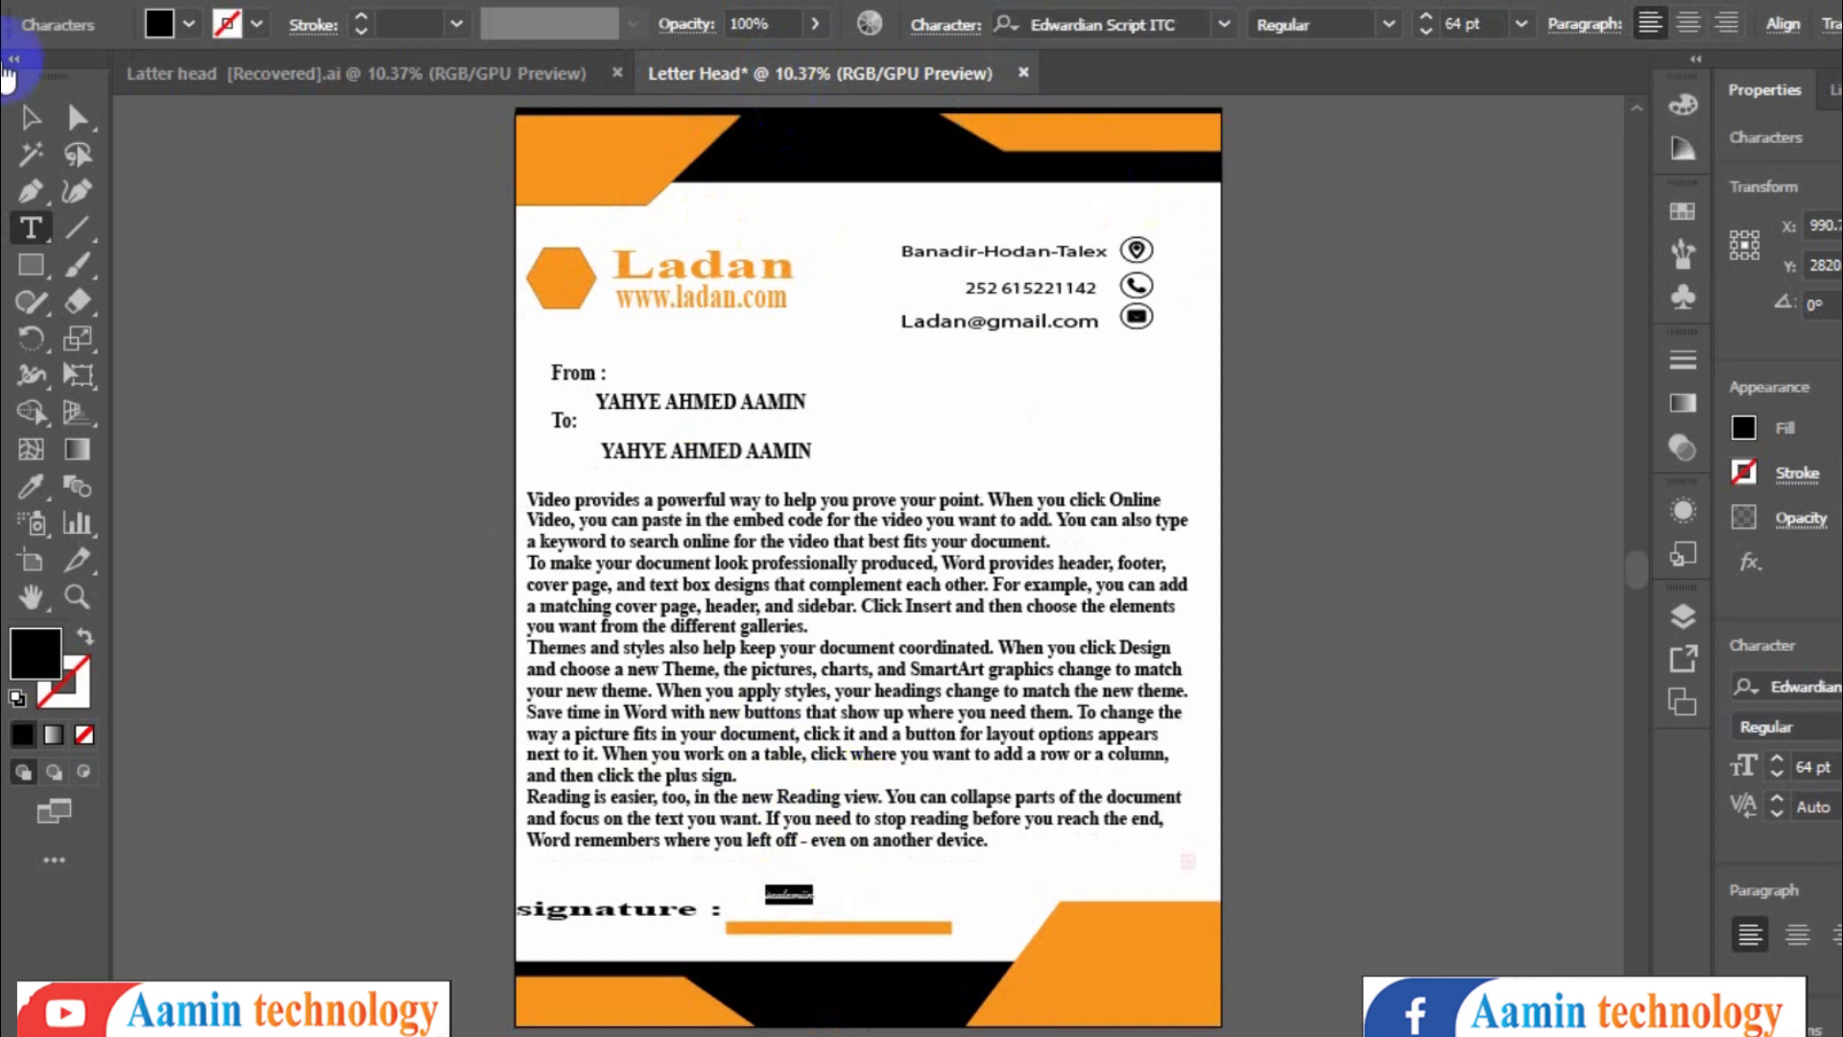
# - Enlarge the 'saalamiin' signature above the bar and compare it with the reference file
pyautogui.click(27, 123)
pyautogui.moveTo(816, 907)
pyautogui.mouseDown()
pyautogui.moveTo(1011, 932)
pyautogui.moveTo(903, 901)
pyautogui.mouseUp()
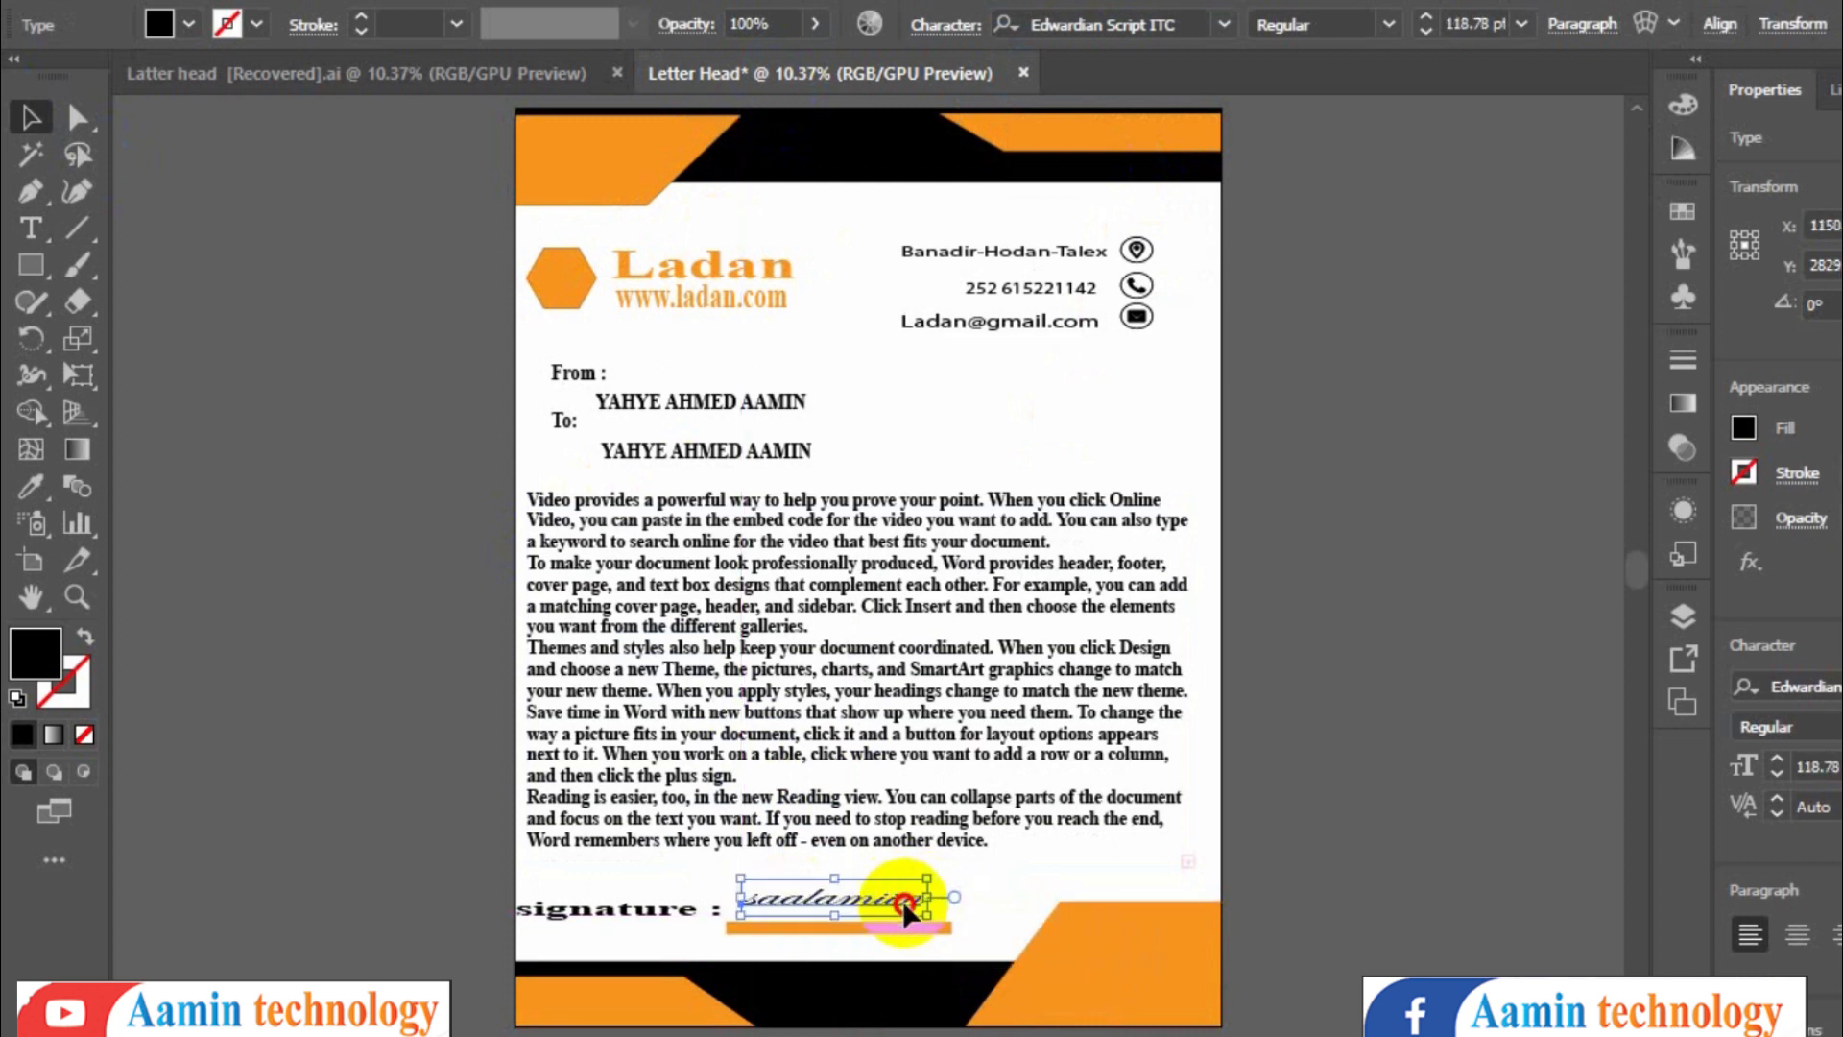
pyautogui.click(1194, 418)
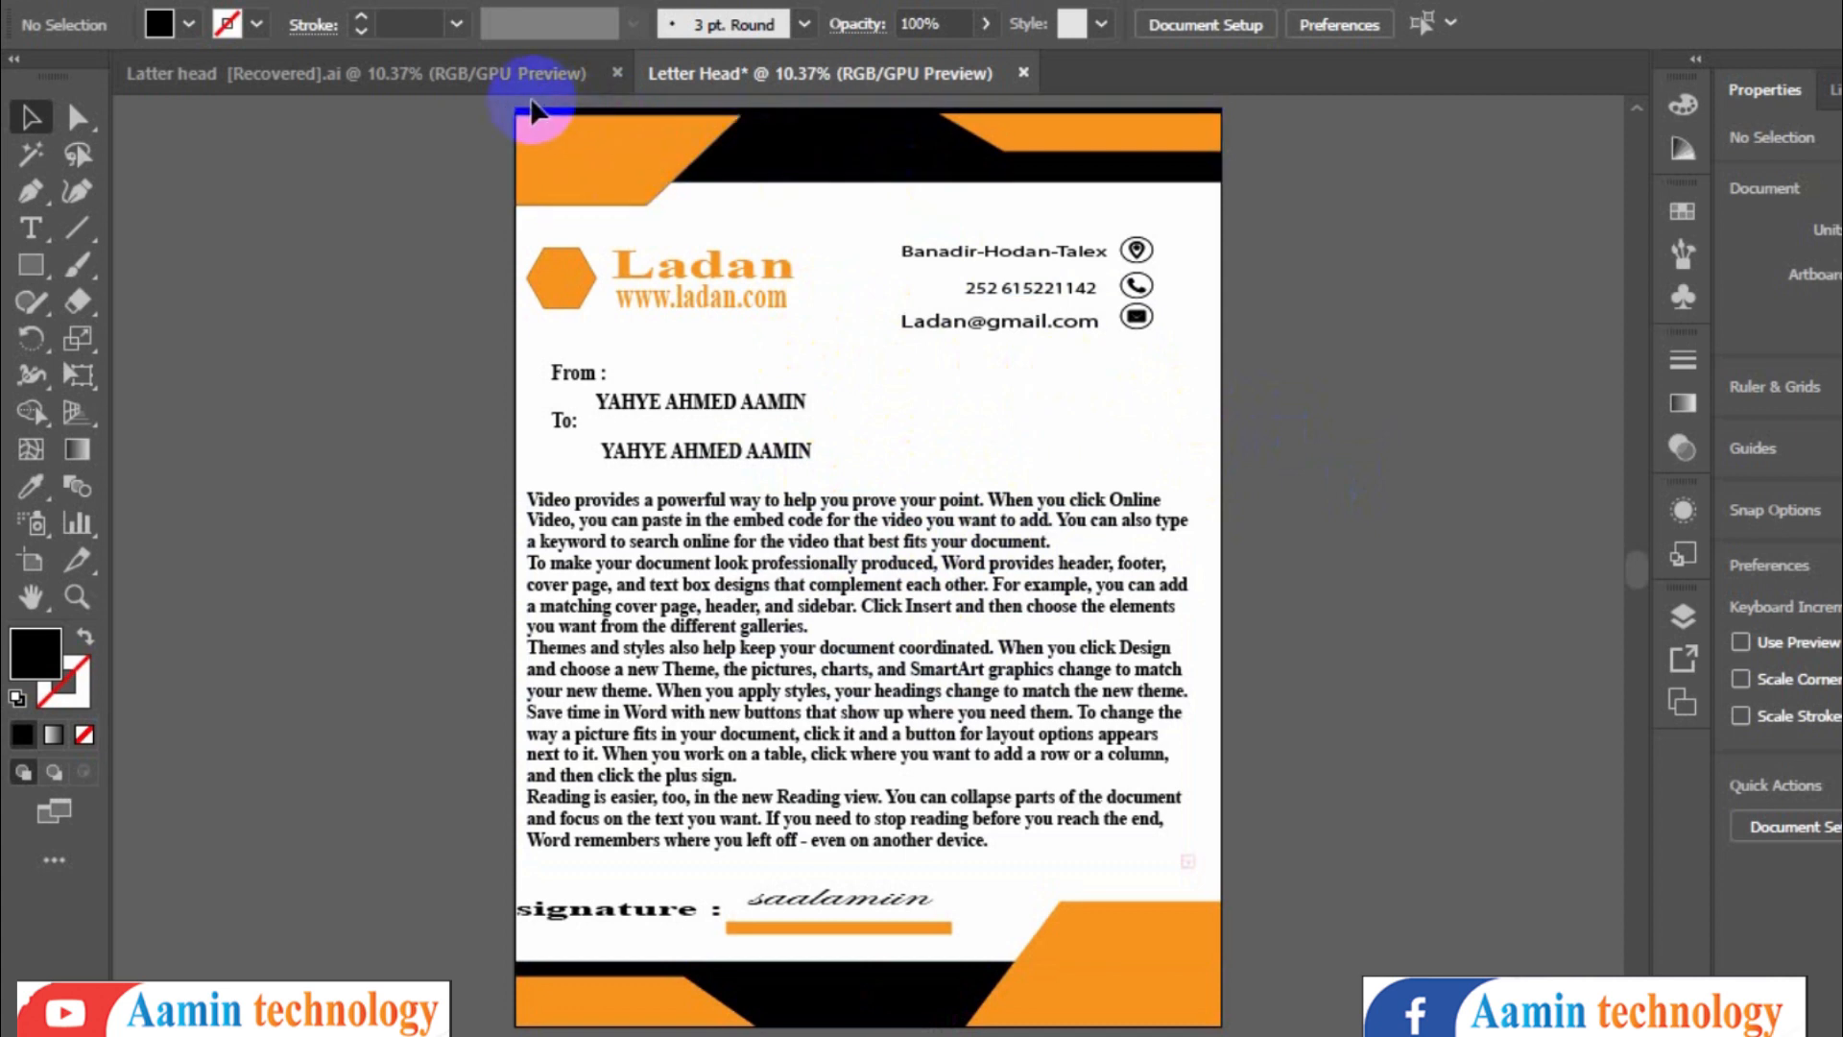
pyautogui.click(499, 79)
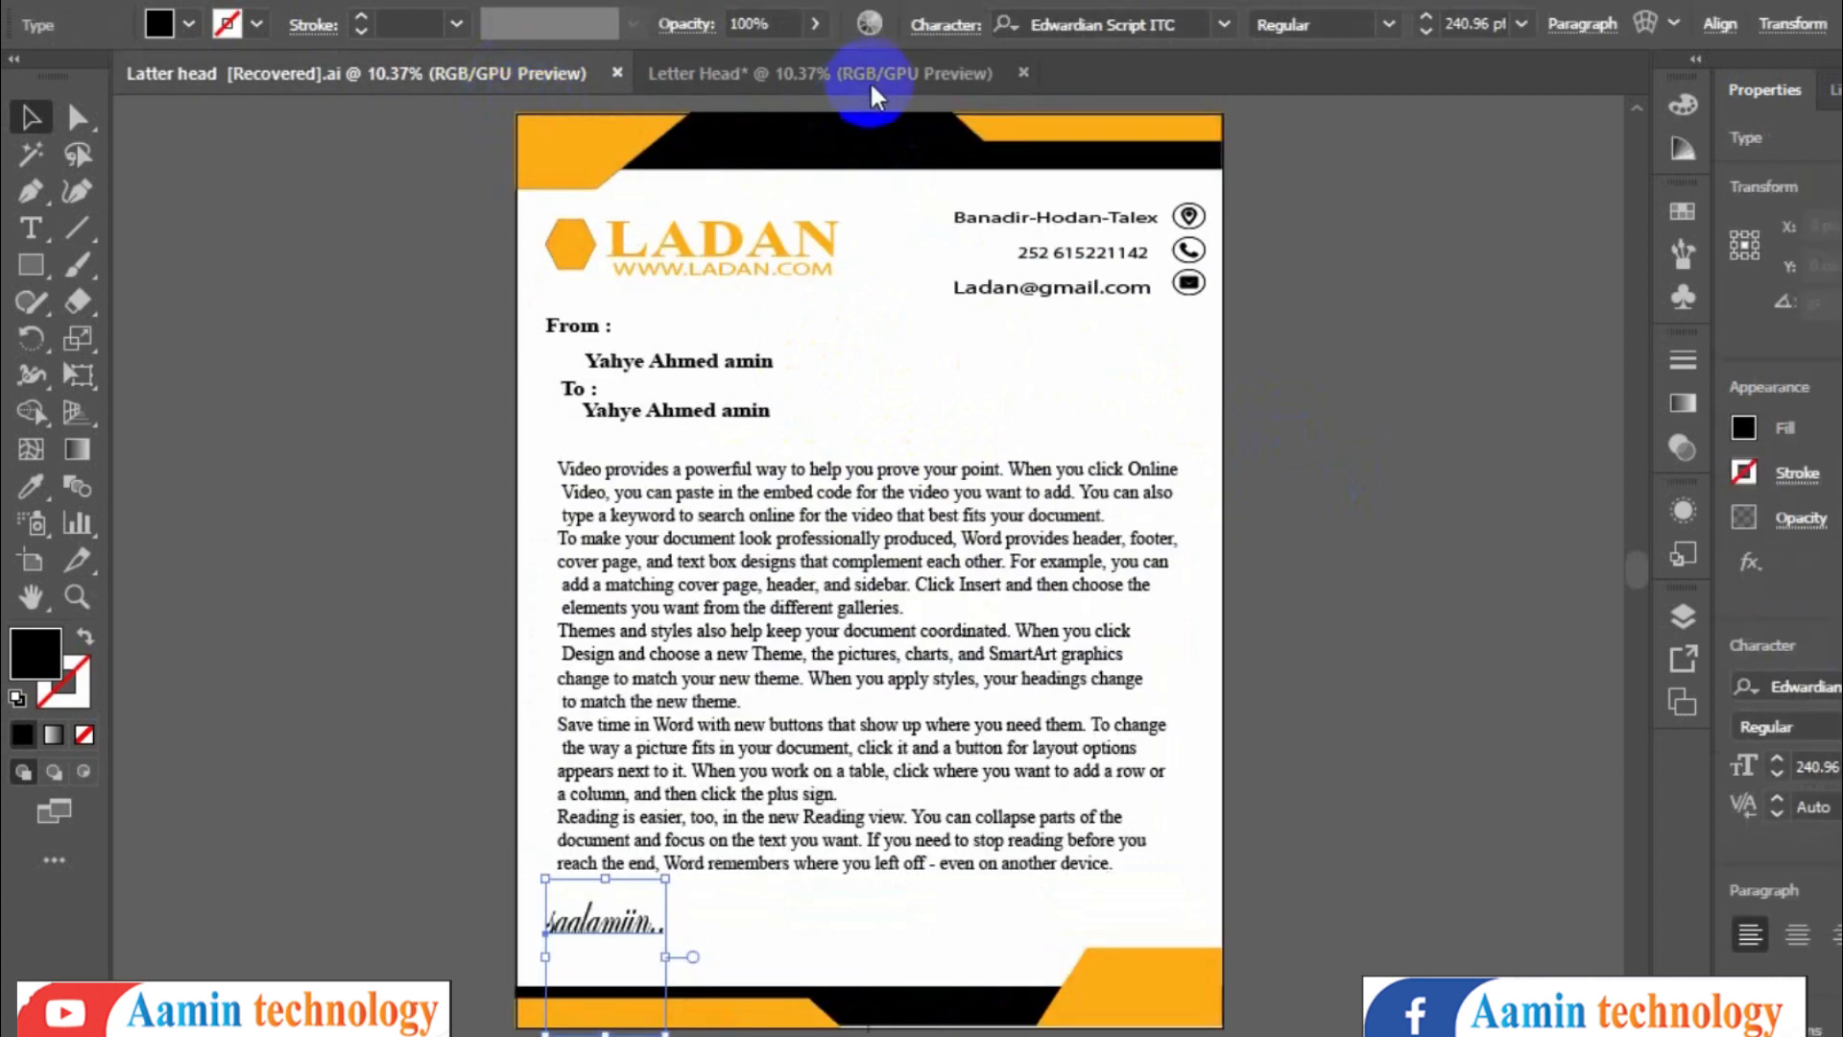
pyautogui.click(869, 73)
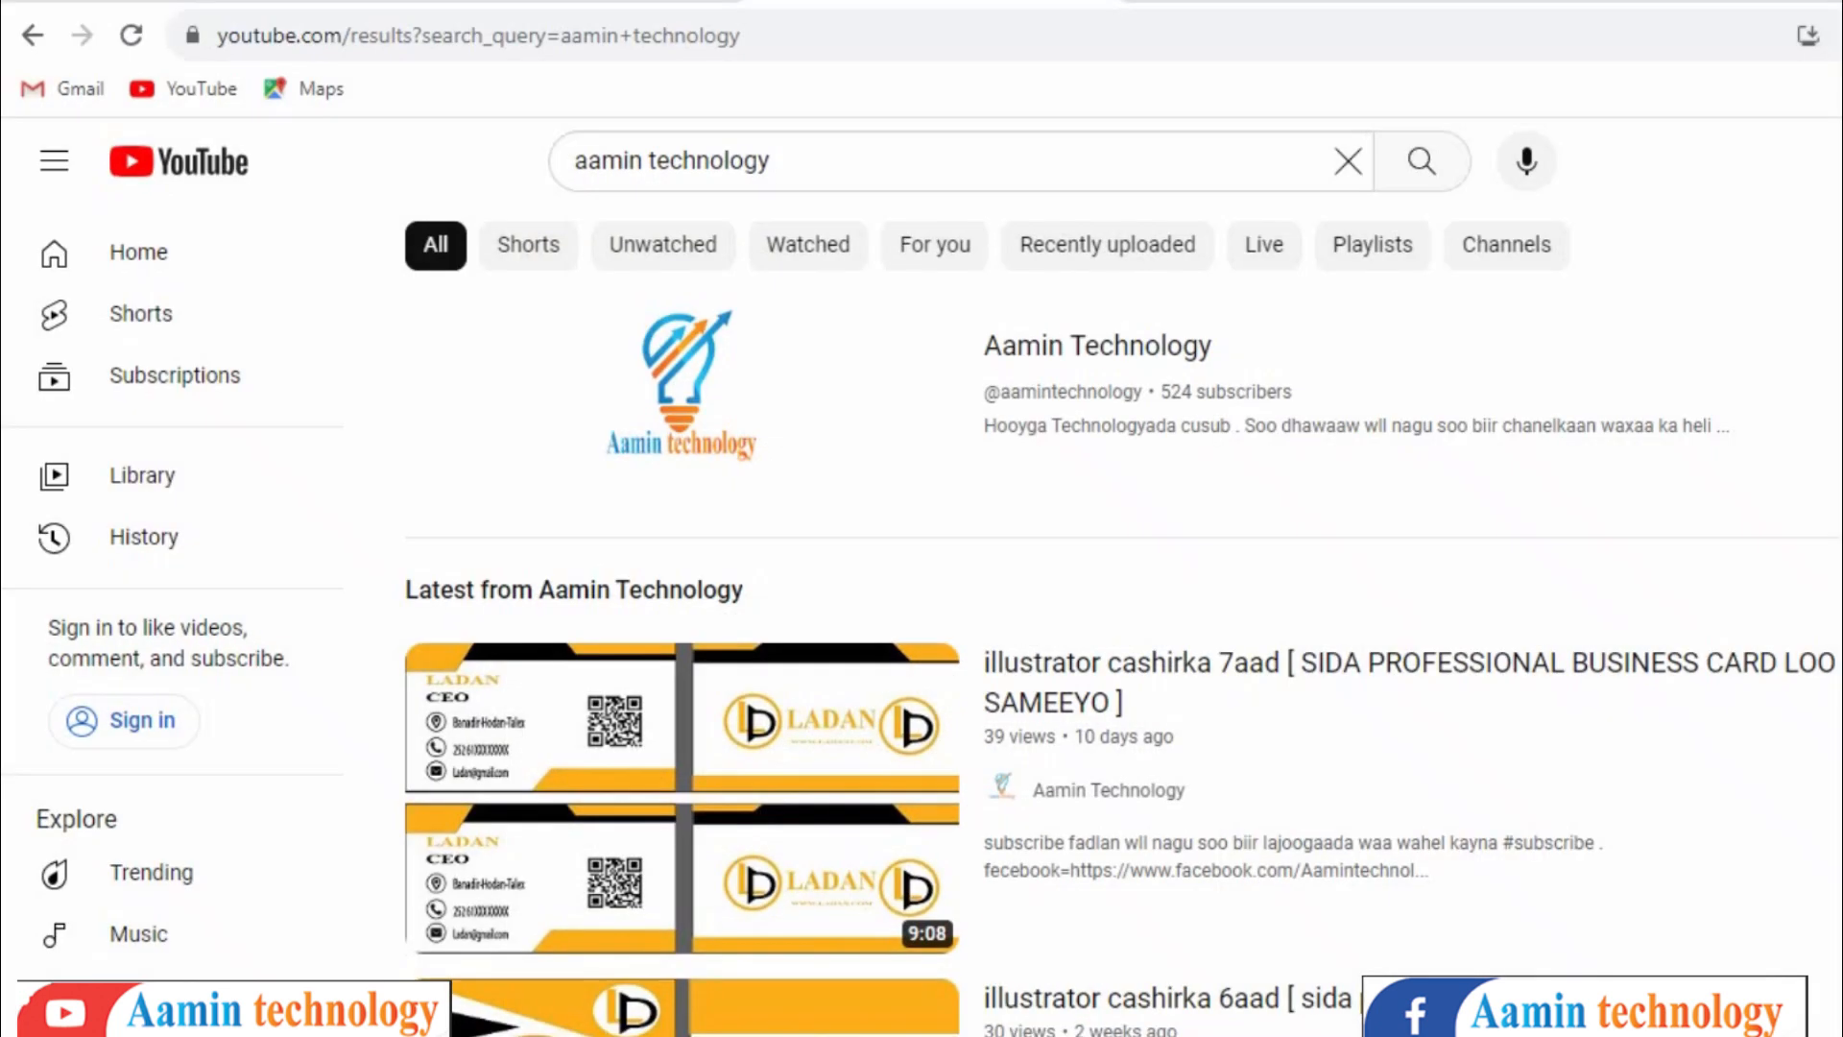
# - Switch to the browser and open the Aamin Technology YouTube channel's playlists and home page
pyautogui.moveTo(1287, 378); pyautogui.dragTo(1008, 401)
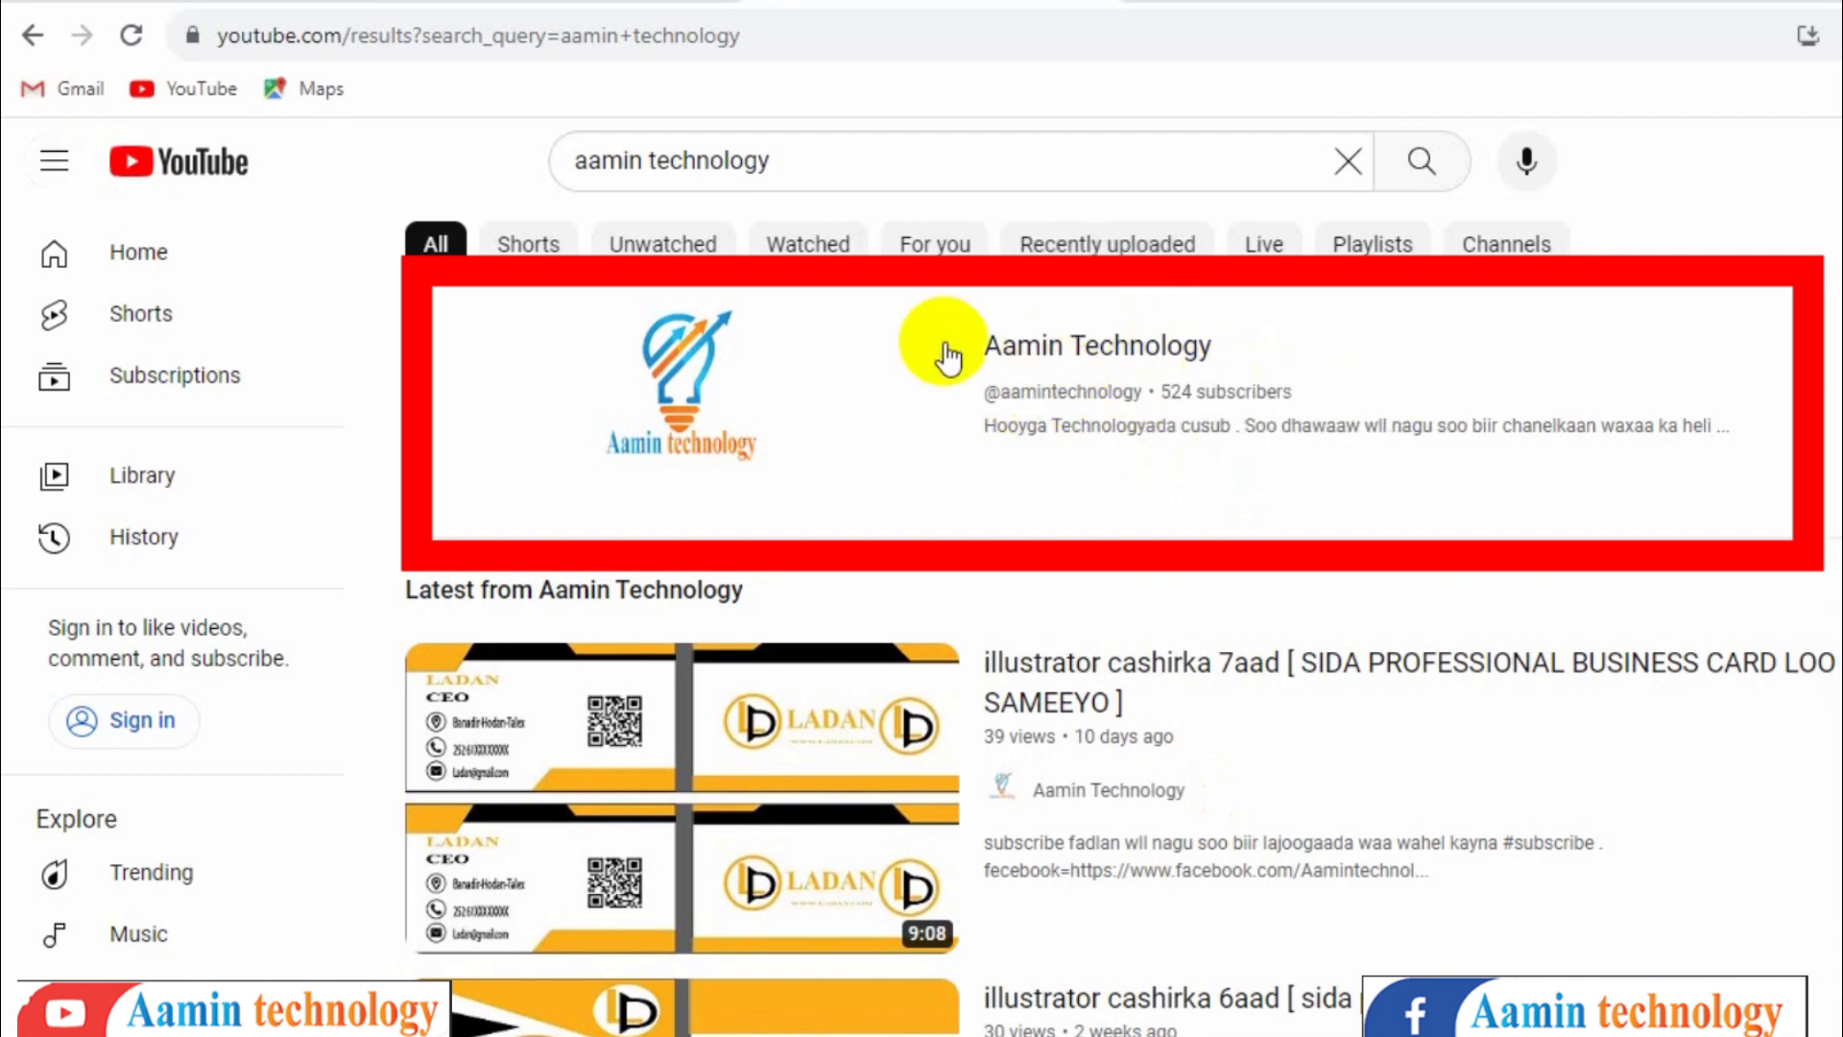
pyautogui.scroll(-10, 1024, 759)
pyautogui.scroll(4, 1028, 708)
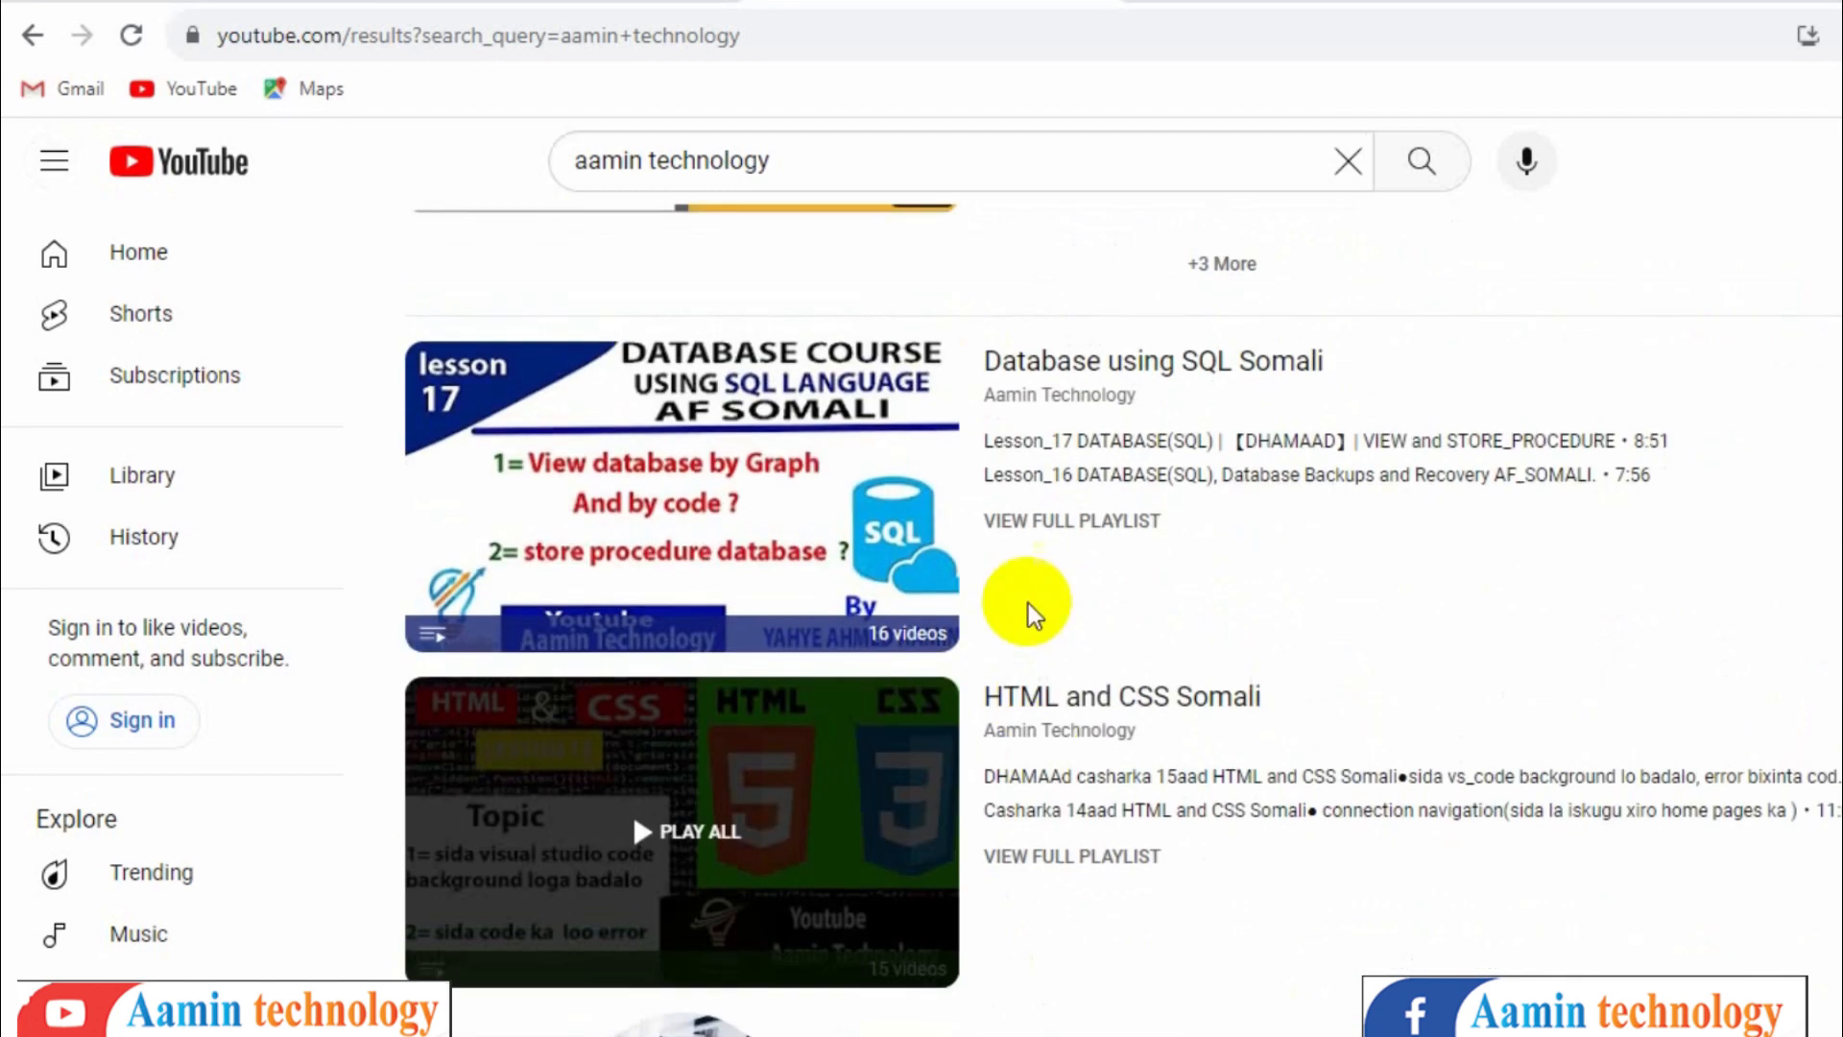
pyautogui.scroll(5, 1028, 603)
pyautogui.click(1172, 252)
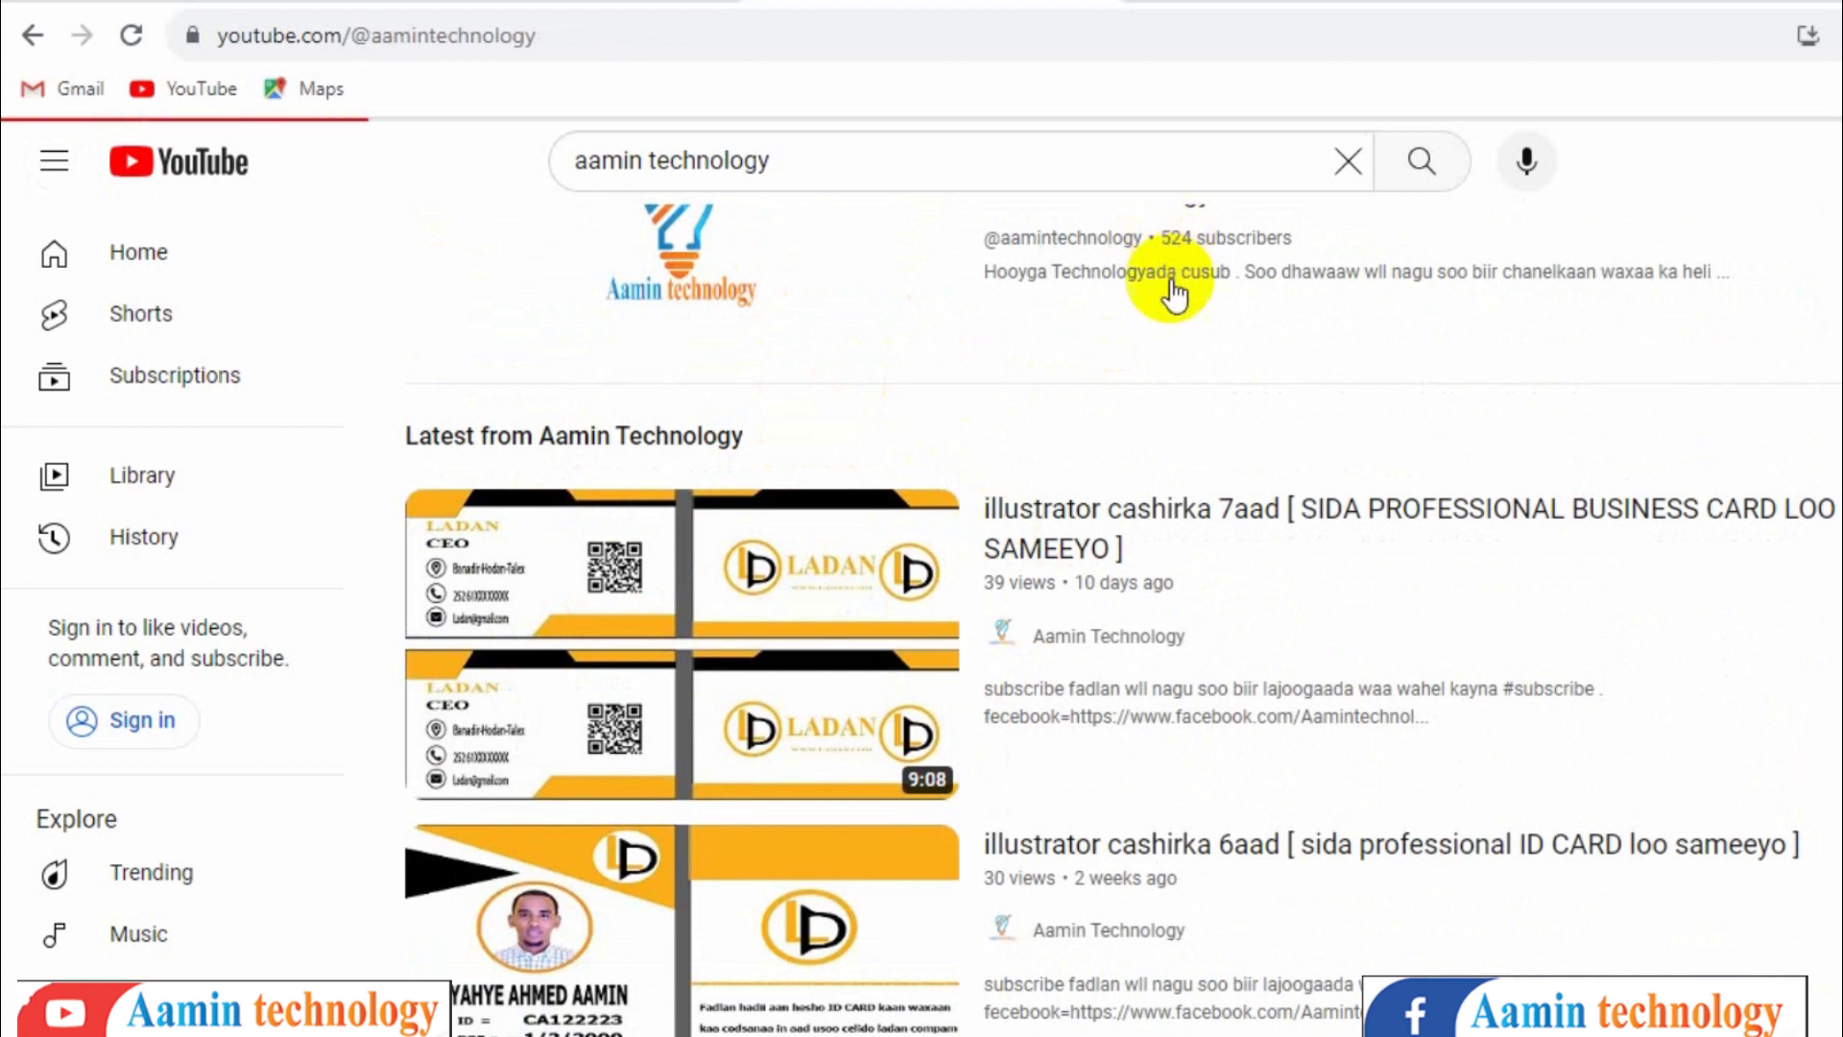
pyautogui.click(884, 511)
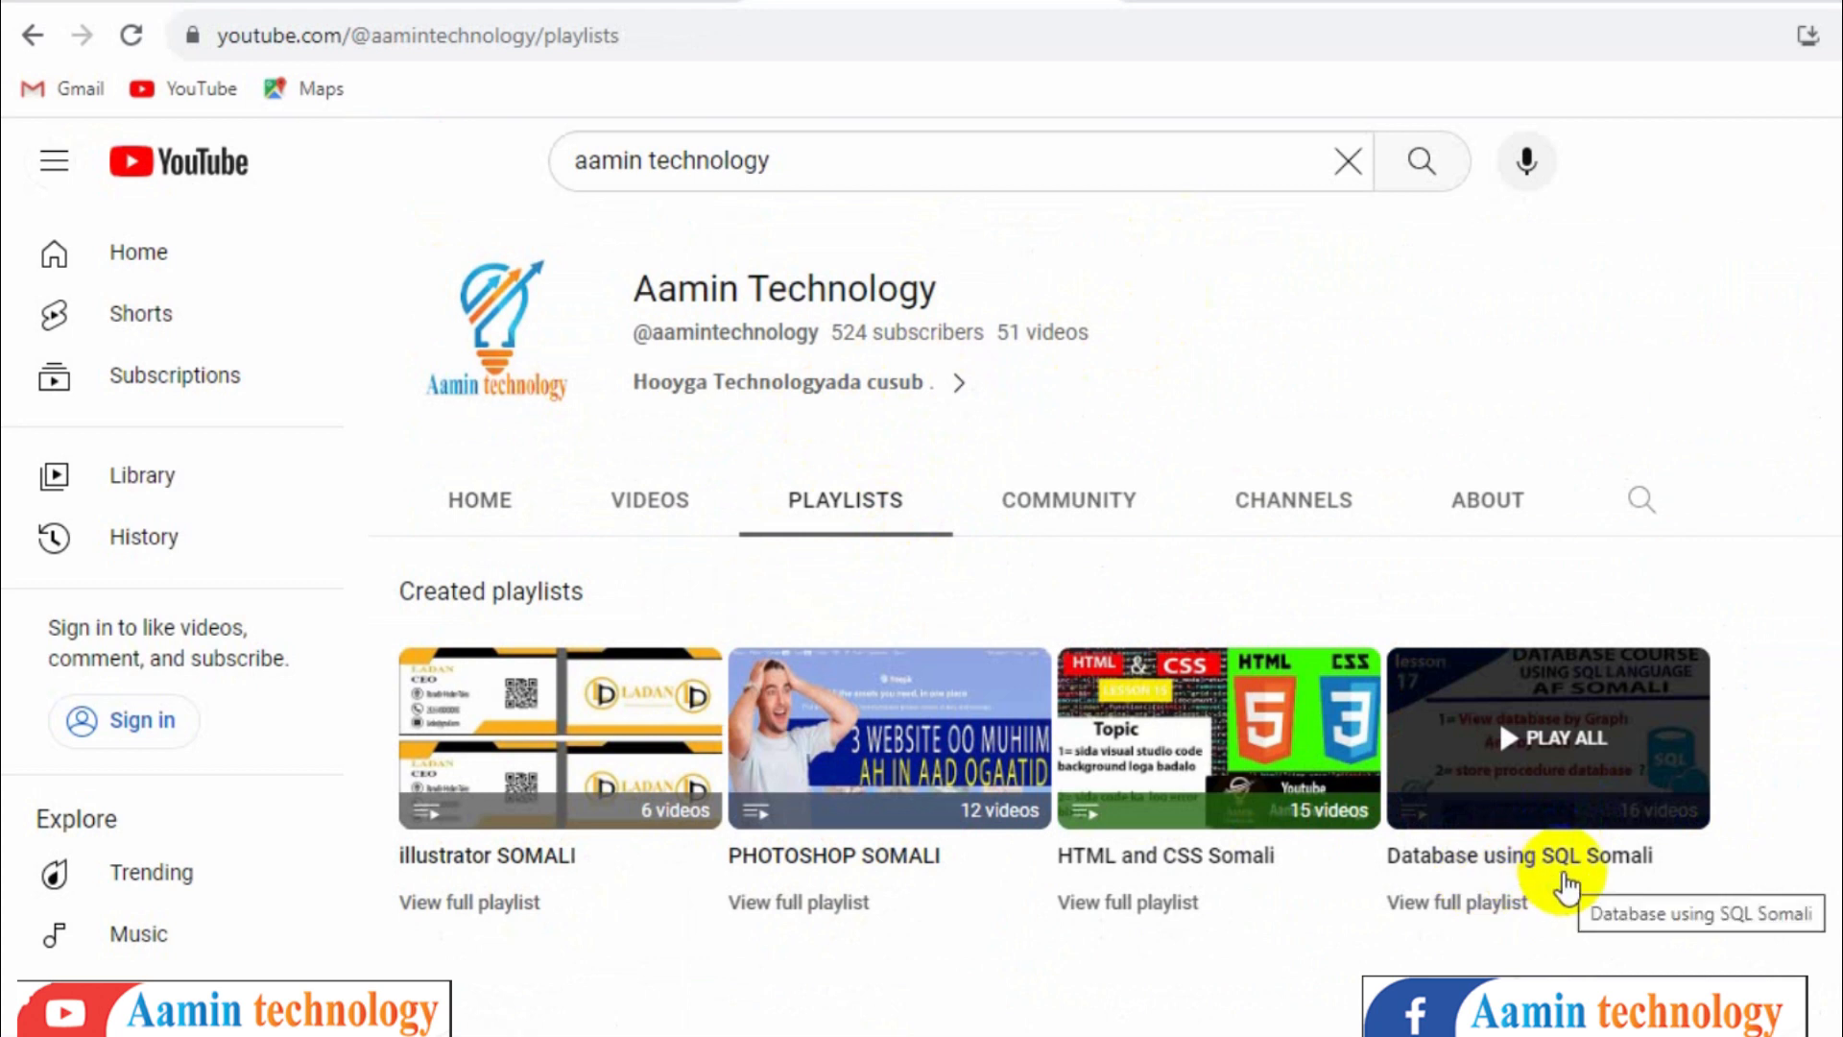
pyautogui.click(485, 504)
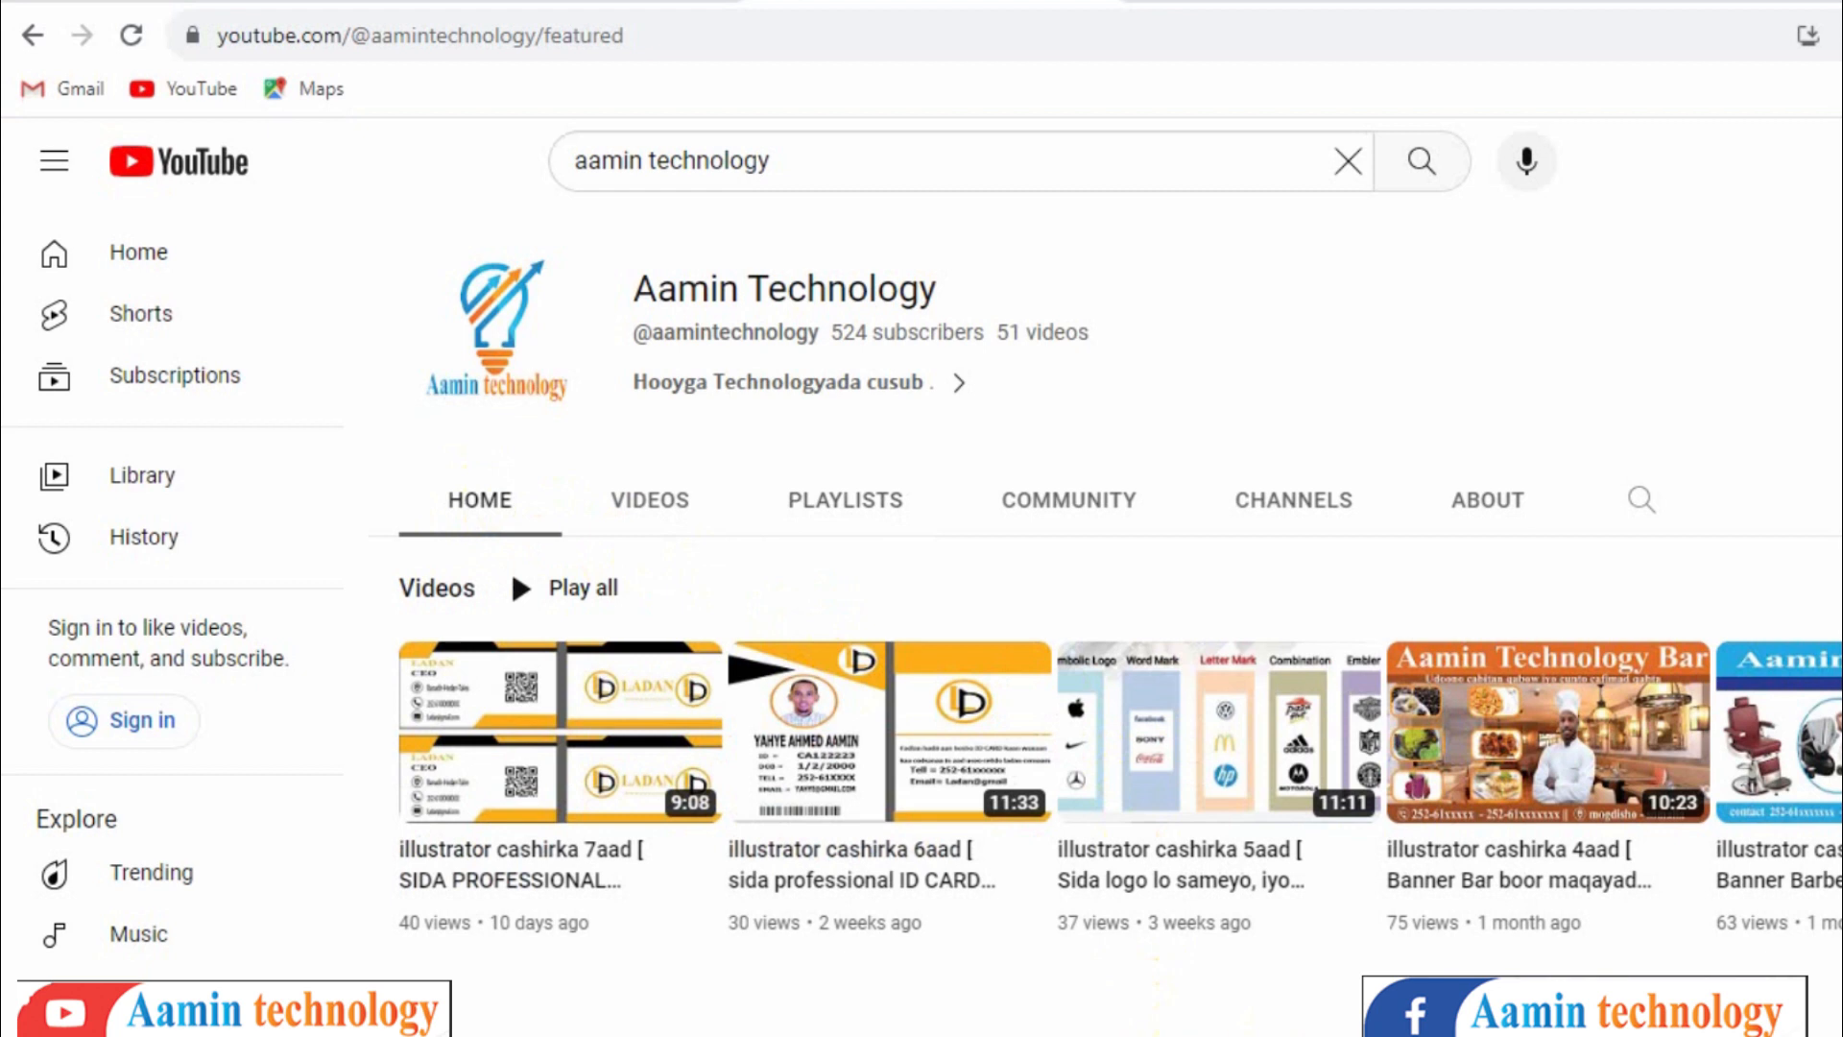